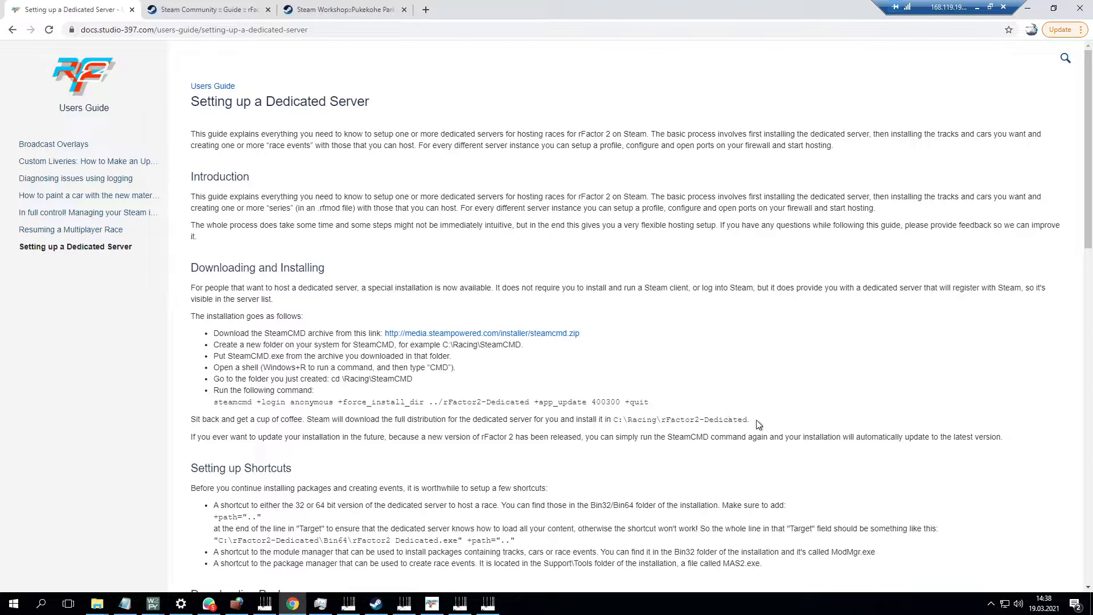
Examine the guide's Downloading and Installing section, including the SteamCMD folder, install command and rFactor2-Dedicated target directory.
drag(751, 419, 705, 419)
drag(627, 398, 190, 268)
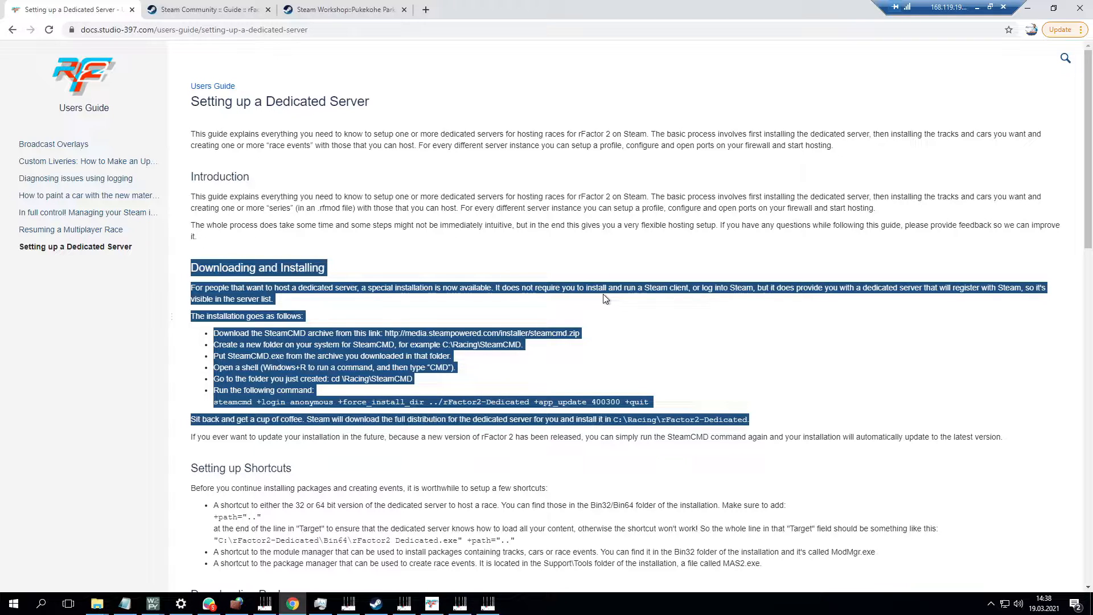
click(516, 373)
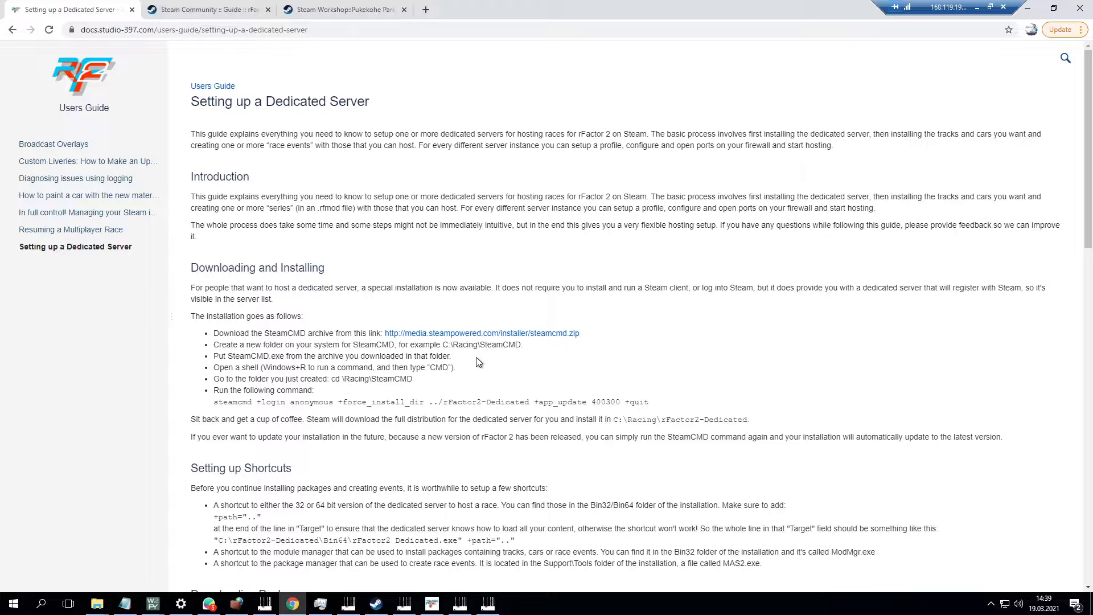
drag(450, 345, 529, 349)
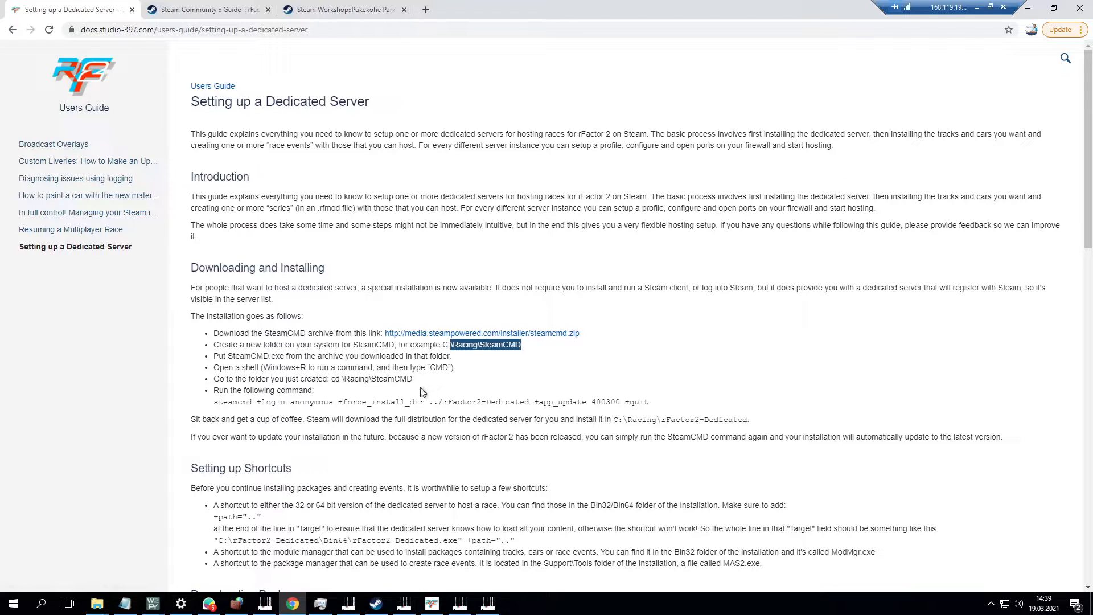
drag(215, 377, 426, 380)
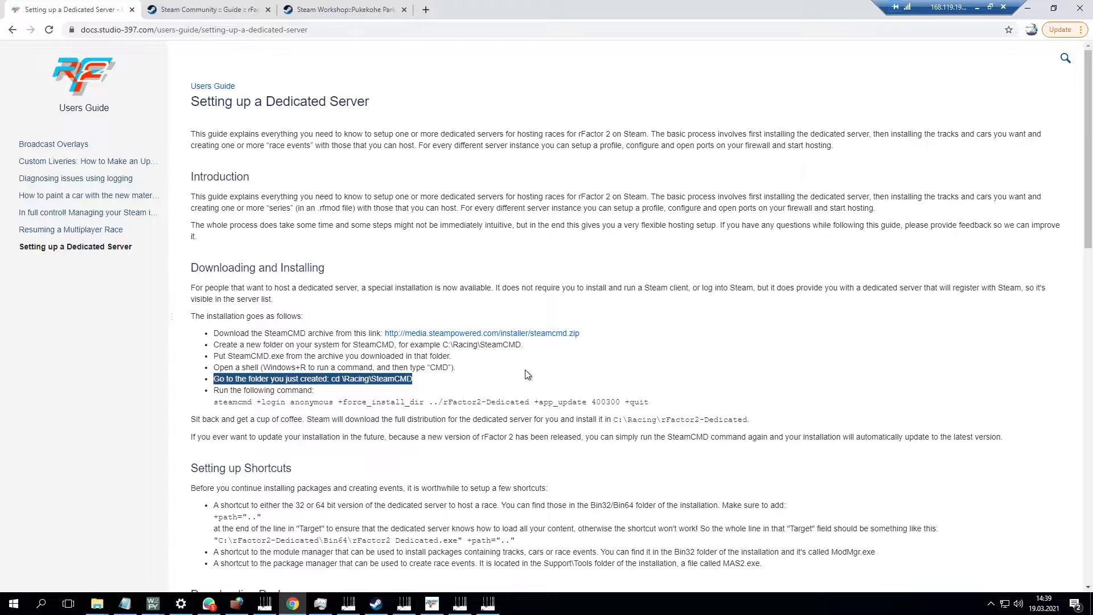
click(214, 407)
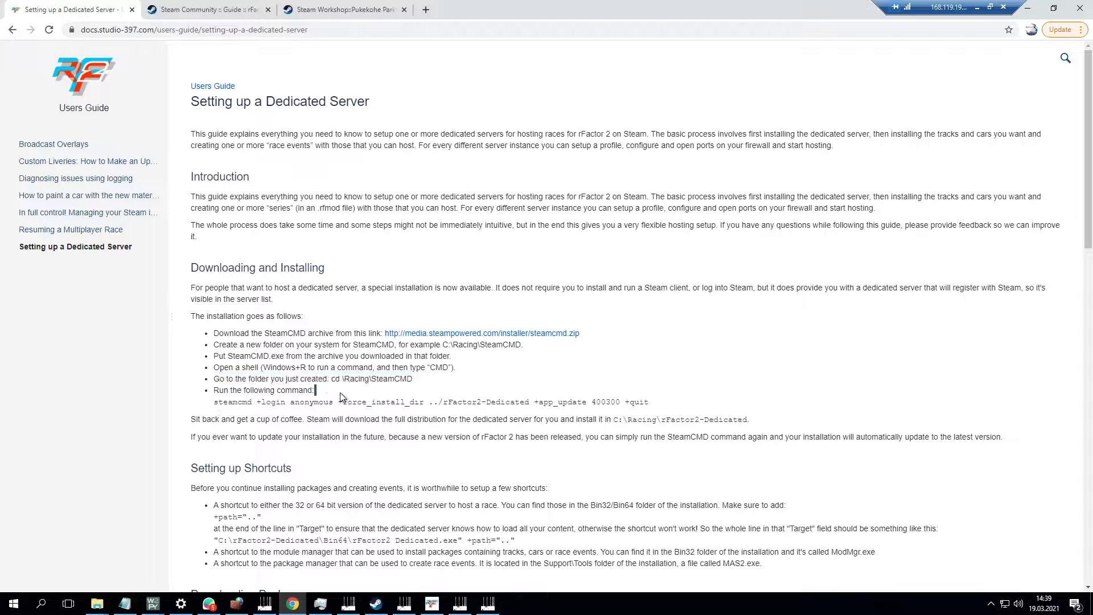
drag(213, 402, 641, 406)
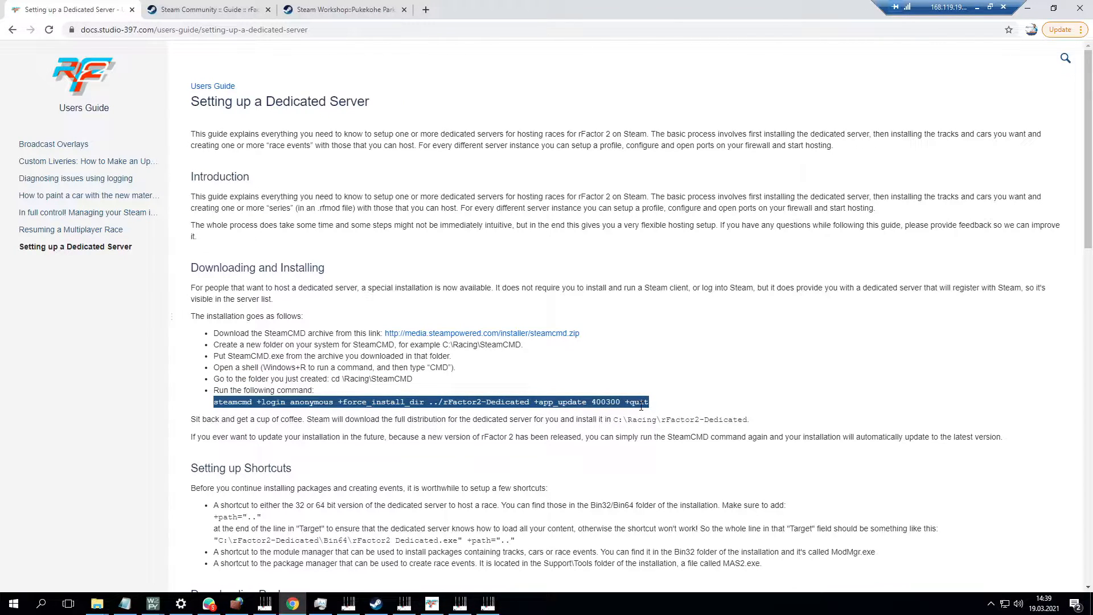
click(466, 381)
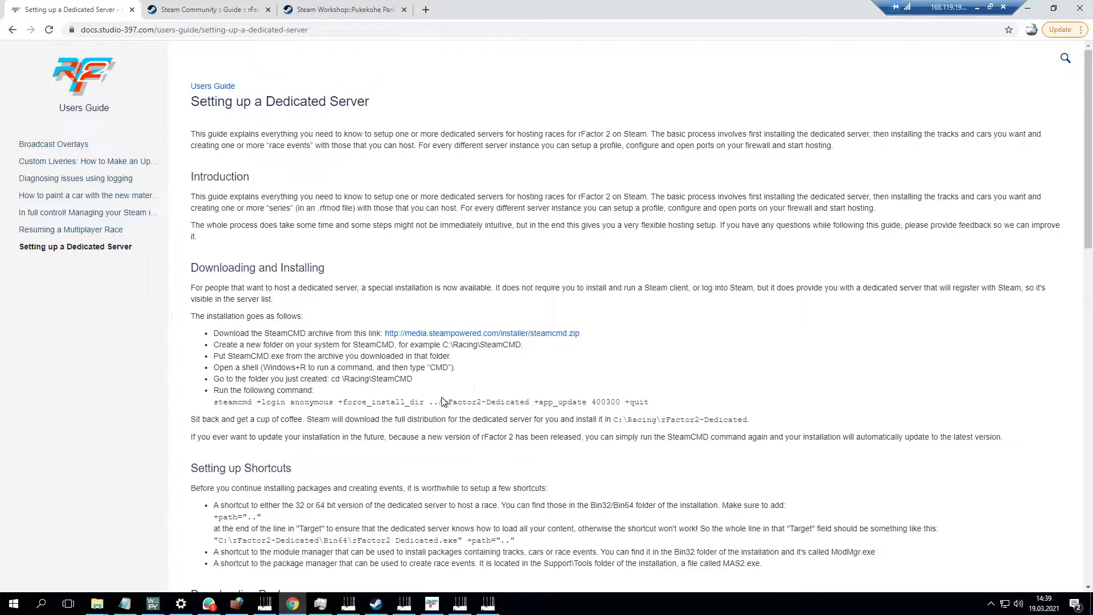
drag(429, 403, 535, 403)
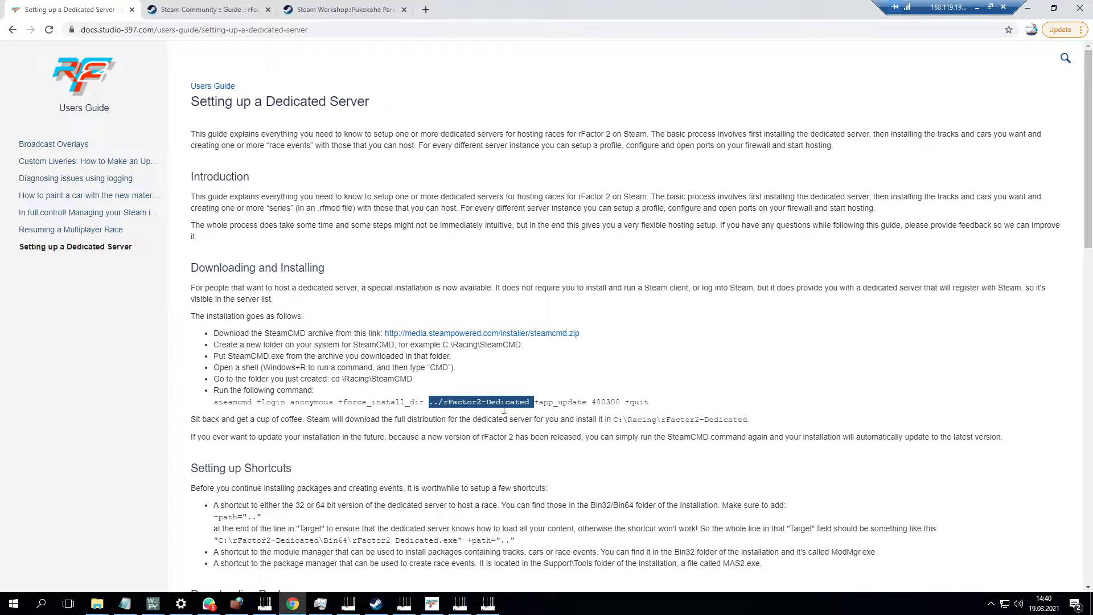
click(278, 437)
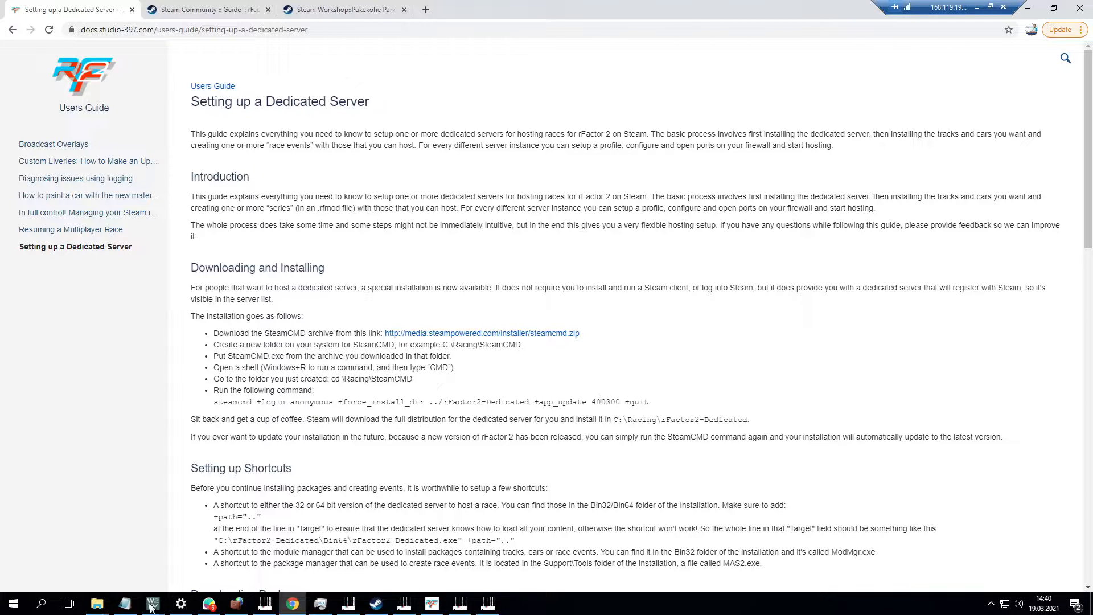
Switch to File Explorer and open the 03_mh_simracing server installation under C:\Server to view its folder structure.
mouse_move(98, 609)
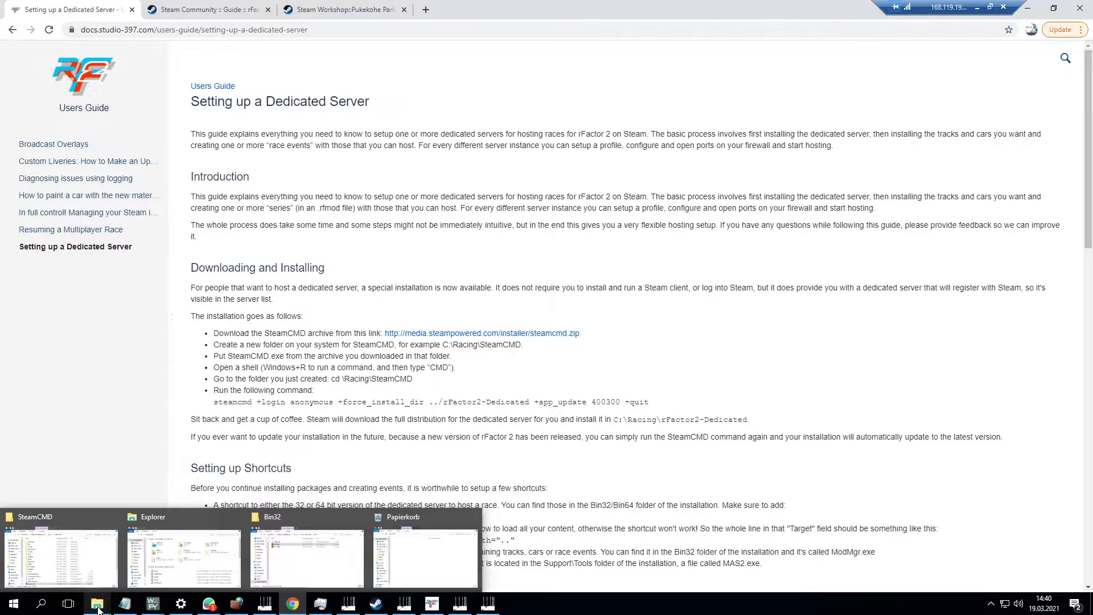
click(90, 562)
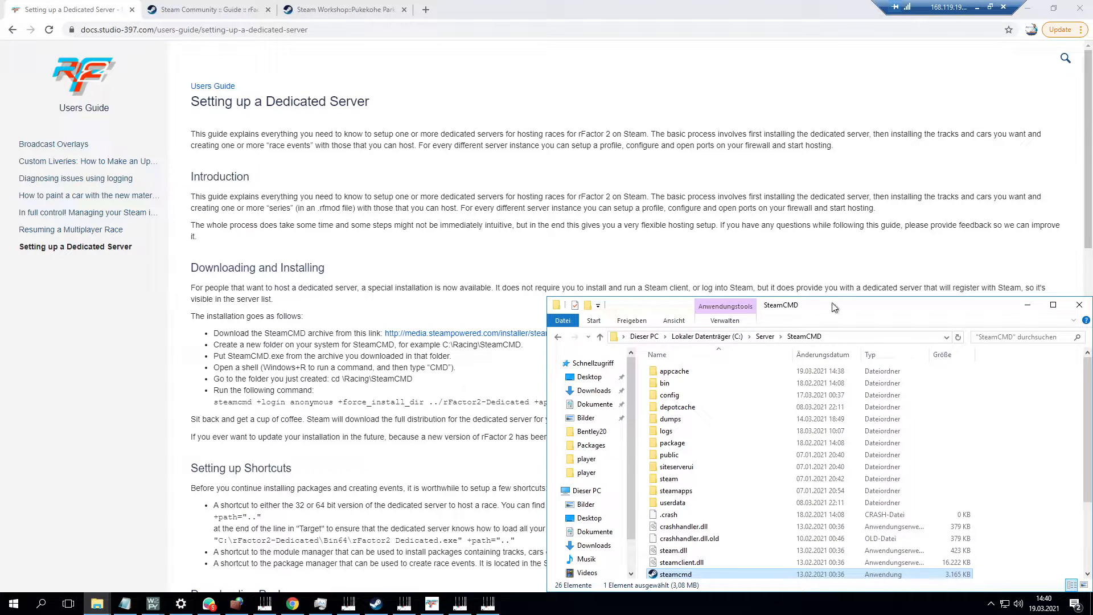
drag(846, 307, 847, 293)
click(764, 321)
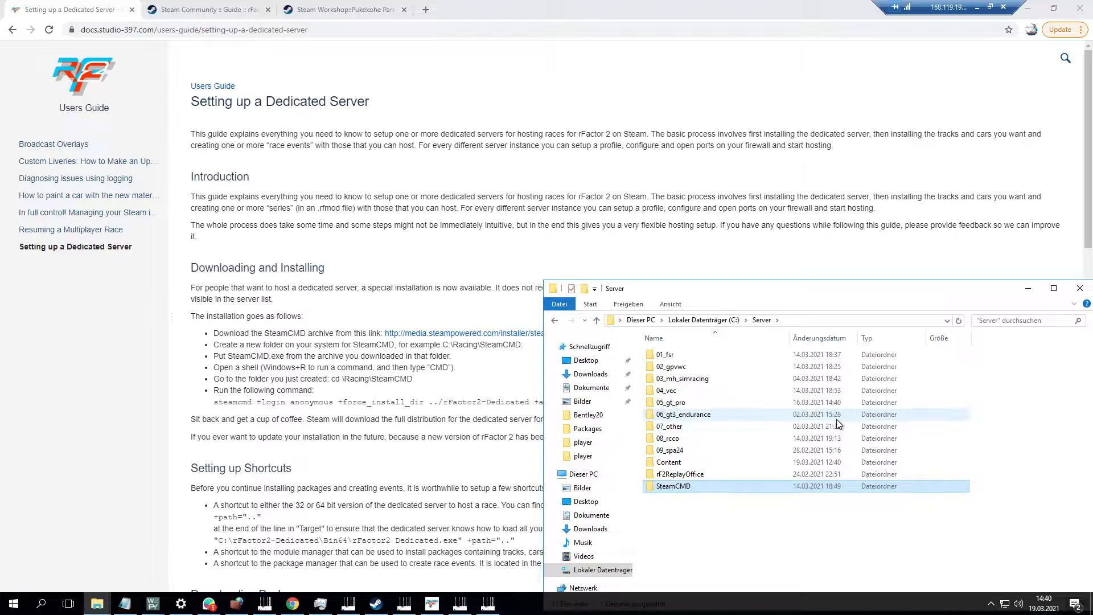
double_click(701, 378)
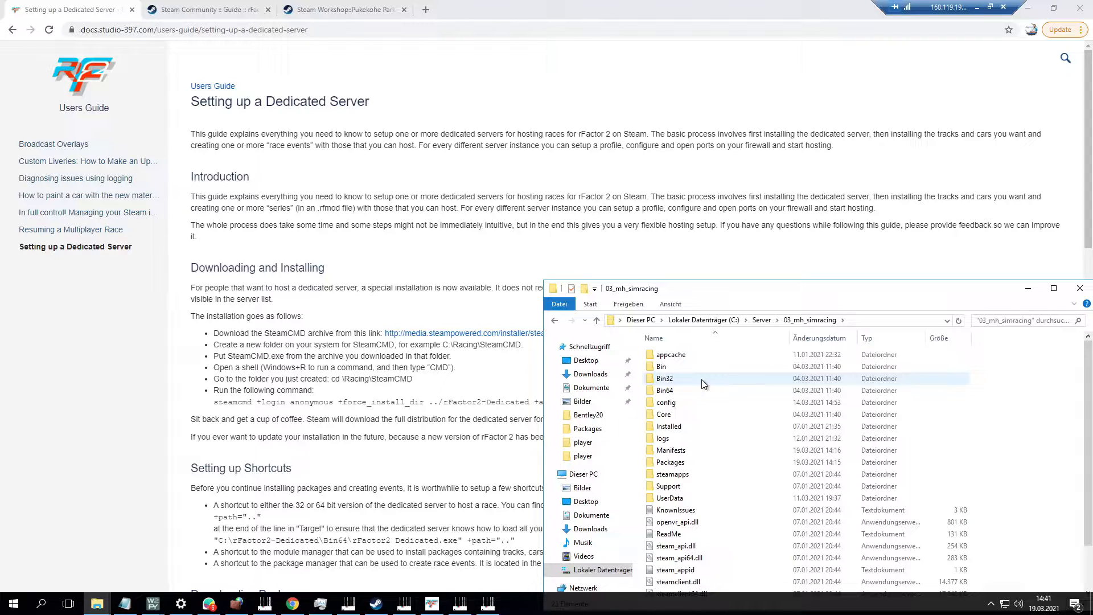
Return to the dedicated server guide, read through Setting up Shortcuts and Downloading Packages, and open the example Workshop item link.
click(509, 238)
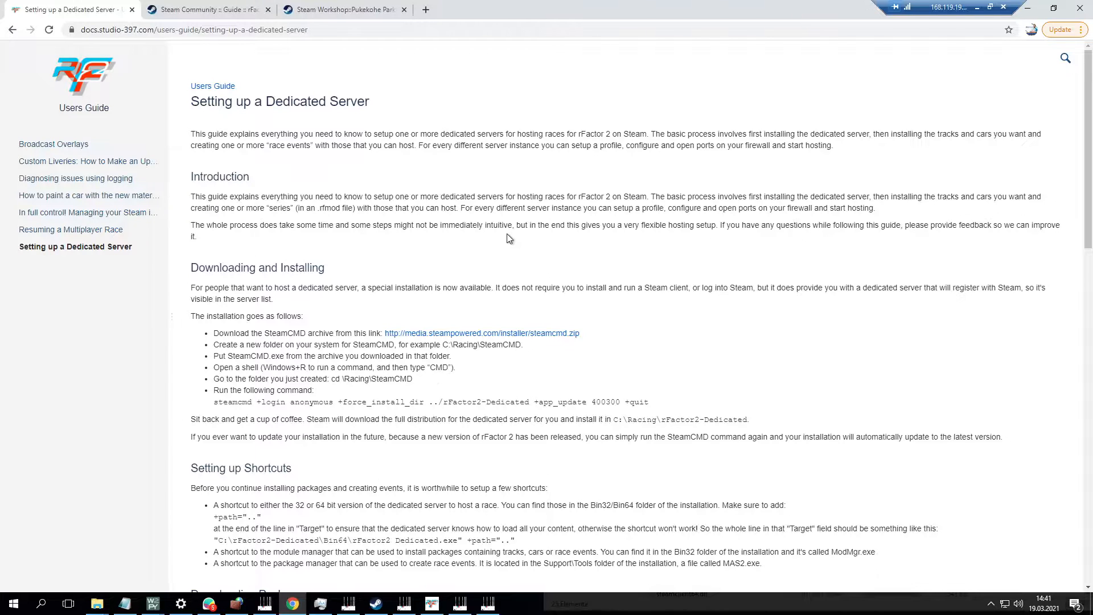
scroll(446, 285, down, 1)
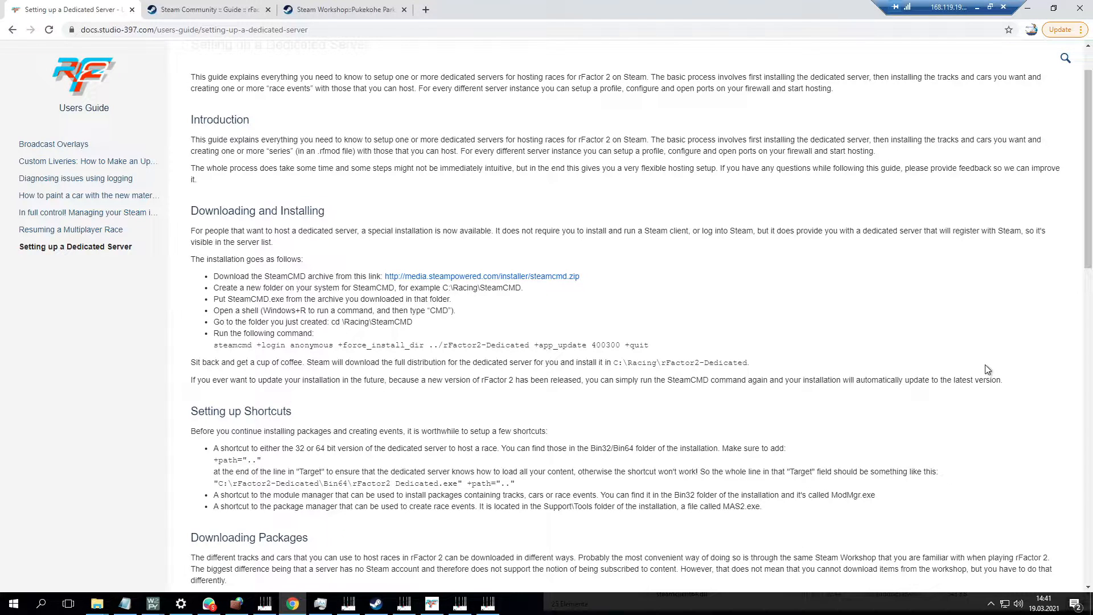
scroll(939, 368, down, 1)
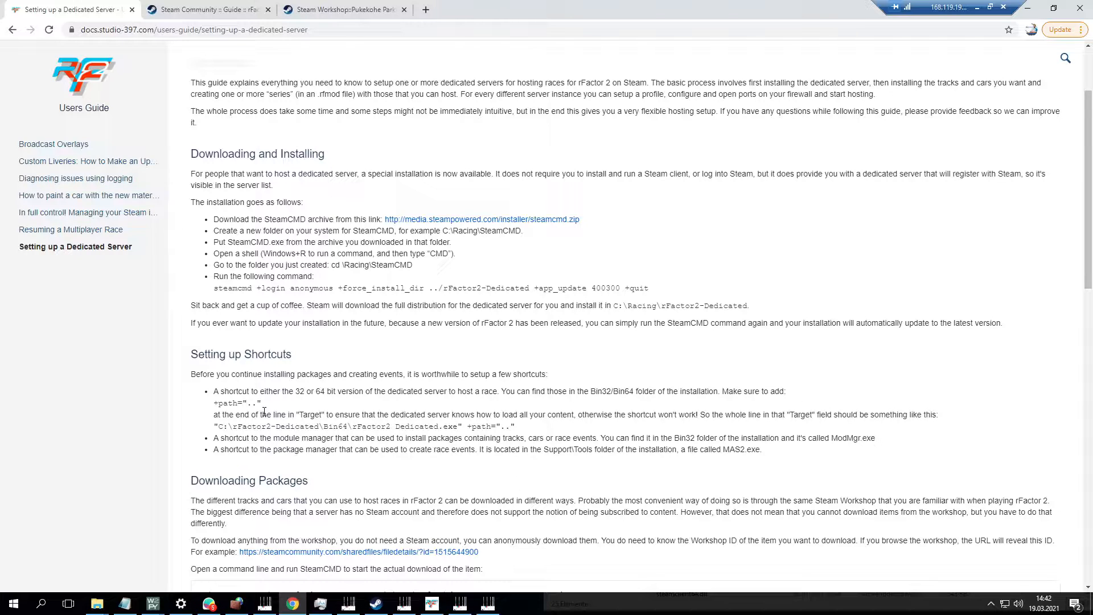
scroll(315, 387, down, 2)
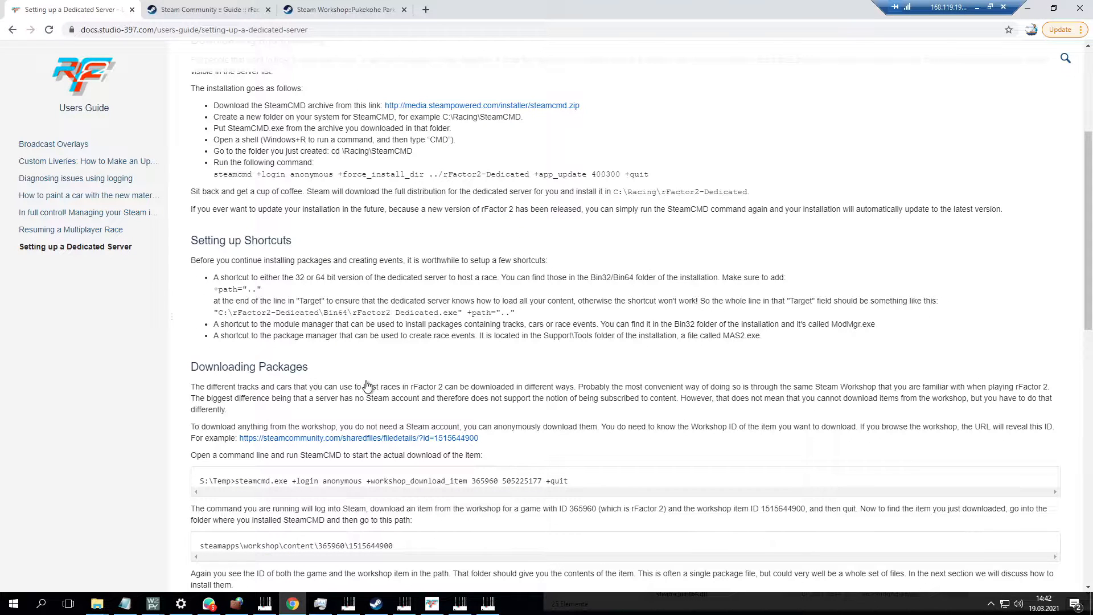
scroll(366, 386, down, 1)
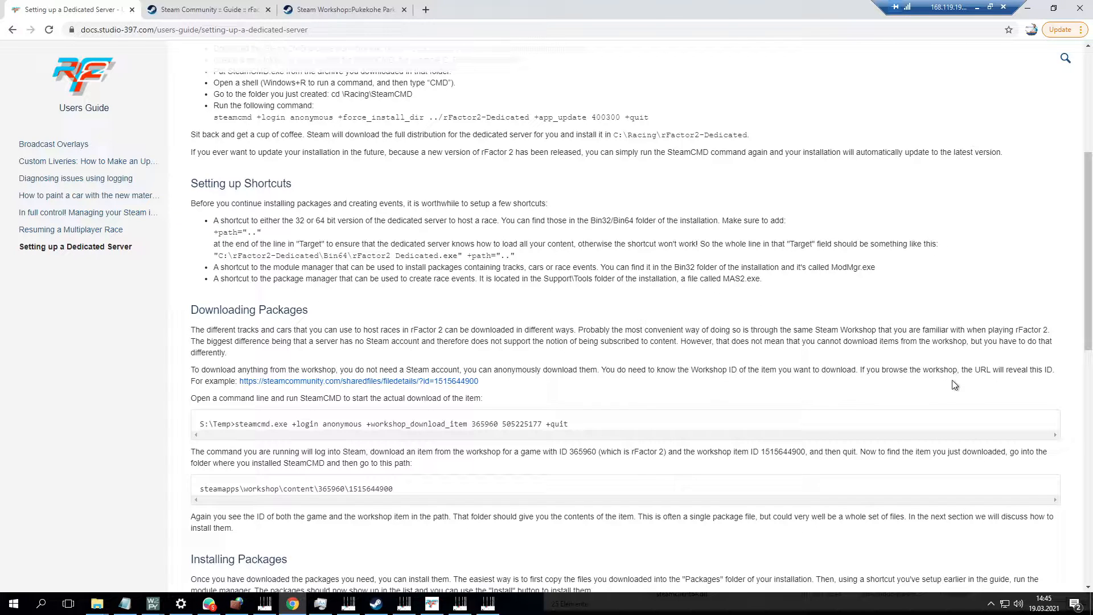
click(453, 382)
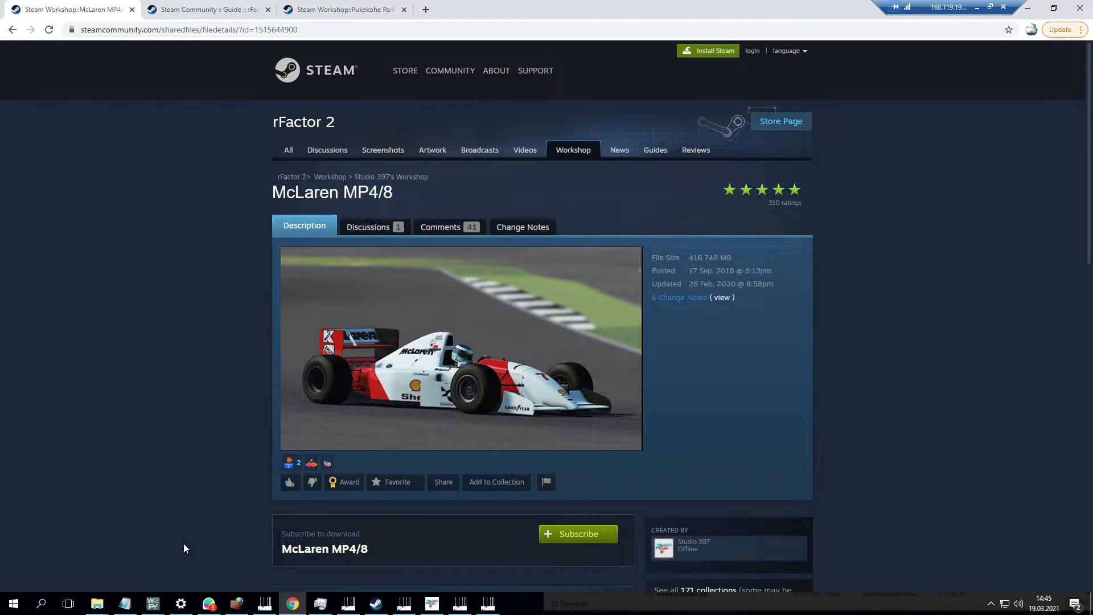
Minimize the browser, launch a Command Prompt and move its window clear of the desktop's centre.
click(1028, 11)
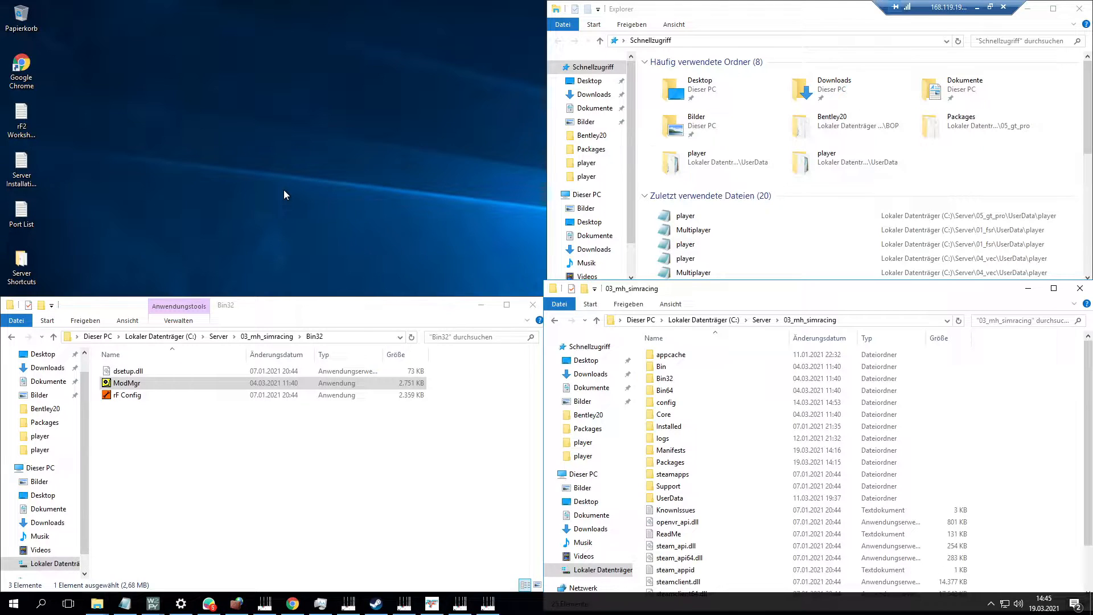
key(super)
text(cmd)
key(Return)
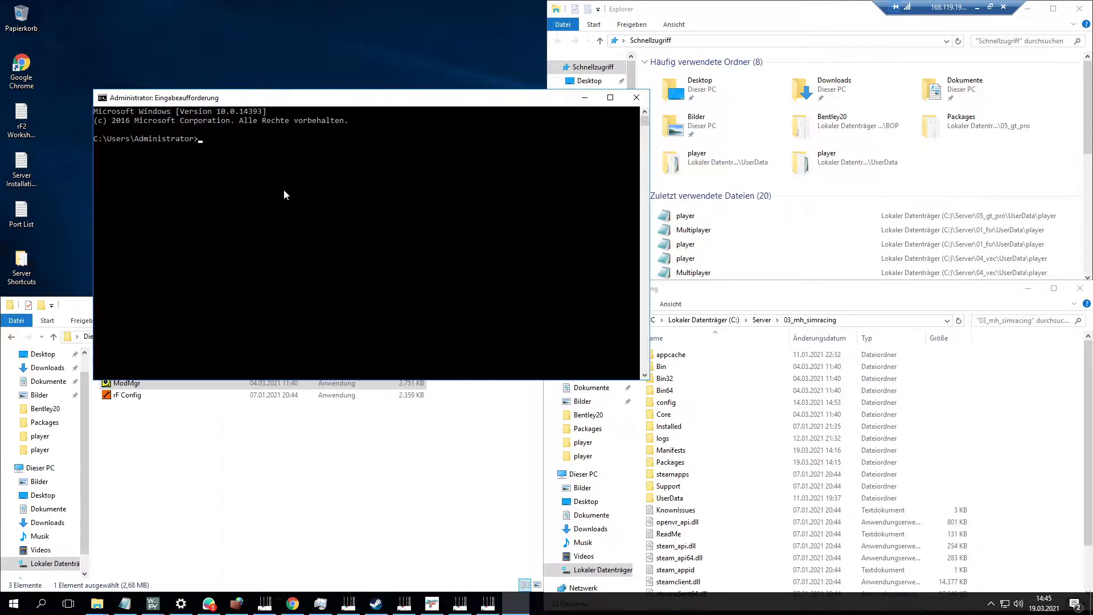
drag(362, 104, 298, 40)
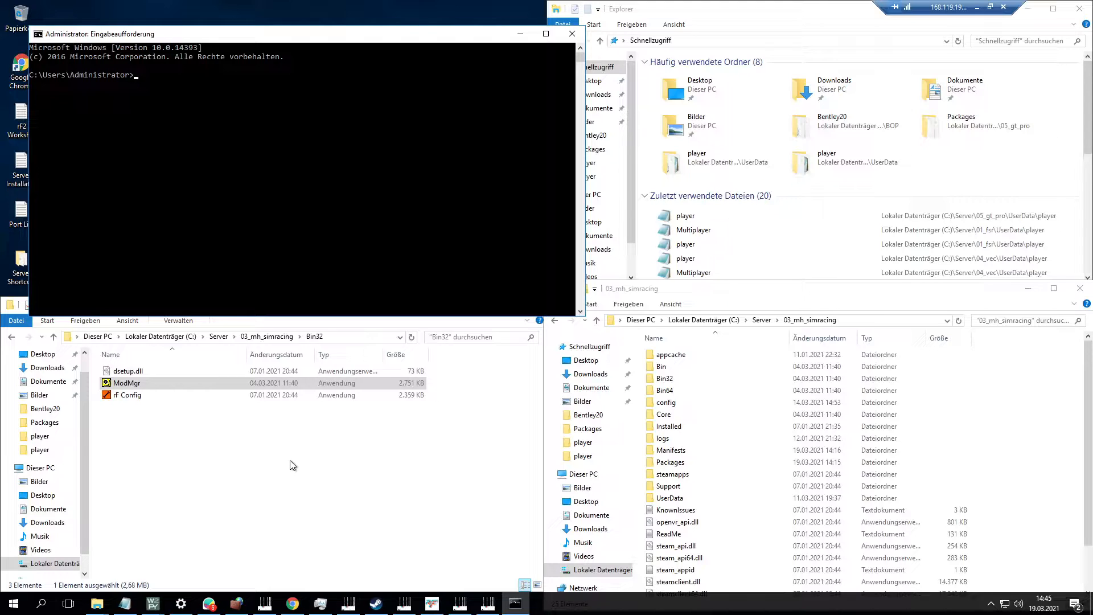
Copy the lines "cd C:\Server\SteamCMD\", "steamcmd.exe" and "login anonymous" from the rF2 Workshop IDs text file.
mouse_move(124, 612)
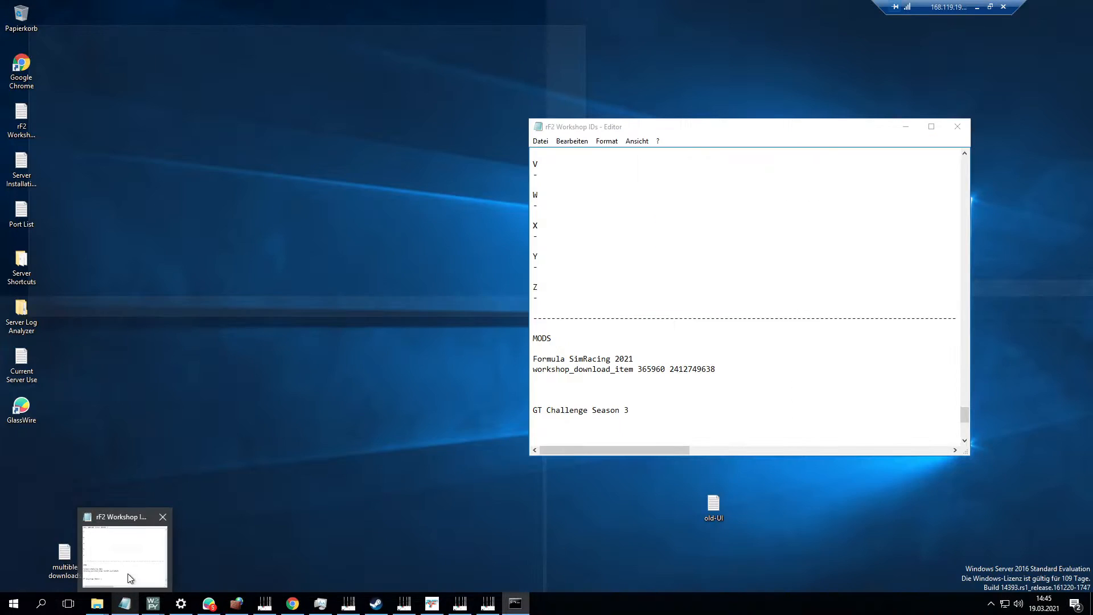
click(127, 578)
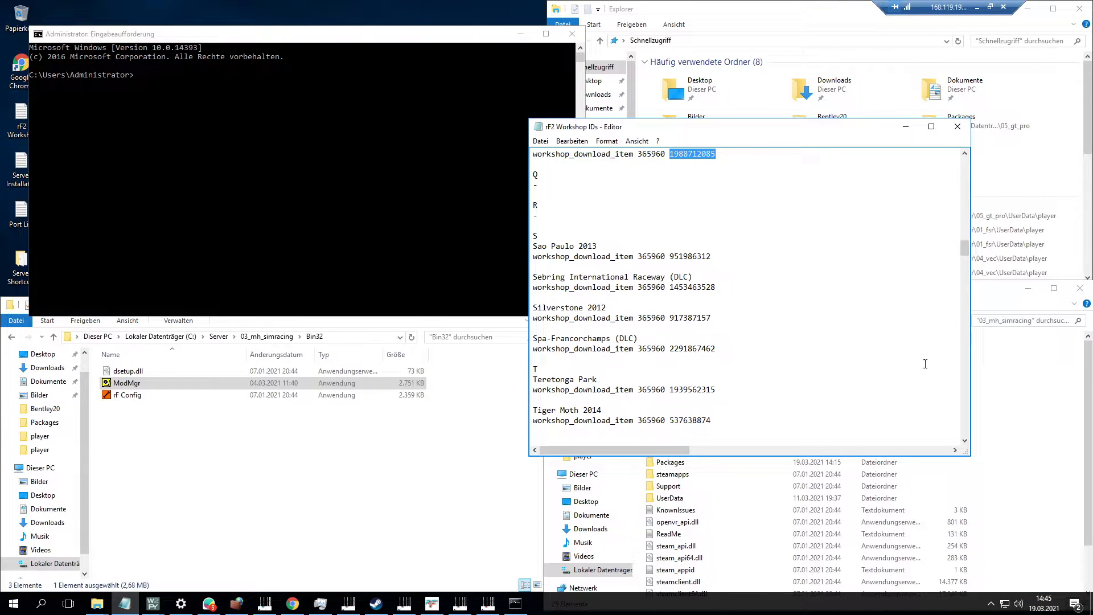
scroll(869, 342, down, 15)
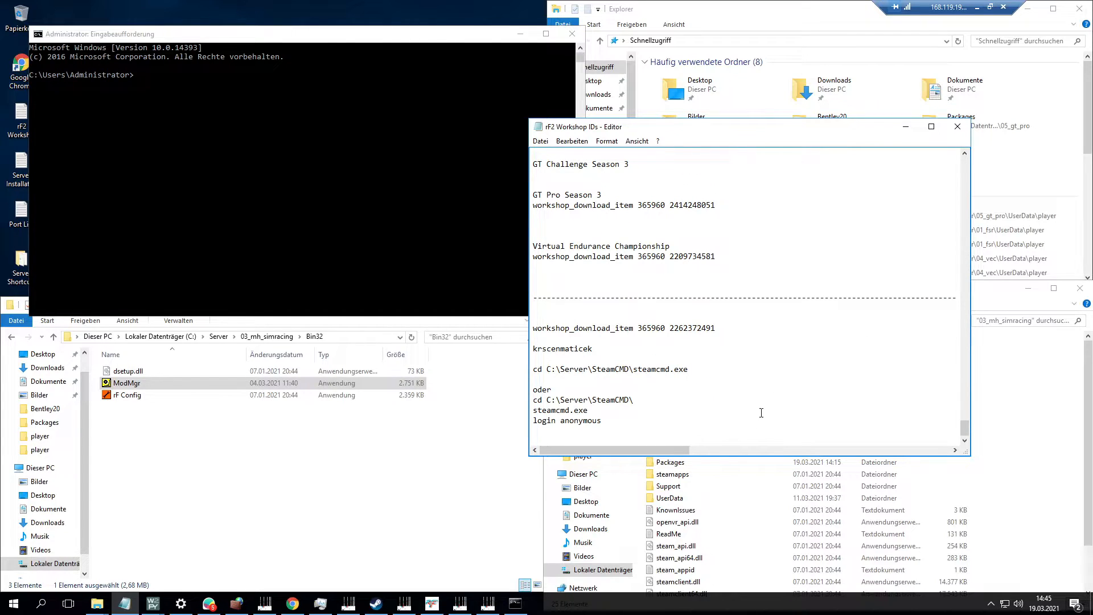
drag(617, 421, 531, 400)
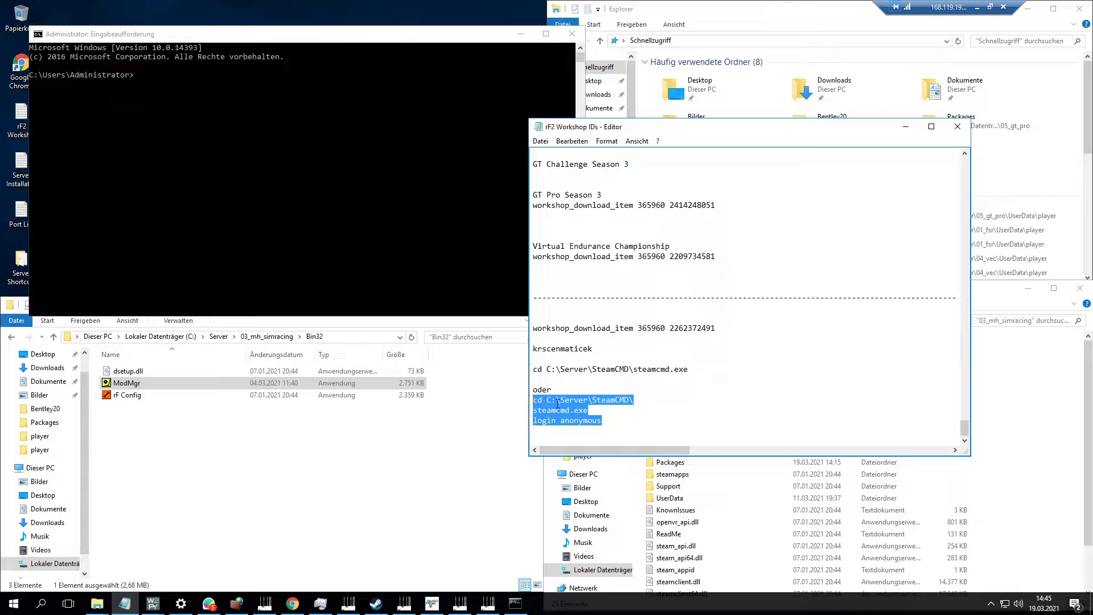
scroll(640, 396, up, 4)
Run the copied commands in the Command Prompt to start SteamCMD from C:\Server\SteamCMD and log in anonymously.
click(269, 107)
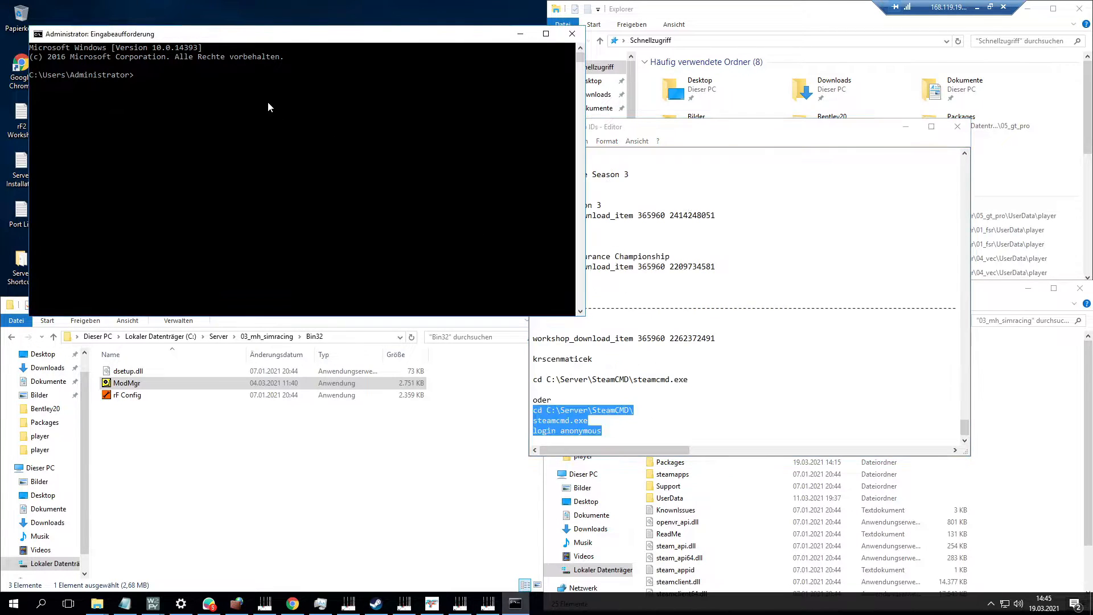
right_click(268, 104)
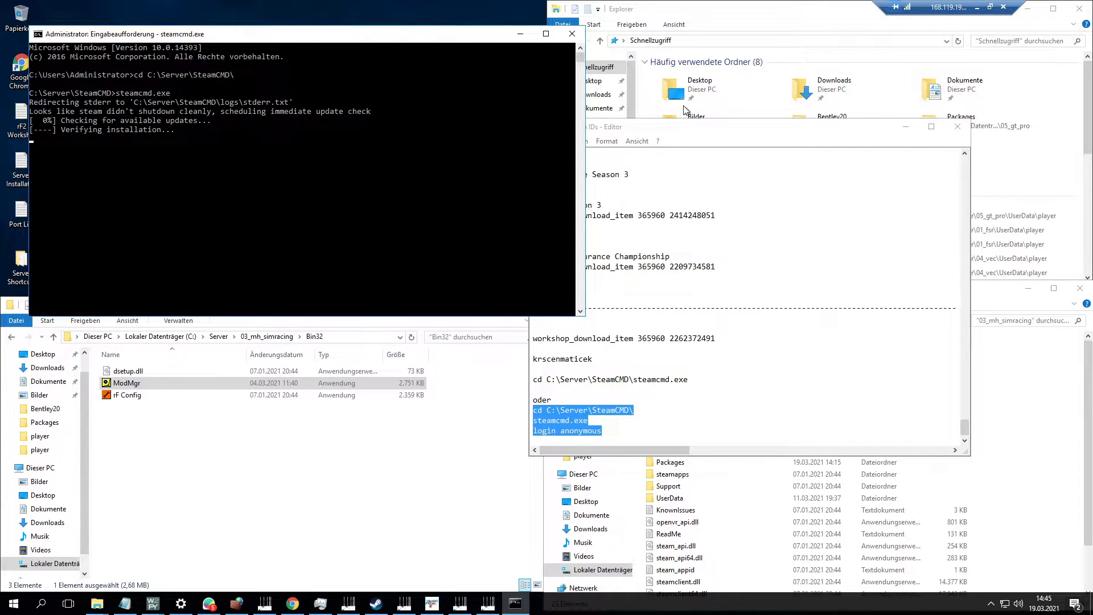
click(756, 265)
scroll(763, 285, up, 10)
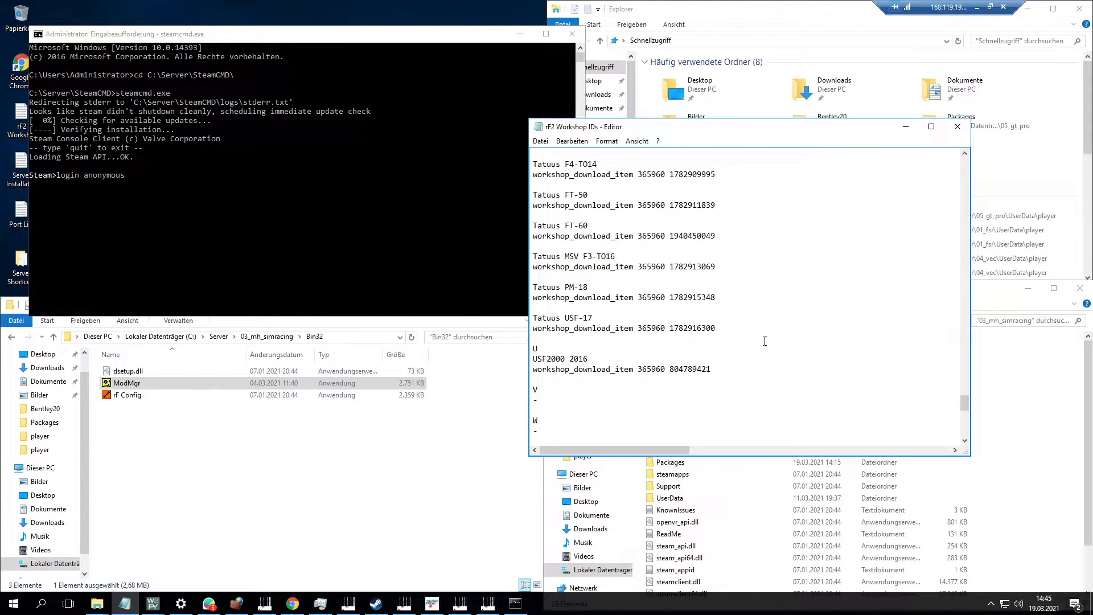
click(162, 173)
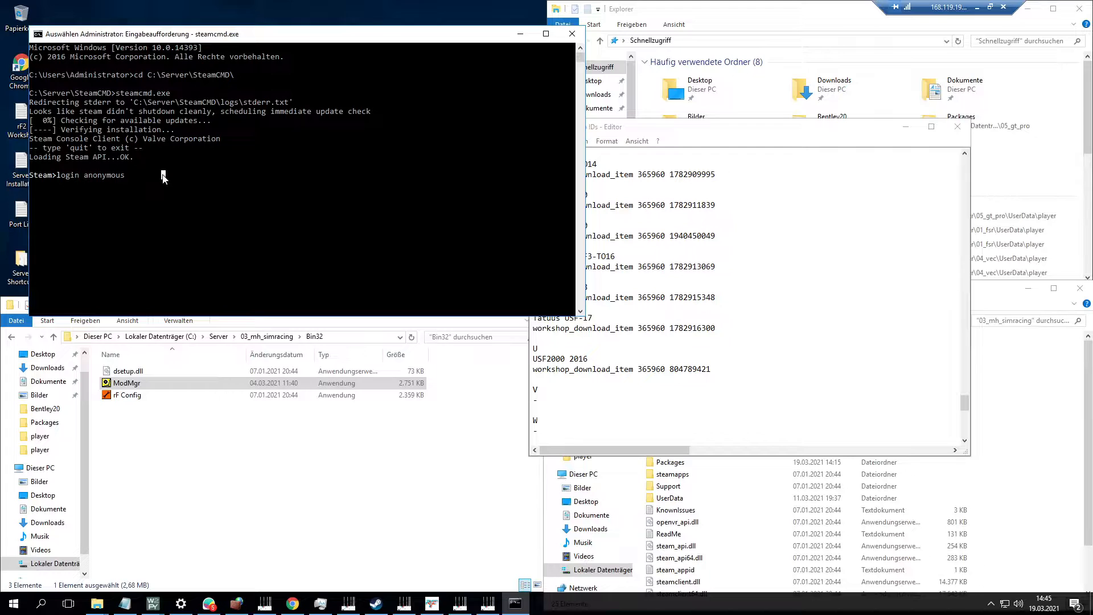
key(Return)
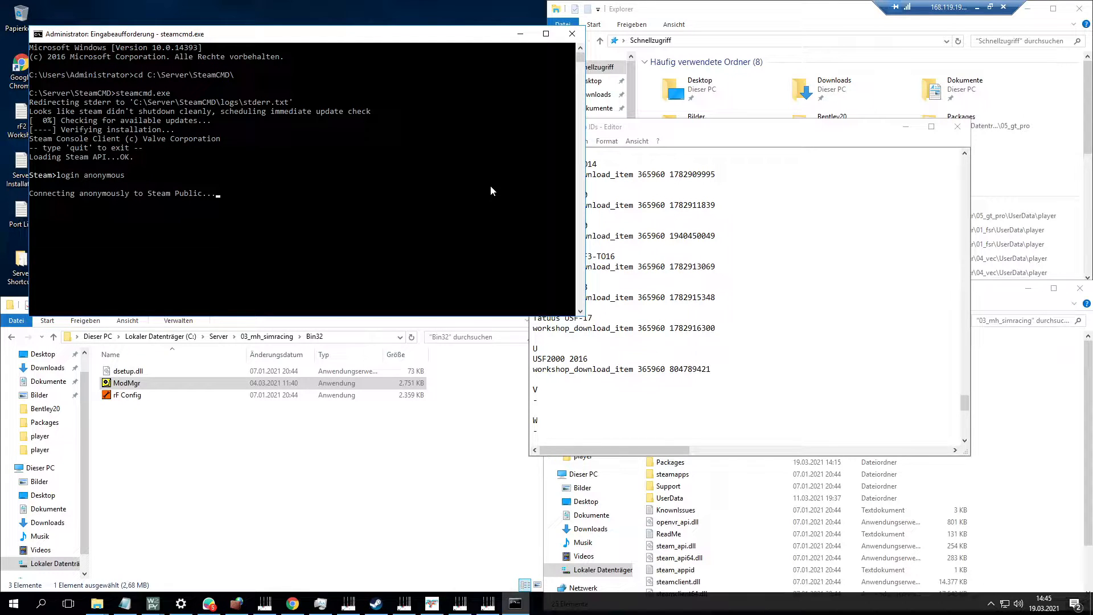
Copy the command prefix "workshop_download_item 365960" from the USF2000 2016 entry in the text file and paste it at the Steam prompt.
click(808, 347)
scroll(807, 347, up, 3)
scroll(808, 347, up, 1)
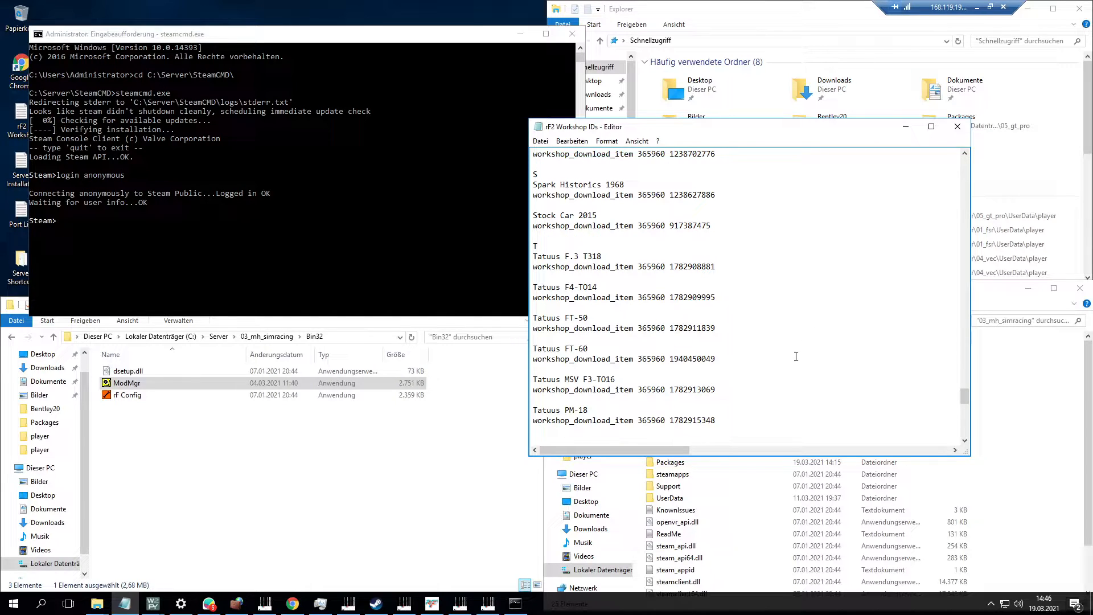
scroll(796, 356, down, 6)
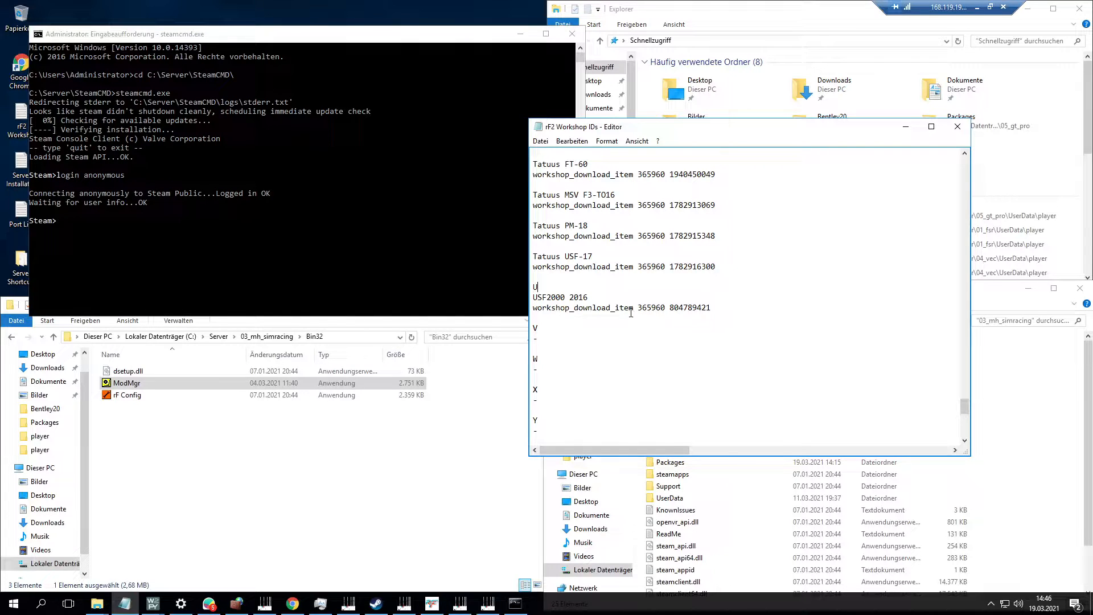
drag(639, 309, 664, 309)
click(690, 308)
double_click(694, 308)
drag(663, 308, 531, 314)
key(ctrl+c)
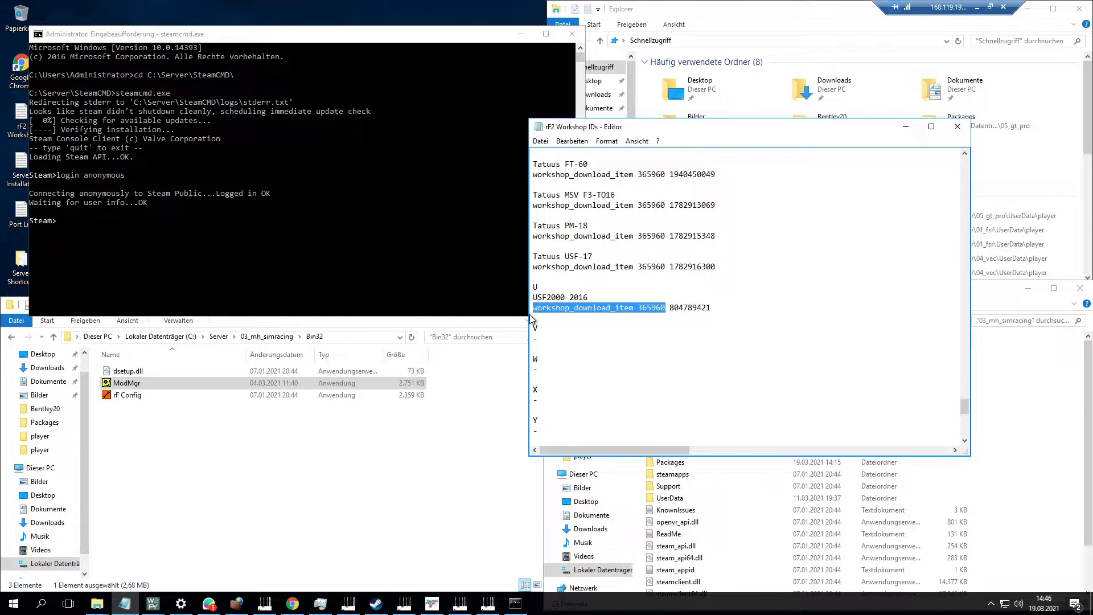
click(76, 224)
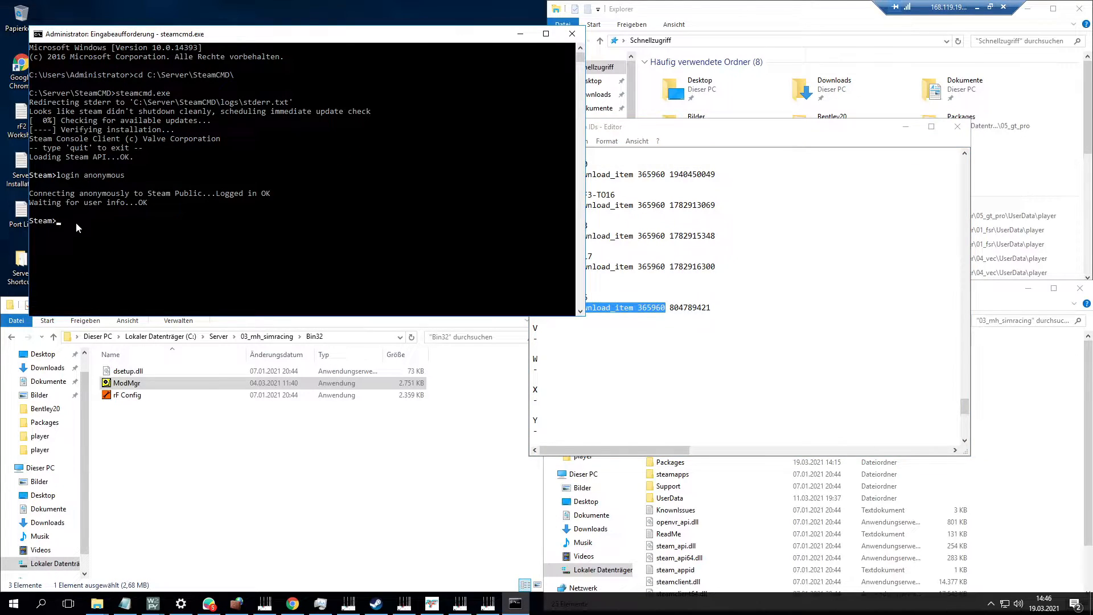
right_click(76, 223)
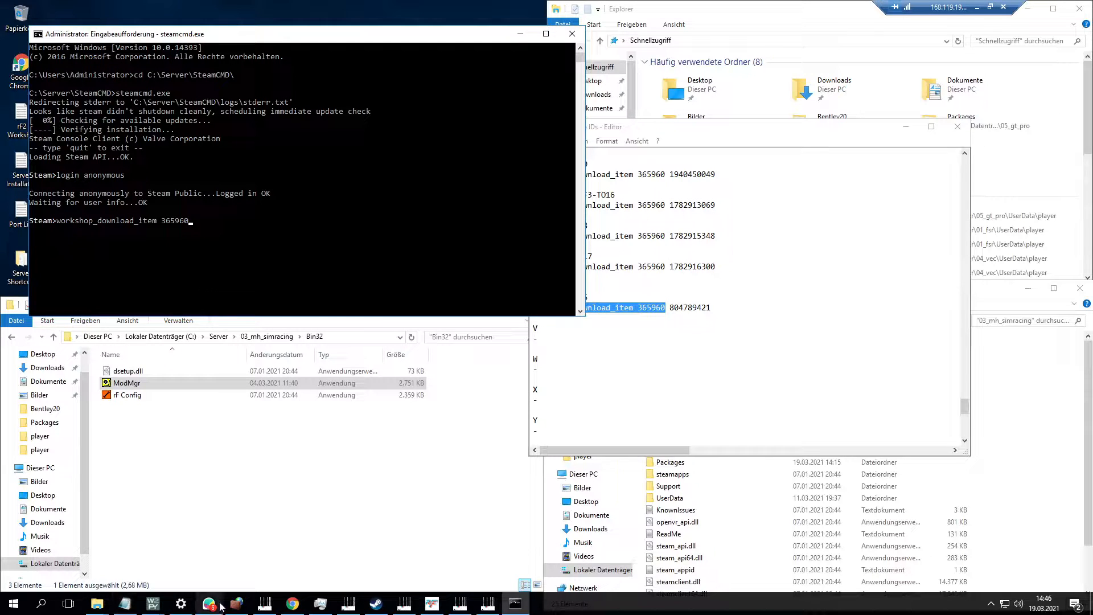
click(292, 603)
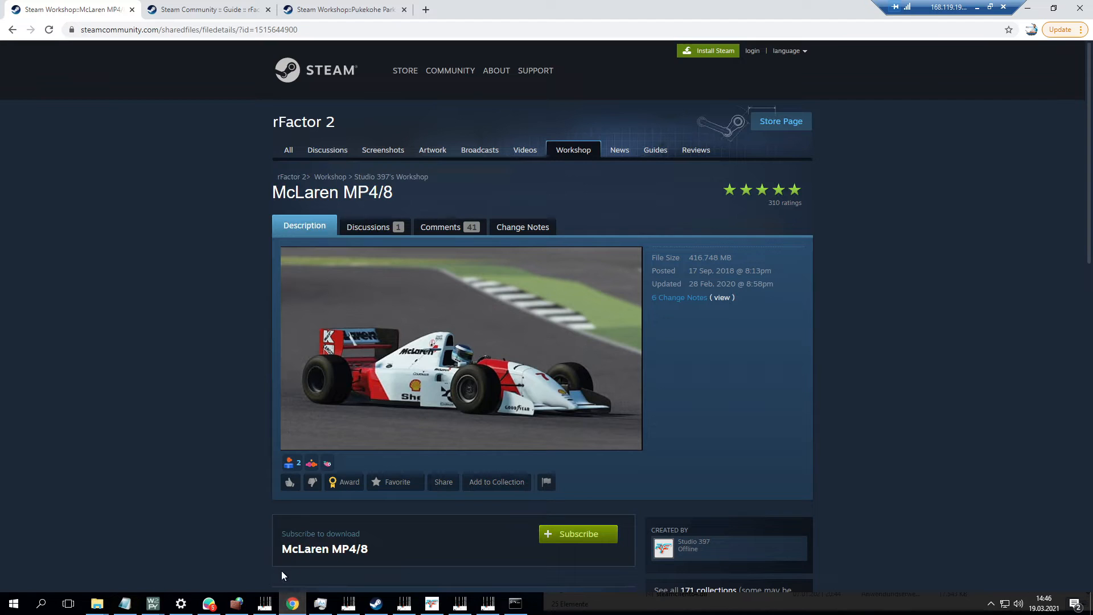
click(266, 33)
double_click(300, 33)
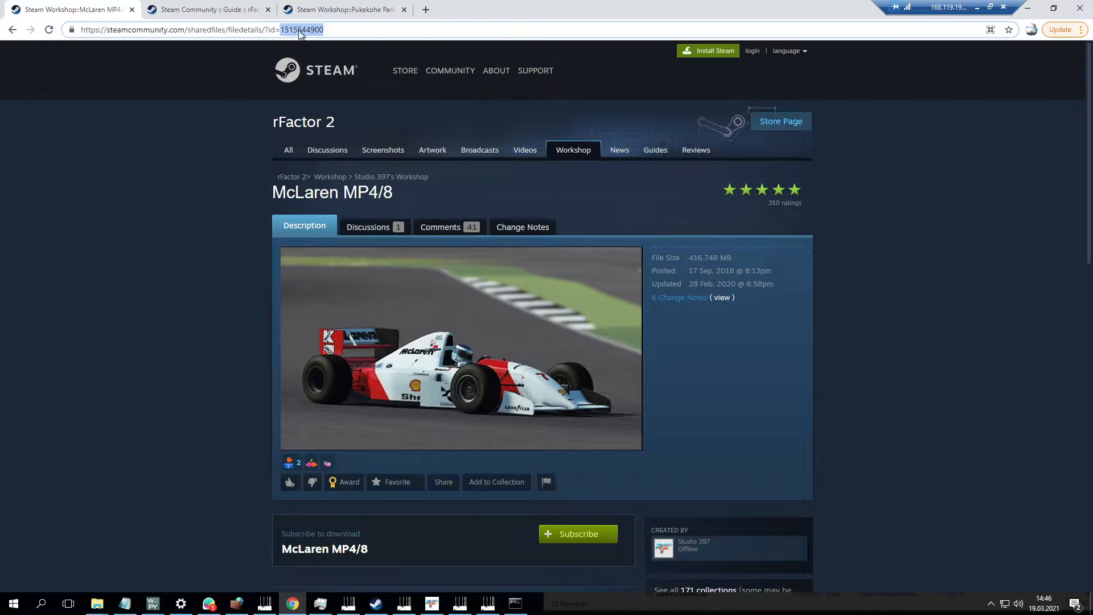
click(1028, 8)
click(214, 231)
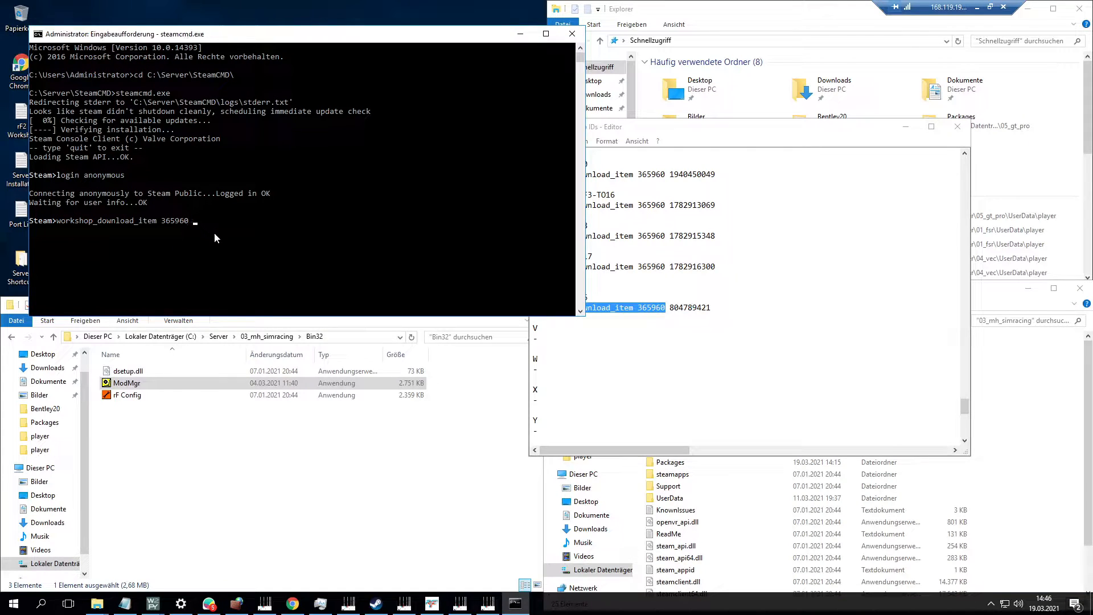
key(Return)
Look through the rF2 Workshop IDs text file and examine the Monaco E-Prix Track (DLC) entry and its neighbouring tracks.
click(666, 323)
scroll(667, 322, up, 20)
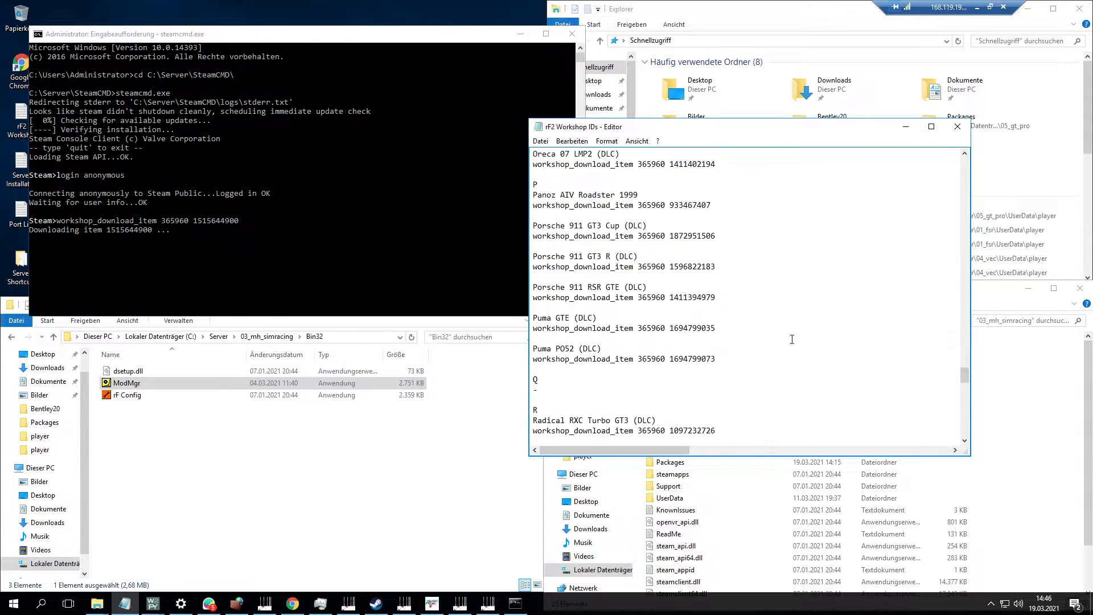
scroll(792, 339, up, 20)
scroll(792, 339, down, 5)
scroll(792, 340, down, 15)
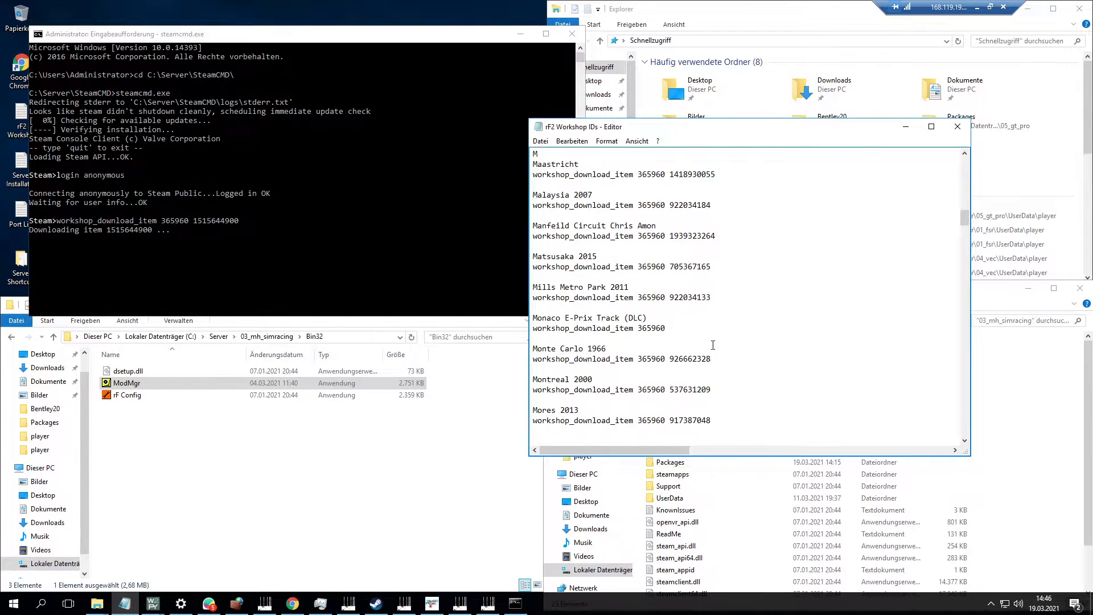
drag(696, 330, 533, 319)
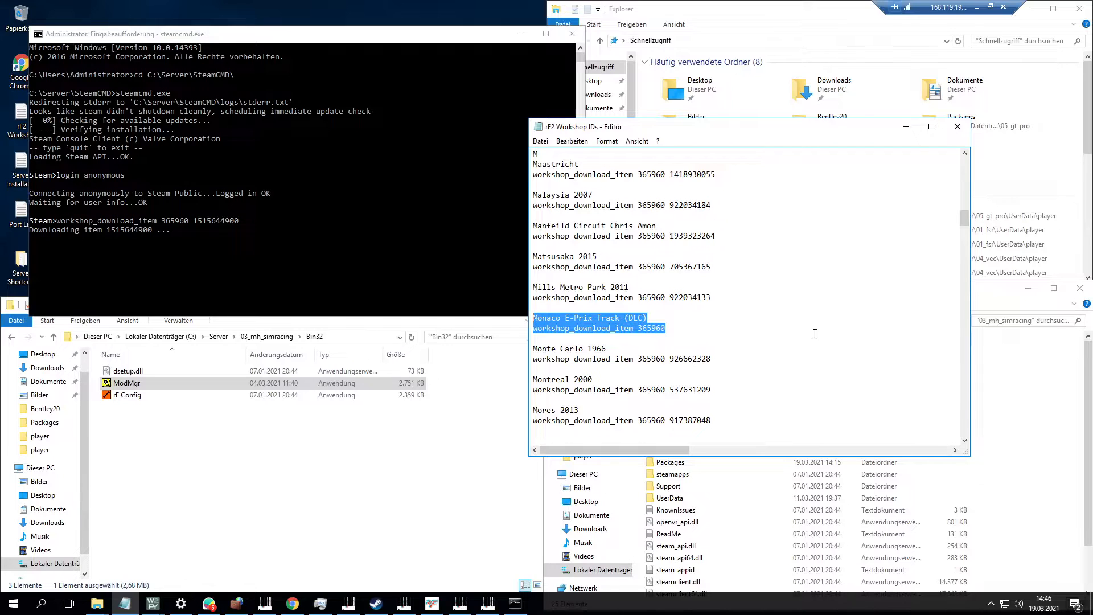
scroll(815, 334, down, 3)
scroll(815, 333, down, 3)
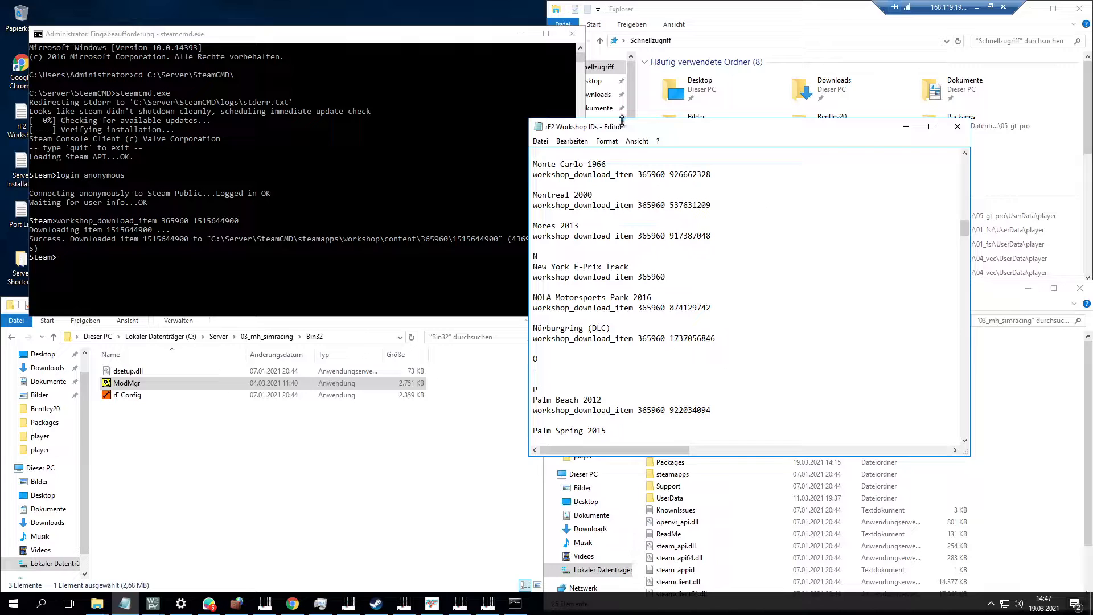
scroll(767, 245, down, 3)
scroll(770, 271, down, 8)
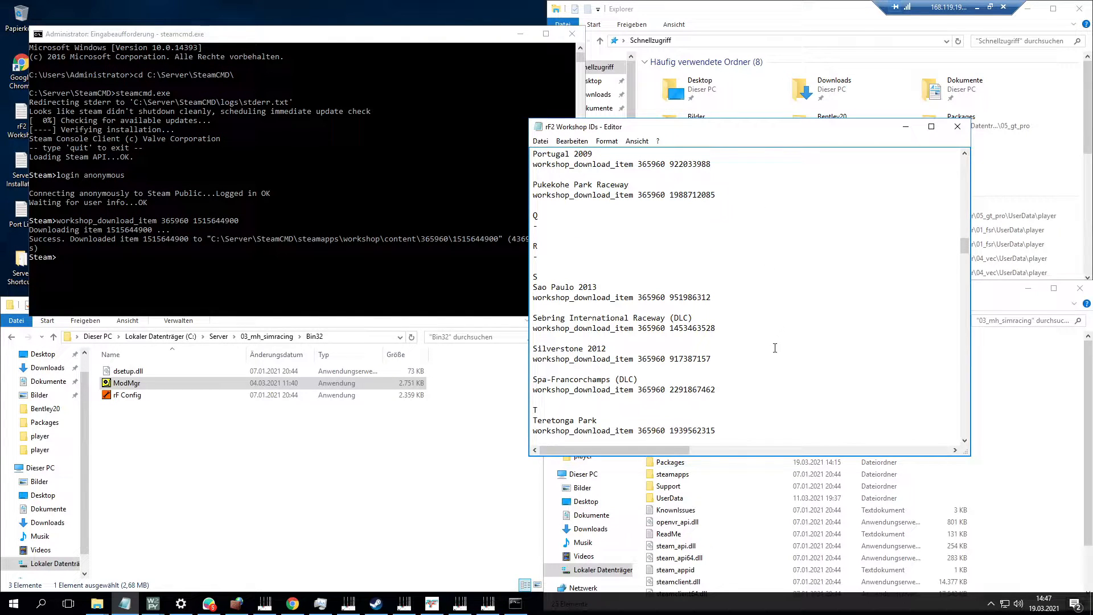
drag(713, 359, 529, 360)
key(ctrl+c)
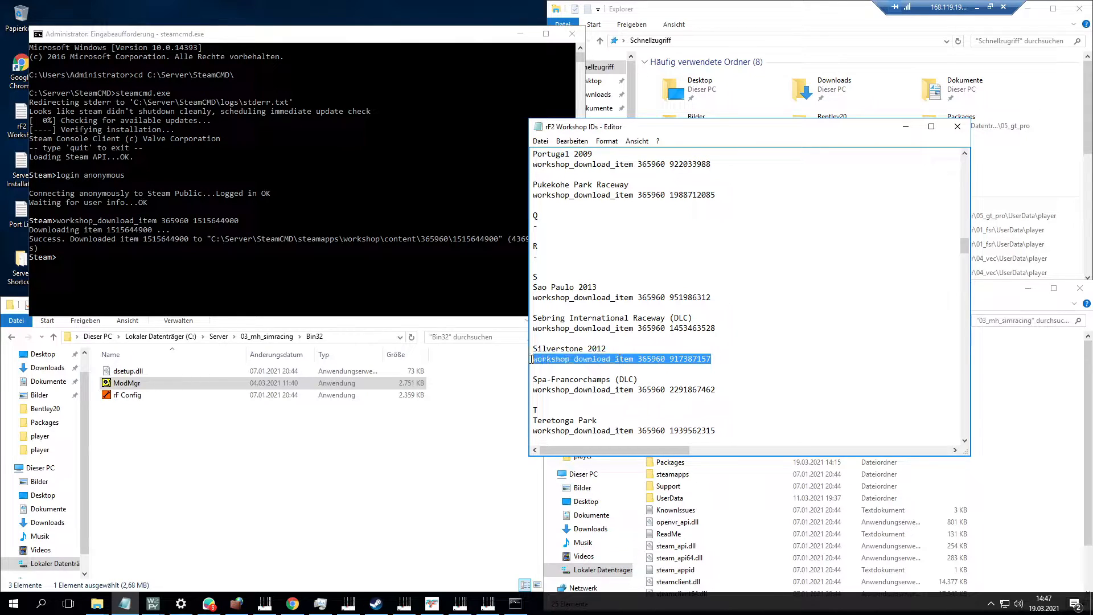
click(116, 261)
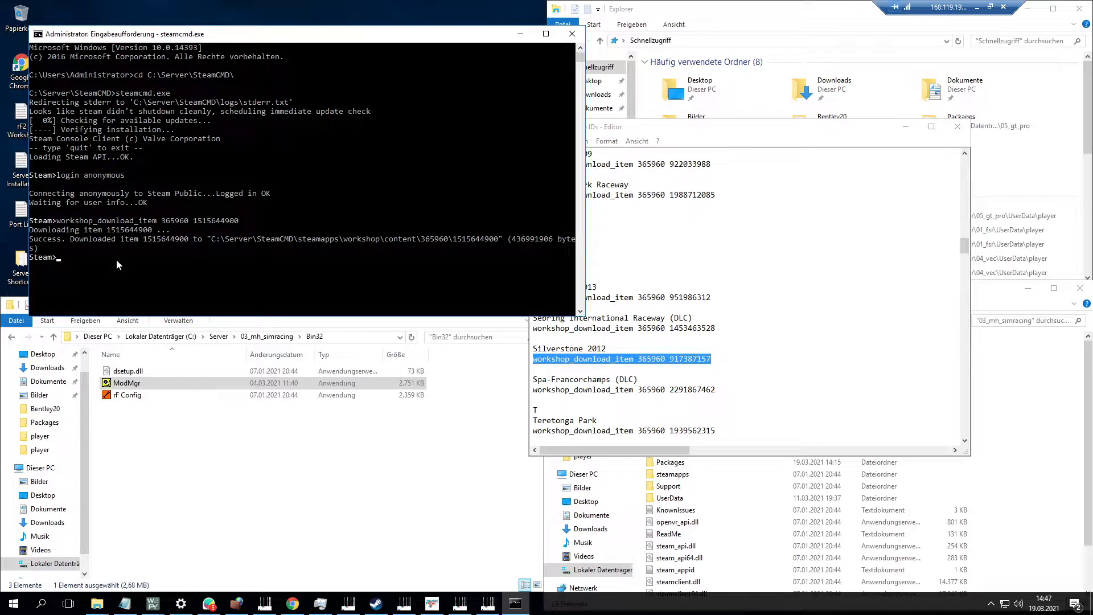
key(ctrl+v)
key(Return)
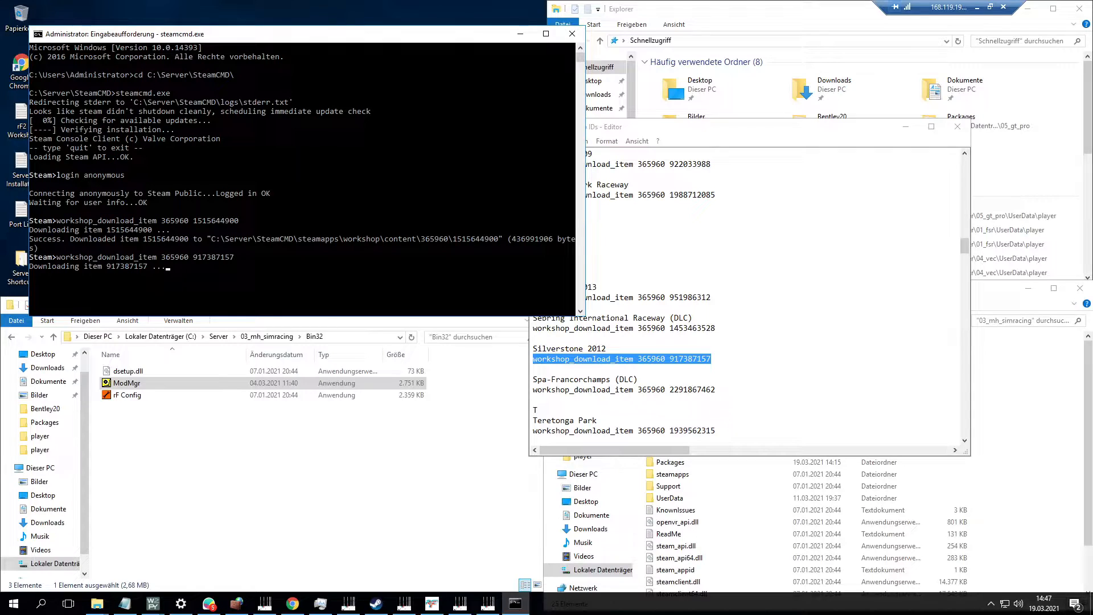
Minimize the text file and examine ServerKeys.bin and ServerUnlock.bin in the UserData folder of 03_mh_simracing.
click(900, 128)
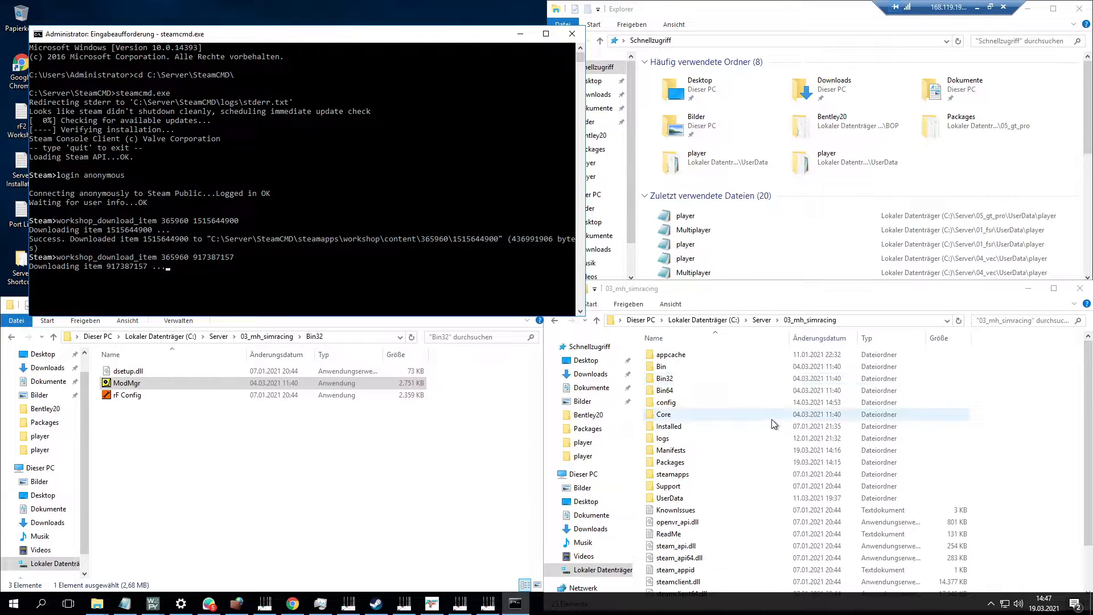
click(879, 301)
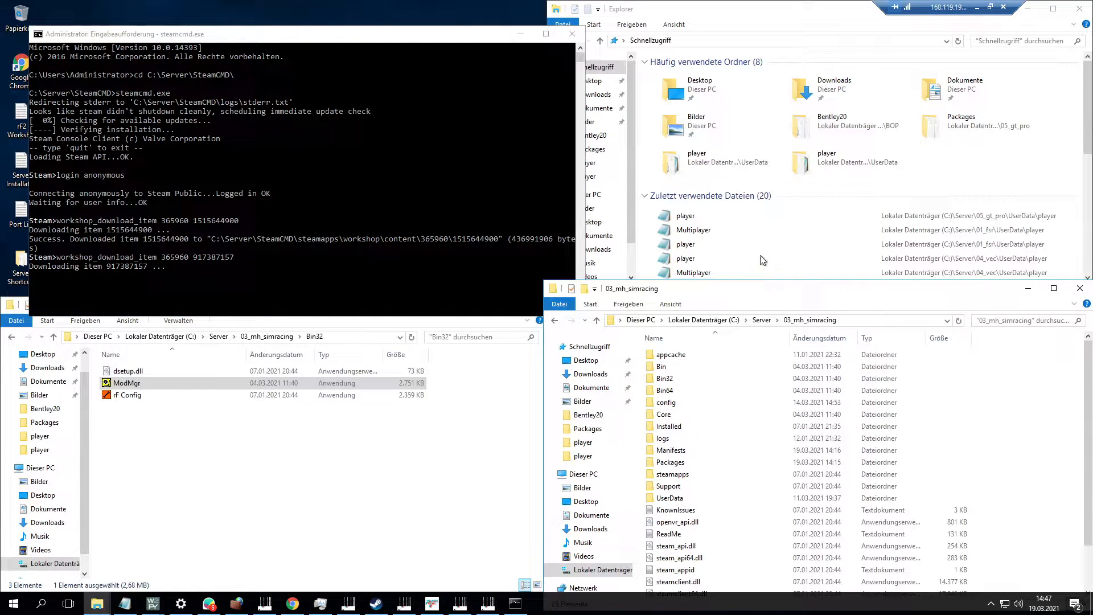
drag(673, 287, 456, 155)
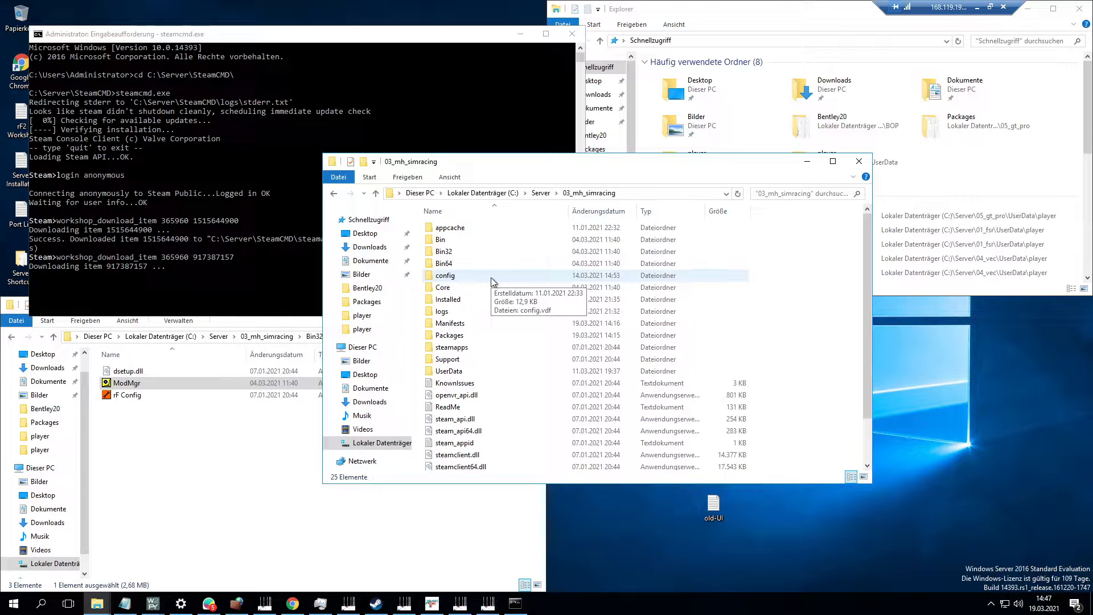
mouse_move(483, 368)
click(484, 371)
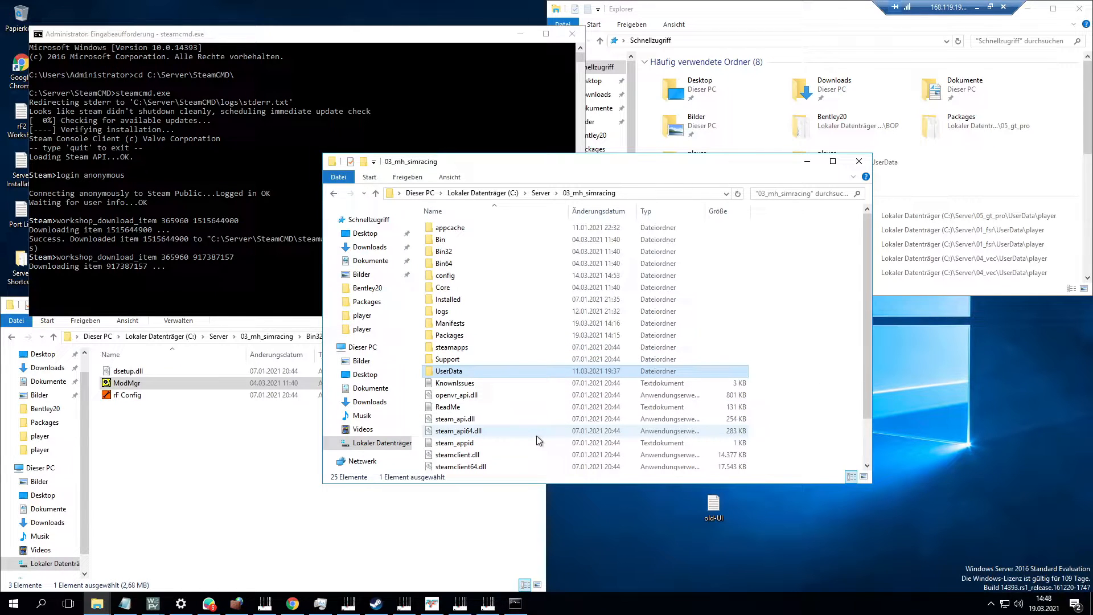
double_click(487, 372)
click(483, 326)
click(485, 336)
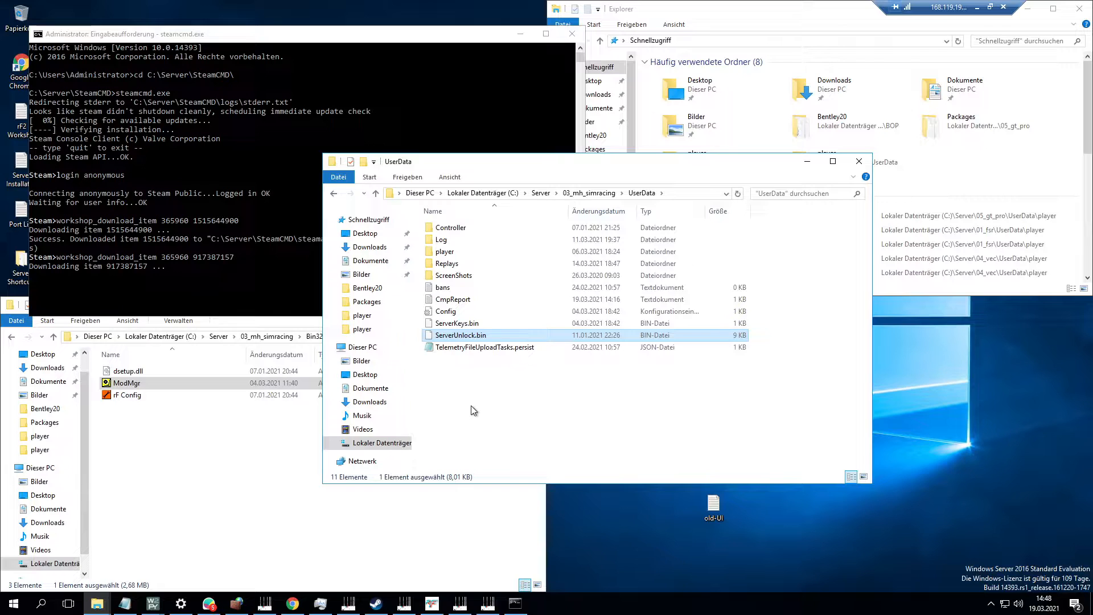
Move the UserData Explorer window clear of the Command Prompt and open the Packages folder of C:\Server\03_mh_simracing in it.
drag(611, 165, 822, 280)
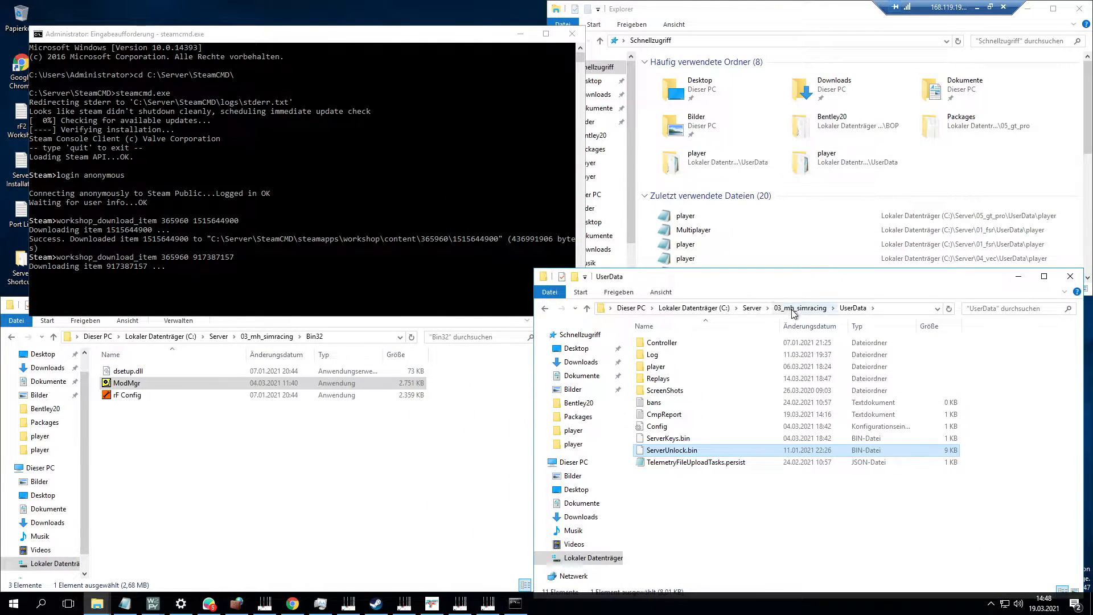
click(751, 308)
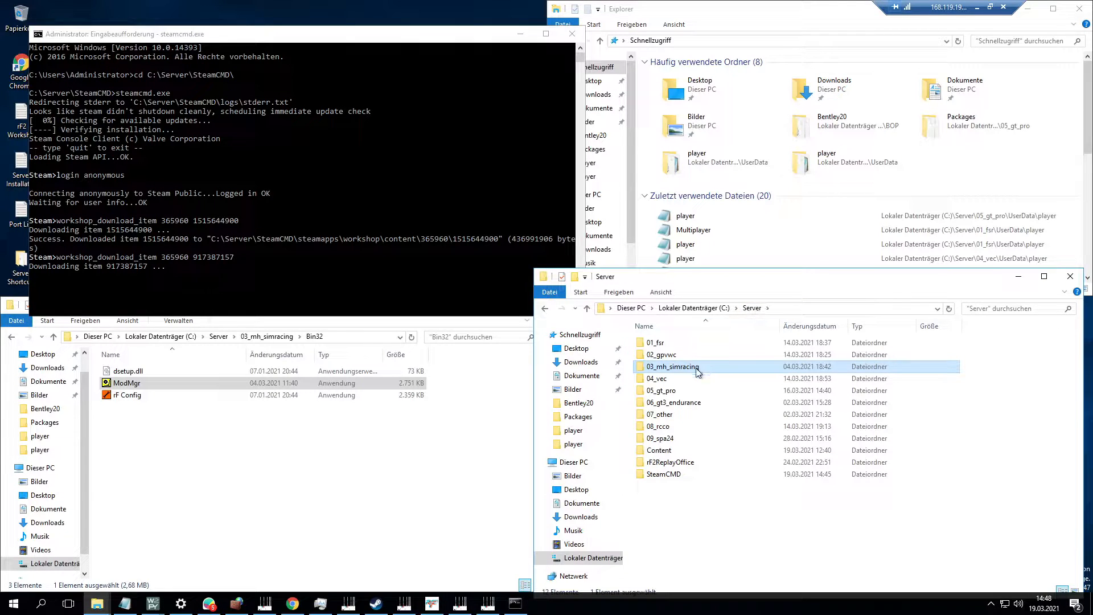
double_click(695, 368)
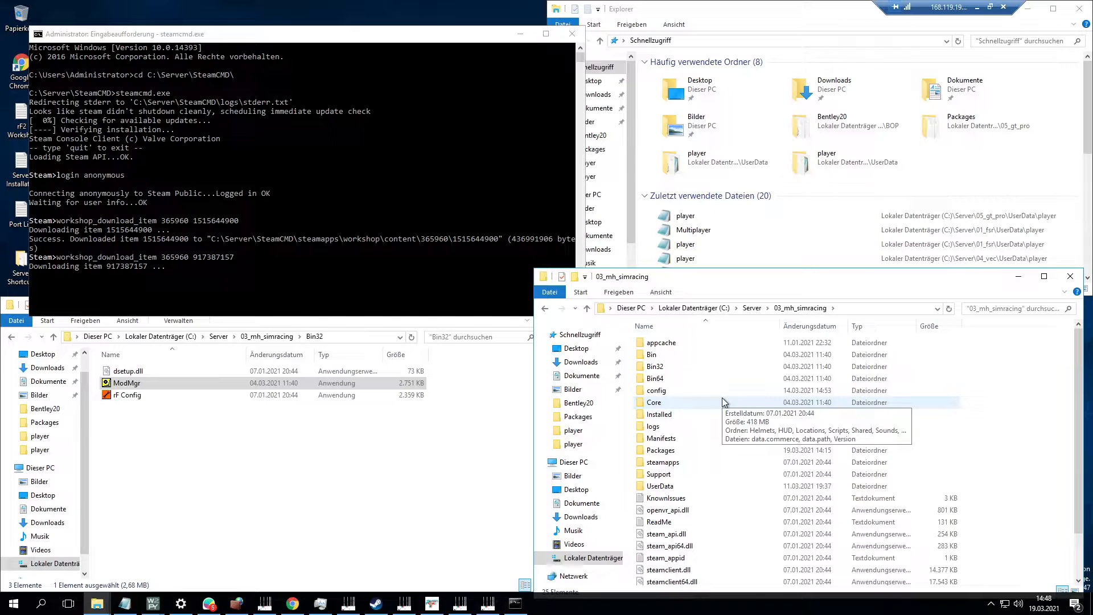
double_click(685, 450)
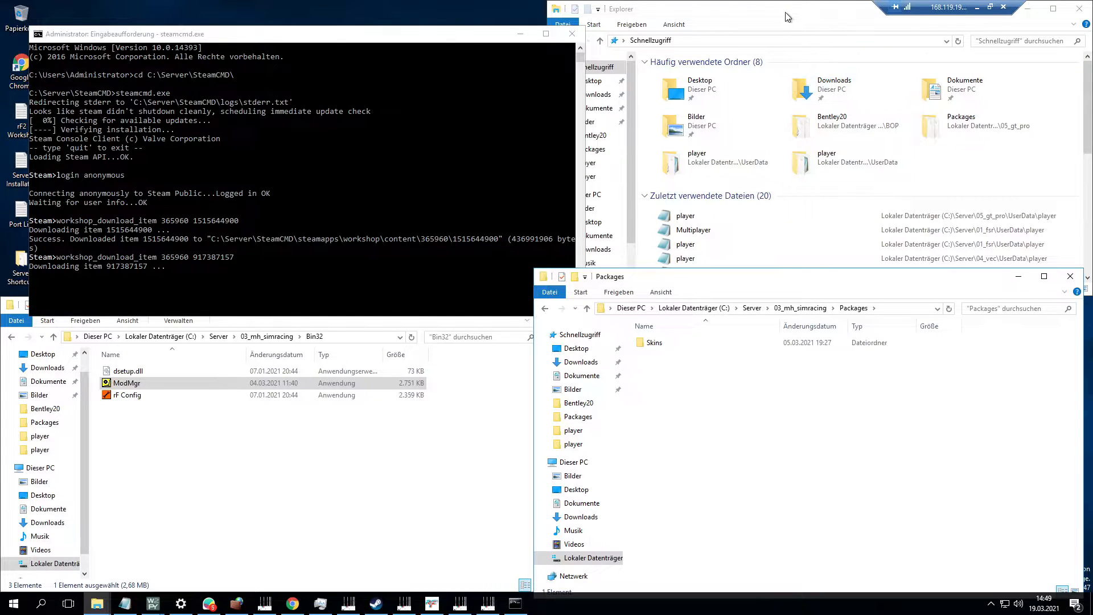
Copy the C:\Server\SteamCMD\steamapps\workshop\content\365960 path from the SteamCMD output and open that folder in the Schnellzugriff Explorer window.
click(218, 247)
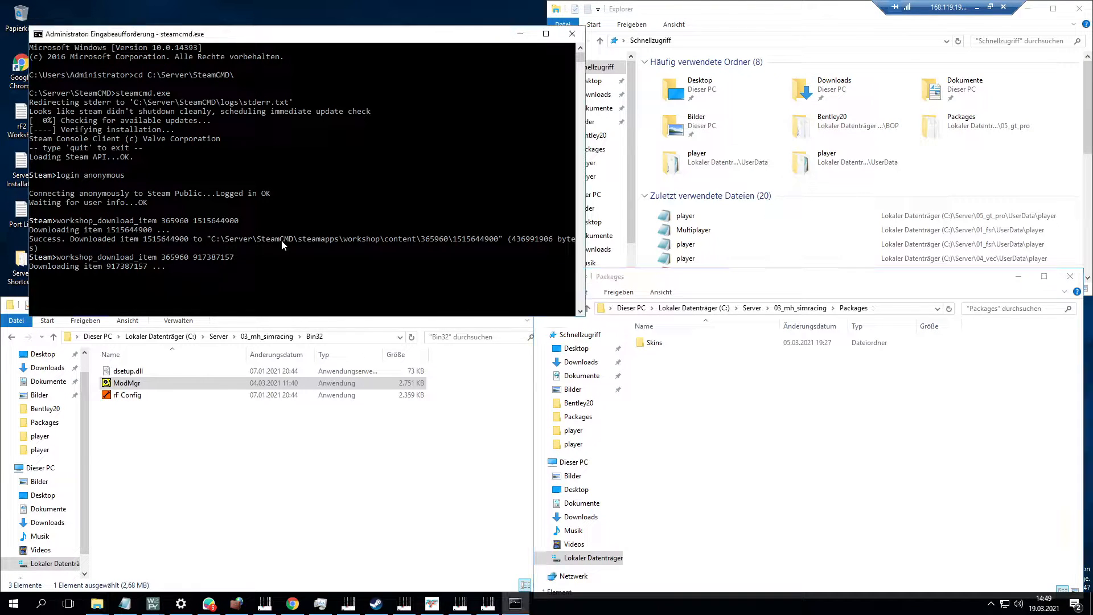
drag(218, 244, 450, 245)
right_click(451, 244)
click(700, 42)
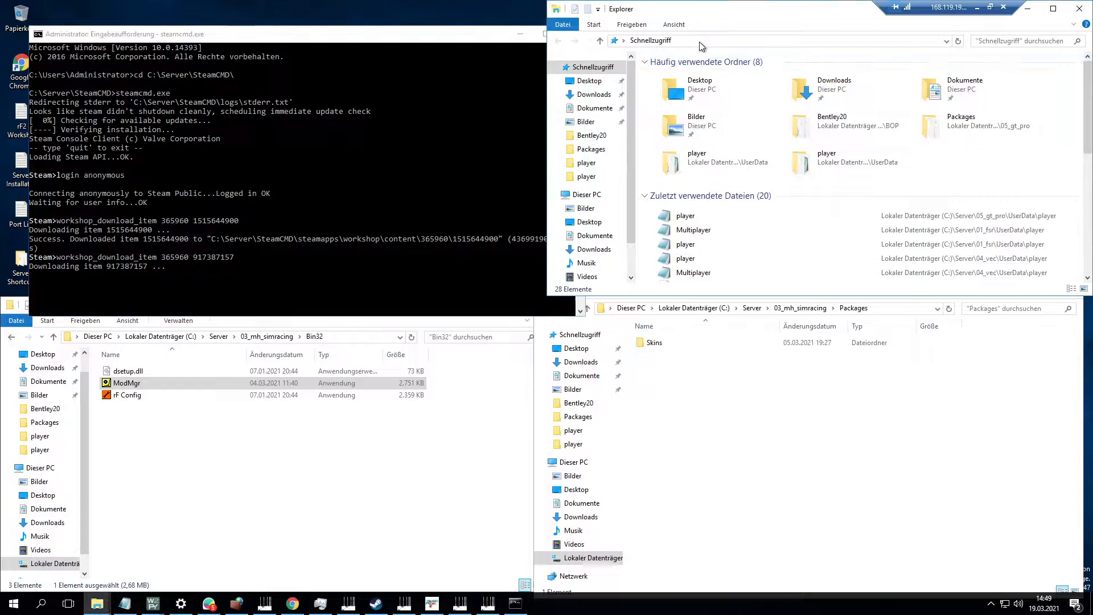
key(ctrl+v)
key(Return)
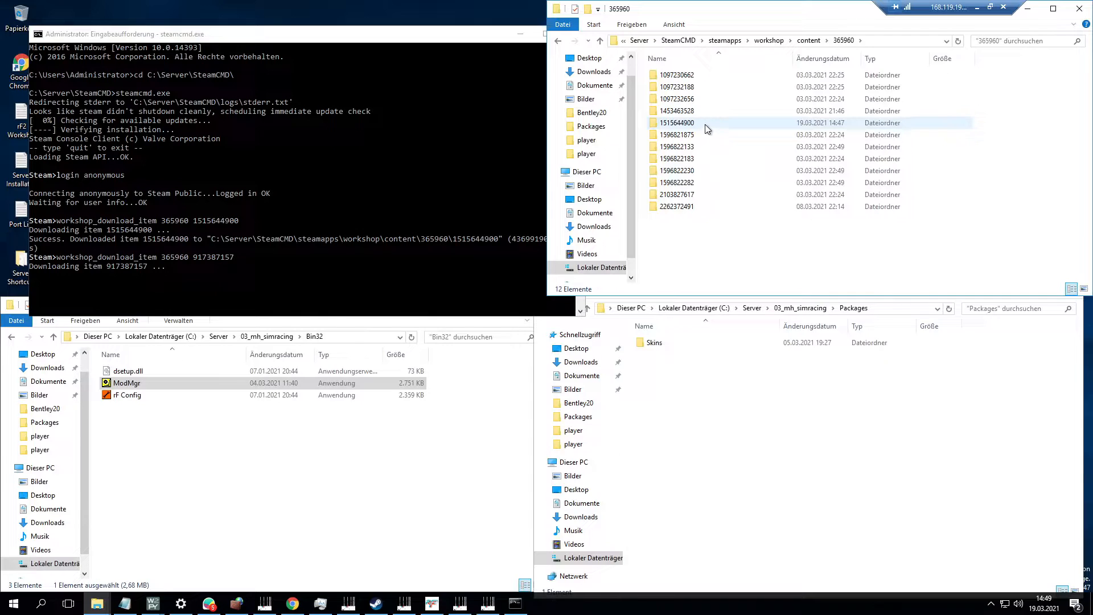
mouse_move(706, 128)
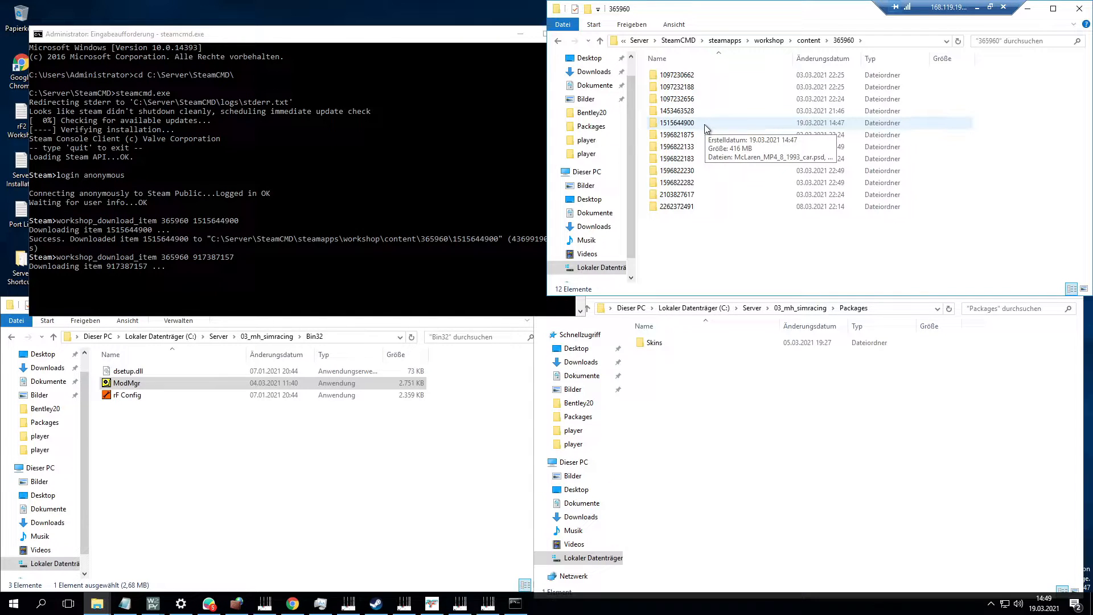
double_click(692, 122)
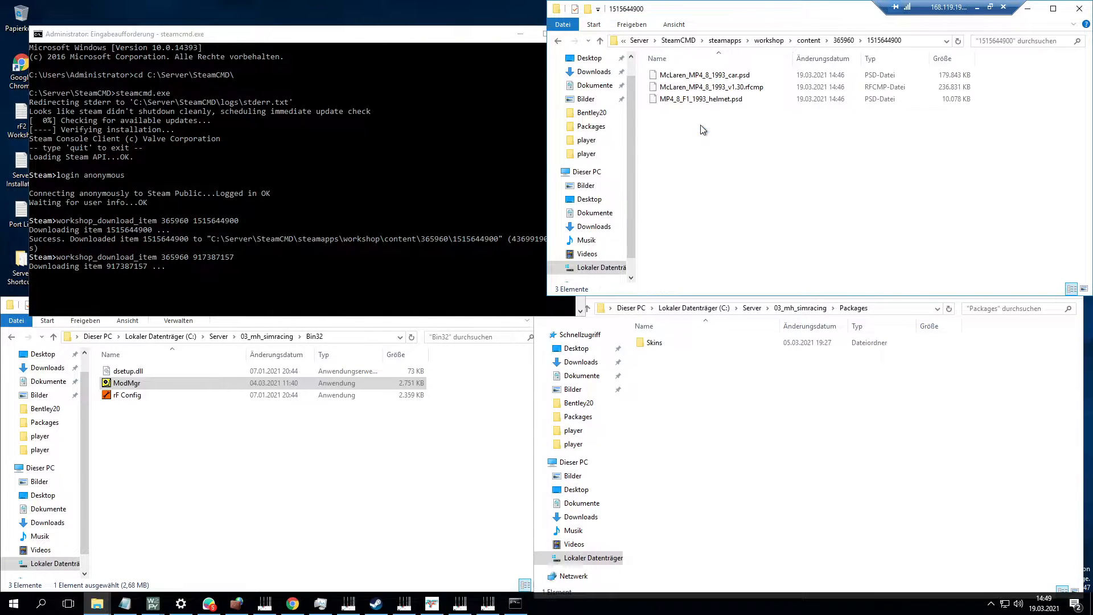
click(759, 89)
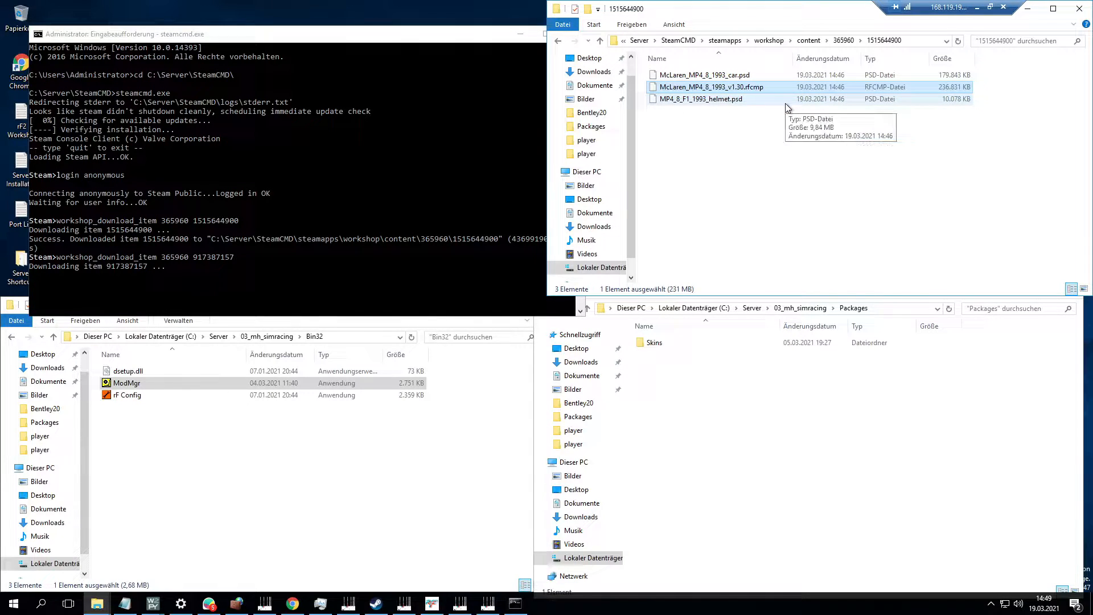
click(748, 436)
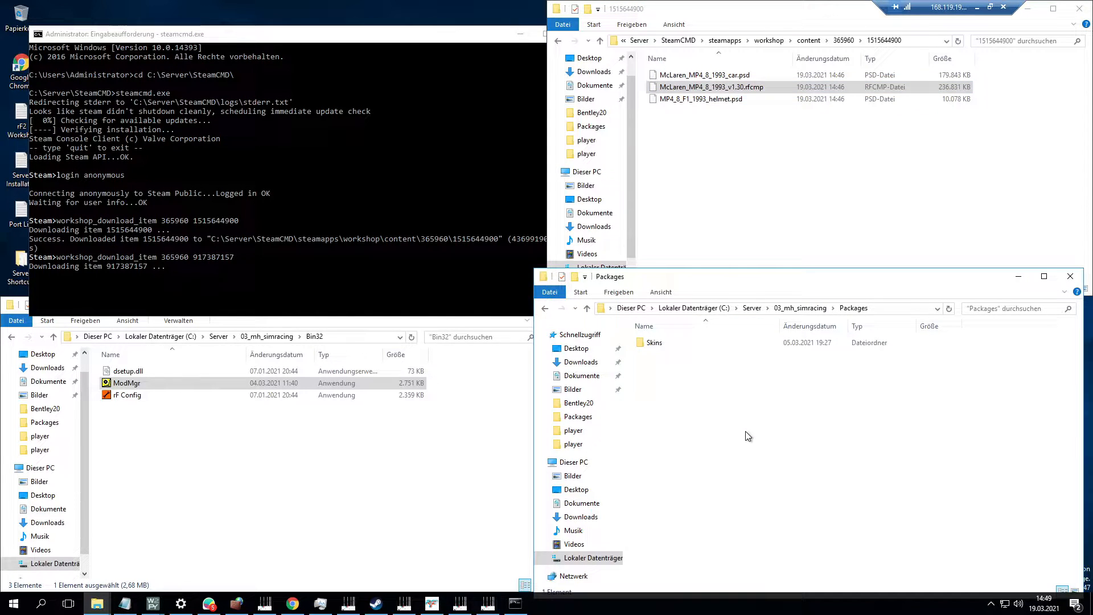
key(ctrl+v)
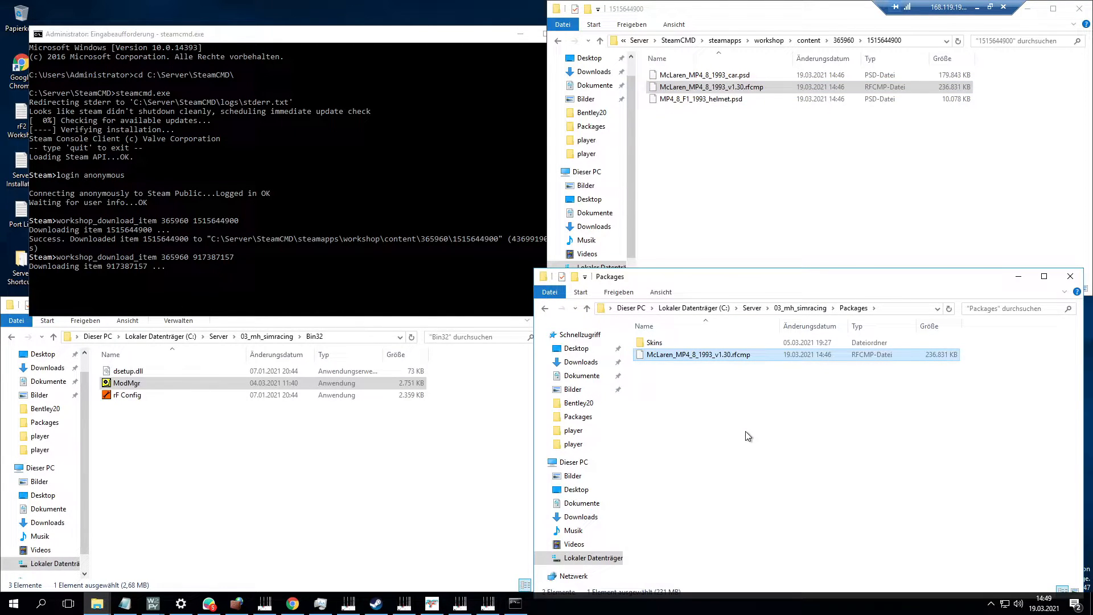
click(743, 314)
double_click(706, 368)
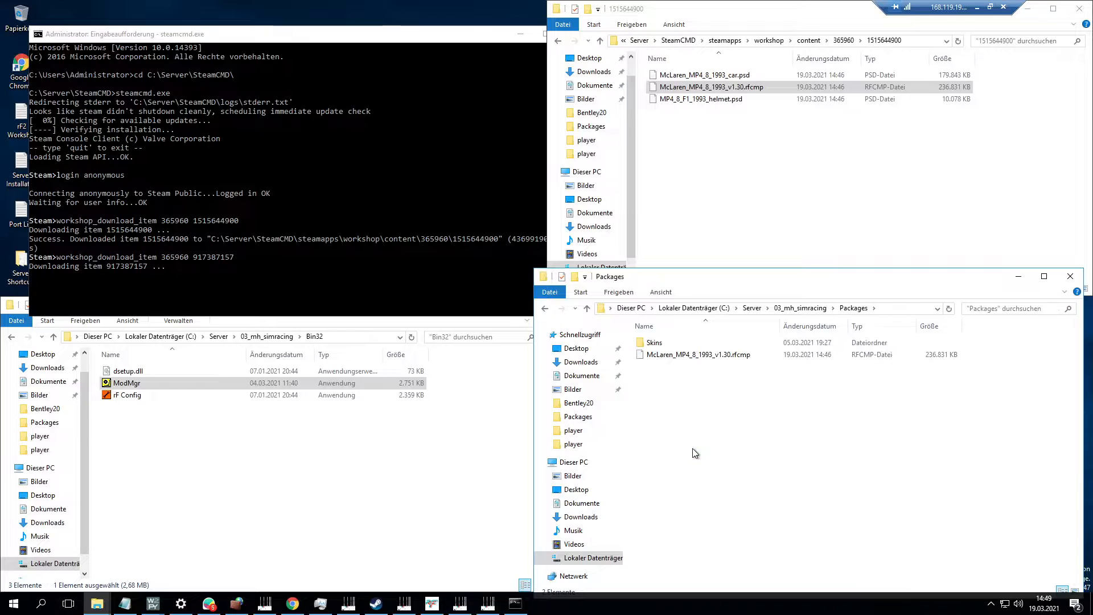
click(771, 203)
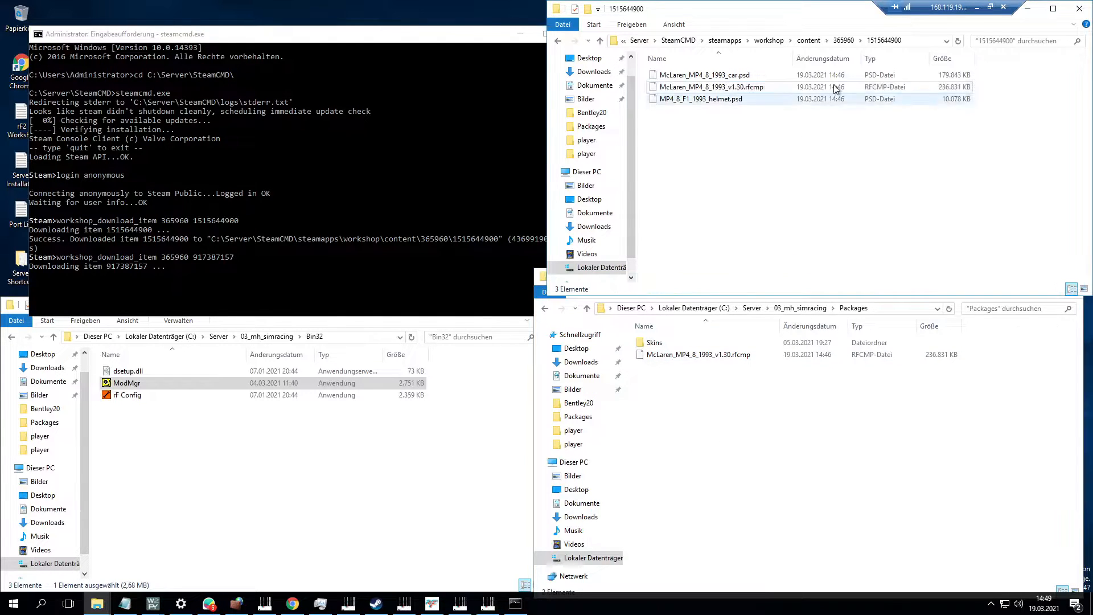
Return to the 365960 download folder and launch ModMgr from the Bin32 folder of 03_mh_simracing.
click(843, 40)
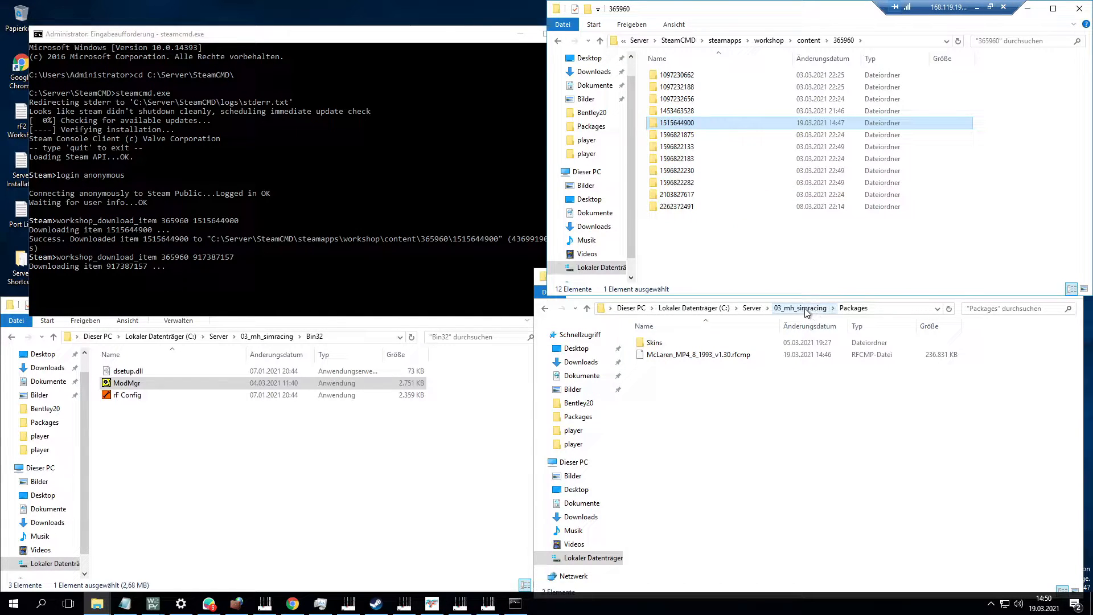
click(787, 308)
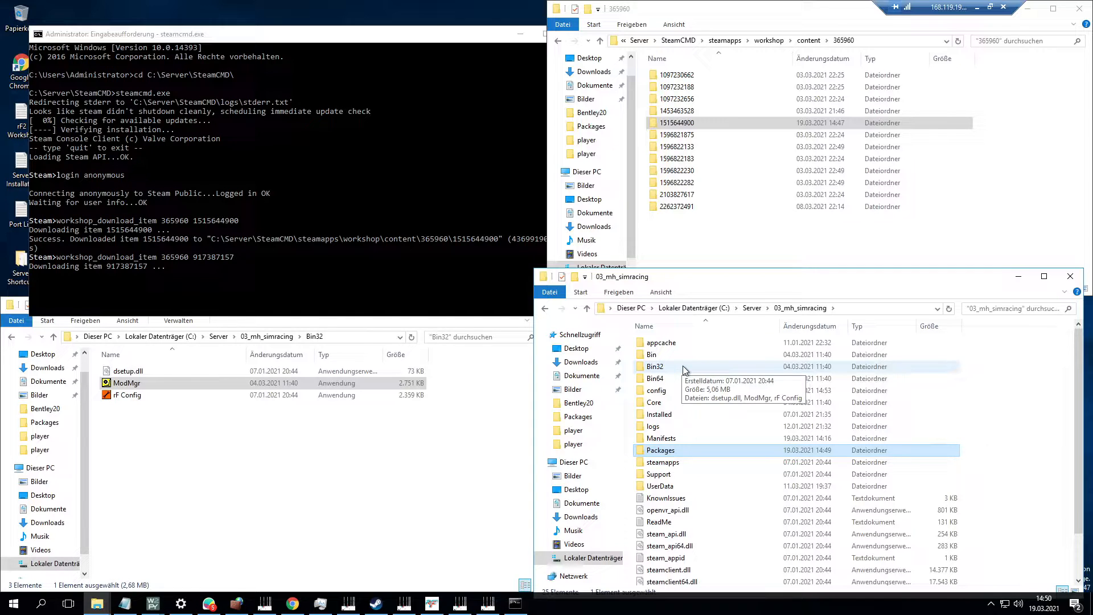
double_click(682, 365)
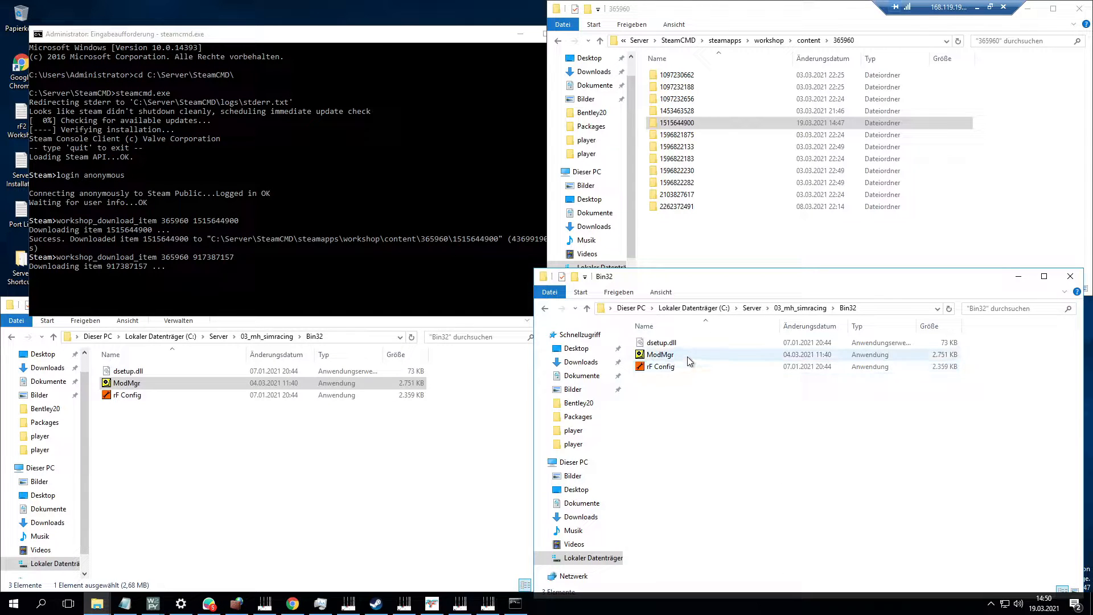
double_click(688, 355)
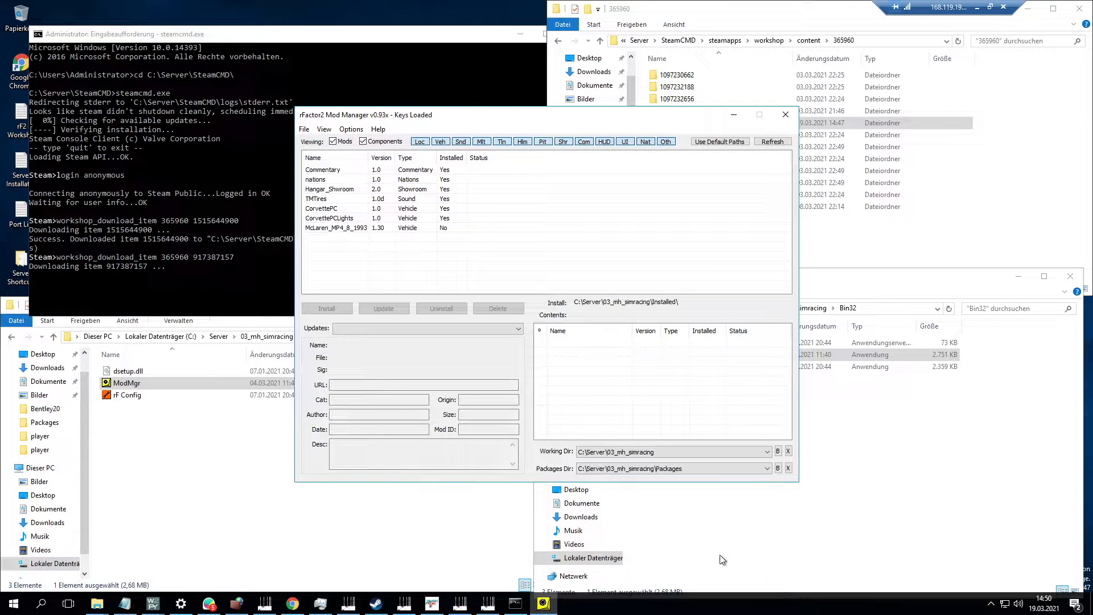
Set the mod manager's working directory to C:\Server\03_mh_simracing and its packages directory to C:\Server\03_mh_simracing\Packages.
click(719, 452)
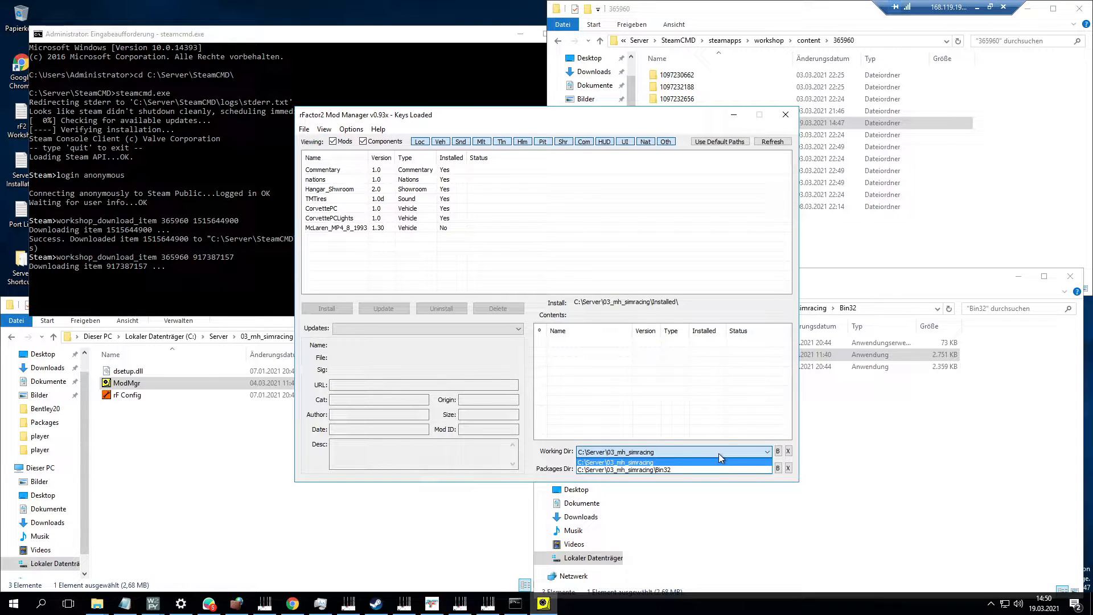
click(661, 463)
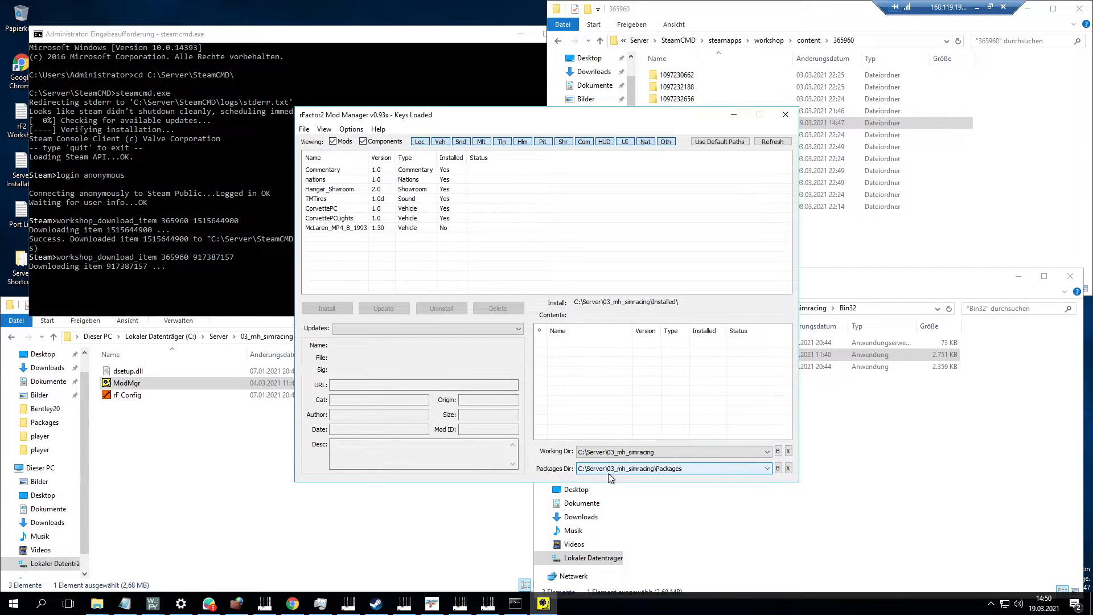
click(633, 471)
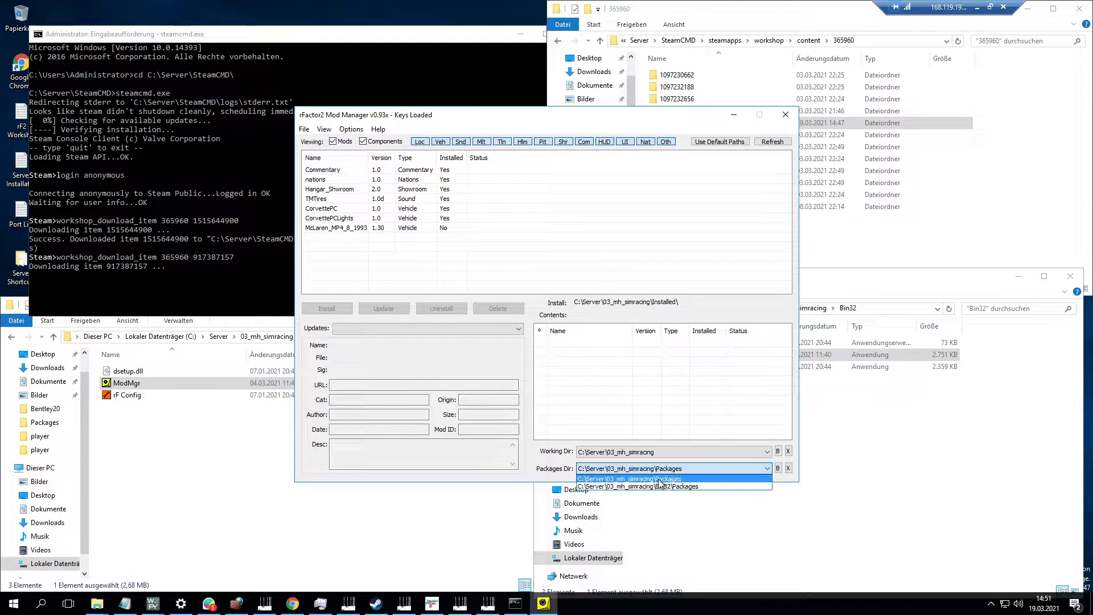
click(660, 479)
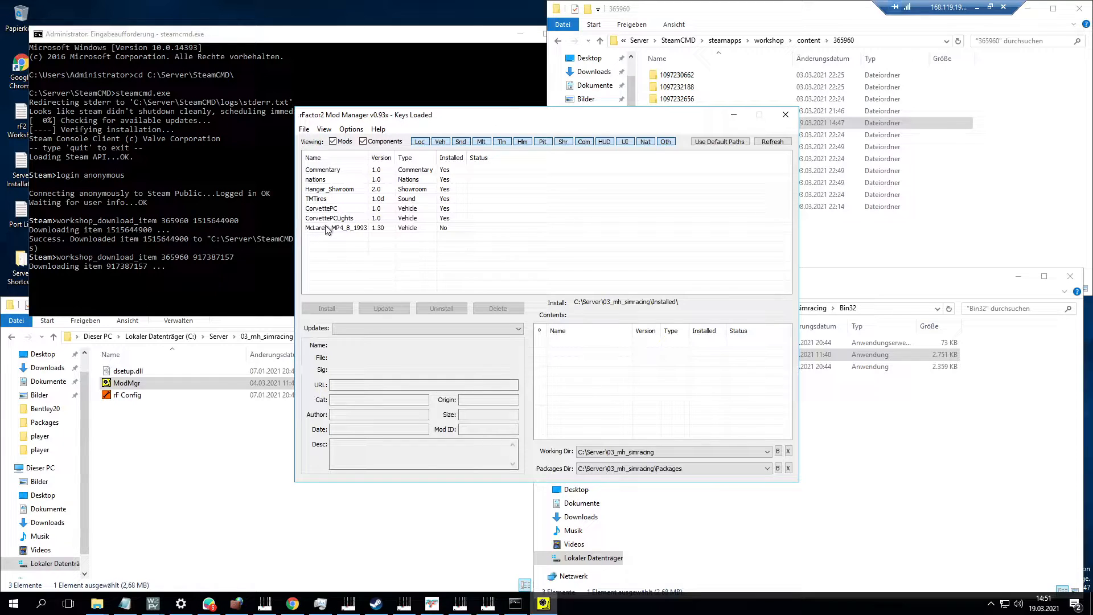
Return the Bin32 Explorer window to the Packages folder and locate McLaren_MP4_8_1993_v1.30.rfcmp there.
click(848, 499)
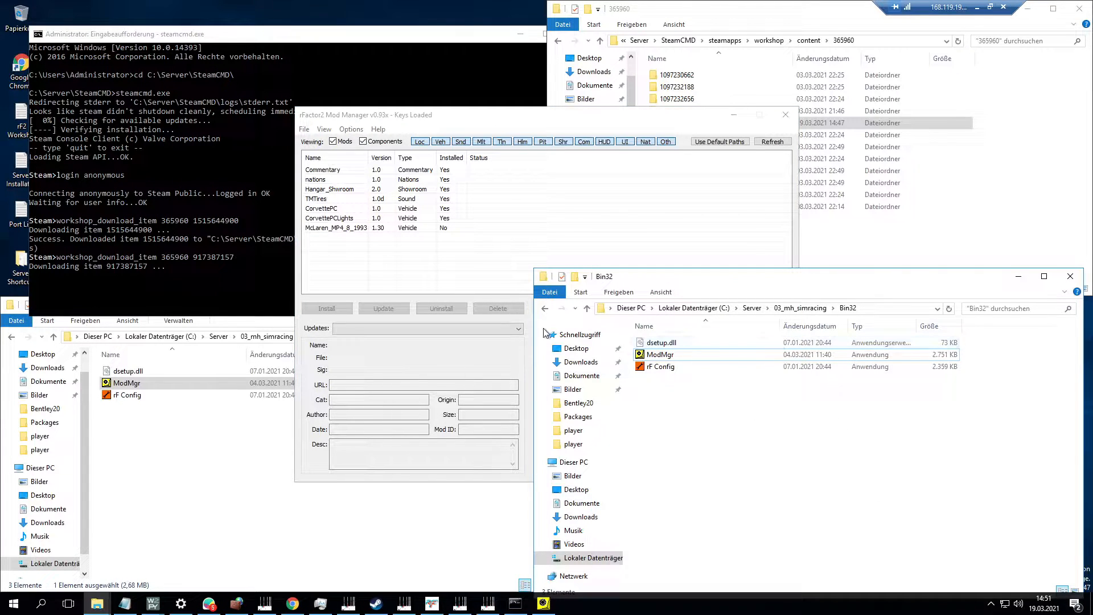
click(545, 308)
click(544, 309)
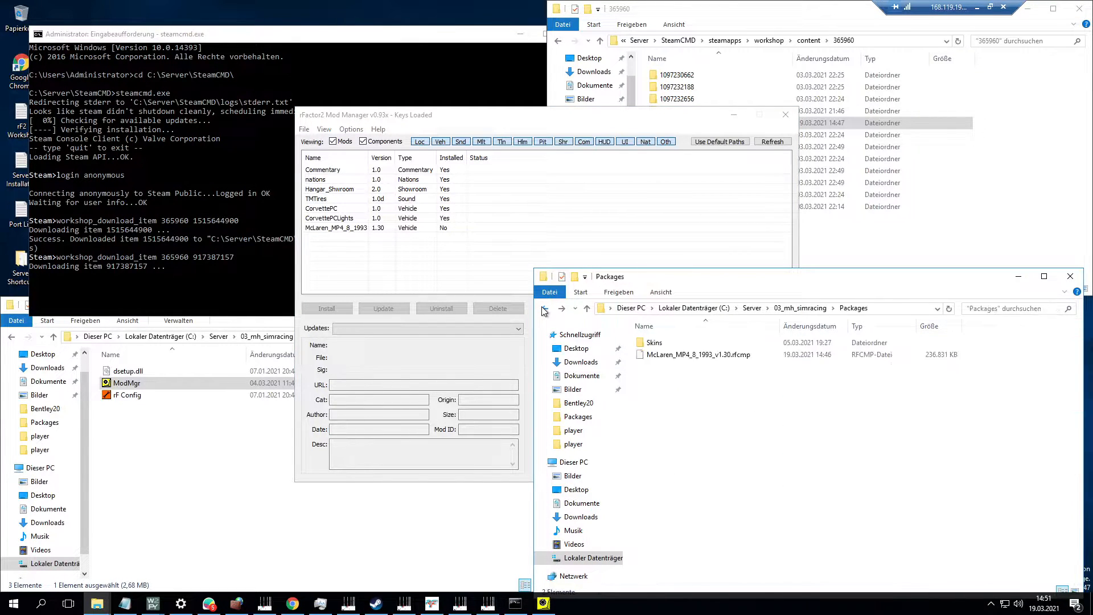
click(740, 358)
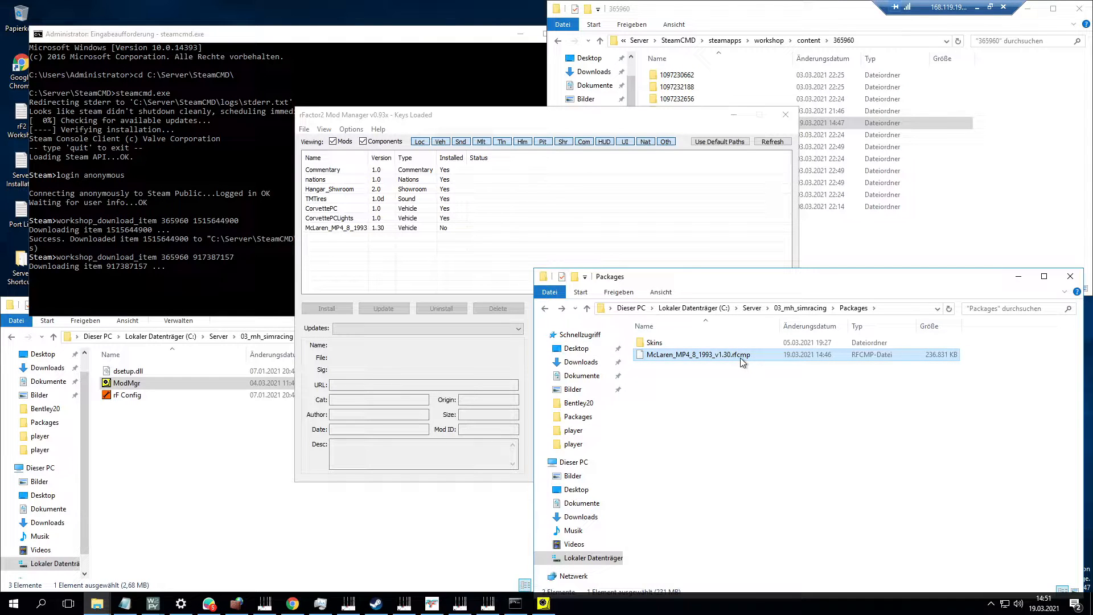
Install the McLaren_MP4_8_1993 version 1.30 vehicle in the rFactor2 Mod Manager and check its installed entry.
click(438, 357)
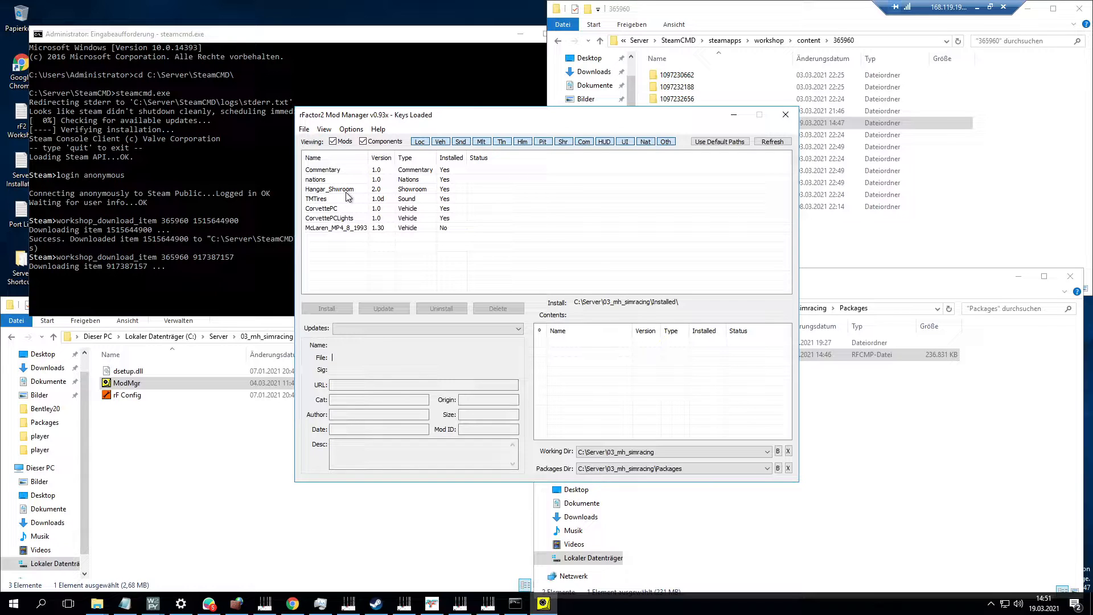
click(365, 229)
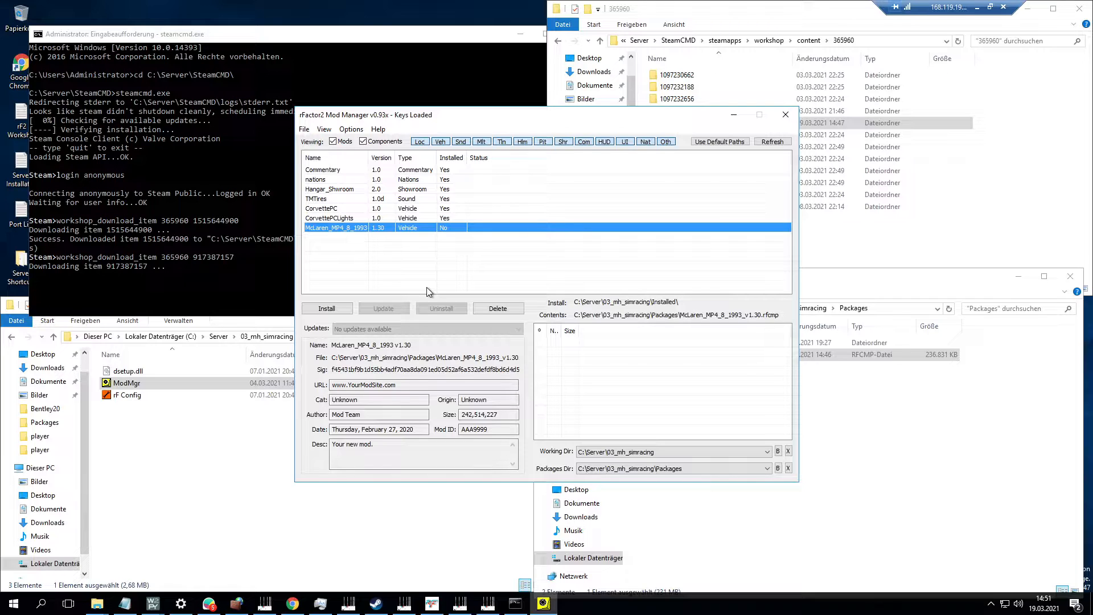
click(326, 309)
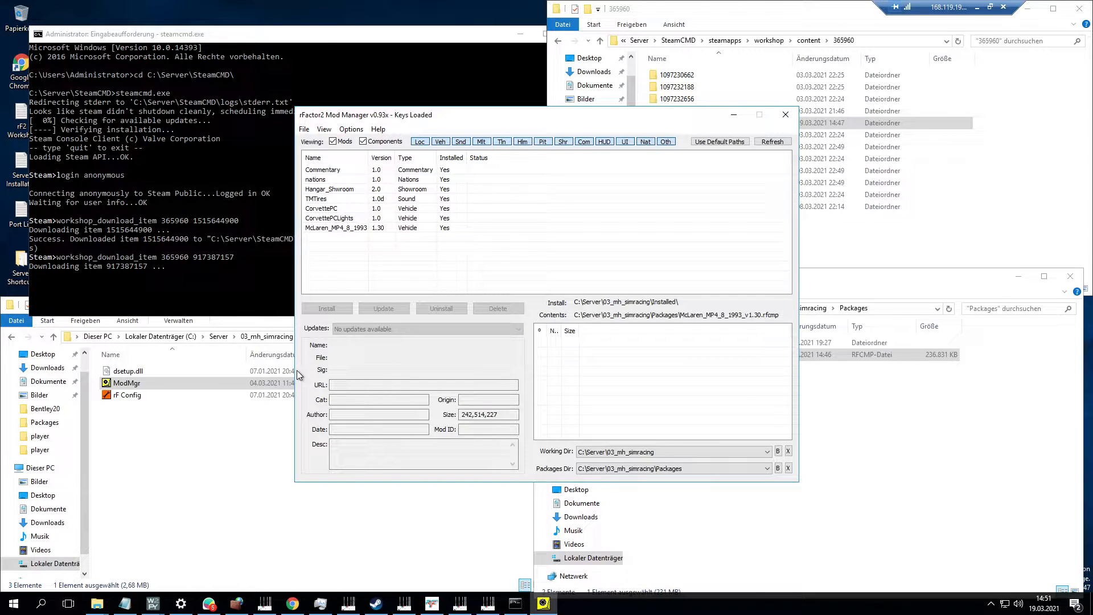
click(455, 230)
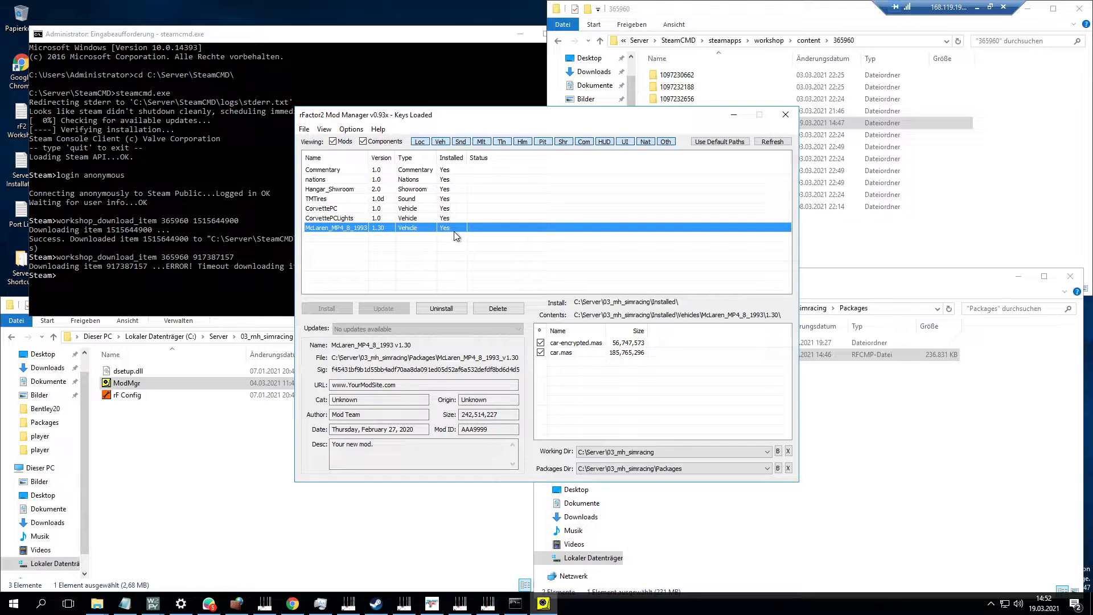
click(259, 292)
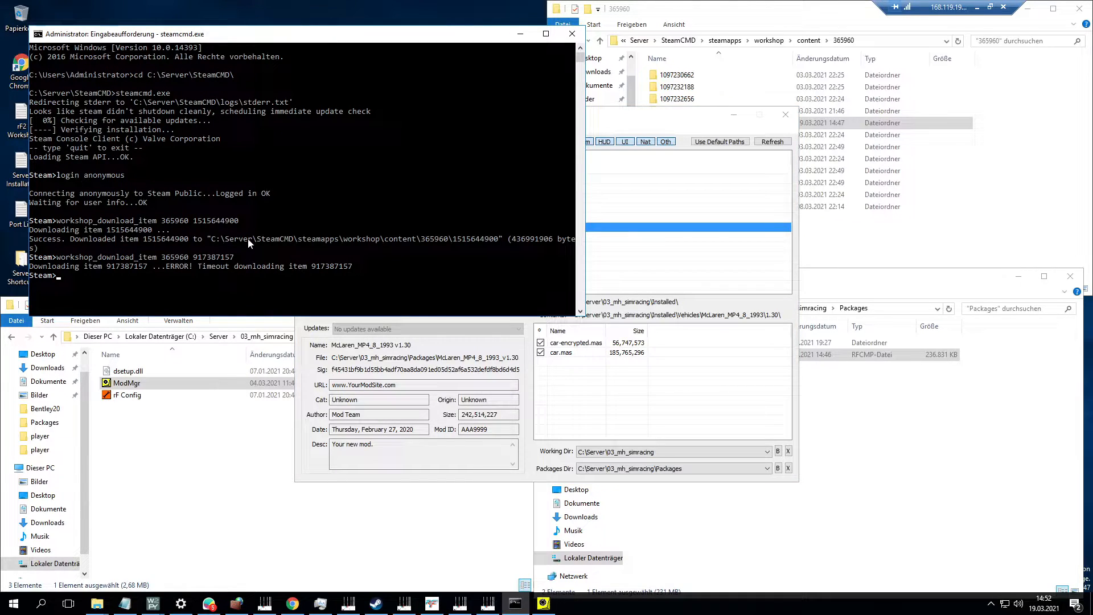
drag(238, 259, 62, 262)
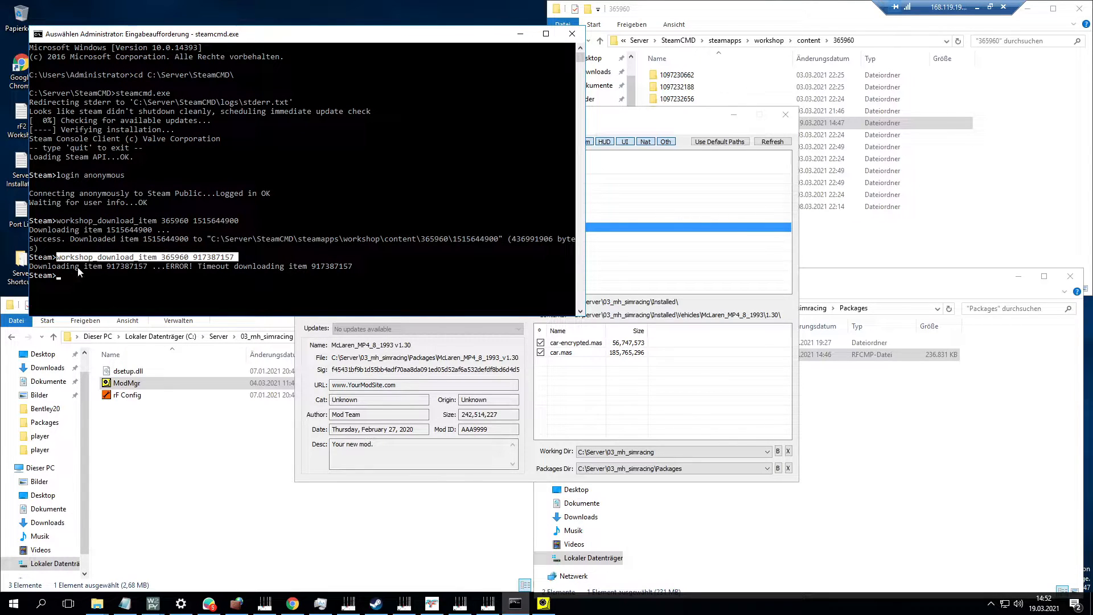
right_click(108, 276)
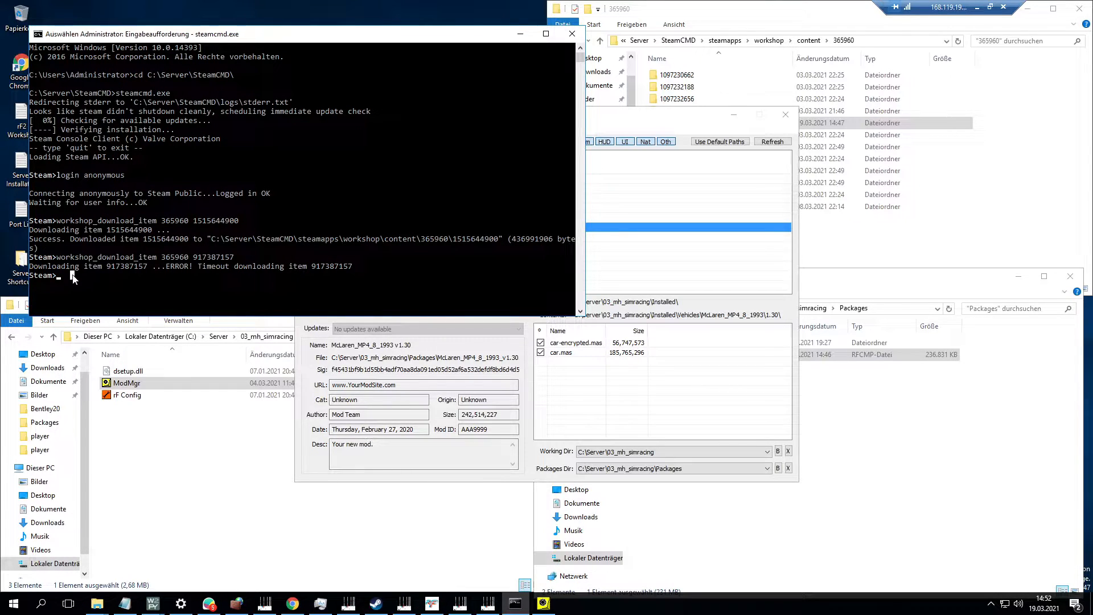
right_click(122, 297)
key(Return)
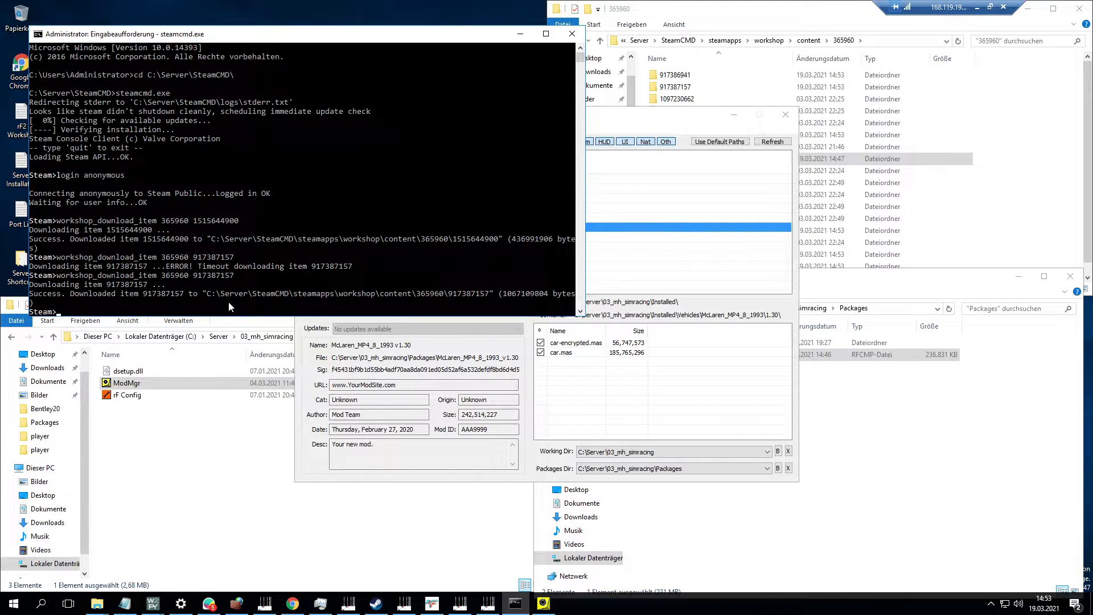
Copy Silverstone_2016_v2.10.rfcmp from the 917387157 download folder into the Packages folder of 03_mh_simracing.
double_click(726, 87)
click(720, 78)
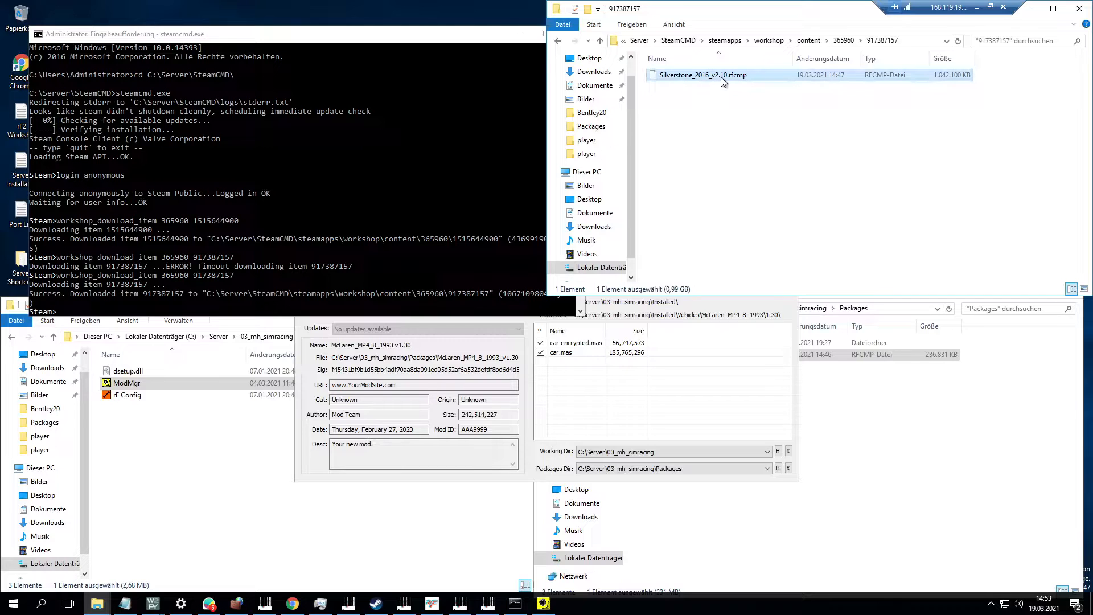
click(939, 411)
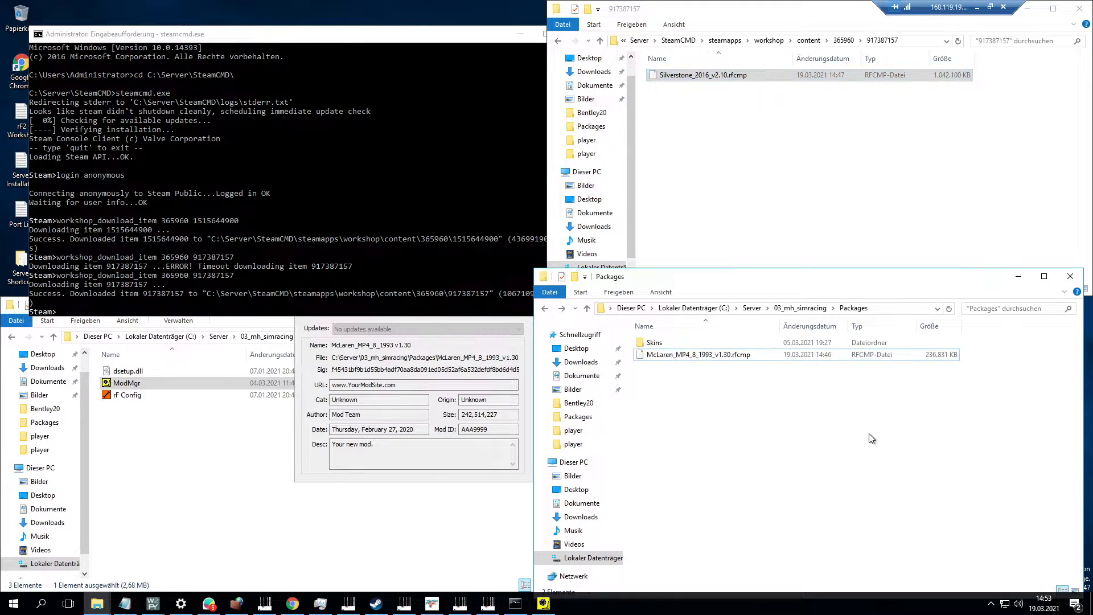
key(ctrl+v)
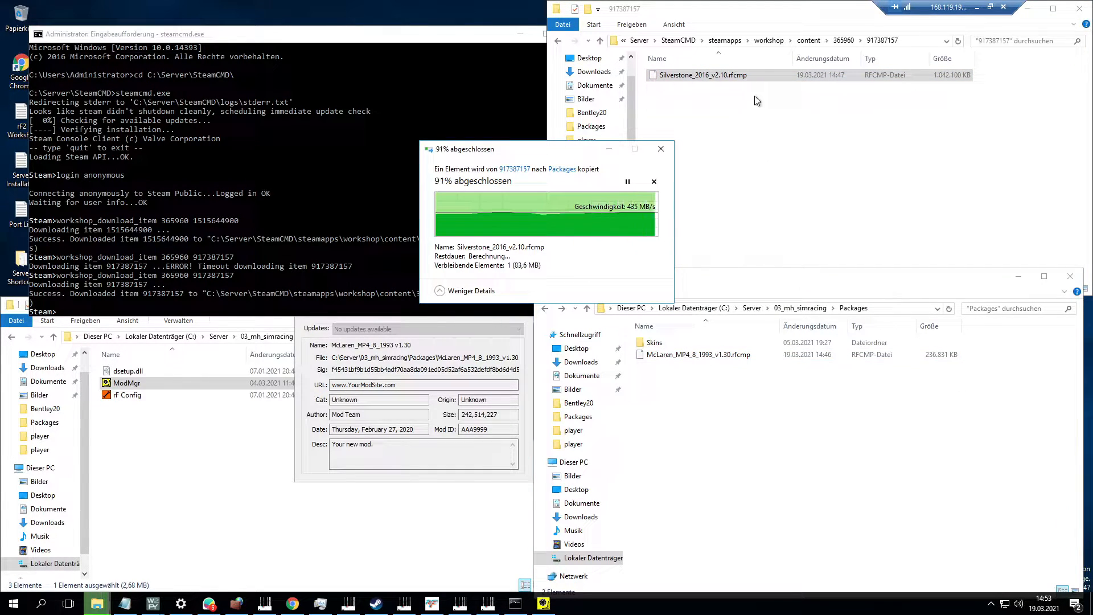
Refresh the mod manager's package list and install the Silverstone_2016 version 2.10 location.
click(442, 331)
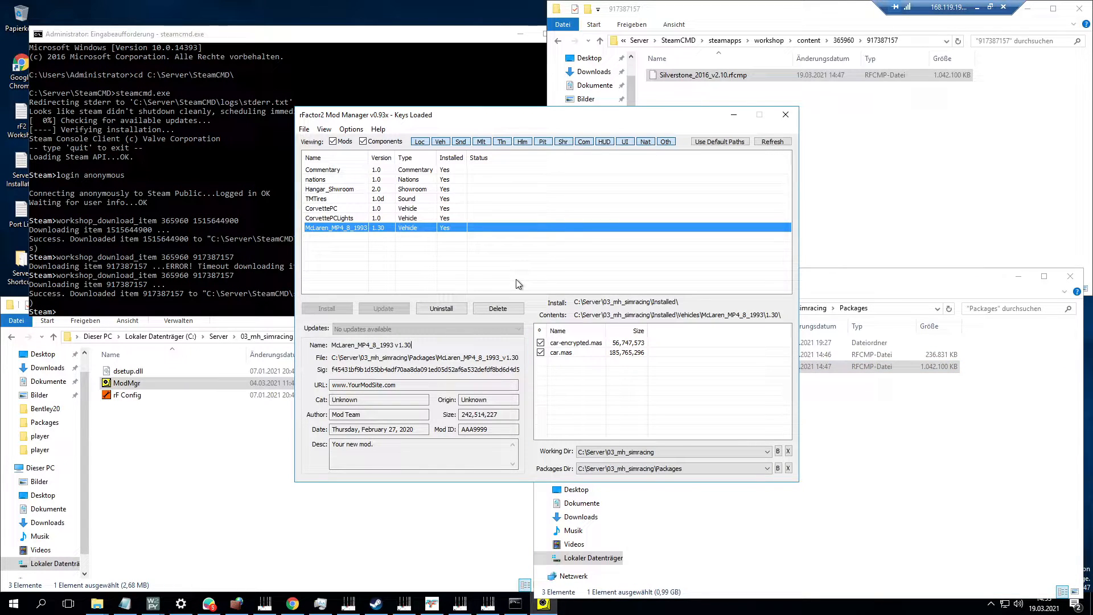
click(767, 144)
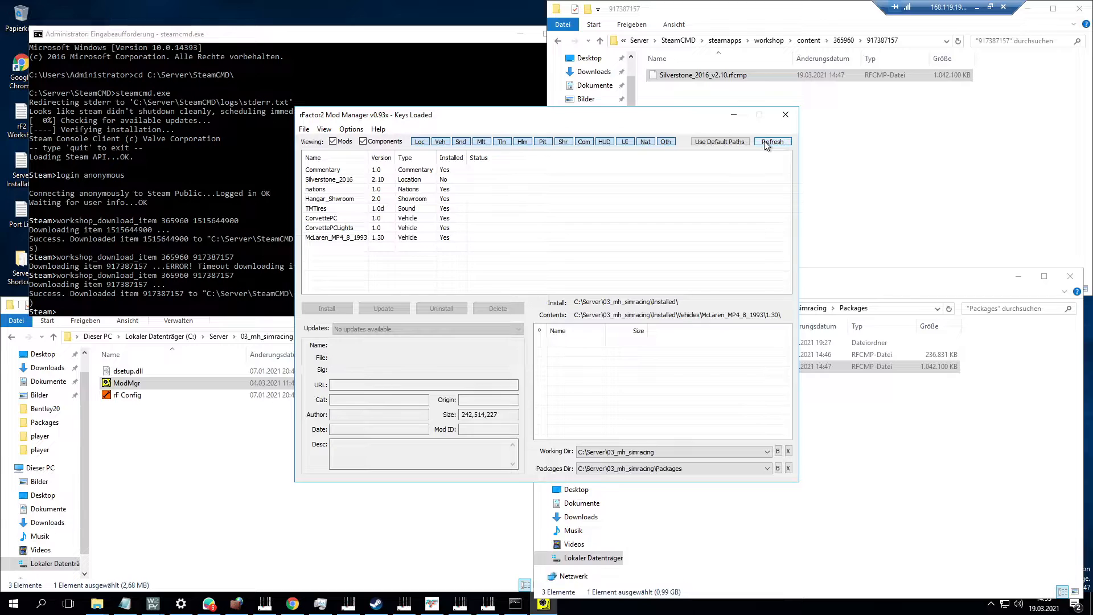
click(329, 180)
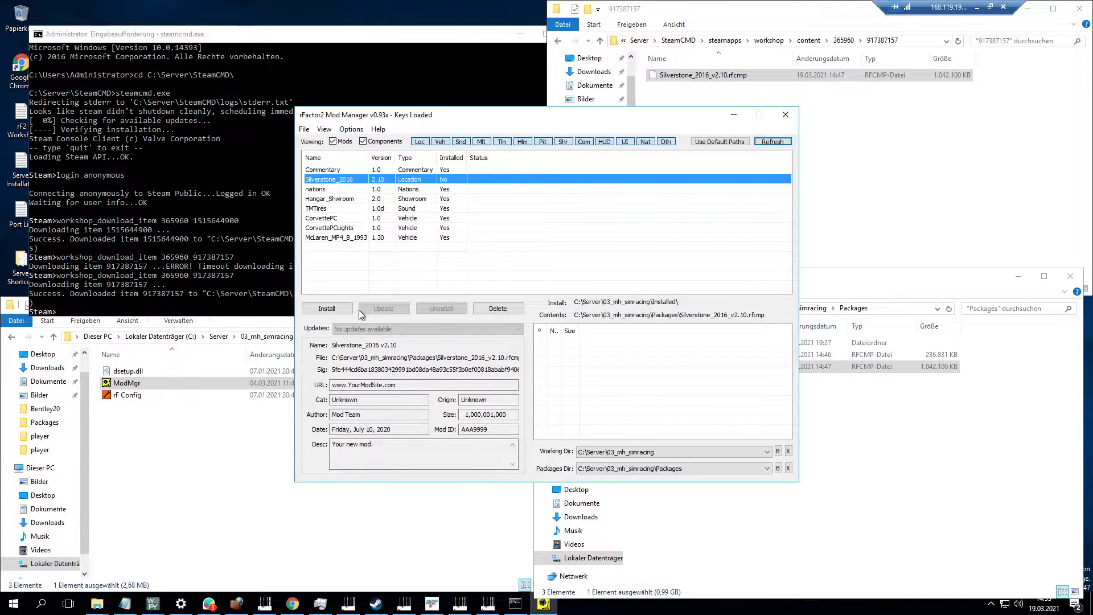
click(333, 308)
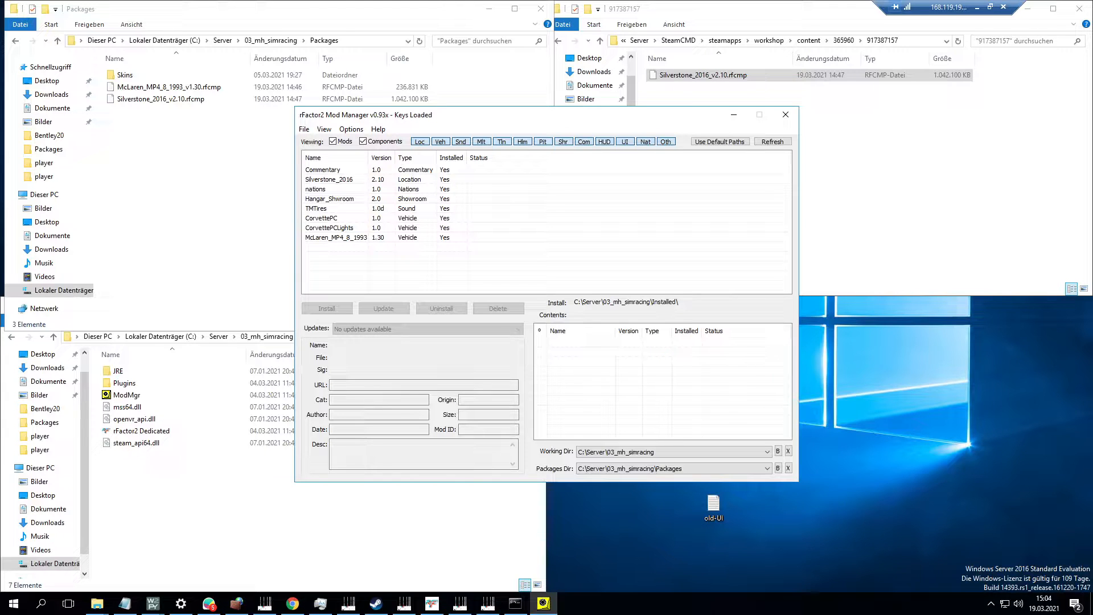
Minimize the mod manager and launch MAS2 from the Support\Tools folder of 03_mh_simracing.
click(733, 116)
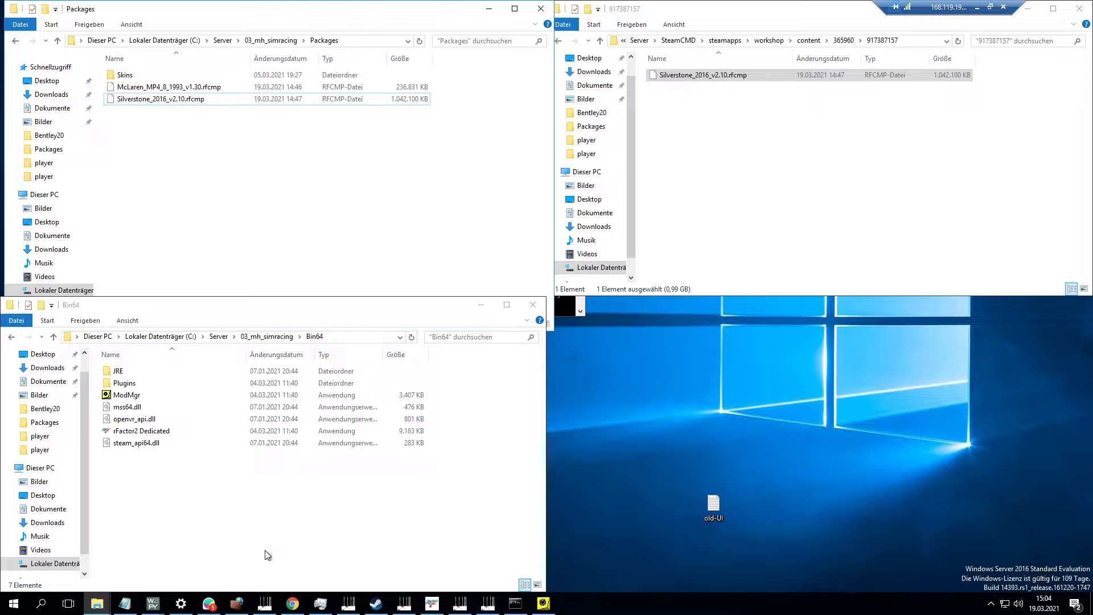
click(267, 337)
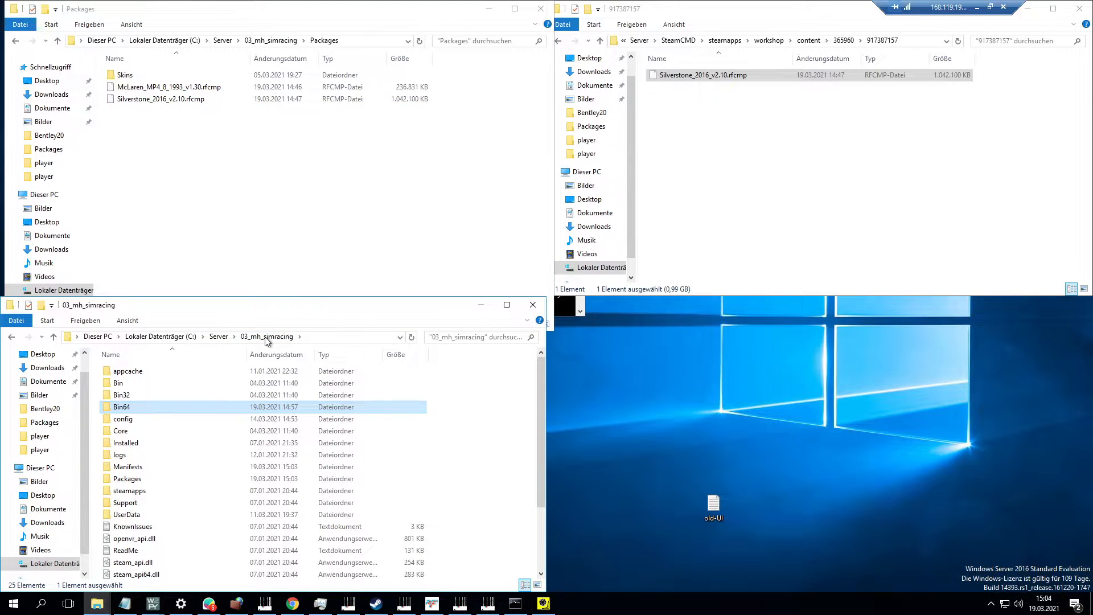
click(151, 502)
double_click(151, 501)
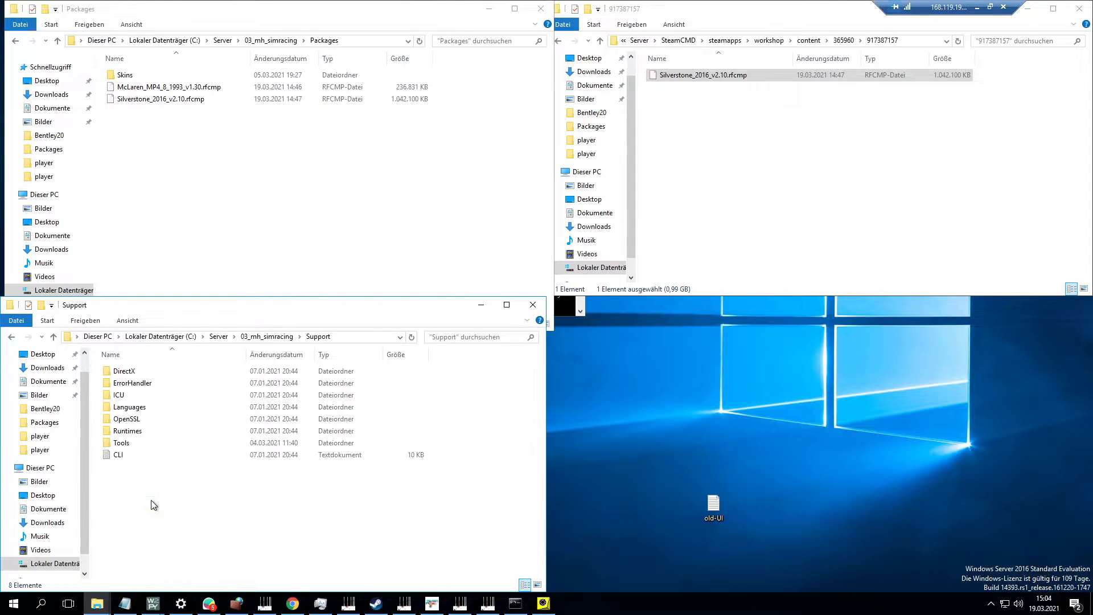
double_click(142, 444)
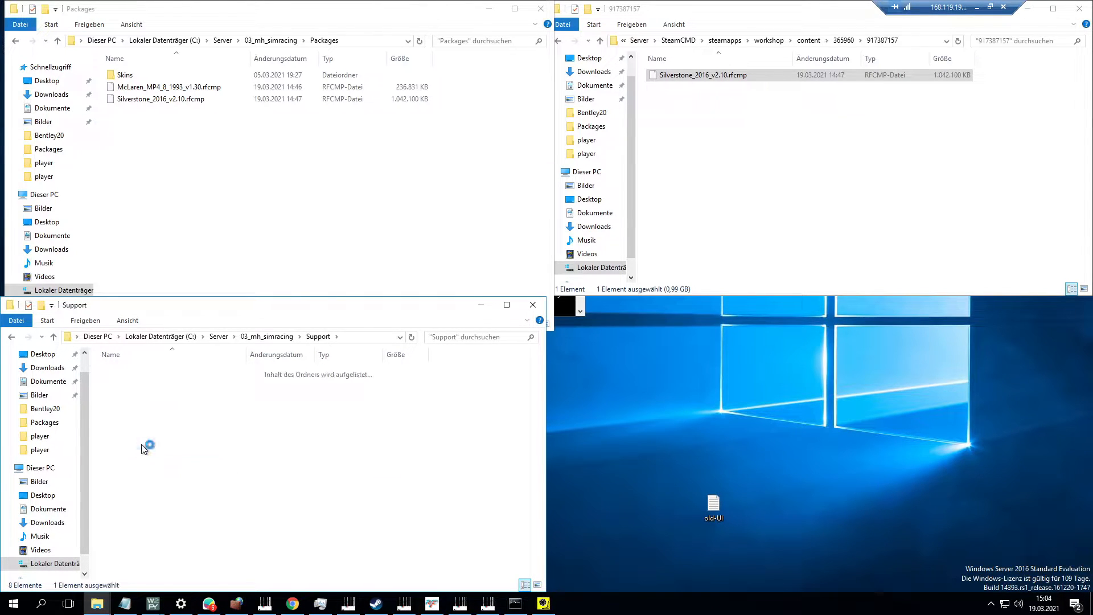
double_click(153, 394)
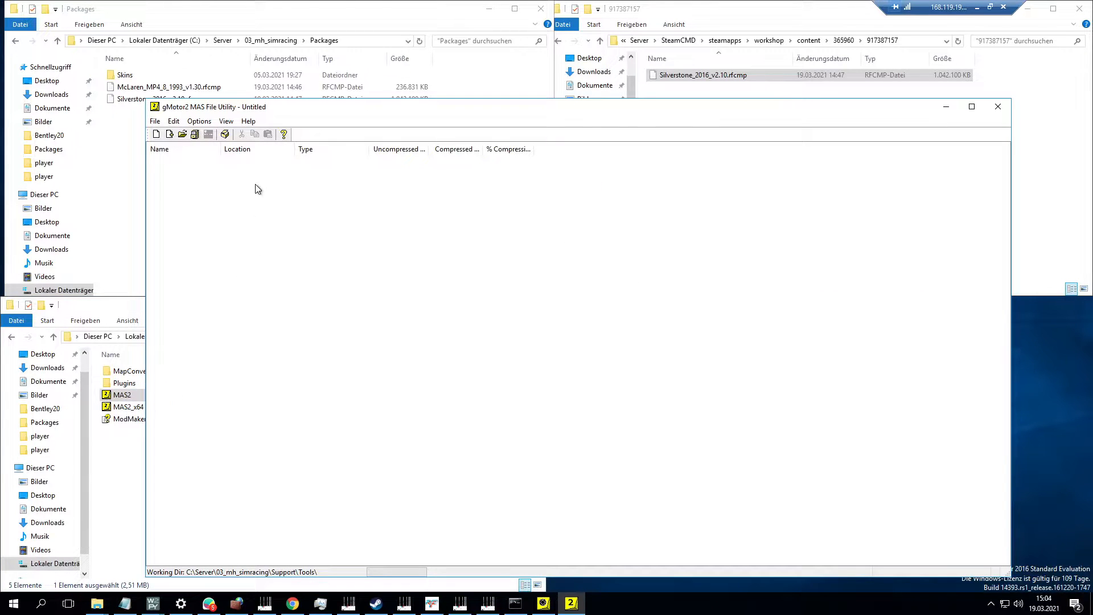
Start a new mod package in the rFactor2 Mod Packager with the mod name ServerSetup.
click(225, 134)
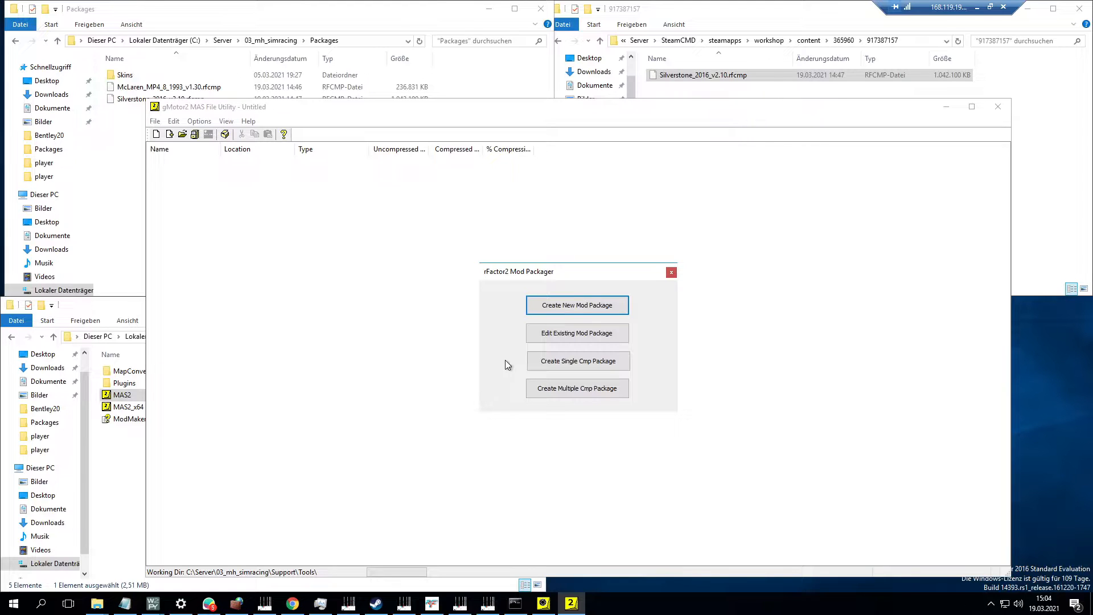
click(561, 297)
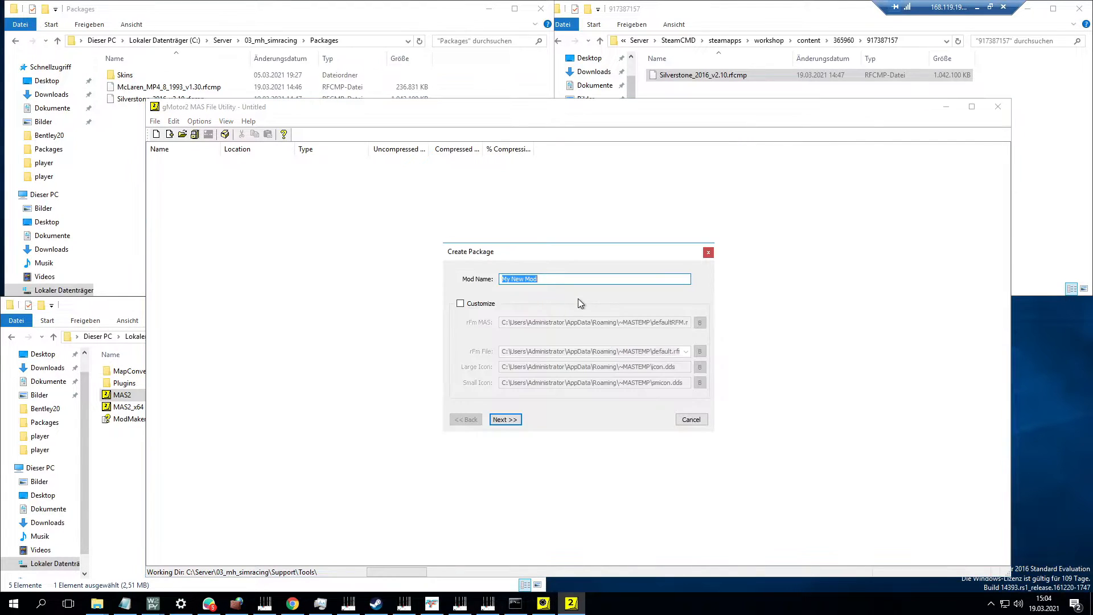
text(ServerSetup)
click(515, 424)
Add the Silverstone_2016 track to the mod package and select the McLaren_MP4_8_1993 vehicle.
click(482, 221)
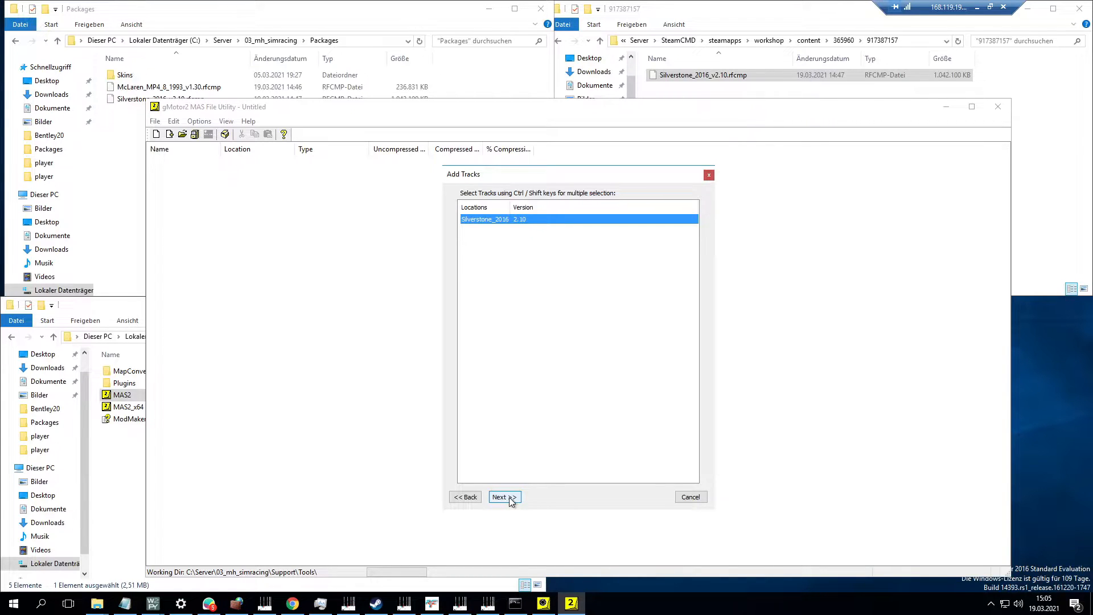
click(510, 499)
click(501, 238)
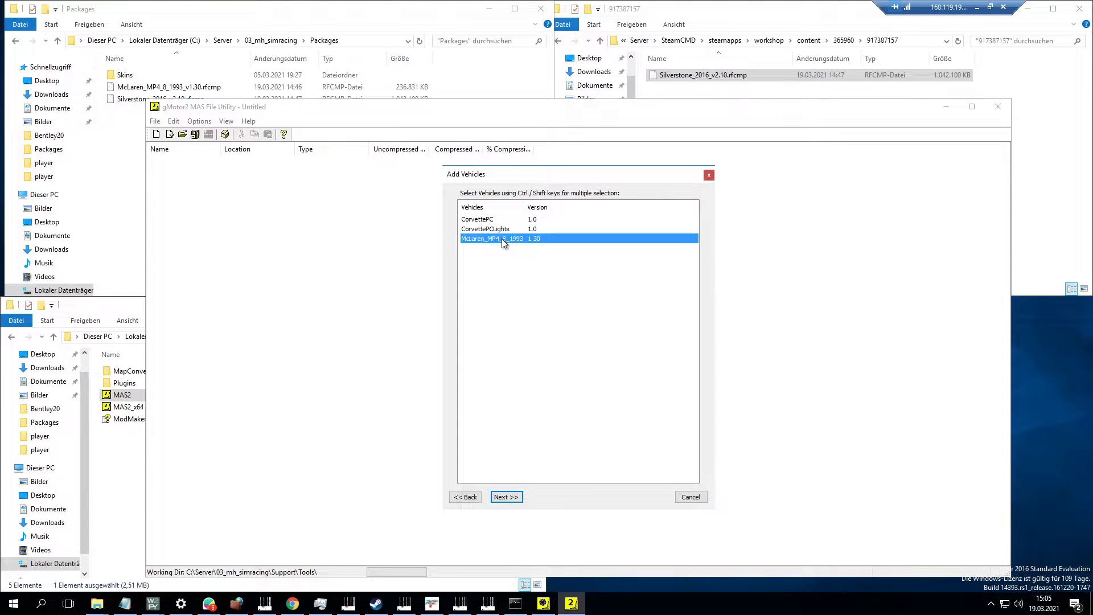
Confirm the McLaren_MP4_8_1993 vehicle for the mod package and finish the selection without adding other components.
click(510, 499)
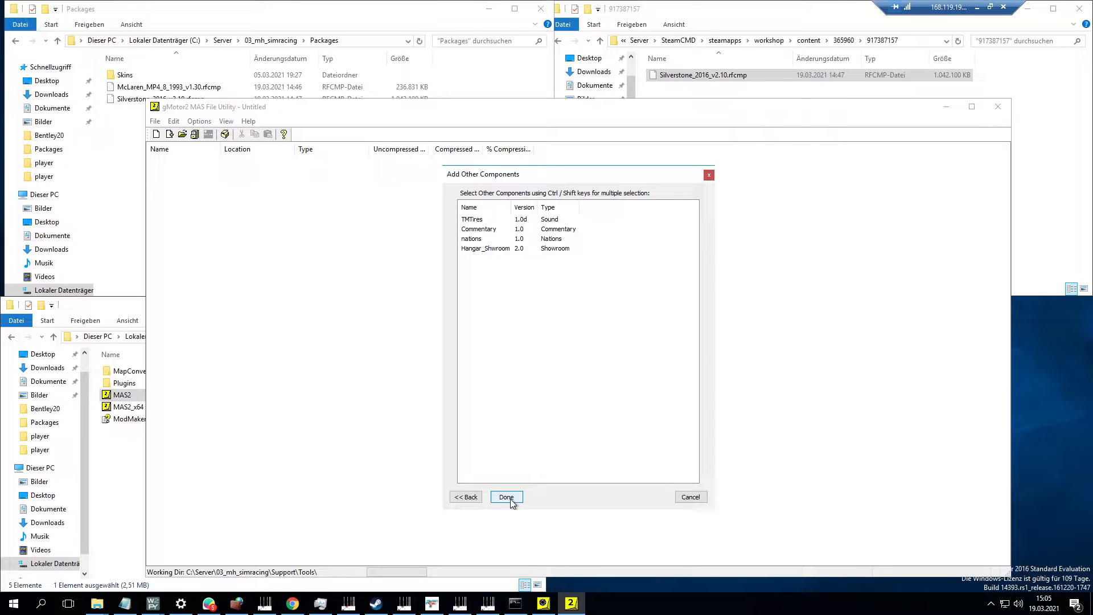
click(506, 497)
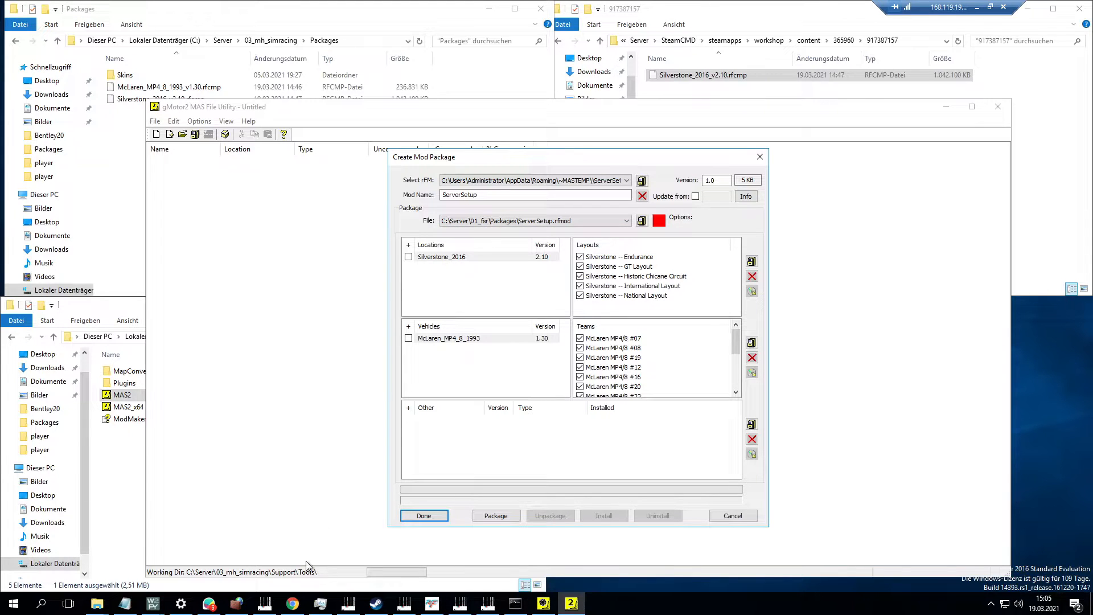
Set the package file location to C:\Server\03_mh_simracing\Packages, keeping the file name ServerSetup.
mouse_move(97, 603)
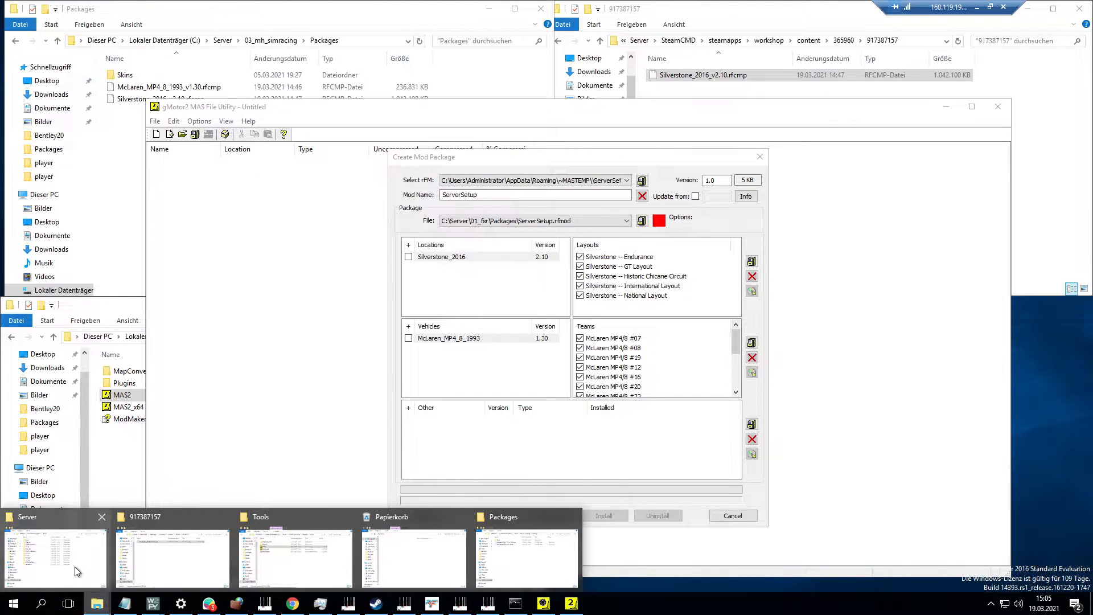
click(54, 552)
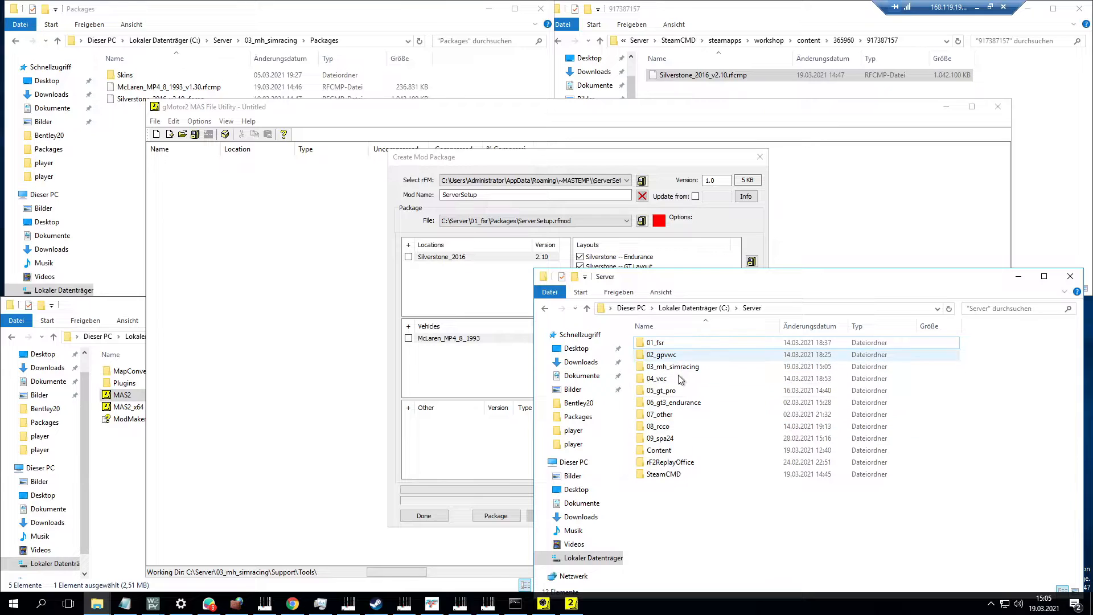
click(685, 343)
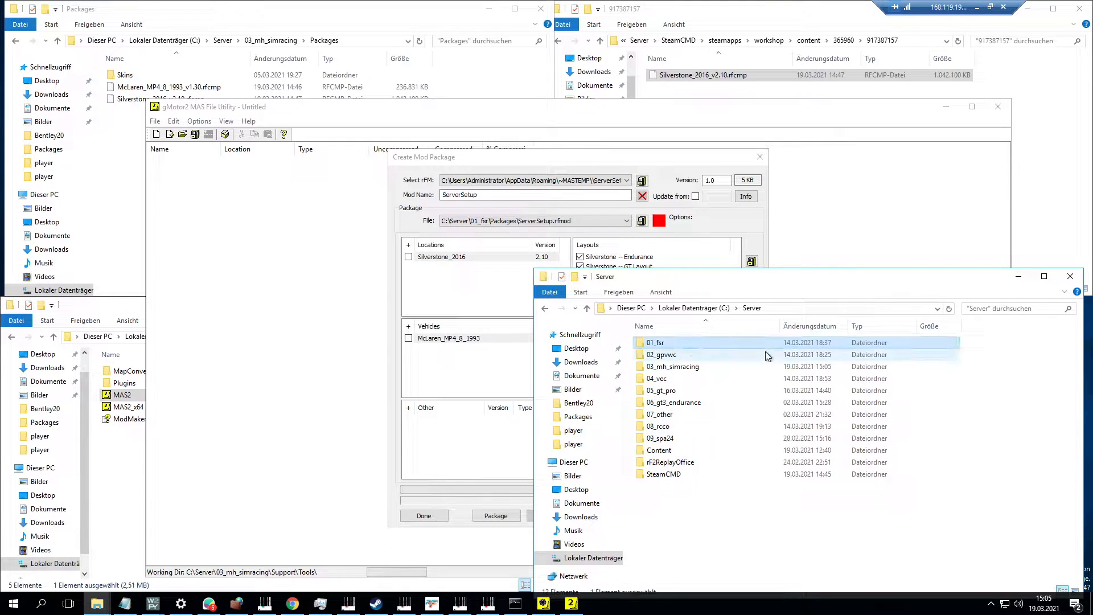
click(1019, 276)
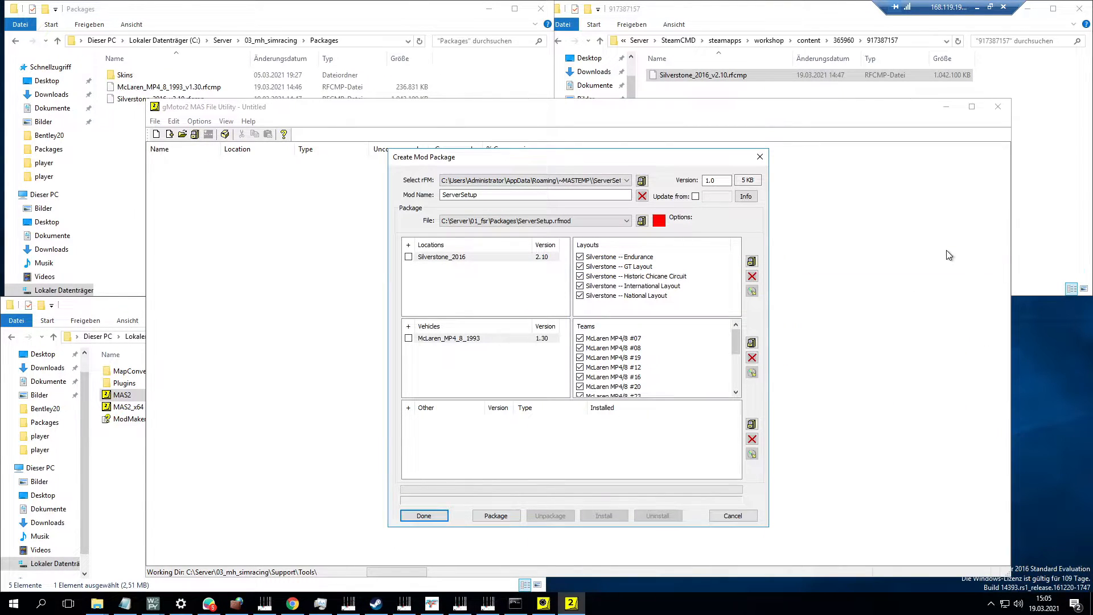
click(642, 221)
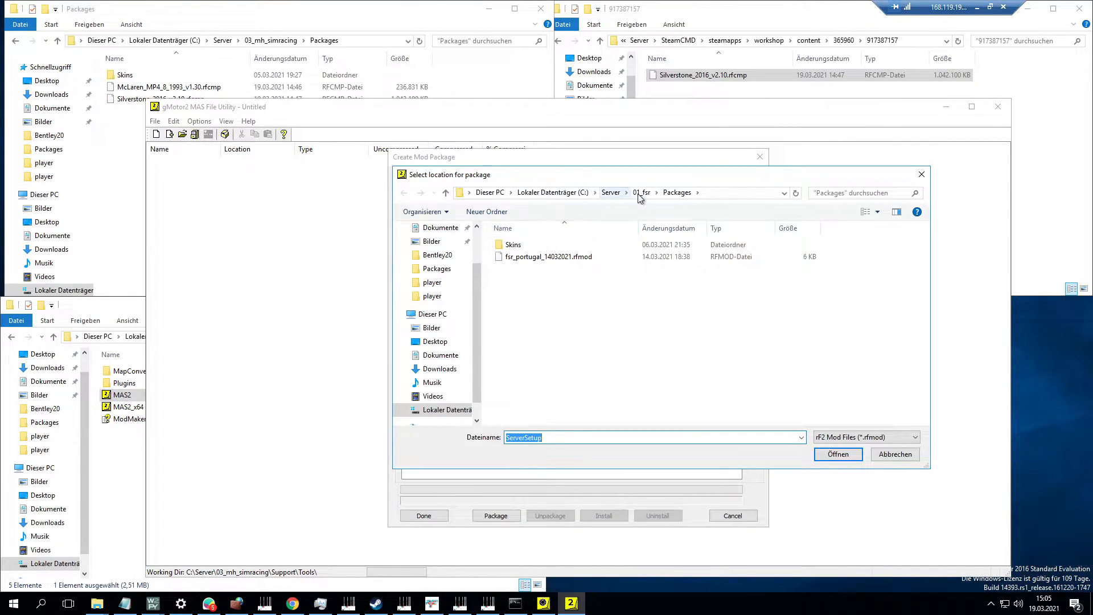
click(641, 193)
click(611, 193)
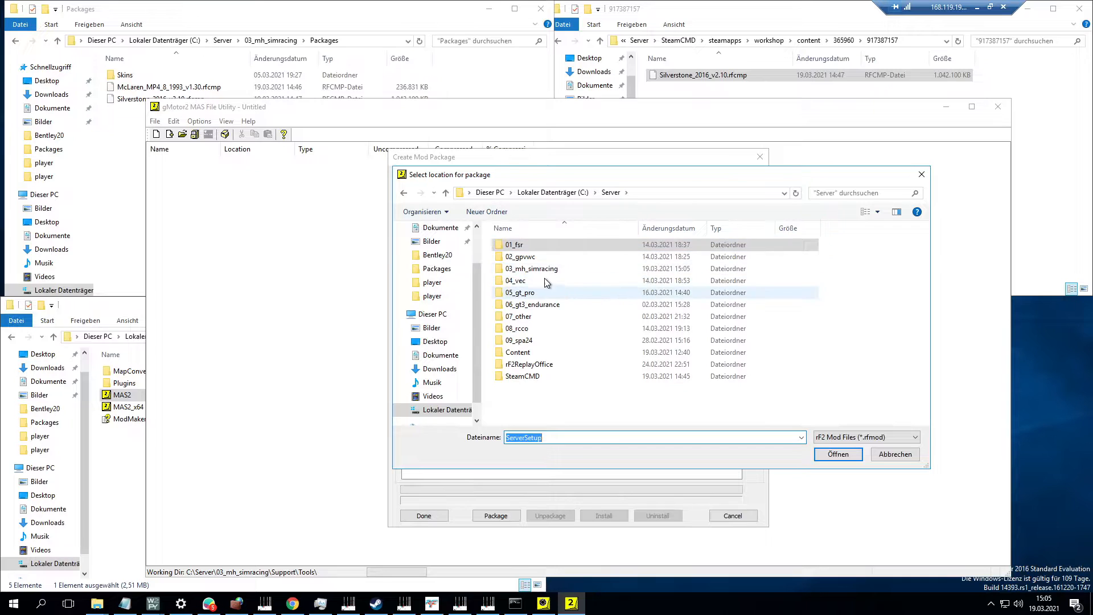
click(540, 270)
double_click(539, 270)
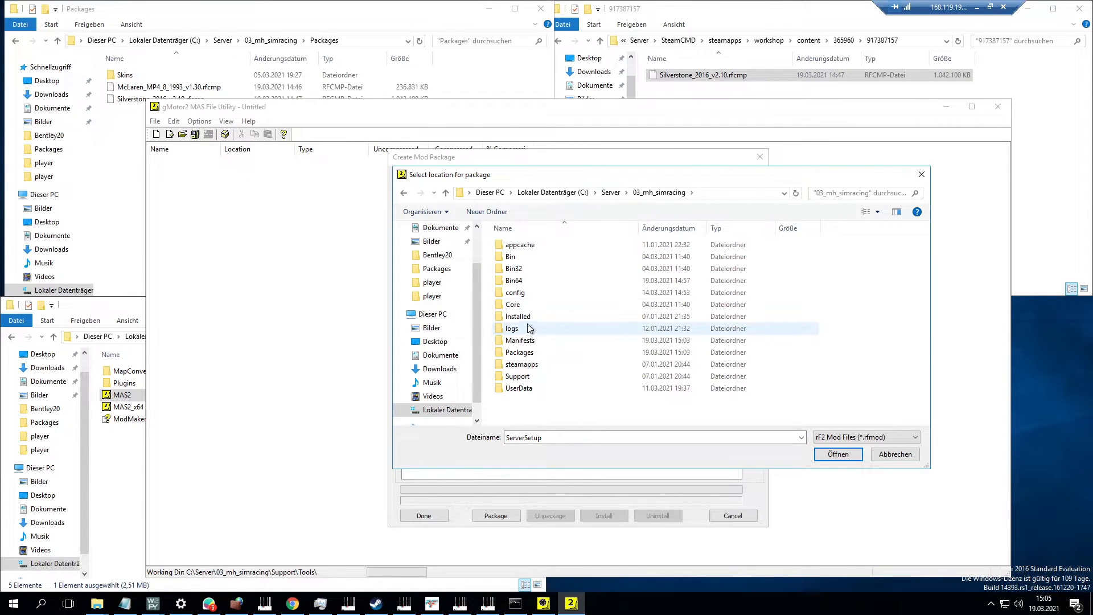
double_click(539, 353)
click(834, 458)
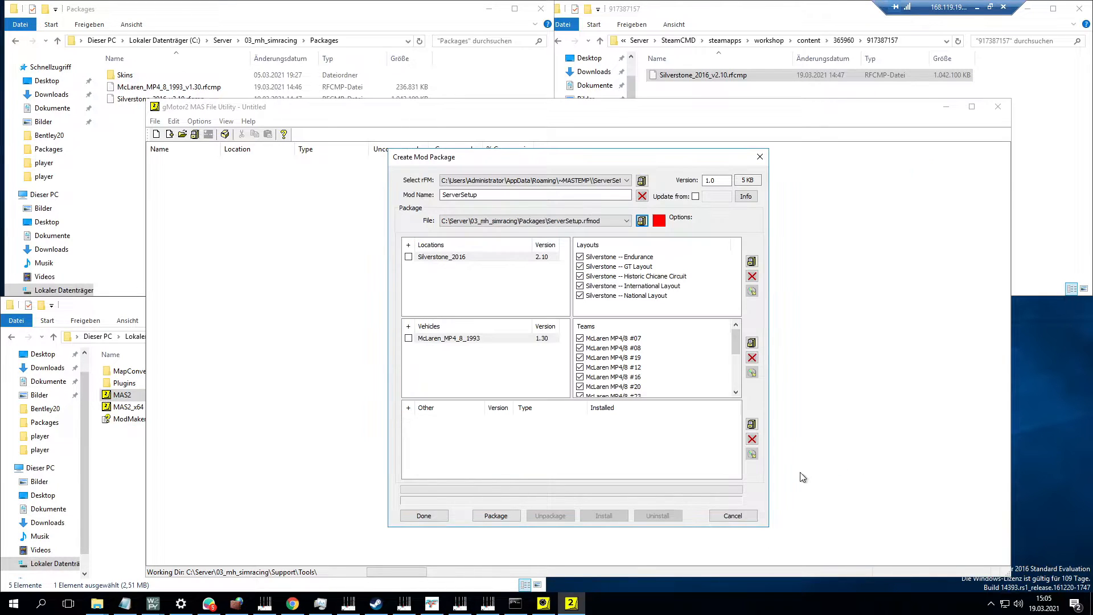
Build the ServerSetup mod package and install it.
click(508, 514)
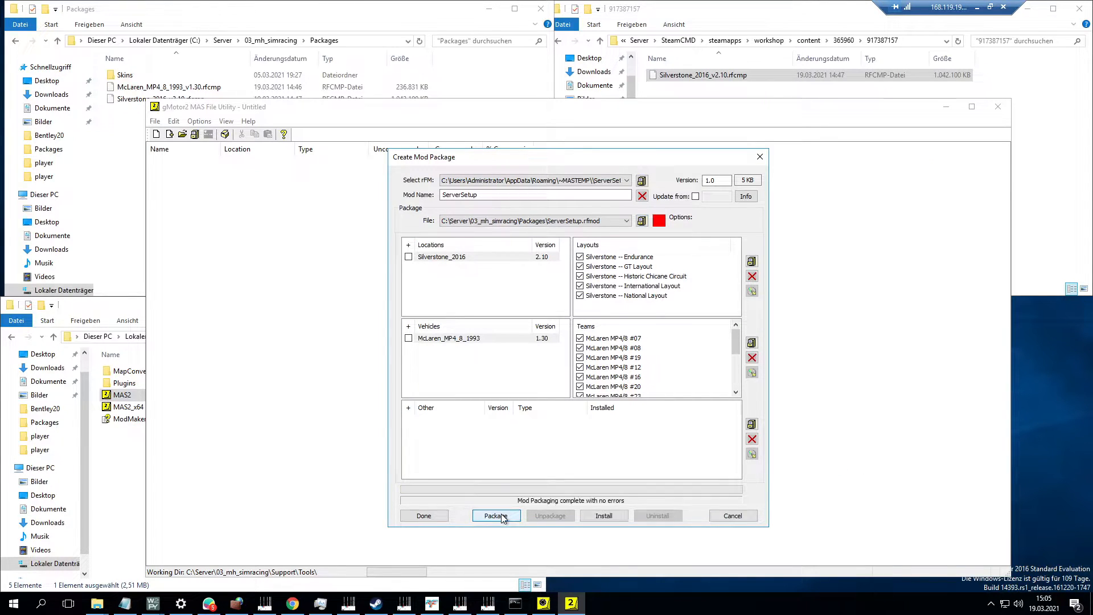
click(595, 516)
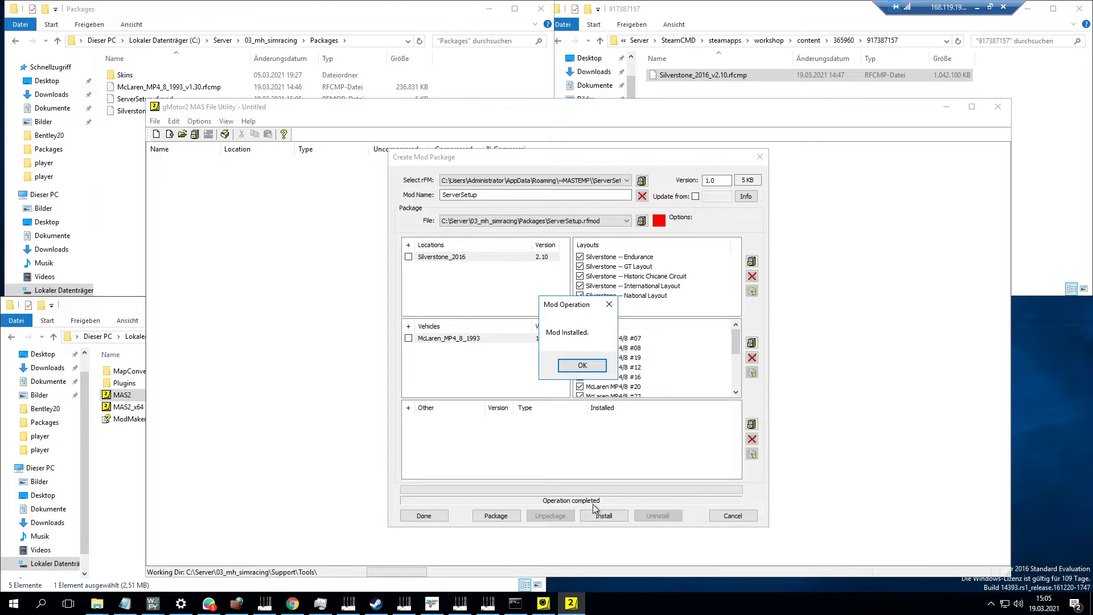
click(584, 376)
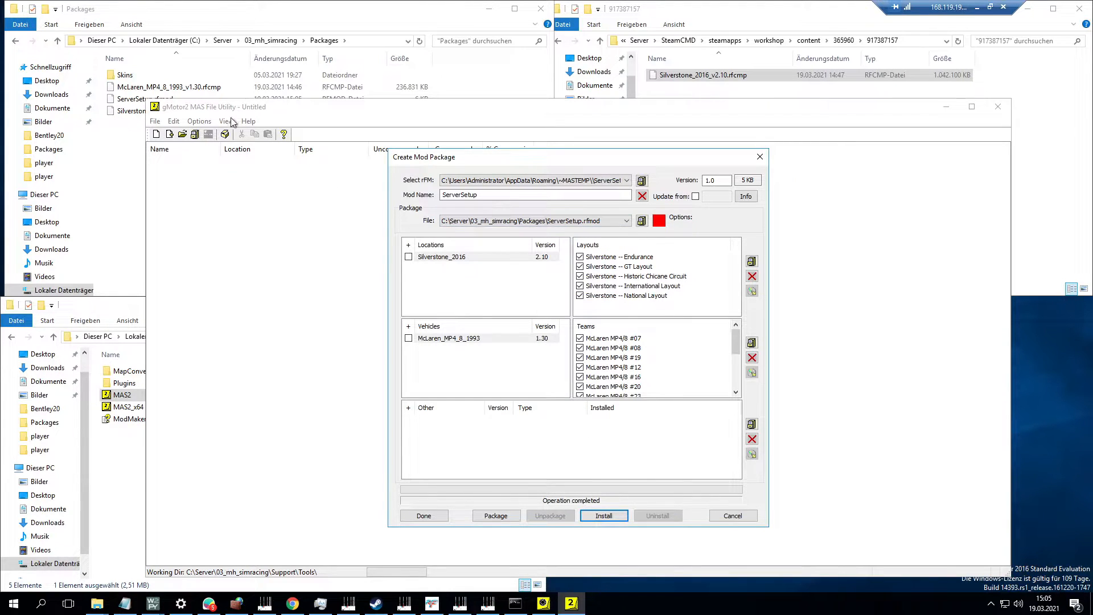
Switch to the rFactor2 Mod Manager, refresh the package list and inspect the McLaren_MP4_8_1993 and Silverstone_2016 entries.
click(544, 603)
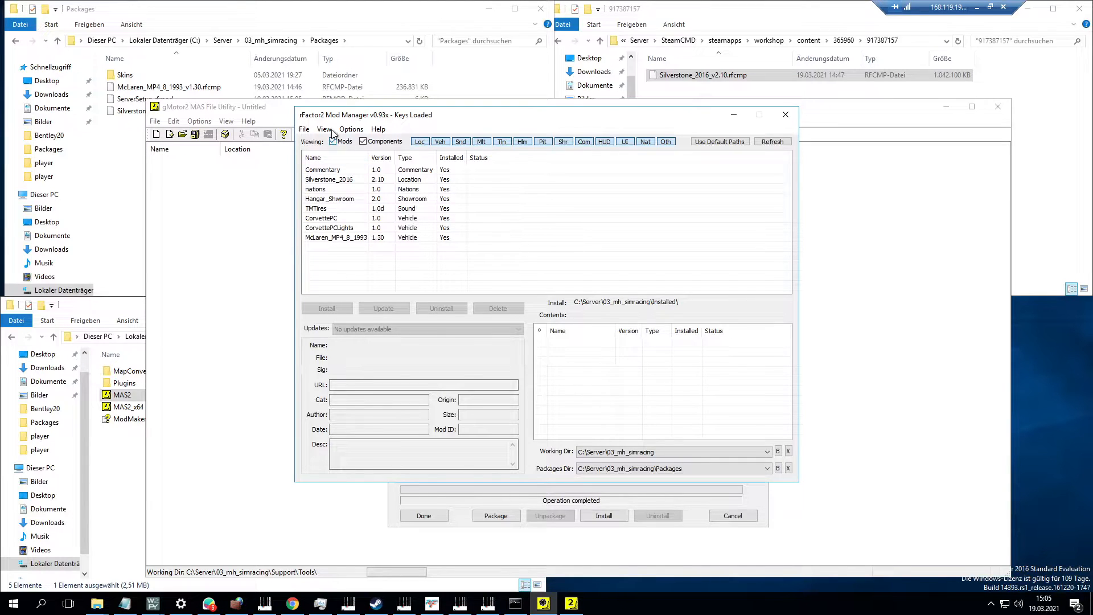
click(786, 143)
click(788, 144)
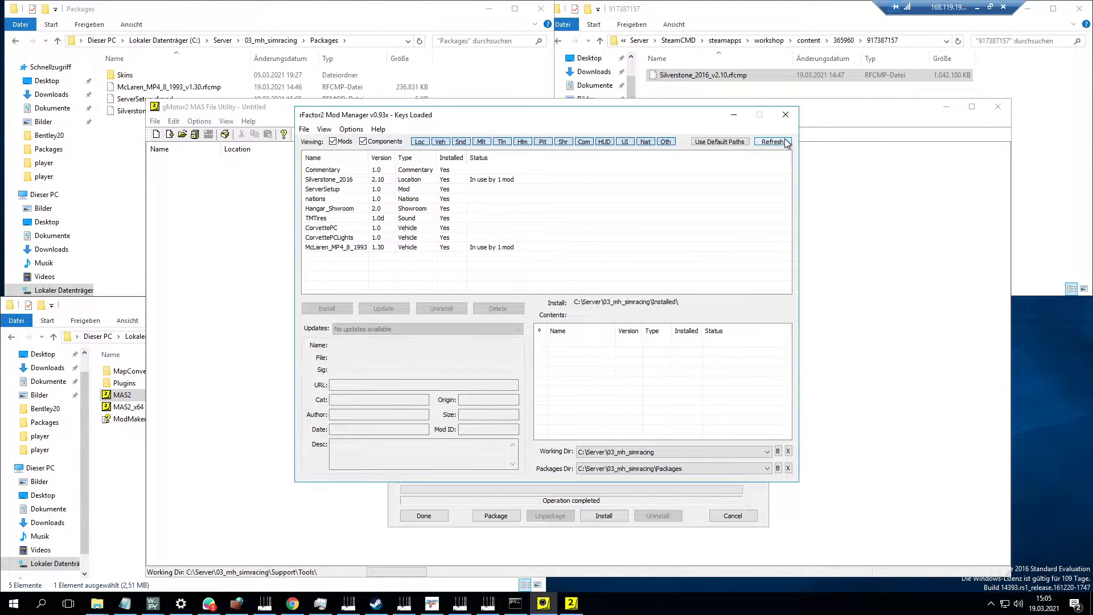
click(321, 179)
click(342, 248)
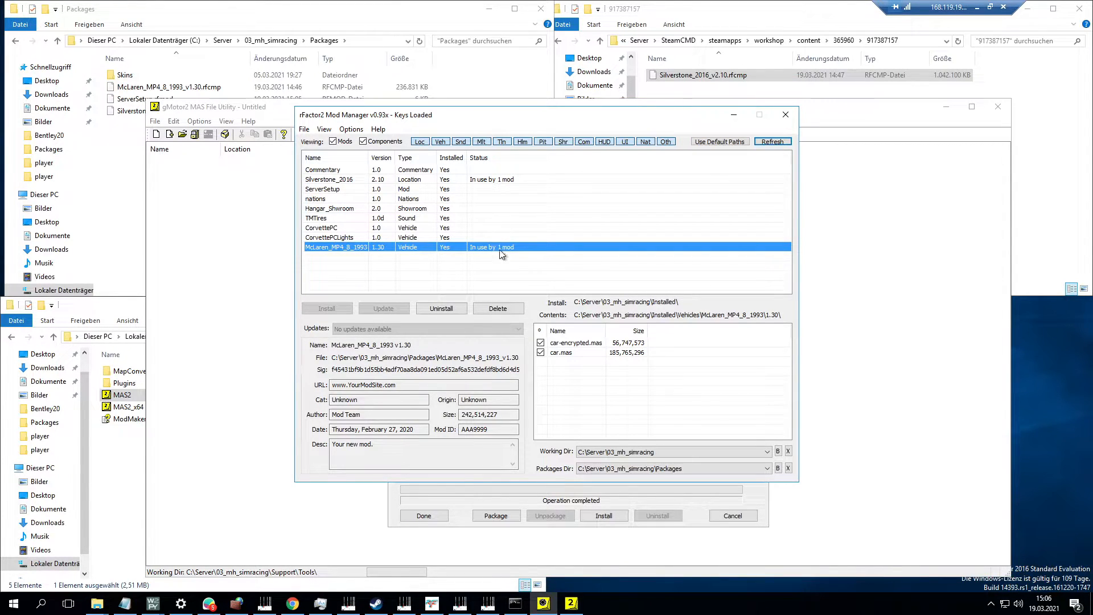
click(472, 181)
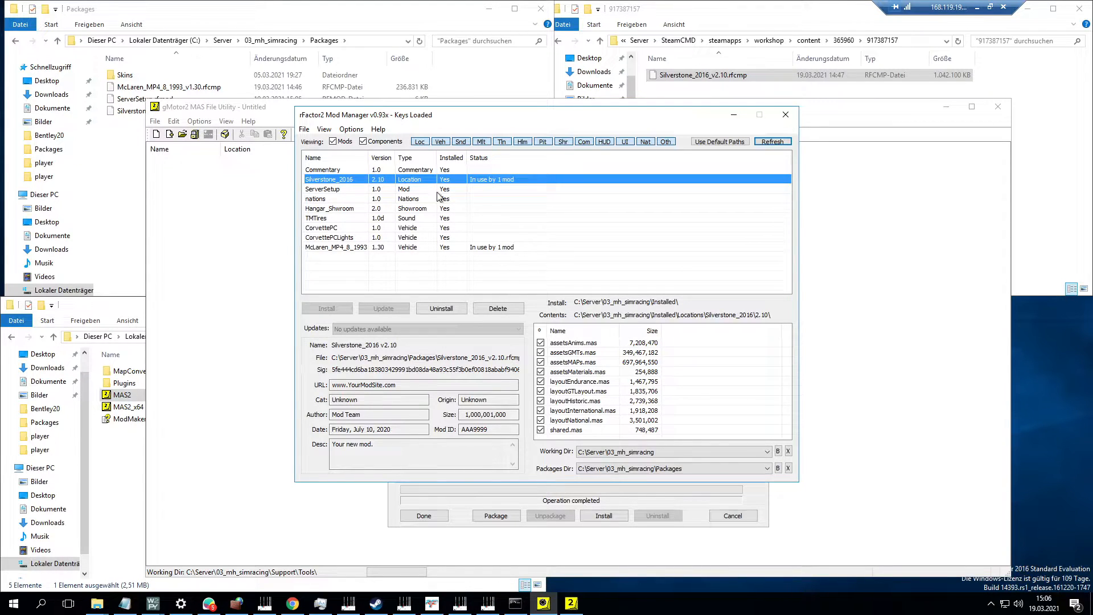
Filter the list to mods only, examine the contents of ServerSetup, and restore the components view.
click(363, 142)
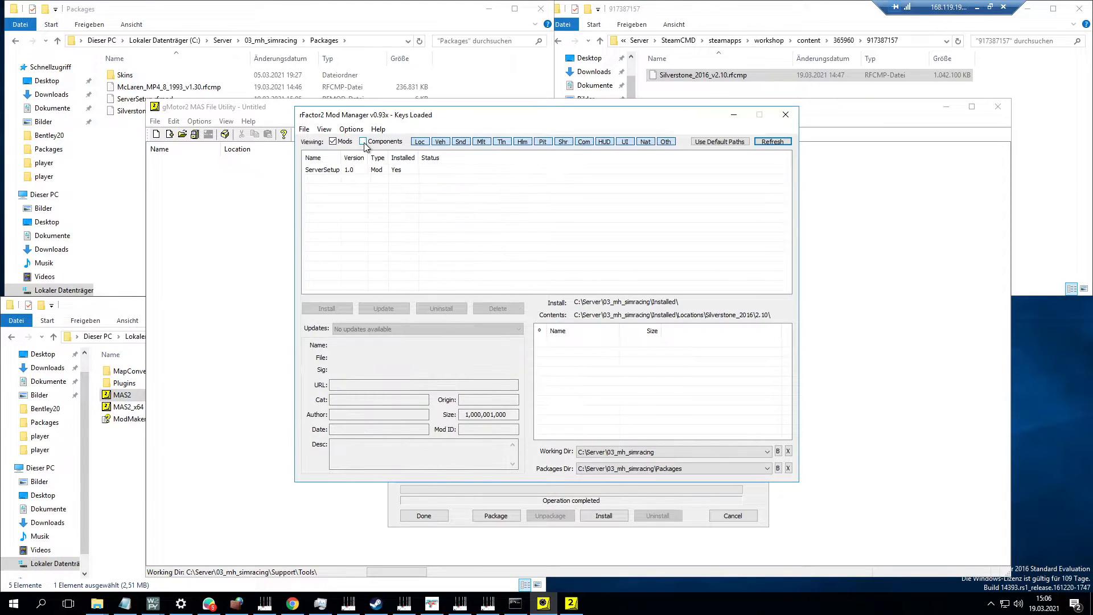
click(333, 171)
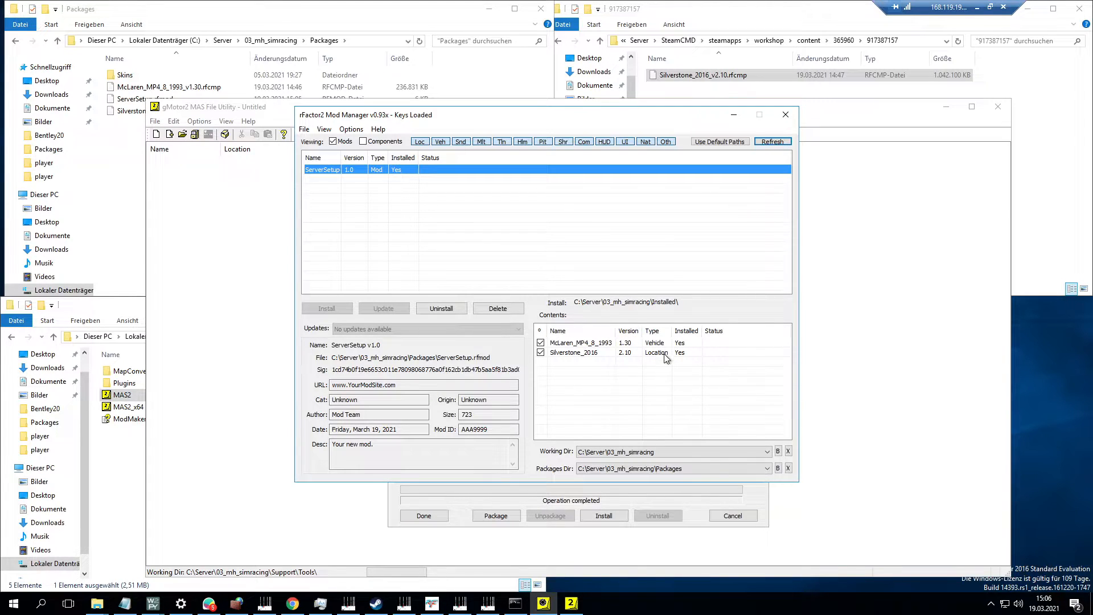
click(363, 142)
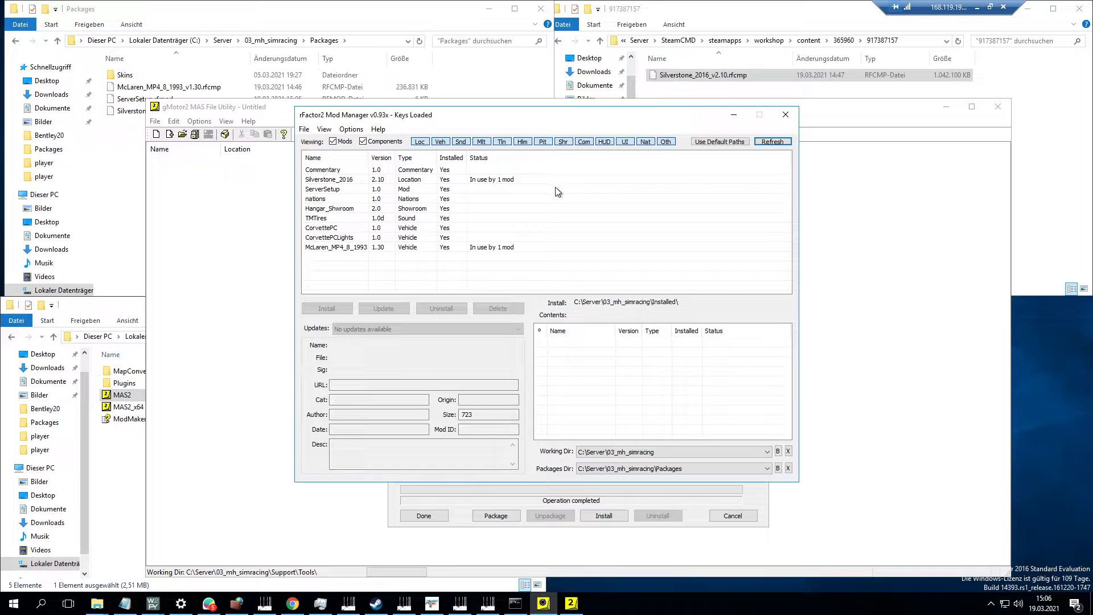
click(347, 190)
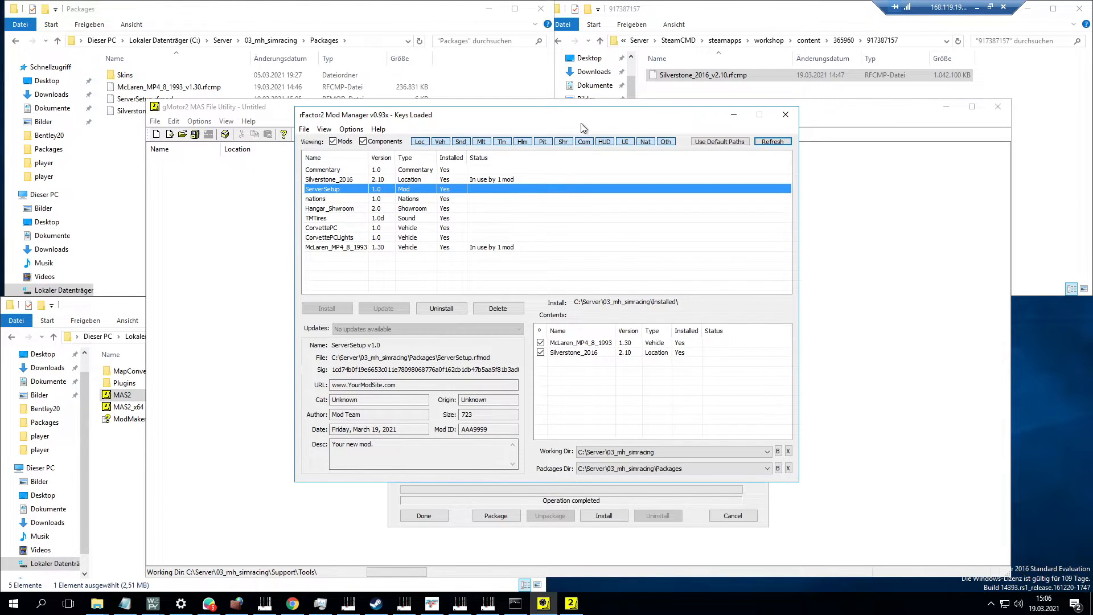
Minimize the mod manager and close both the Create Mod Package dialog and MAS2.
click(734, 116)
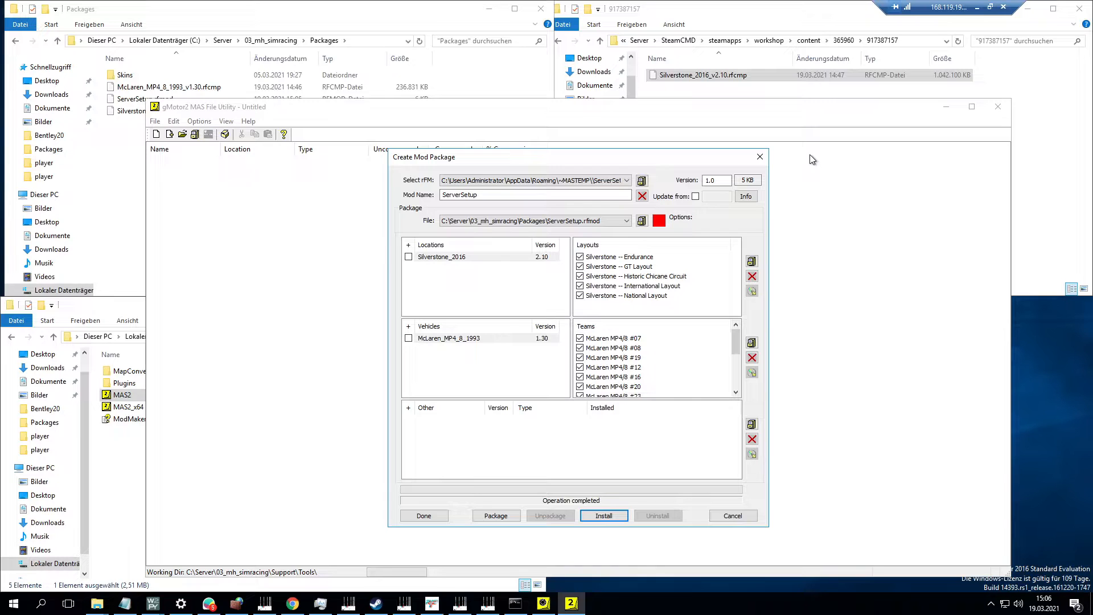
click(760, 157)
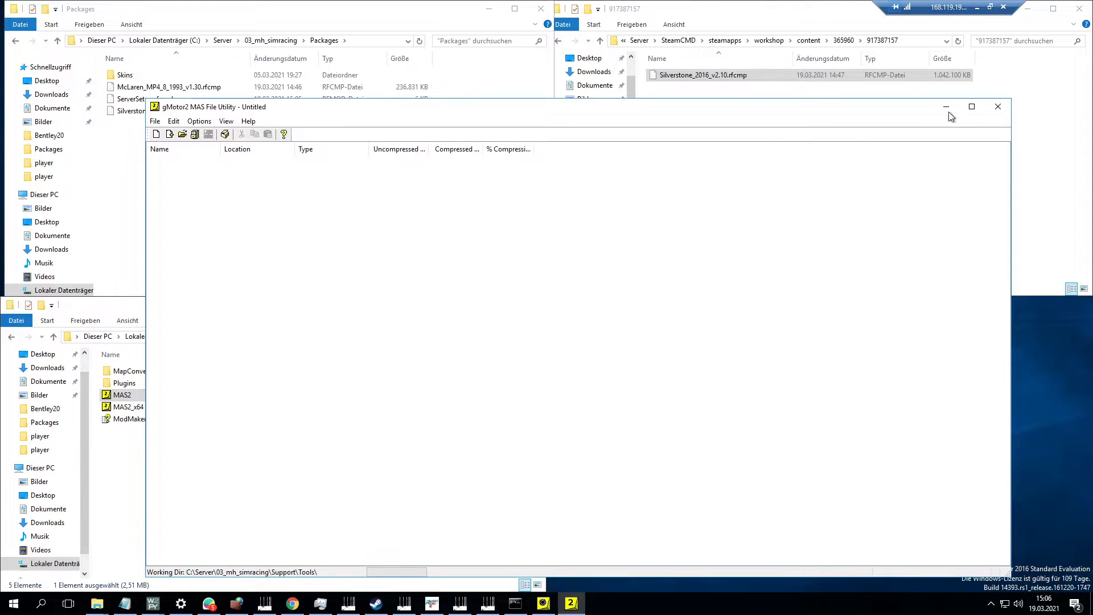
click(1003, 108)
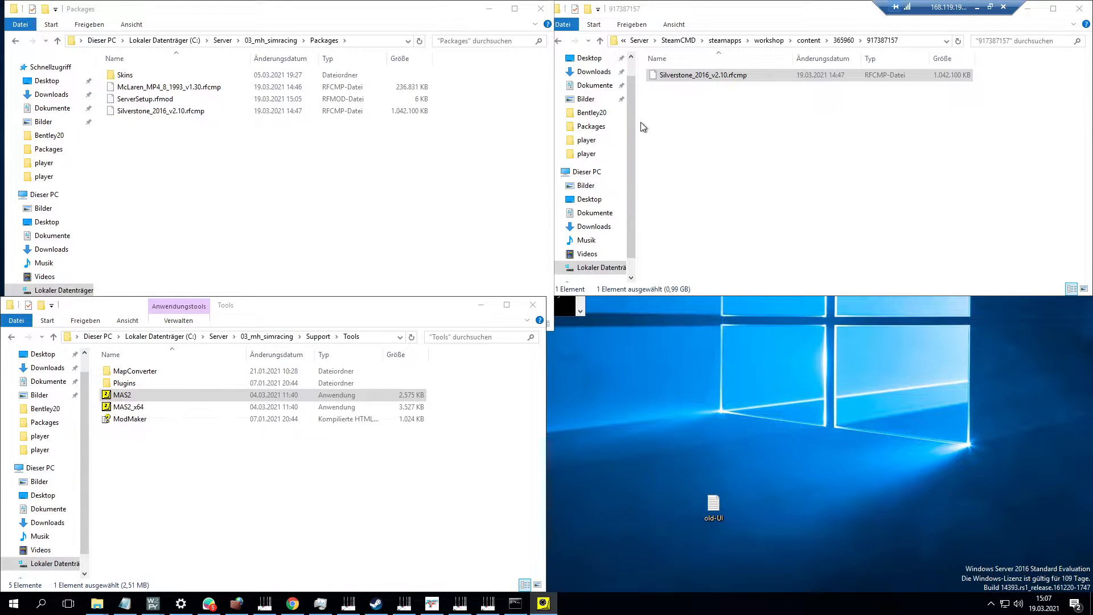
Open the Bin64 folder of 03_mh_simracing in the Tools Explorer window.
click(274, 337)
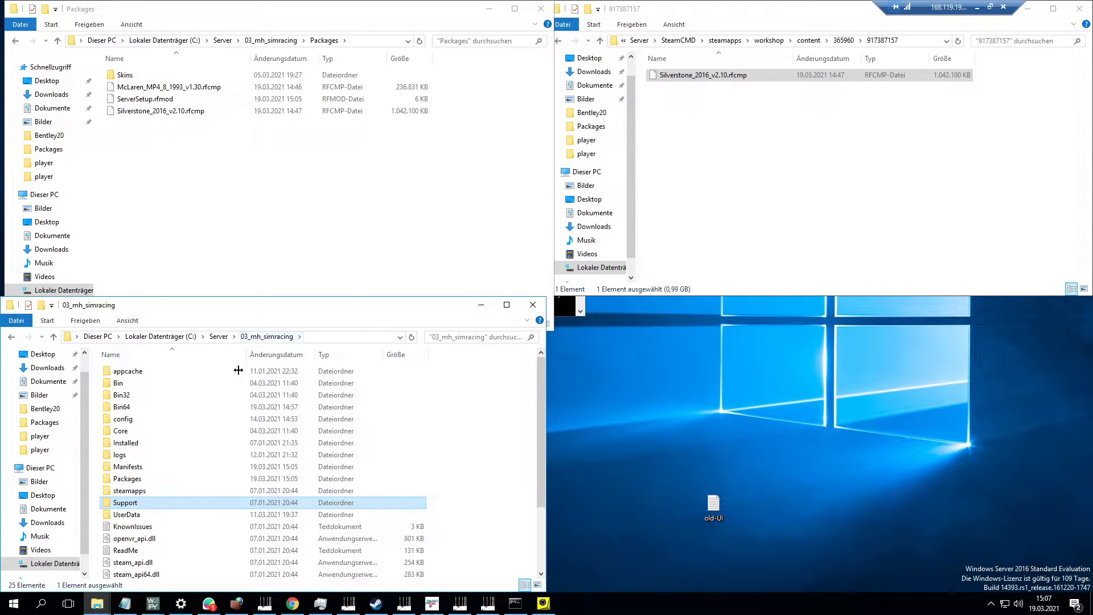
double_click(138, 406)
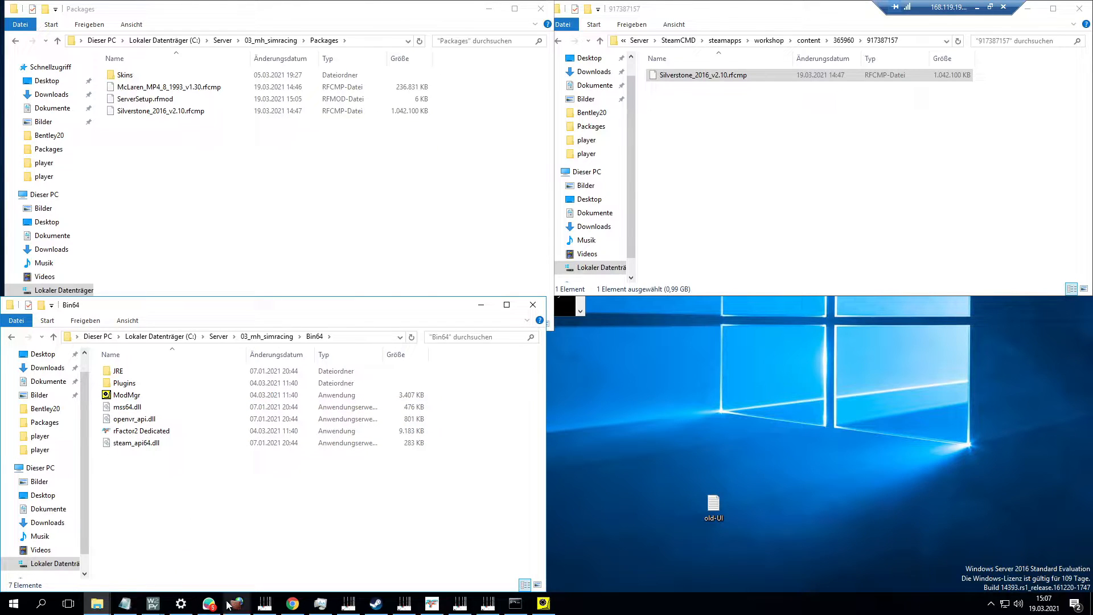
Switch to Chrome and return to the Studio 397 guide page on setting up a dedicated server.
click(292, 604)
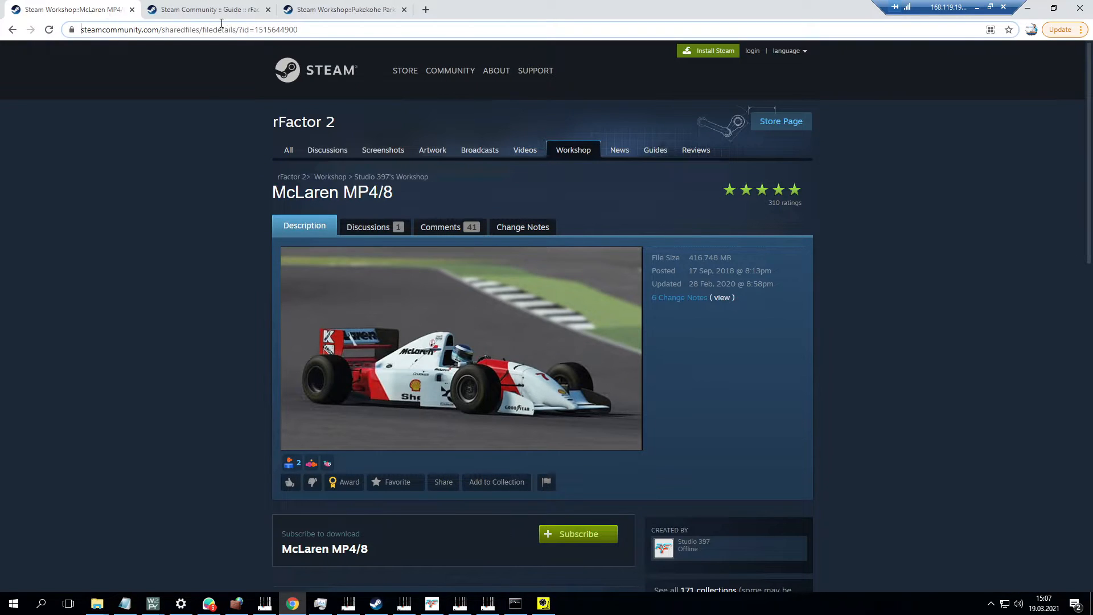
click(345, 9)
click(12, 31)
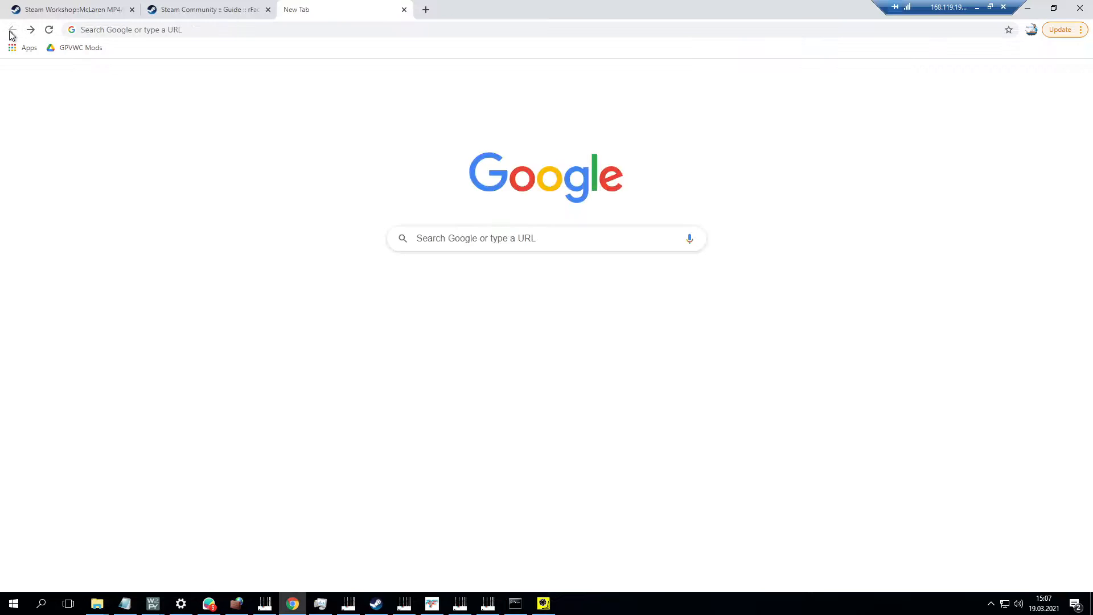
click(36, 10)
click(14, 31)
click(12, 30)
click(31, 30)
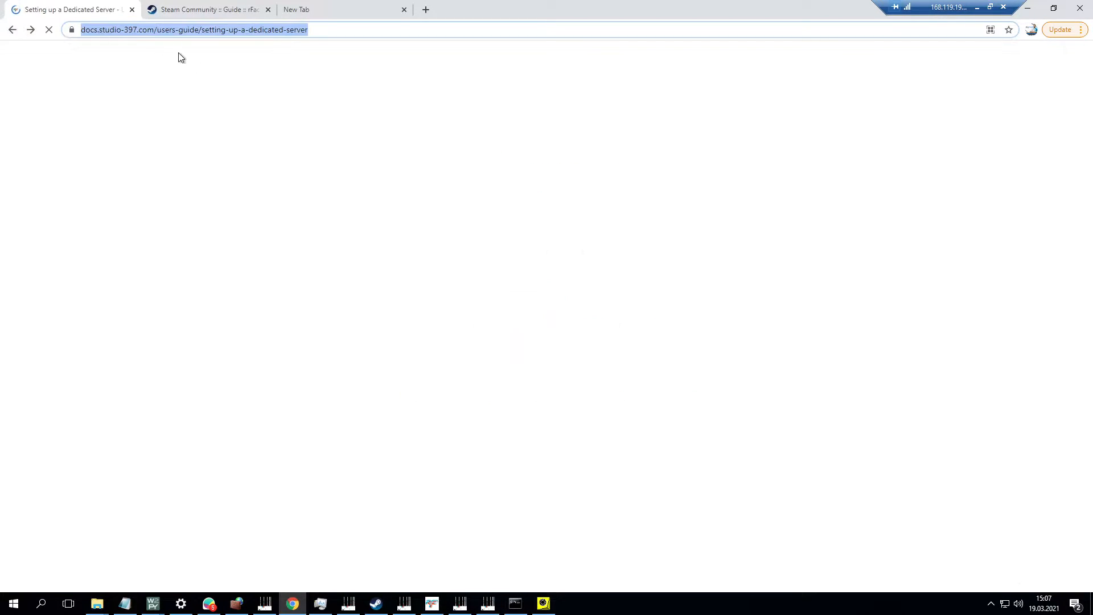
Review and highlight the guide's Setting up Shortcuts section, and minimize the browser.
scroll(445, 375, down, 1)
scroll(374, 279, up, 2)
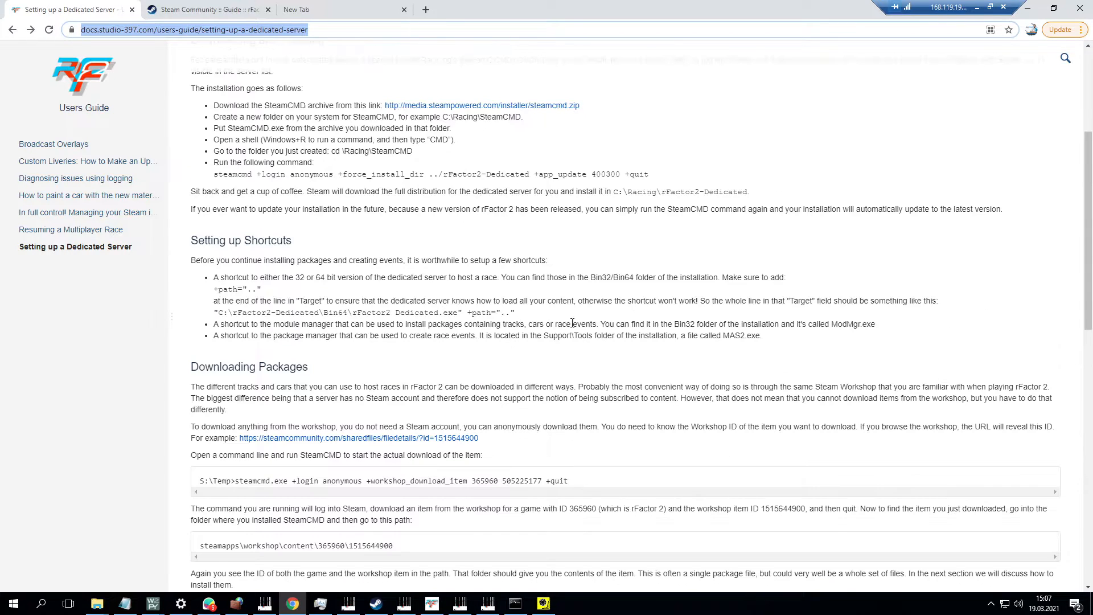
drag(780, 344, 618, 333)
click(739, 346)
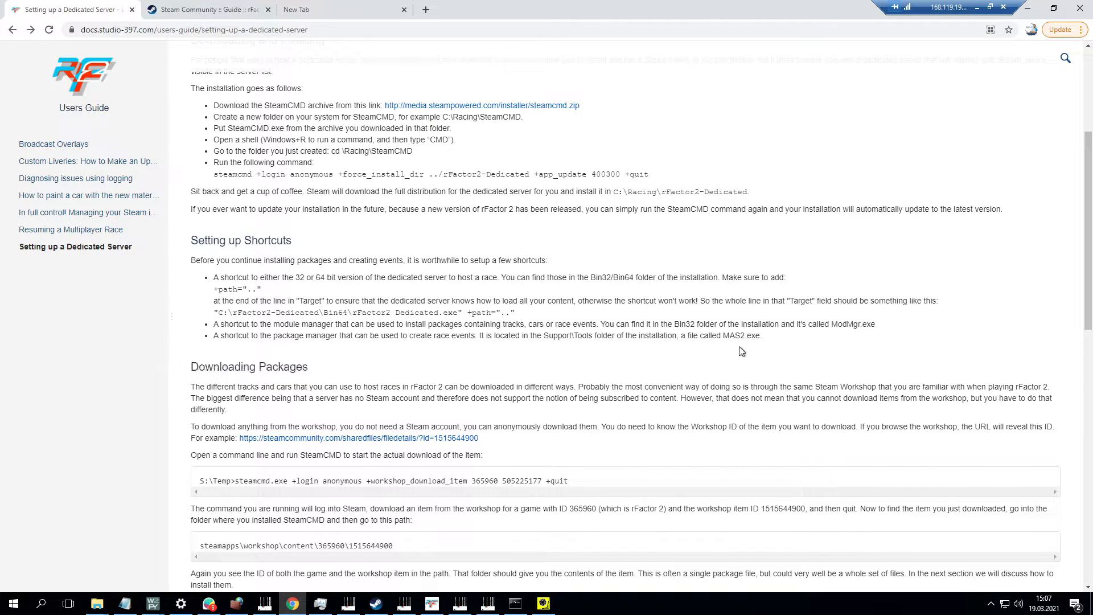
drag(763, 339, 191, 229)
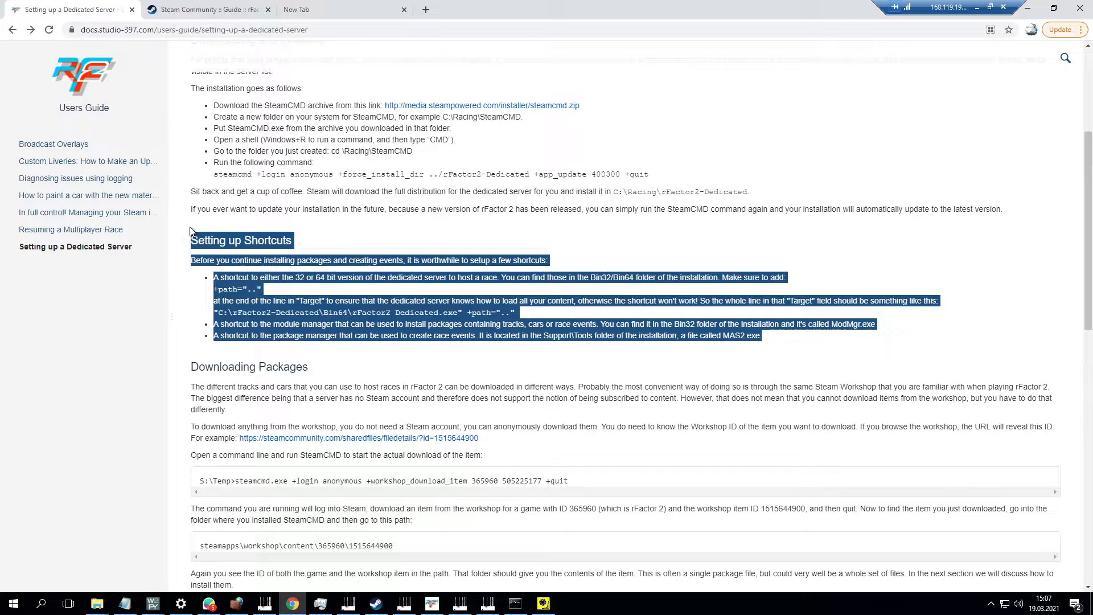
click(1028, 9)
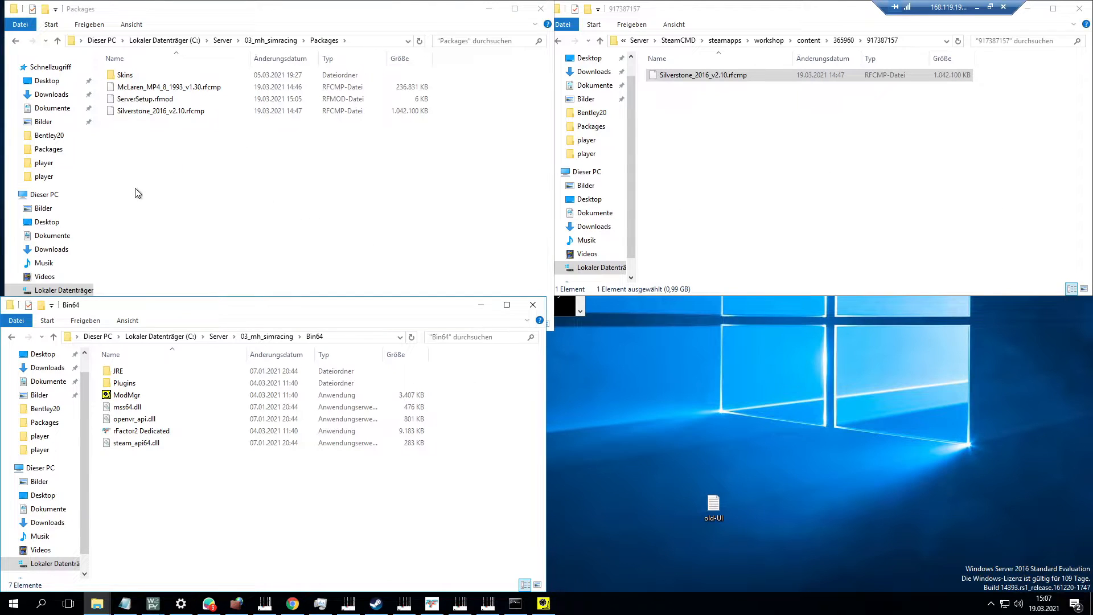
Minimize the Packages window and launch the 03_MH_SIMRACING_Server shortcut from the desktop's Server Shortcuts folder.
click(489, 12)
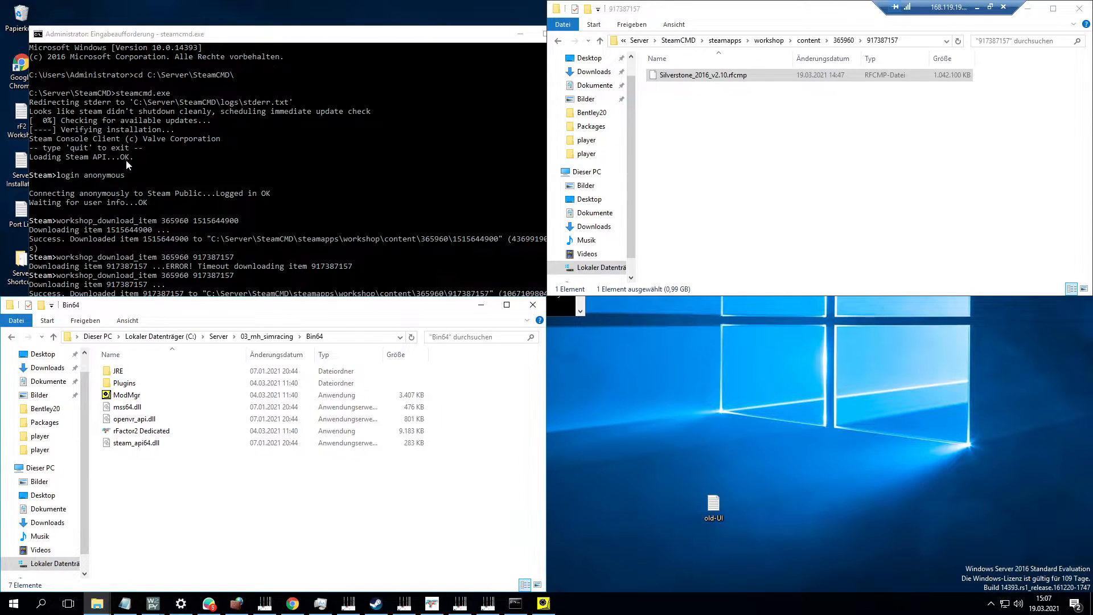
click(19, 272)
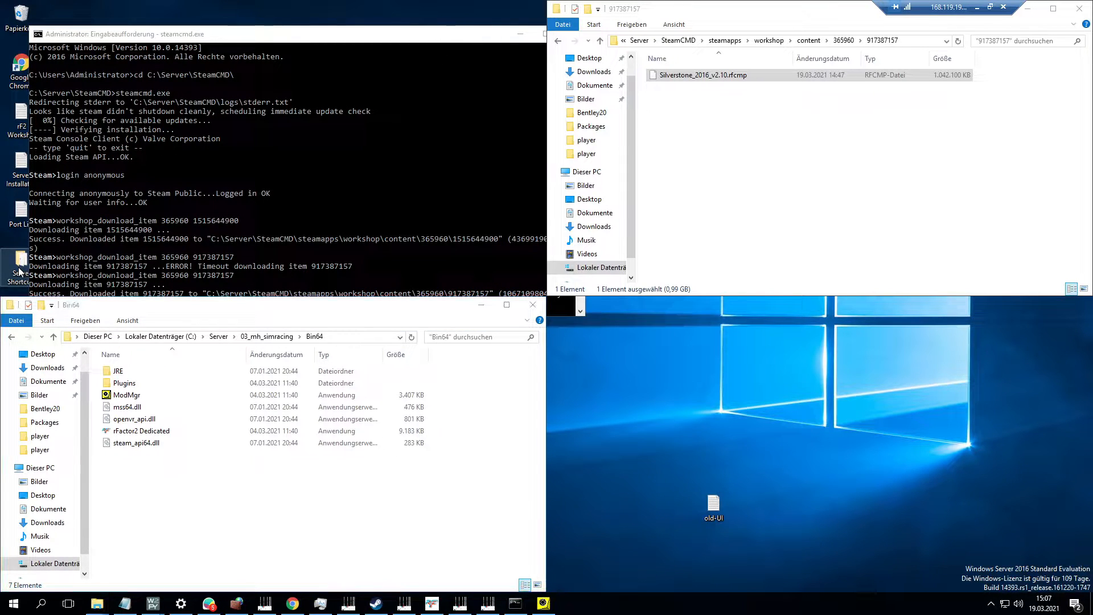
double_click(18, 272)
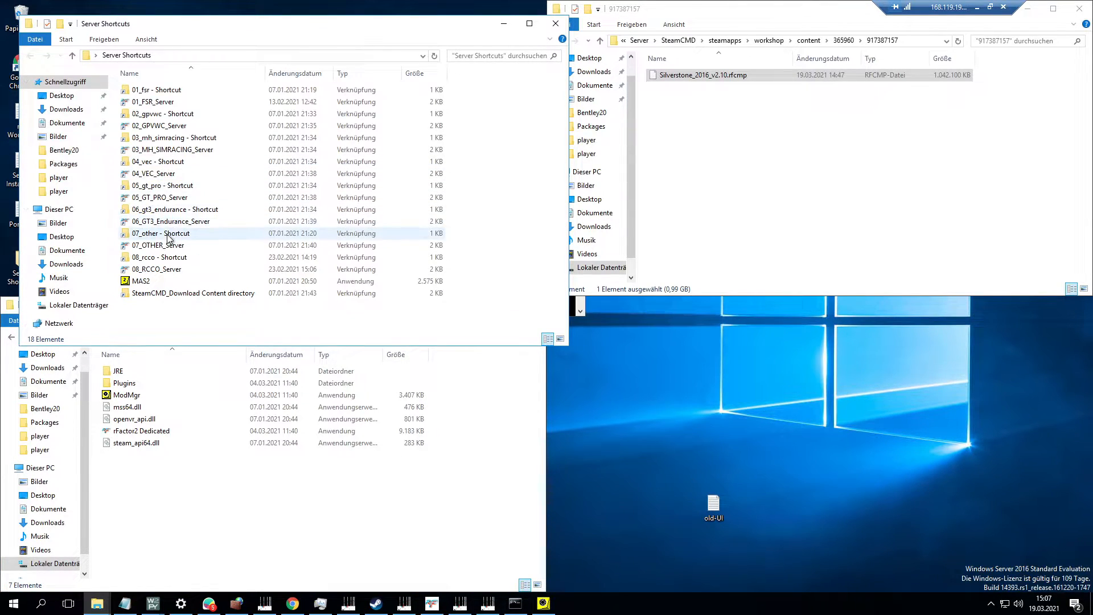
double_click(186, 150)
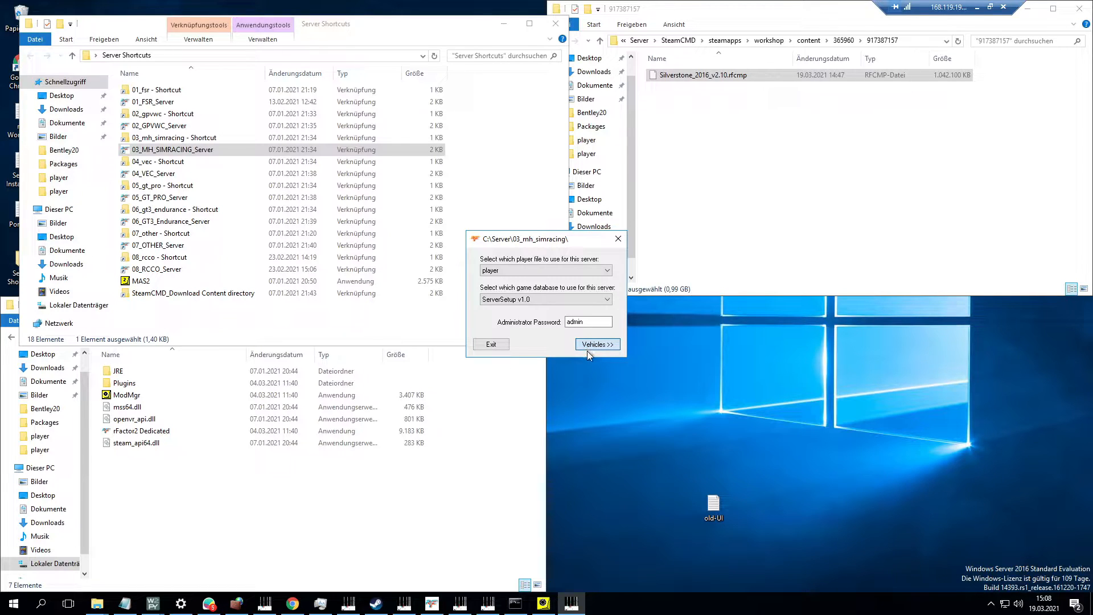
Accept the player file and ServerSetup v1.0 database, and continue past the vehicle filters to the event configuration.
click(613, 348)
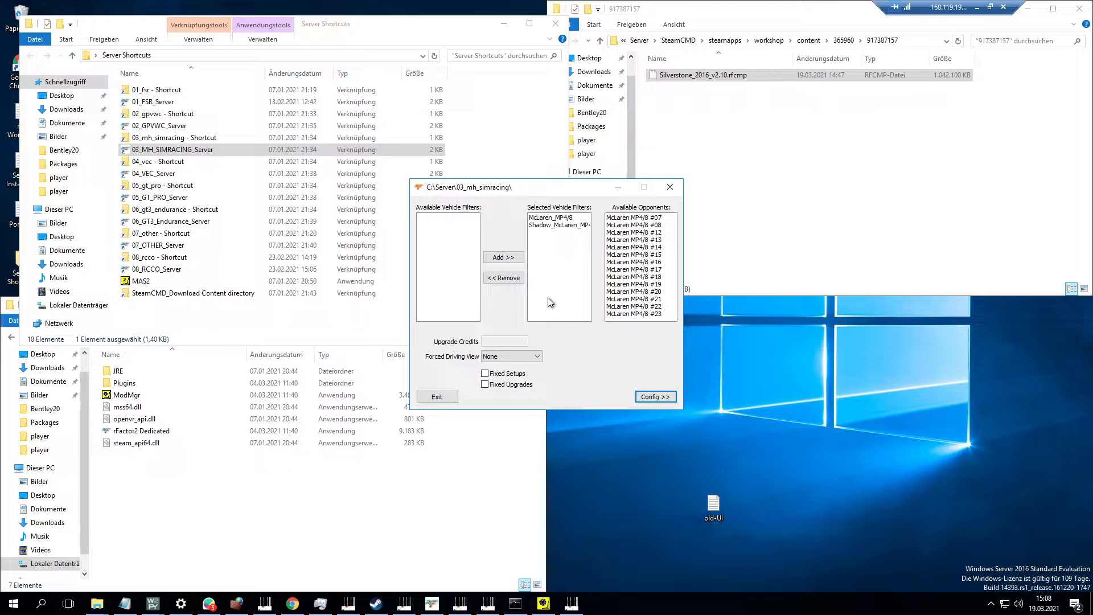
click(550, 226)
click(650, 397)
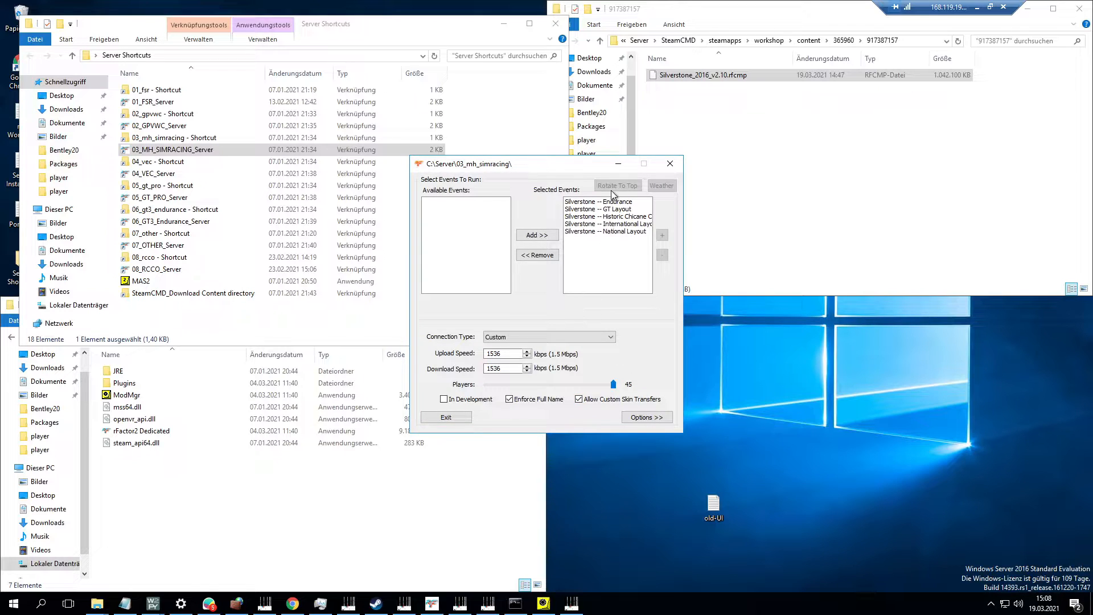
Remove the Endurance, Historic Chicane, International and National Silverstone layouts from the selected events, keeping only the GT Layout.
click(623, 208)
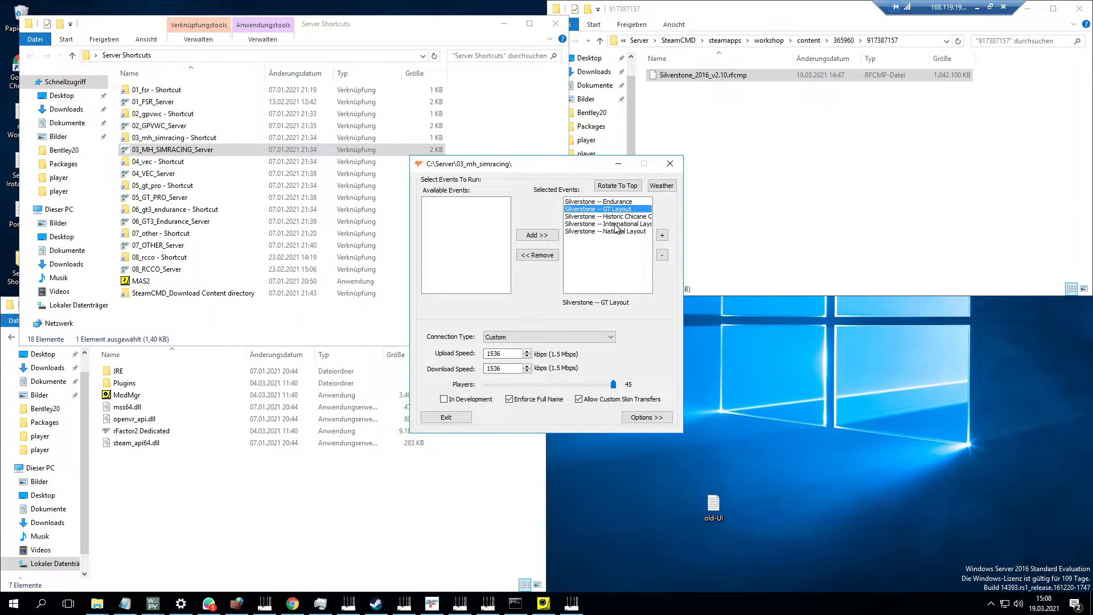
click(614, 201)
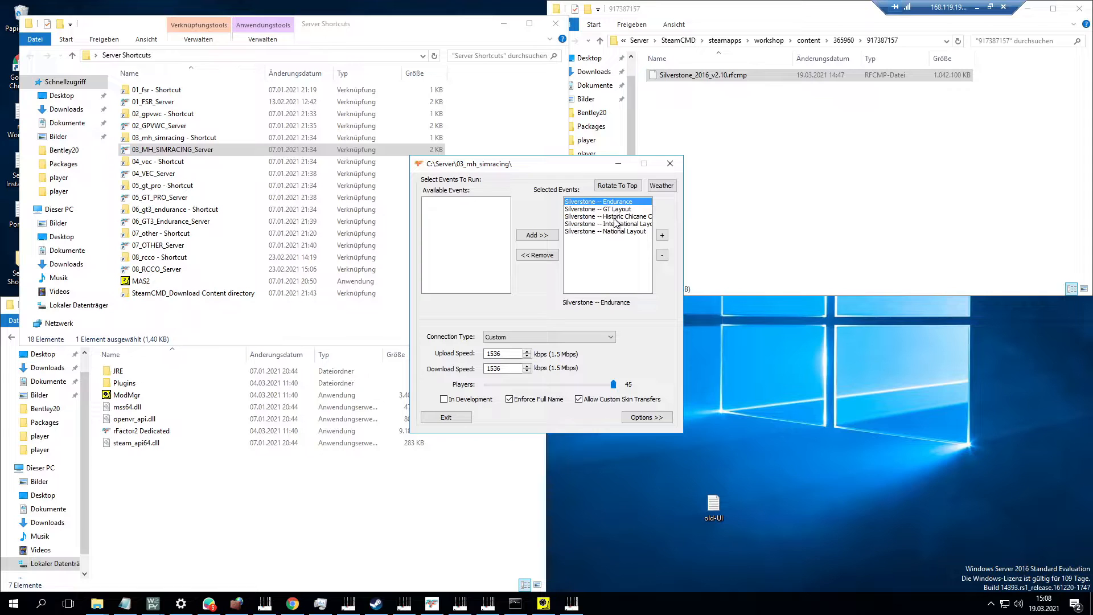
ctrl+click(618, 216)
ctrl+click(619, 224)
ctrl+click(619, 230)
click(545, 255)
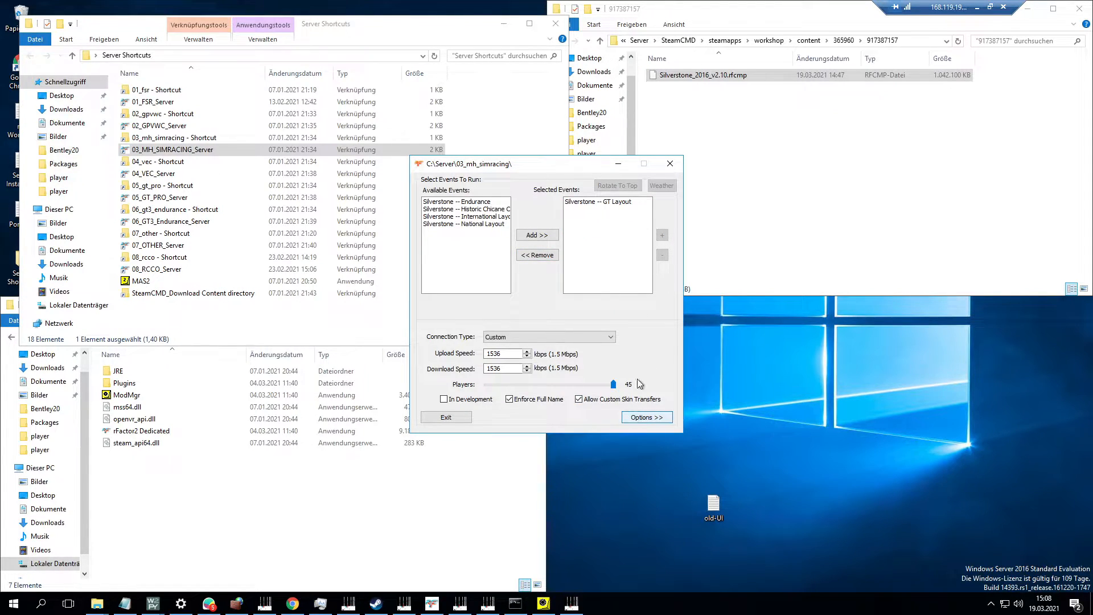
Save the Silverstone GT Layout's weather settings with Real Road kept on Green, and load the track with the existing event options.
click(630, 203)
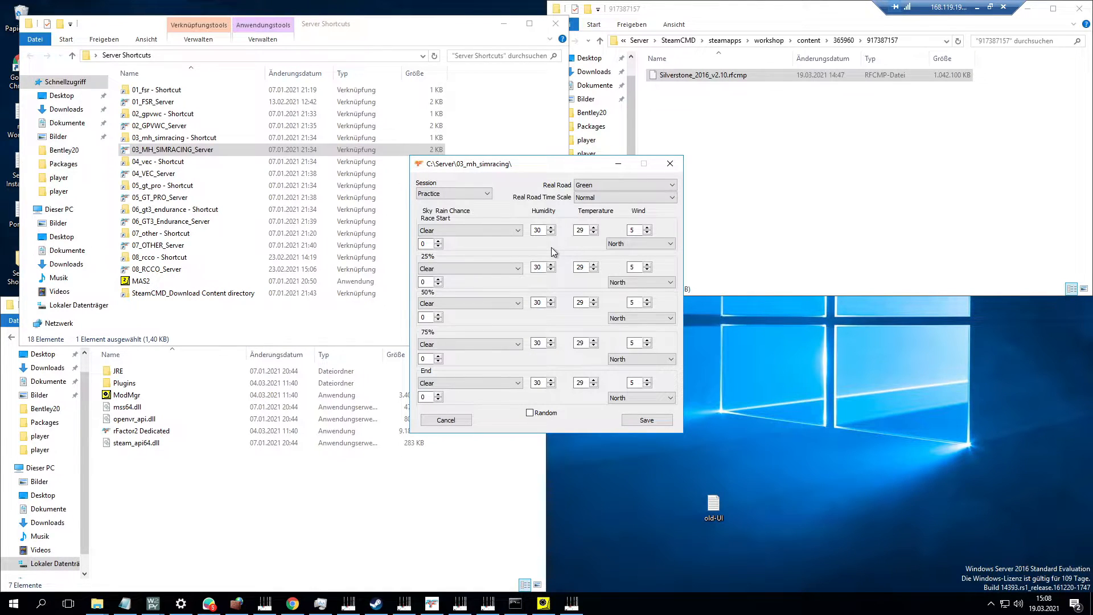
click(603, 188)
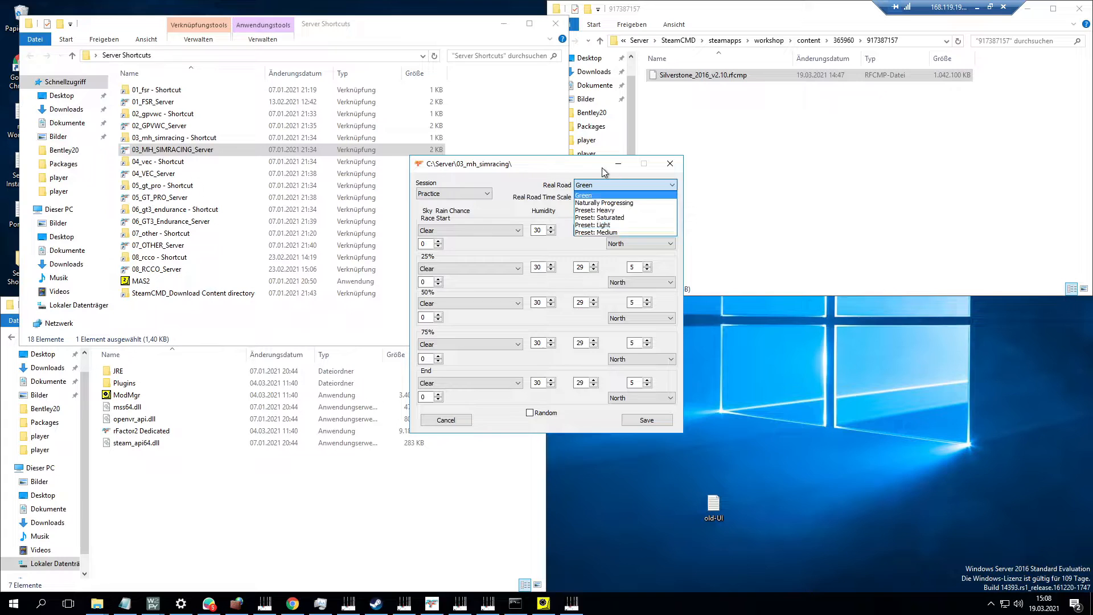
click(610, 185)
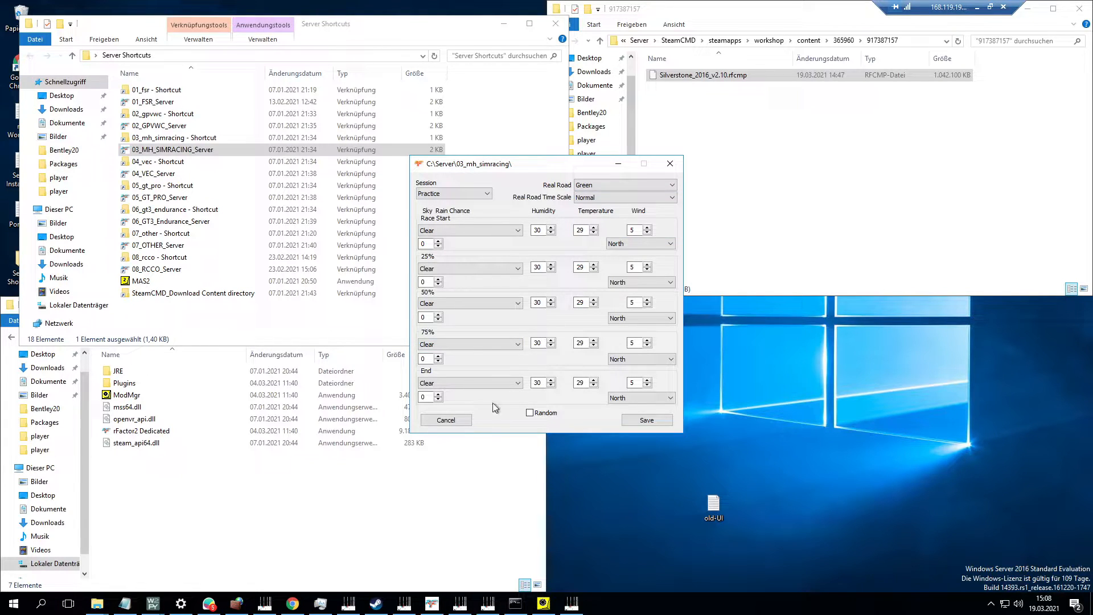
click(635, 421)
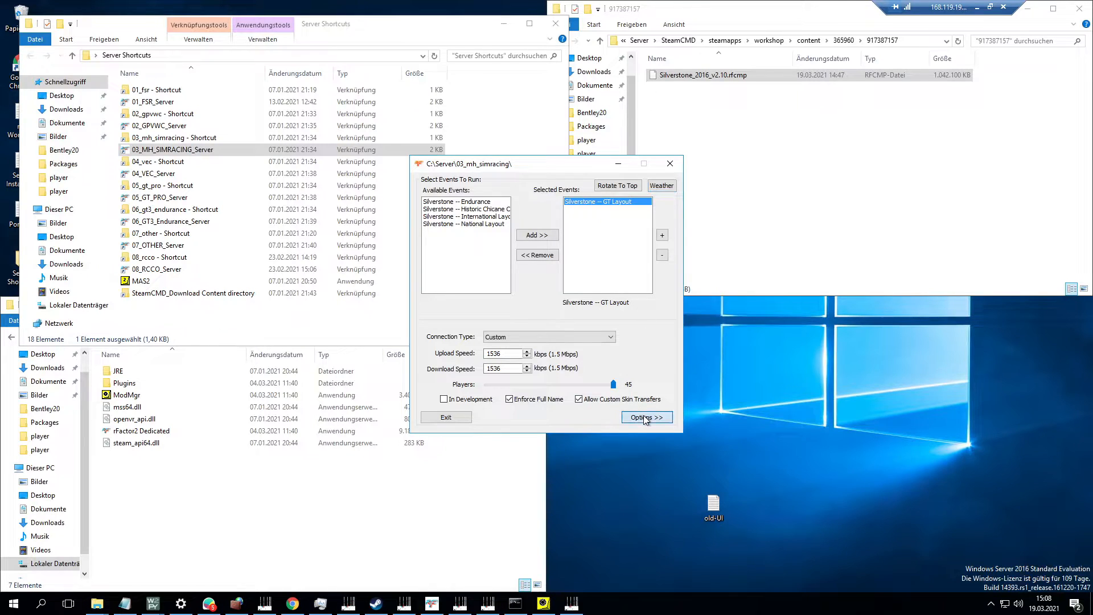
click(643, 418)
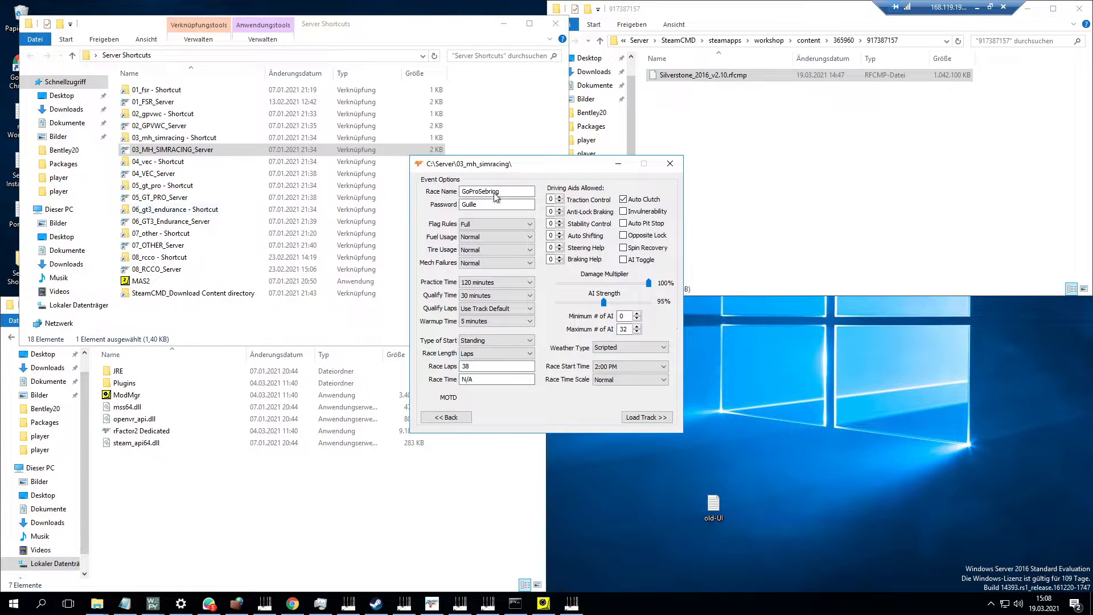
click(645, 419)
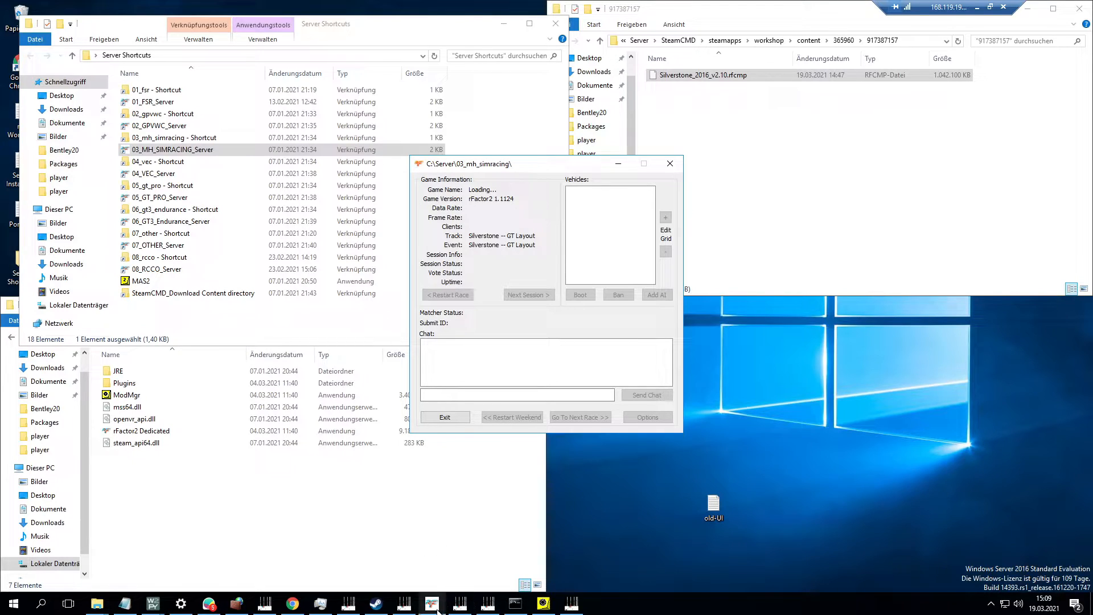
Review the guide's Configuring your Firewall and Router and Running the Server sections in Chrome, and minimize the browser.
click(293, 602)
click(344, 486)
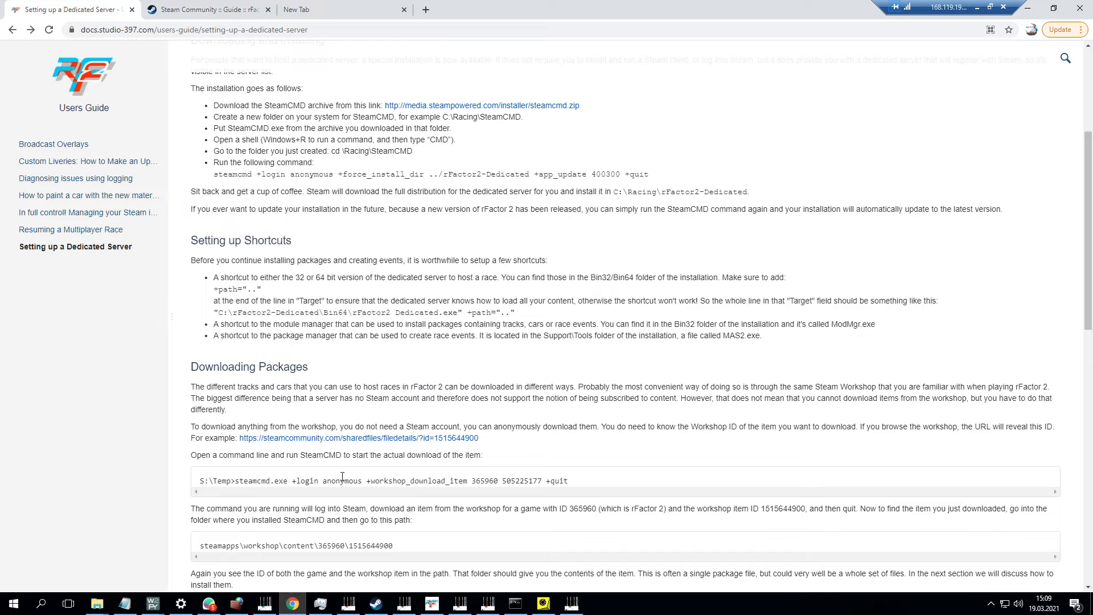
scroll(345, 473, down, 8)
scroll(345, 470, down, 1)
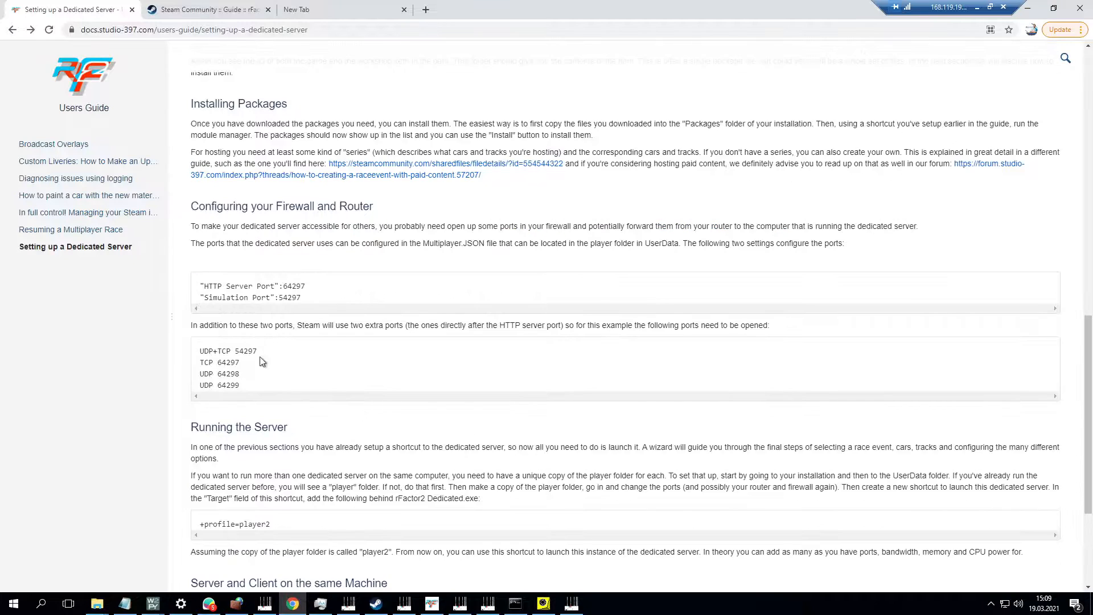
drag(192, 205, 633, 427)
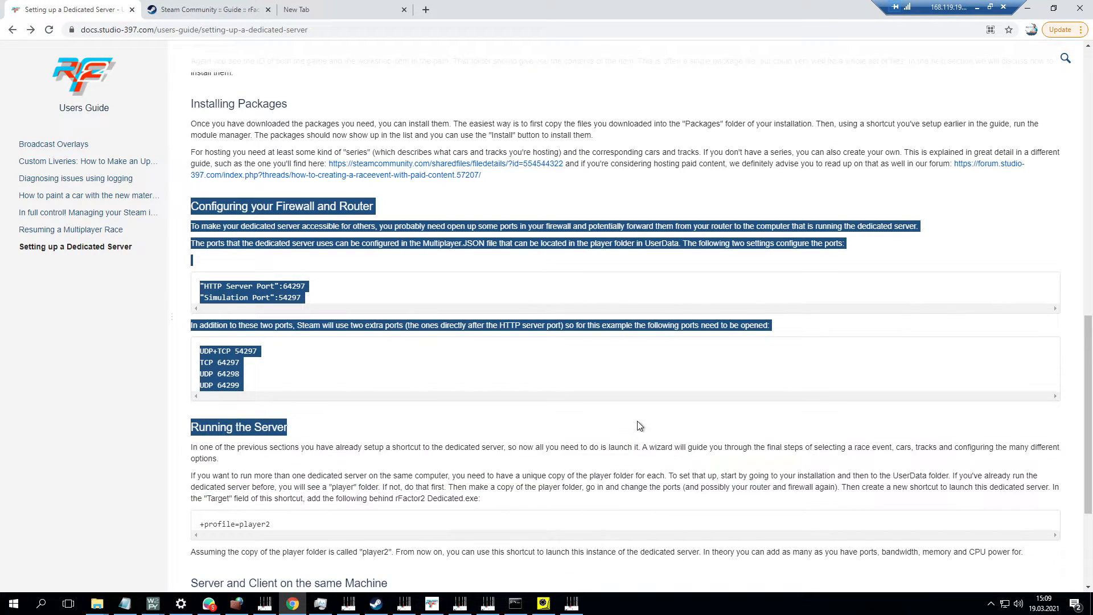
scroll(881, 333, down, 1)
scroll(884, 335, down, 1)
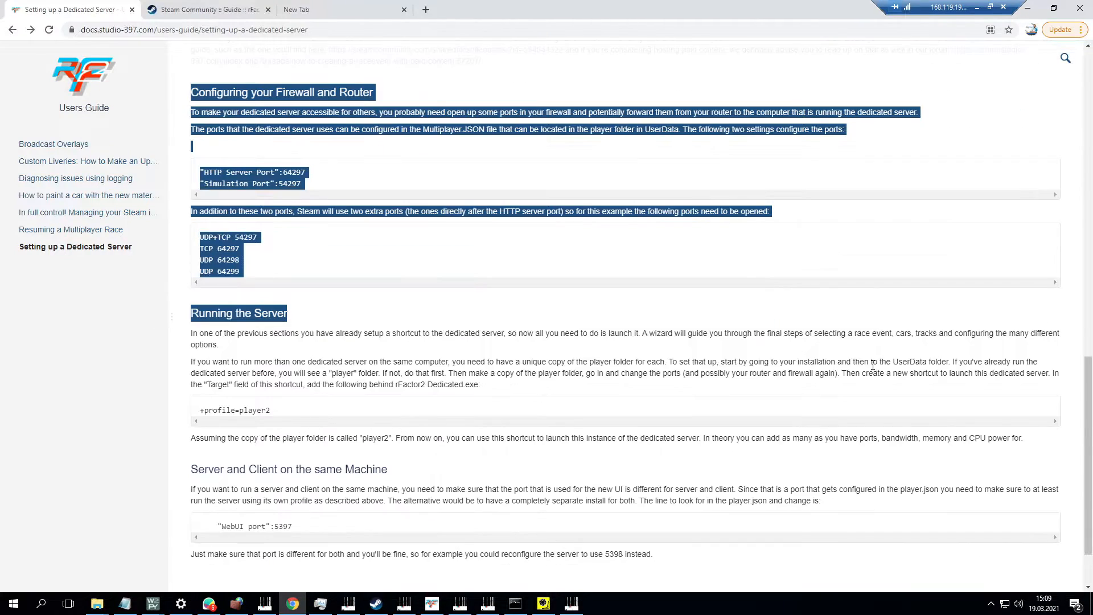
scroll(859, 391, up, 6)
click(628, 154)
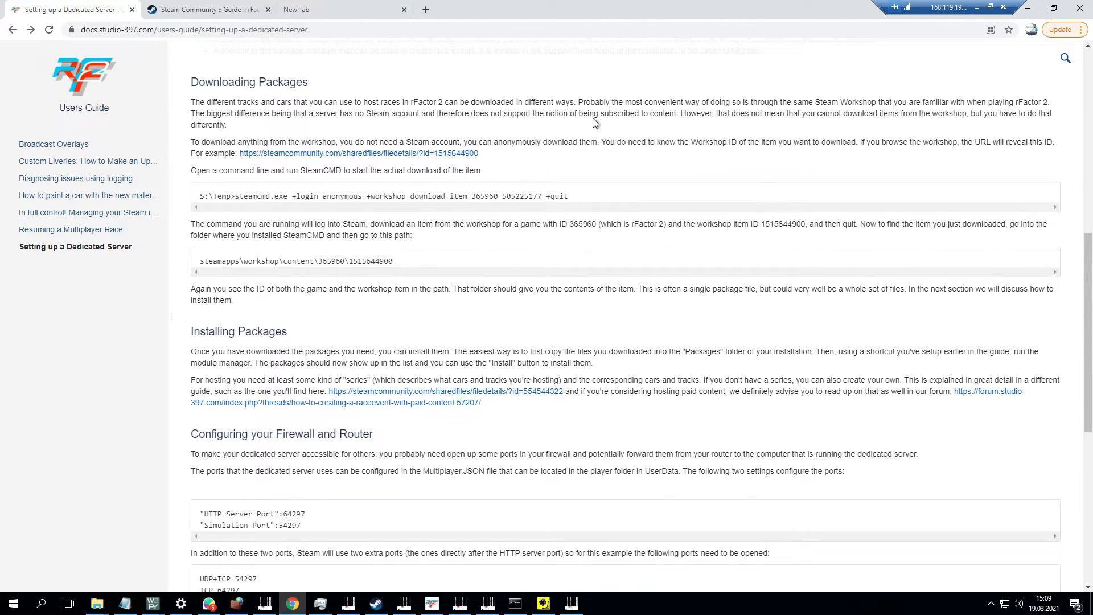
click(1028, 9)
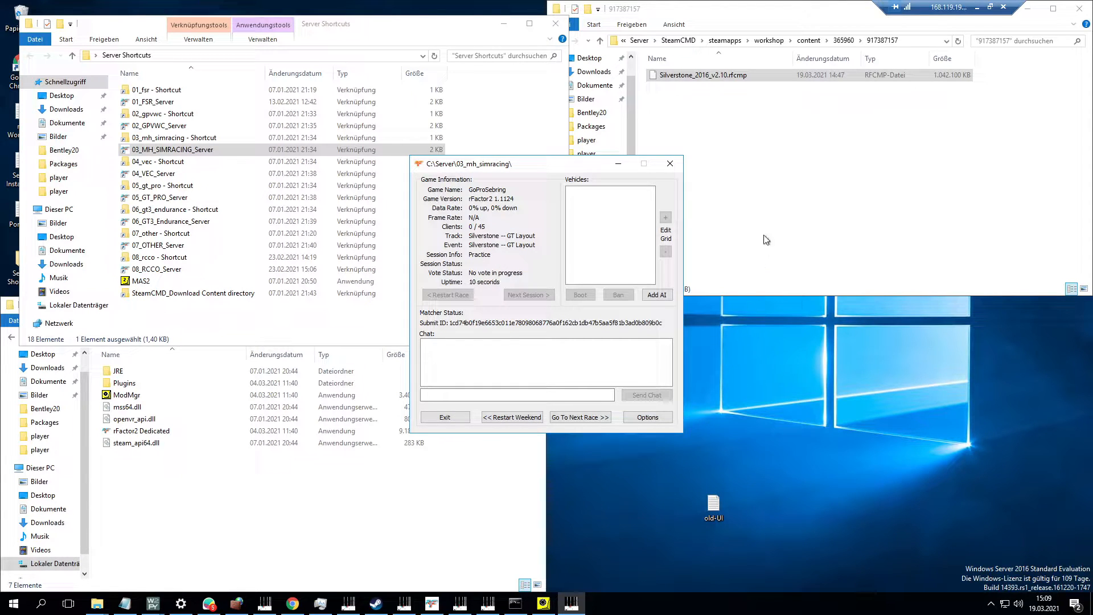
Exit the running dedicated server with confirmation and minimize the Server Shortcuts window.
click(670, 165)
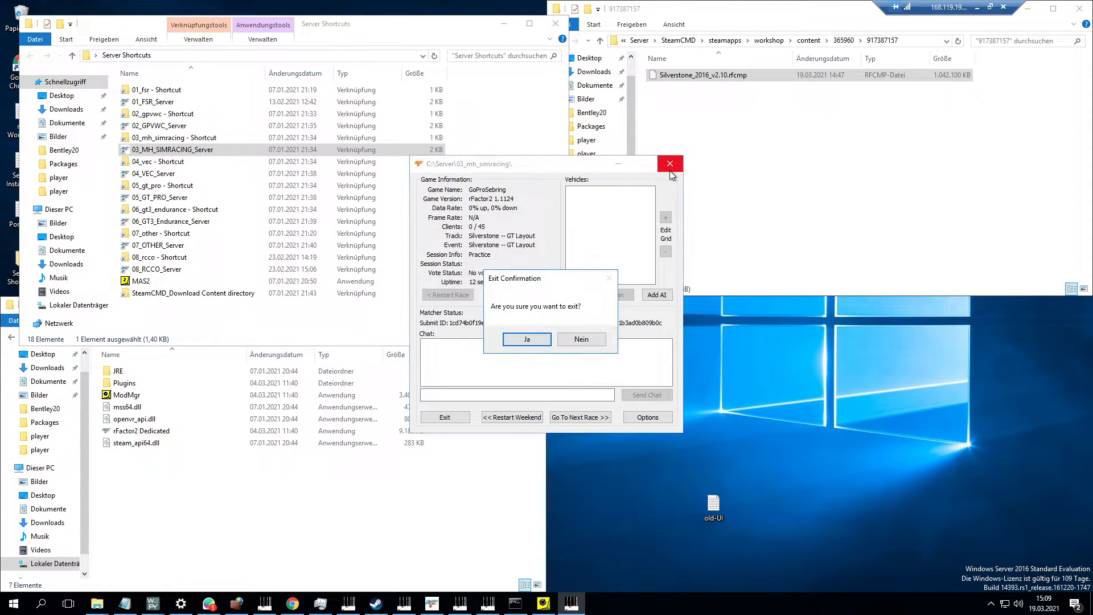
click(541, 340)
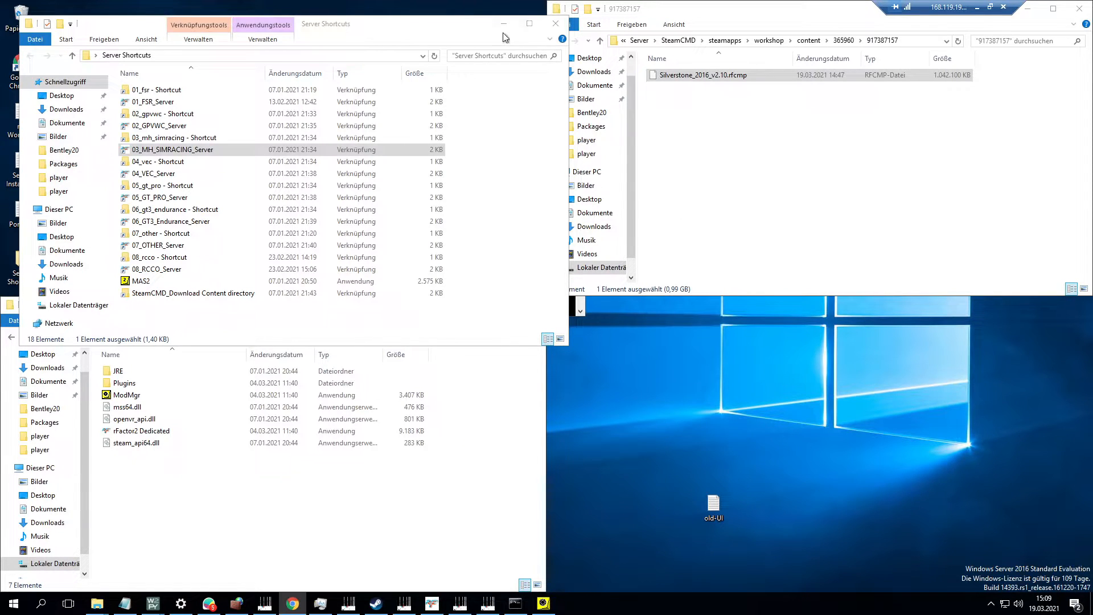
click(530, 23)
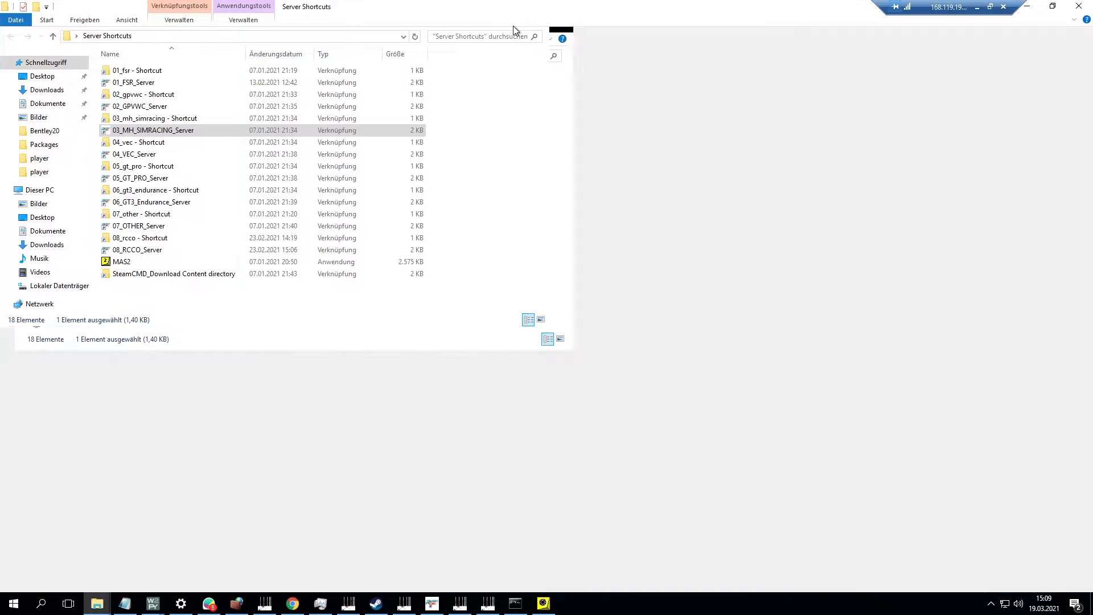
click(1051, 10)
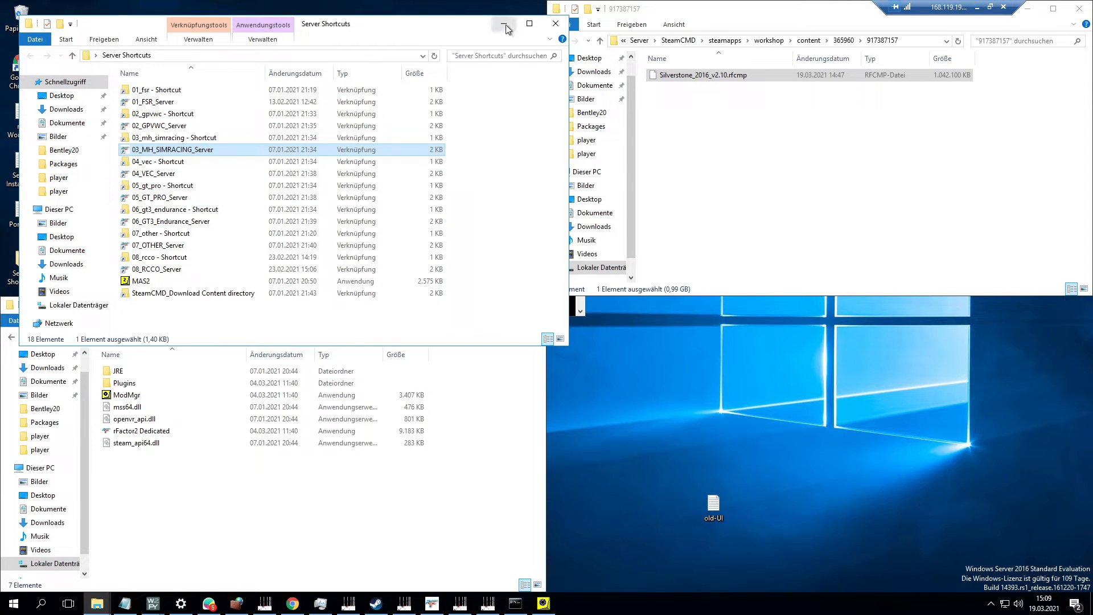
click(508, 24)
Open the UserData folder of 03_mh_simracing and point out ServerKeys.bin without renaming it.
click(267, 337)
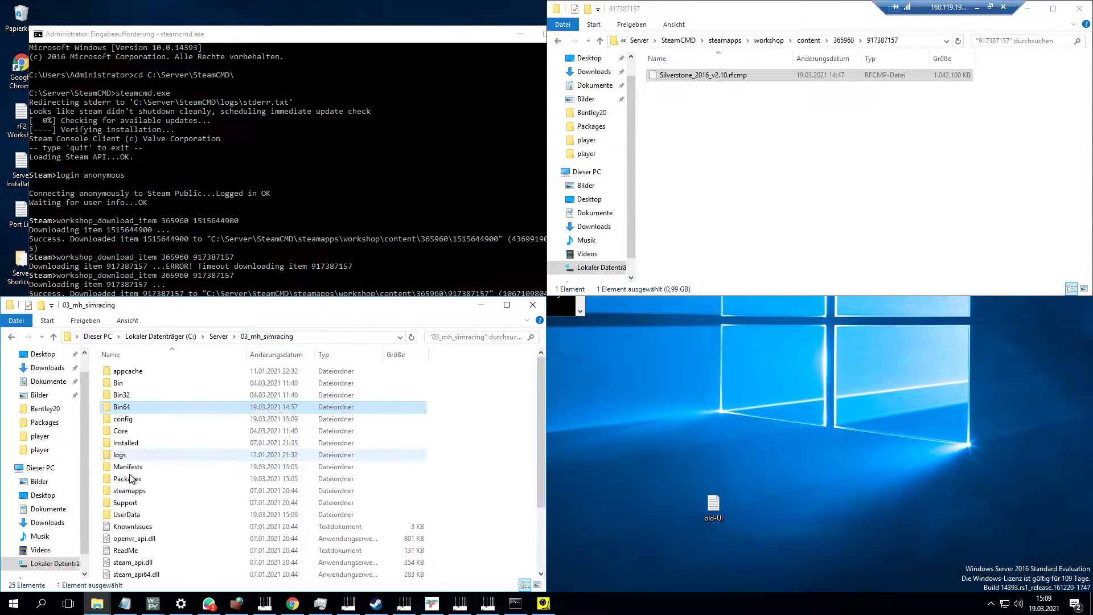
click(145, 518)
double_click(146, 515)
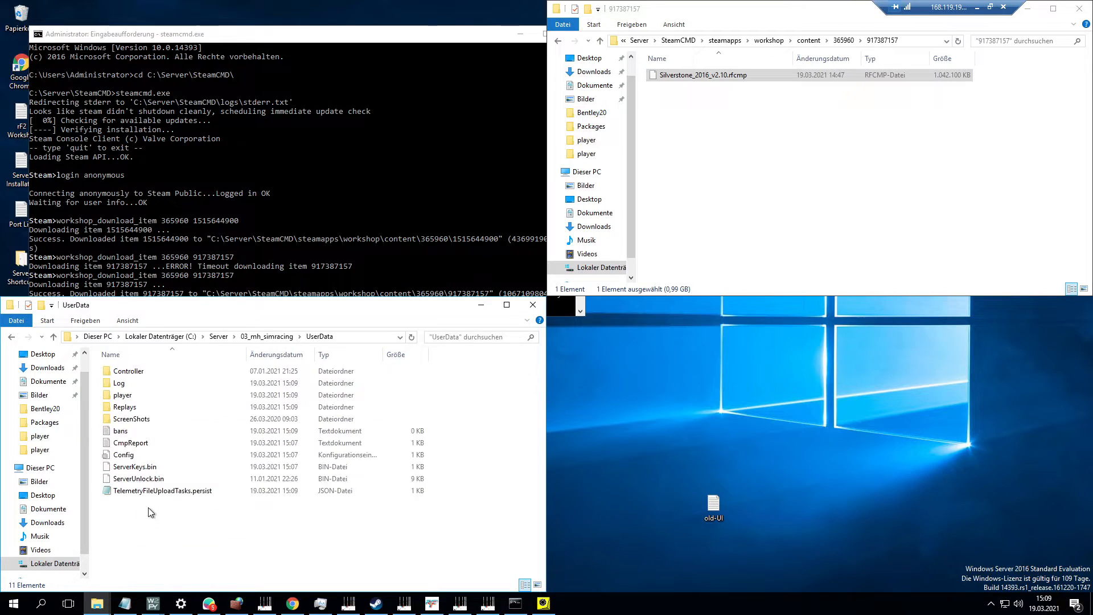
click(162, 469)
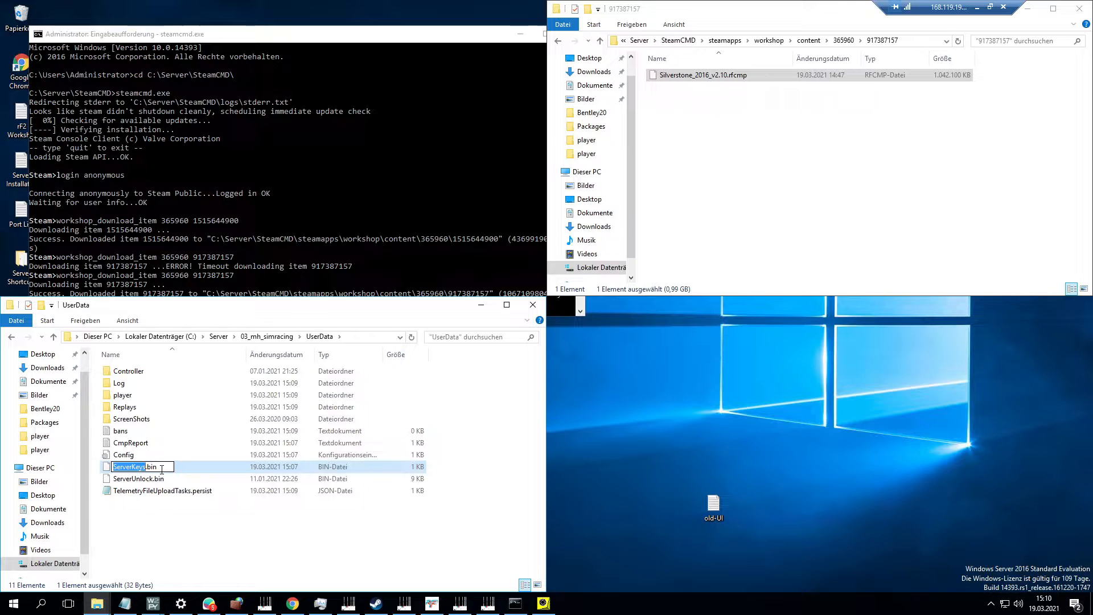
click(156, 518)
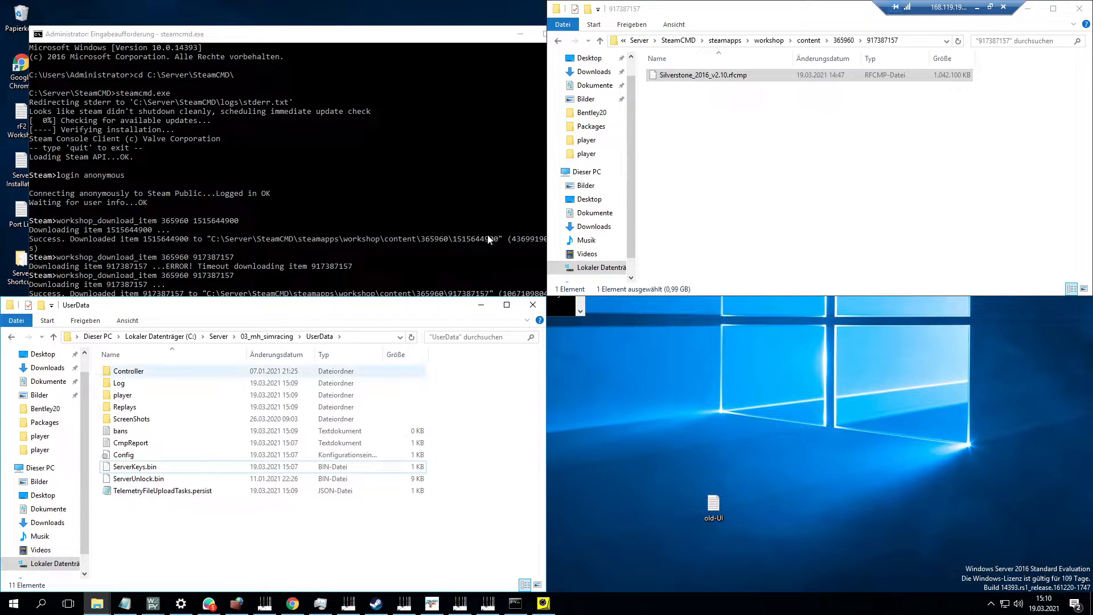
Switch from the remote session to Q-Dir, open the local rFactor 2 UserData folder and select ServerKeys.bin.
click(977, 8)
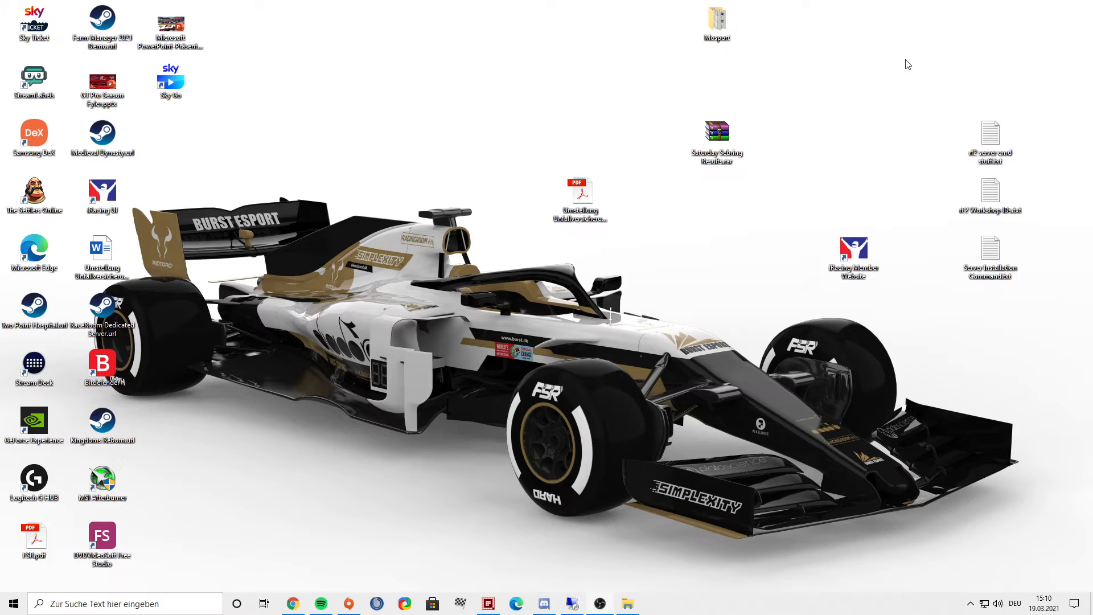
click(491, 605)
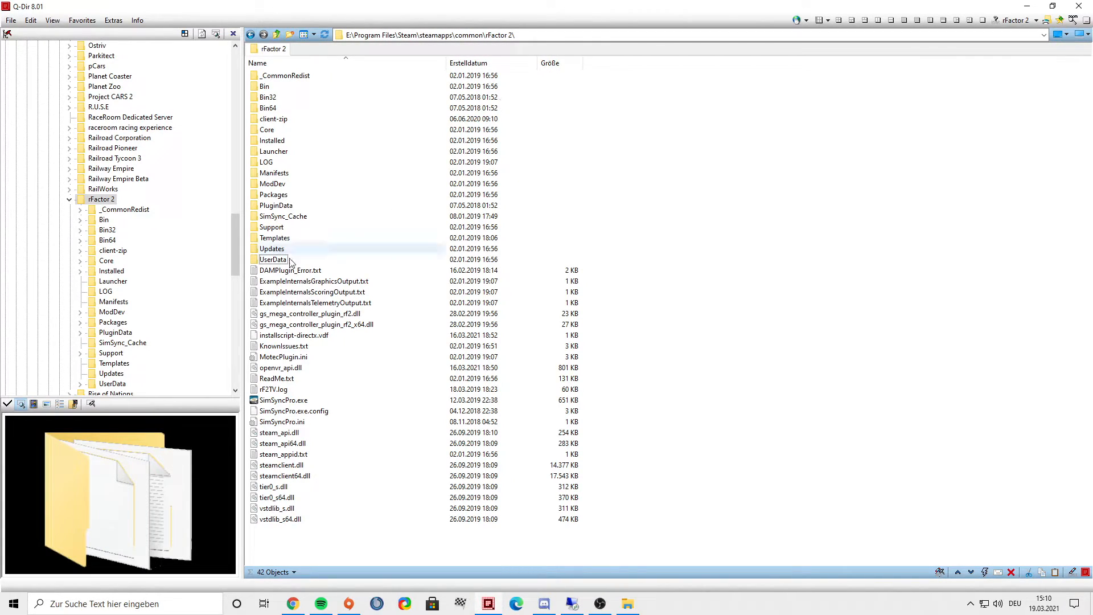
double_click(273, 262)
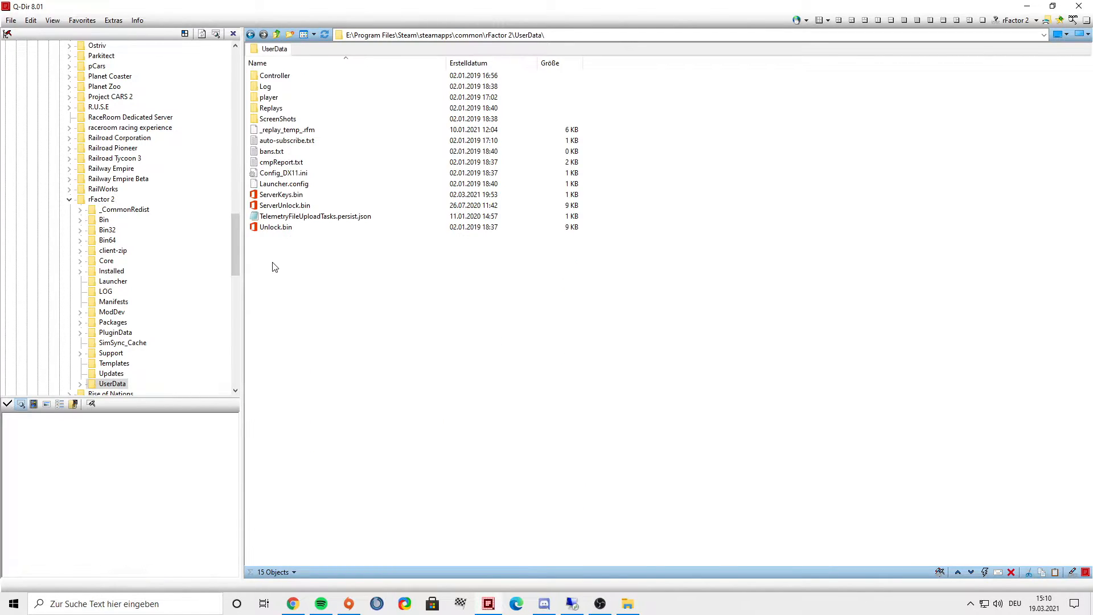
click(326, 196)
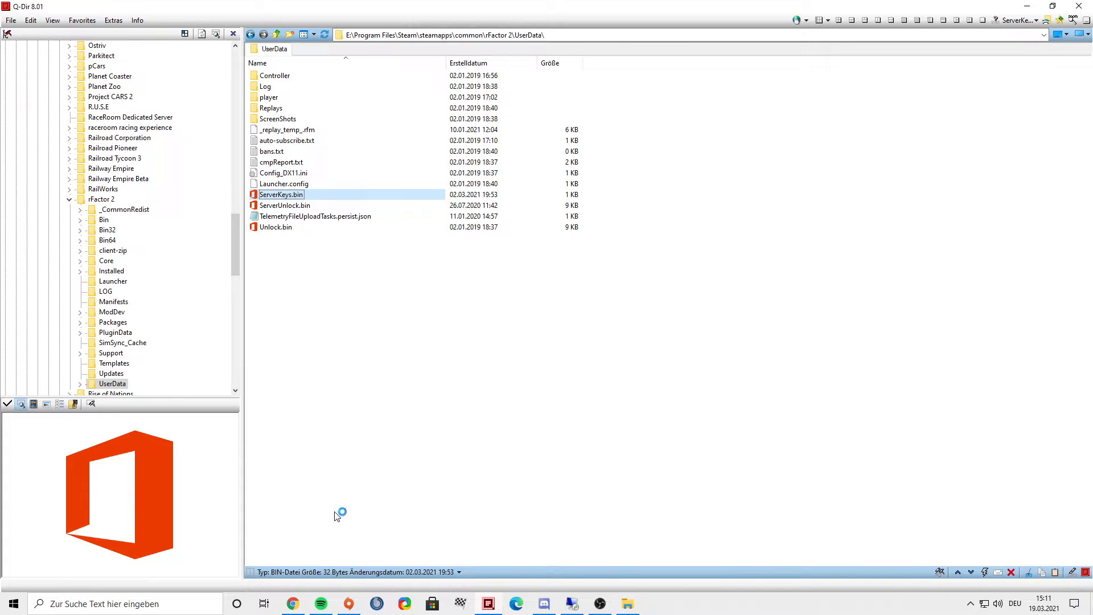
Return to the remote server session and look through the rF2 Workshop IDs text file.
click(573, 603)
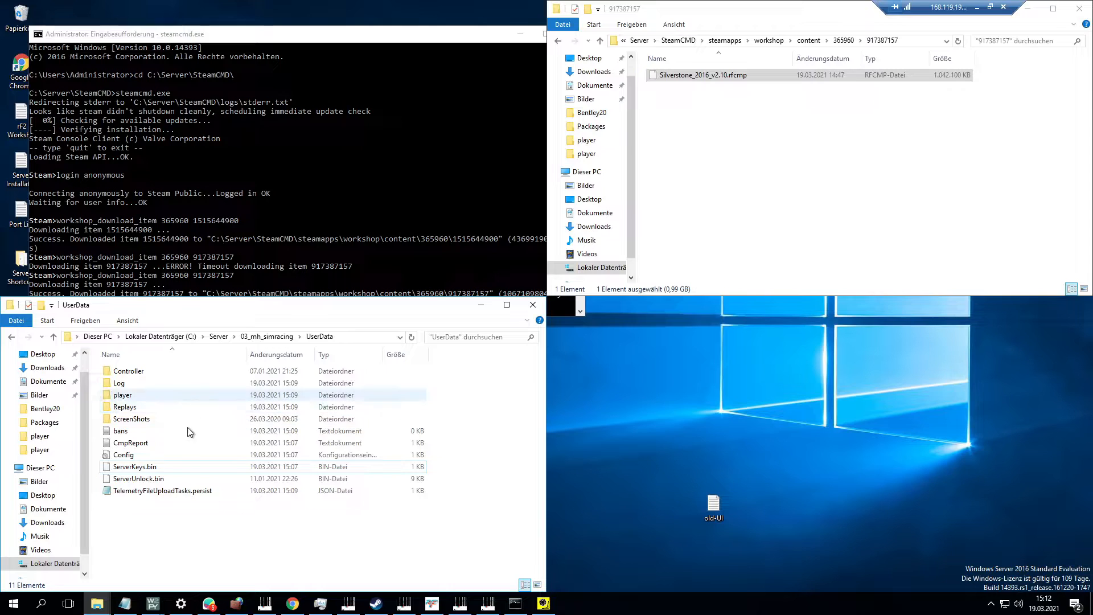
click(124, 603)
scroll(730, 332, up, 10)
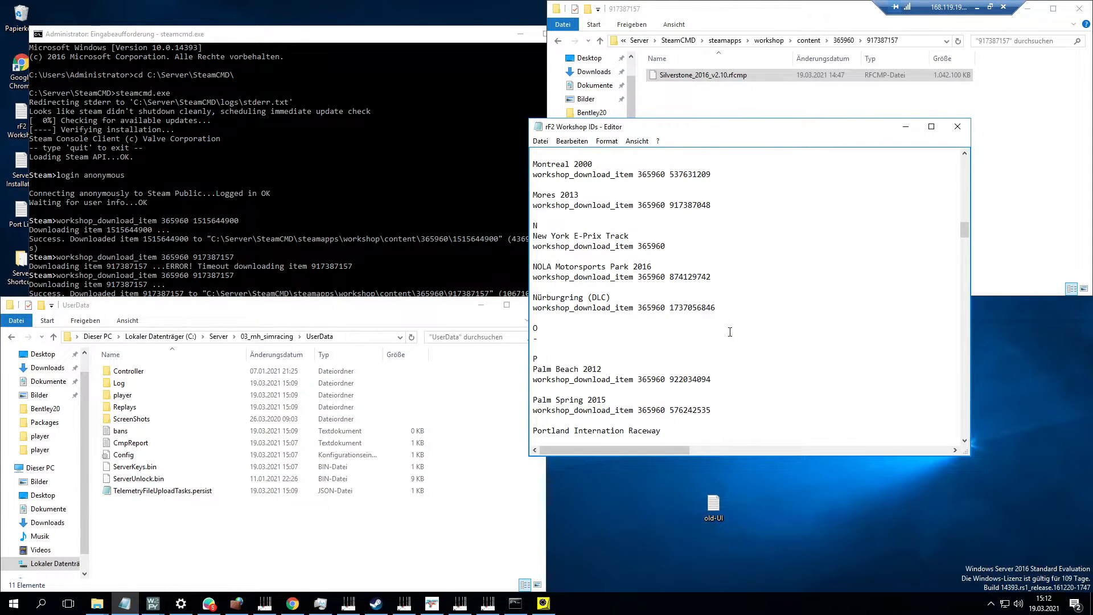
Look through the entries of the rF2 Workshop IDs text file down to the SteamCMD commands at its end.
scroll(730, 332, up, 4)
scroll(730, 332, down, 2)
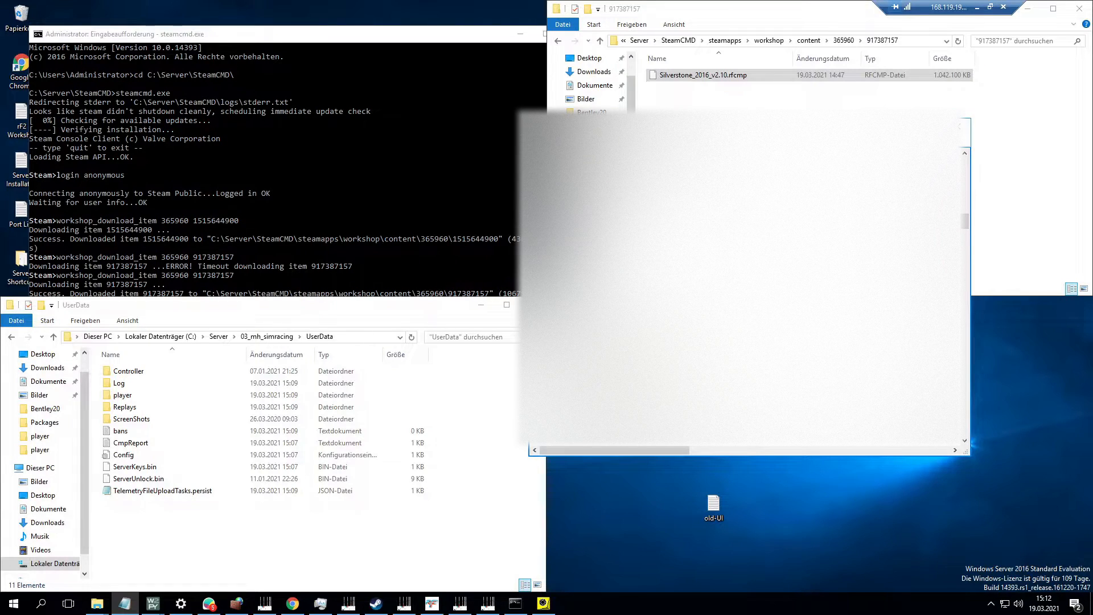
scroll(730, 332, up, 3)
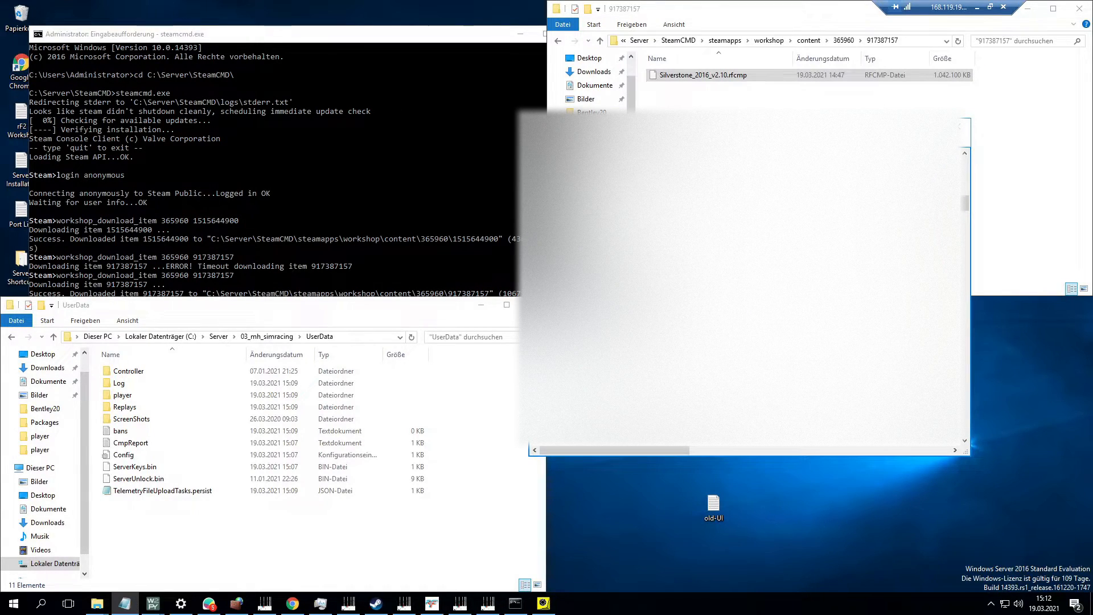
scroll(730, 332, up, 1)
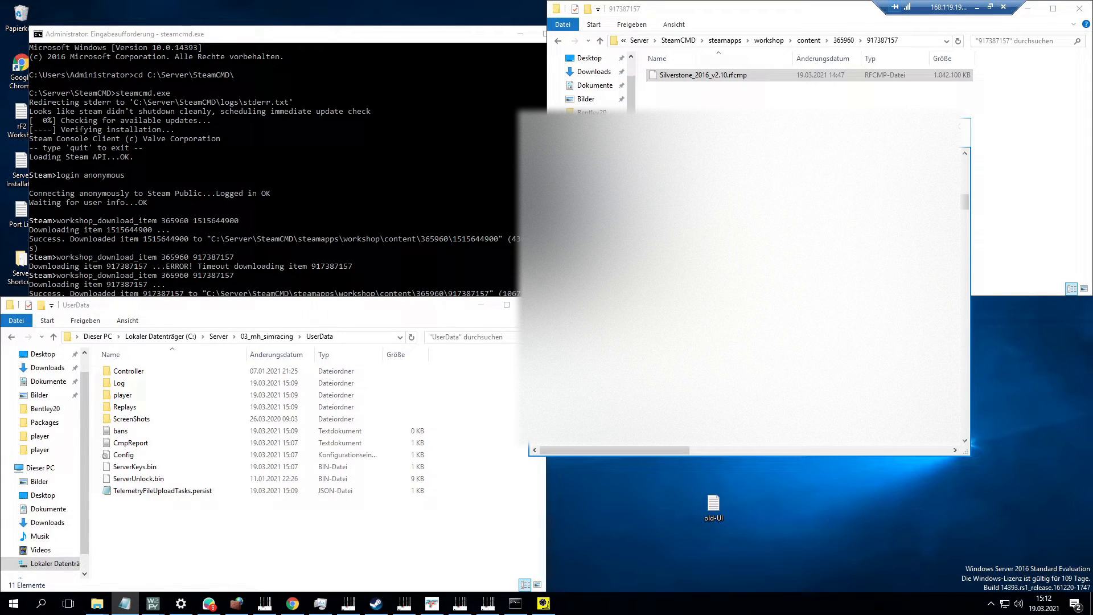
scroll(730, 332, down, 15)
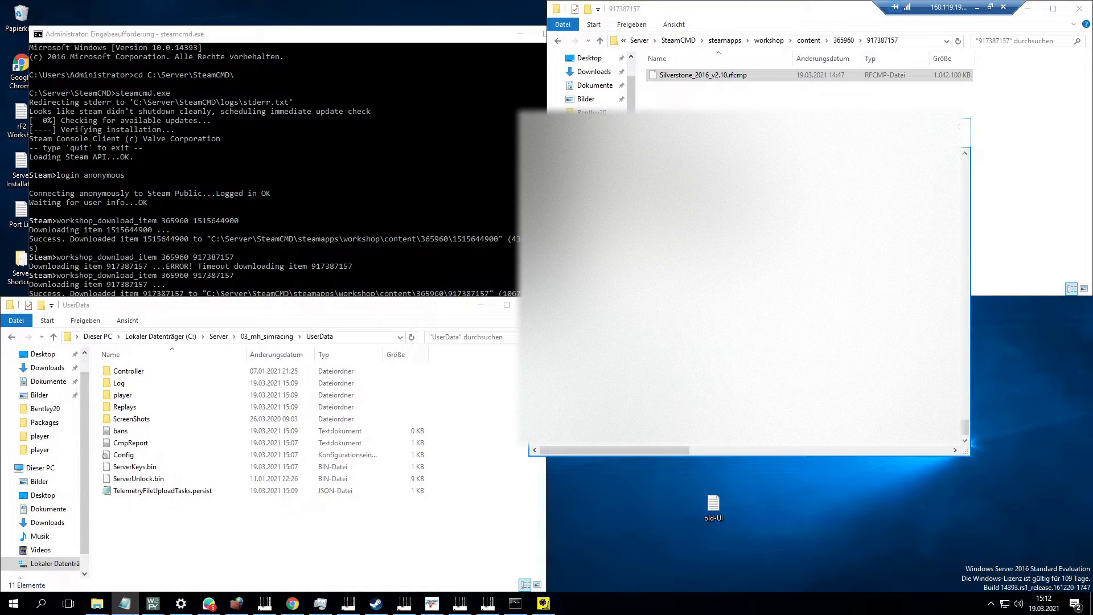
scroll(730, 332, up, 3)
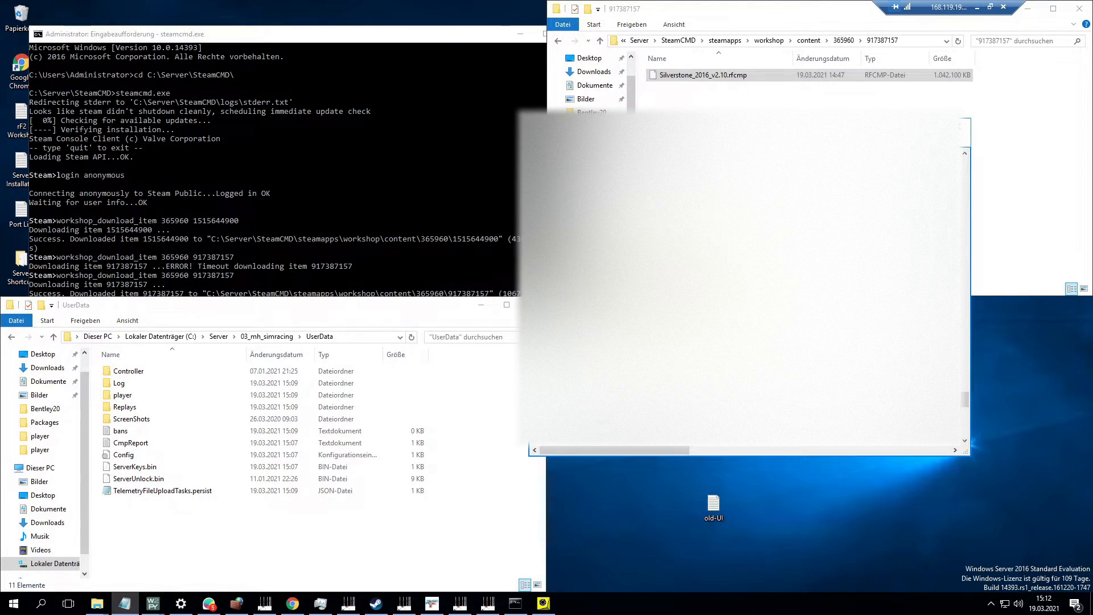
scroll(729, 332, up, 3)
scroll(730, 332, down, 5)
scroll(730, 332, down, 5)
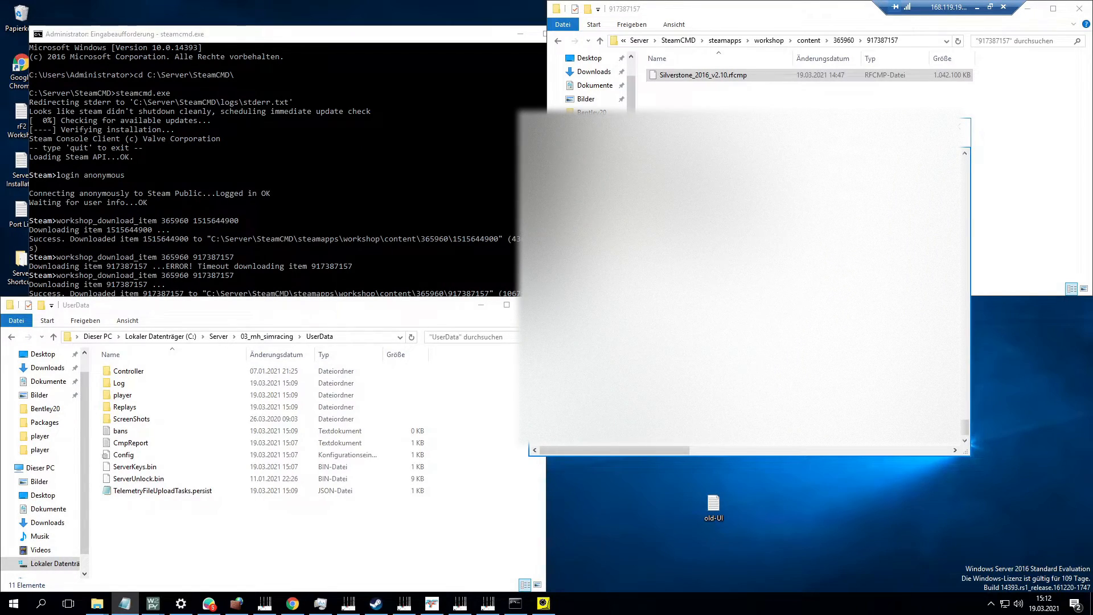
scroll(729, 331, up, 7)
scroll(730, 332, up, 8)
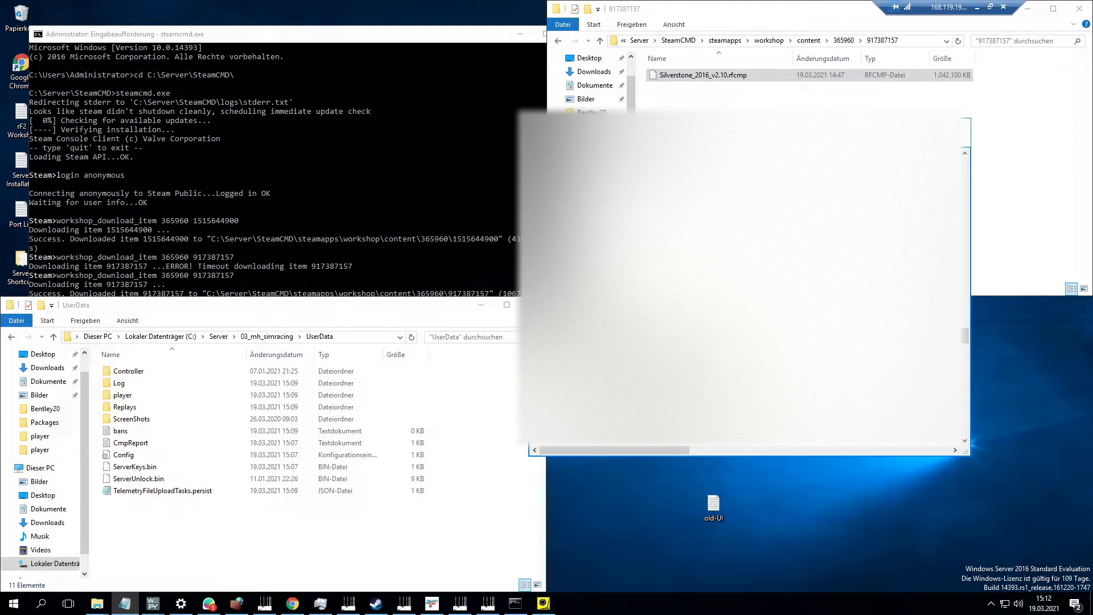
scroll(730, 332, up, 2)
scroll(730, 332, down, 1)
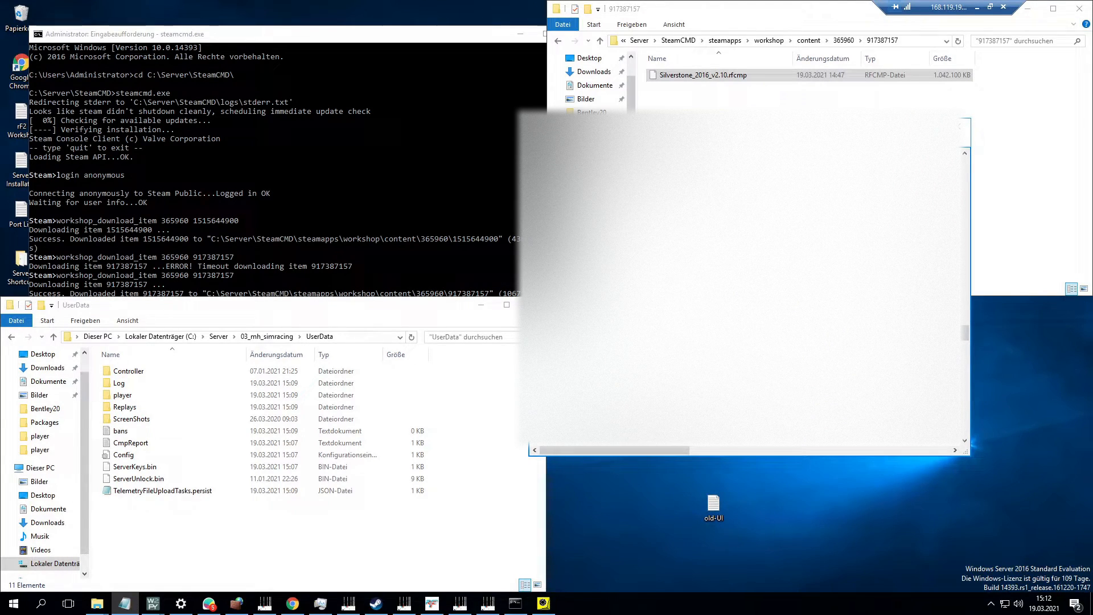
scroll(730, 331, down, 15)
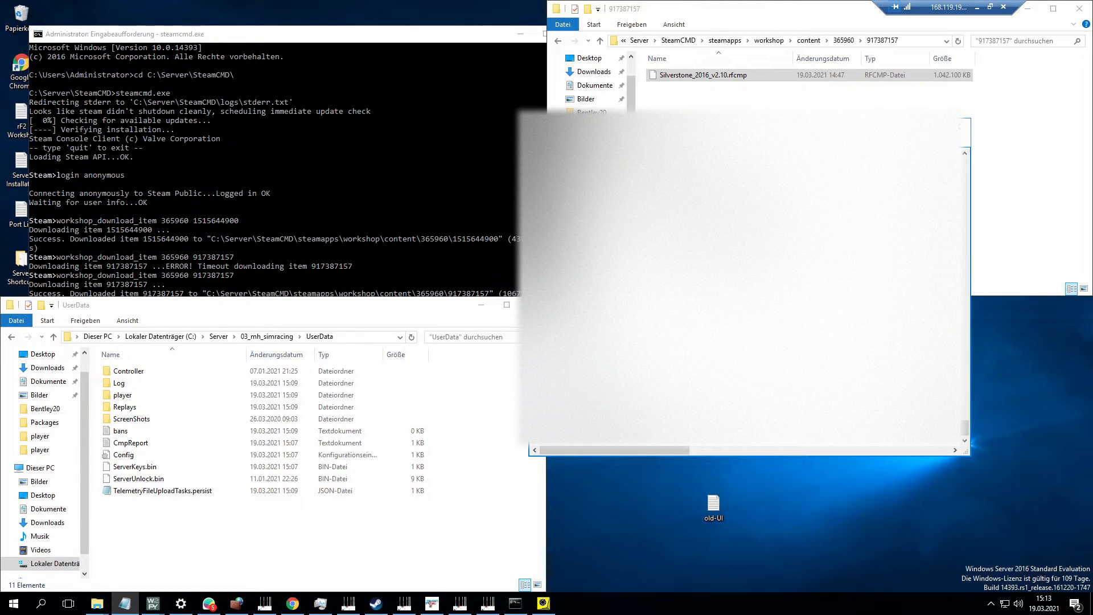
scroll(730, 332, up, 7)
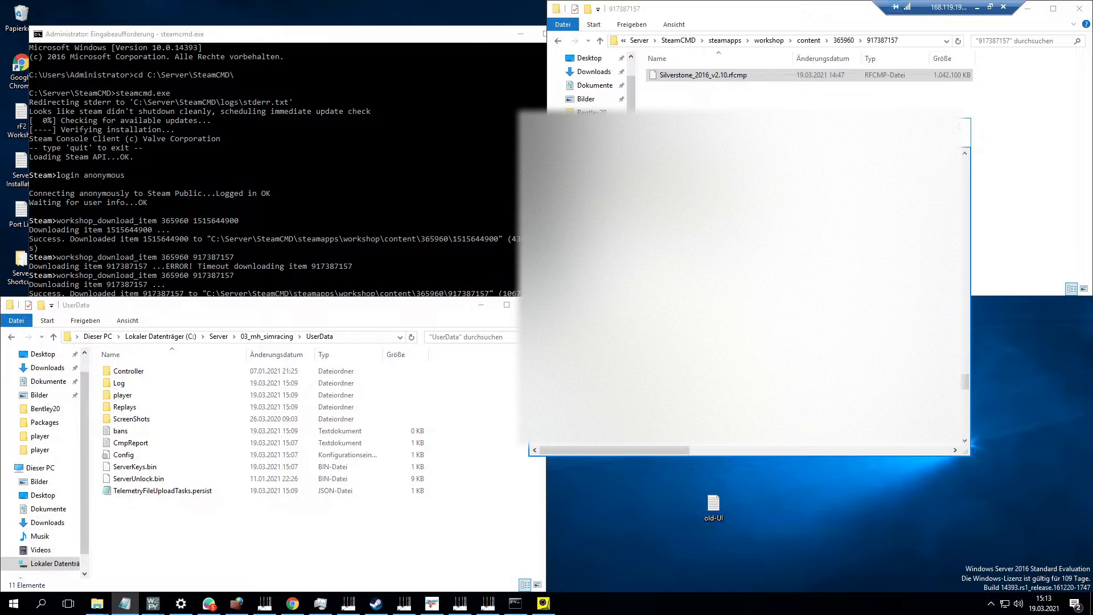
scroll(729, 332, up, 1)
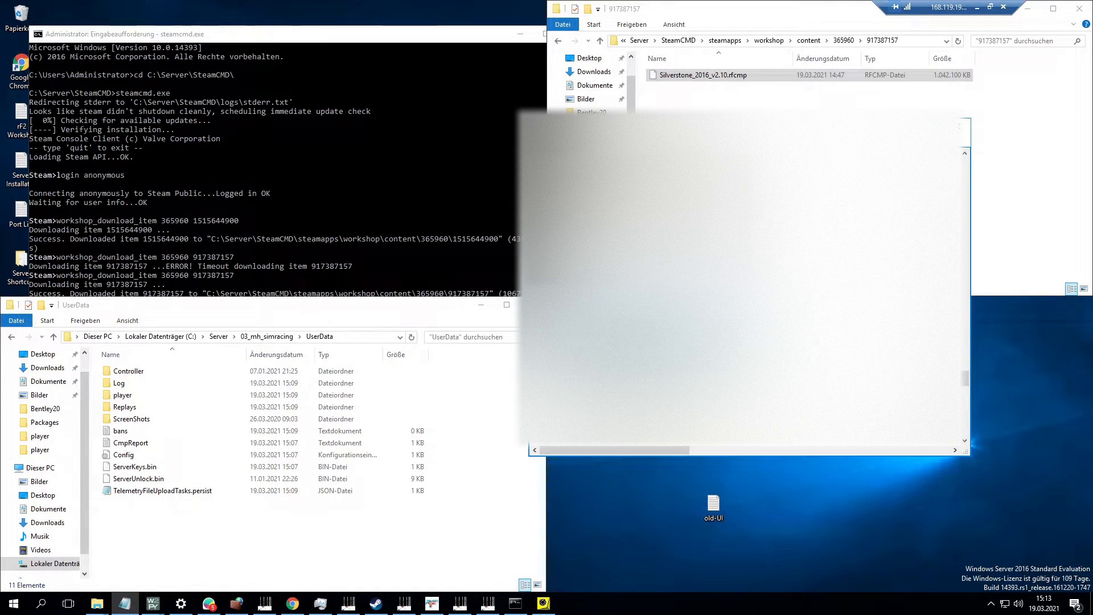
scroll(730, 332, down, 4)
scroll(729, 332, down, 3)
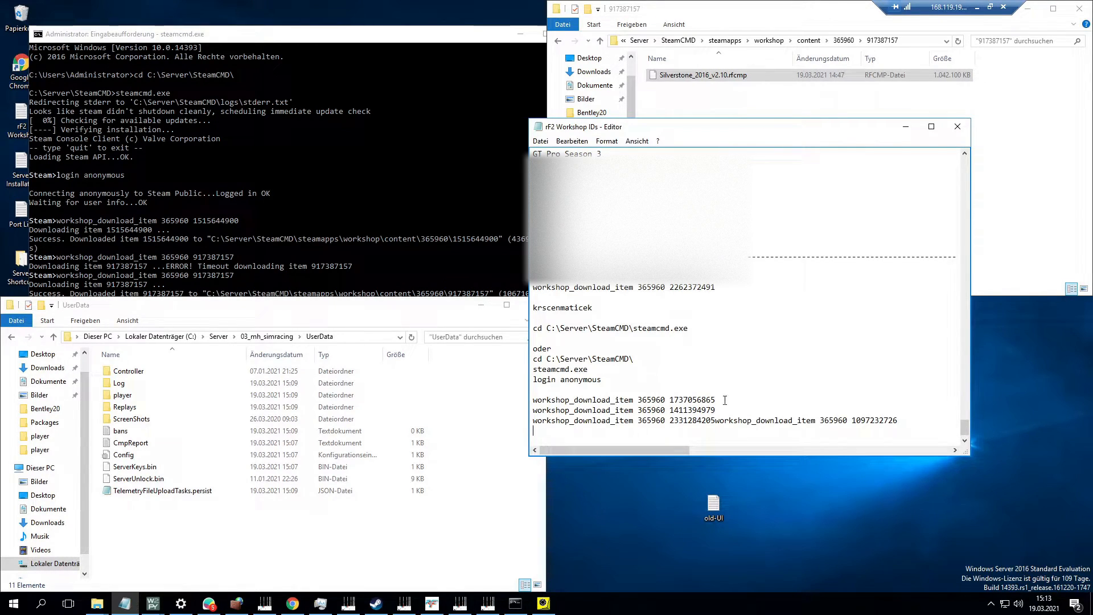
click(715, 420)
key(Return)
drag(746, 435, 523, 405)
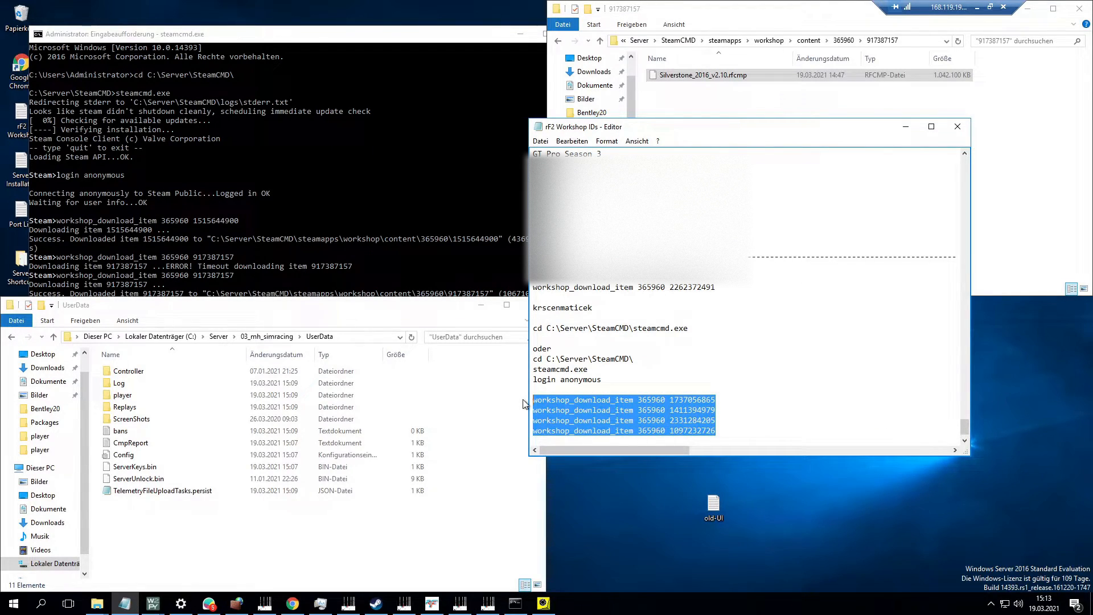
Try to paste the download commands at the SteamCMD prompt.
click(323, 271)
click(67, 312)
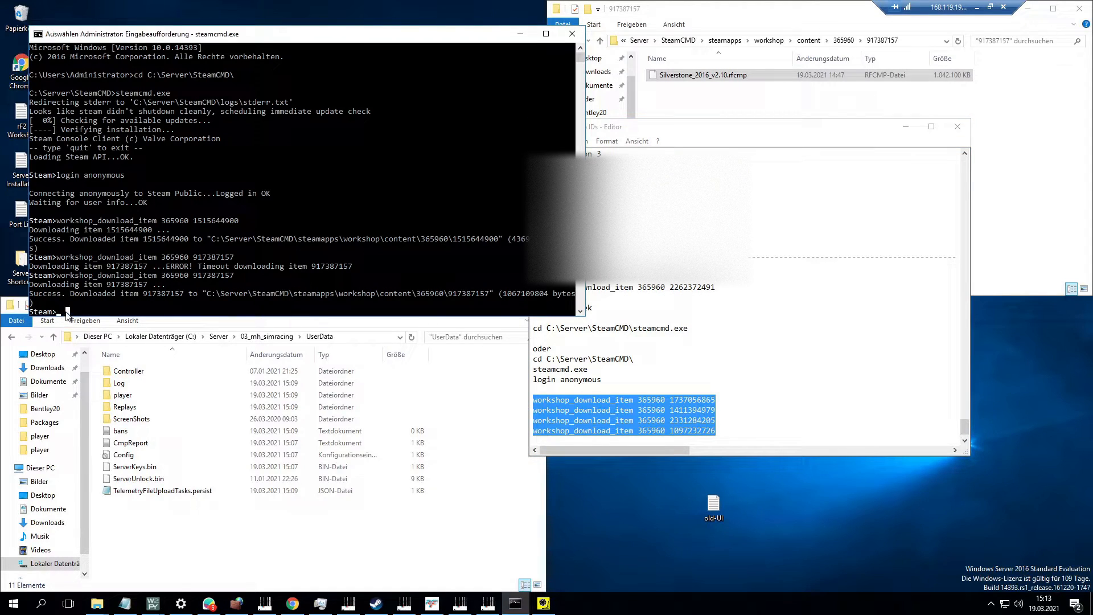
right_click(67, 313)
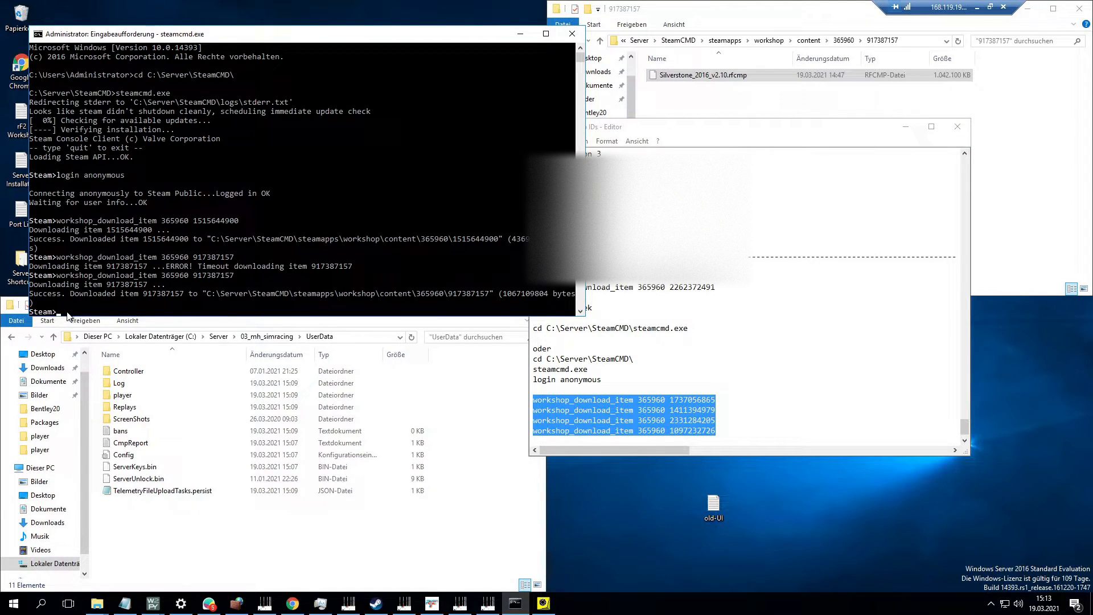
click(77, 312)
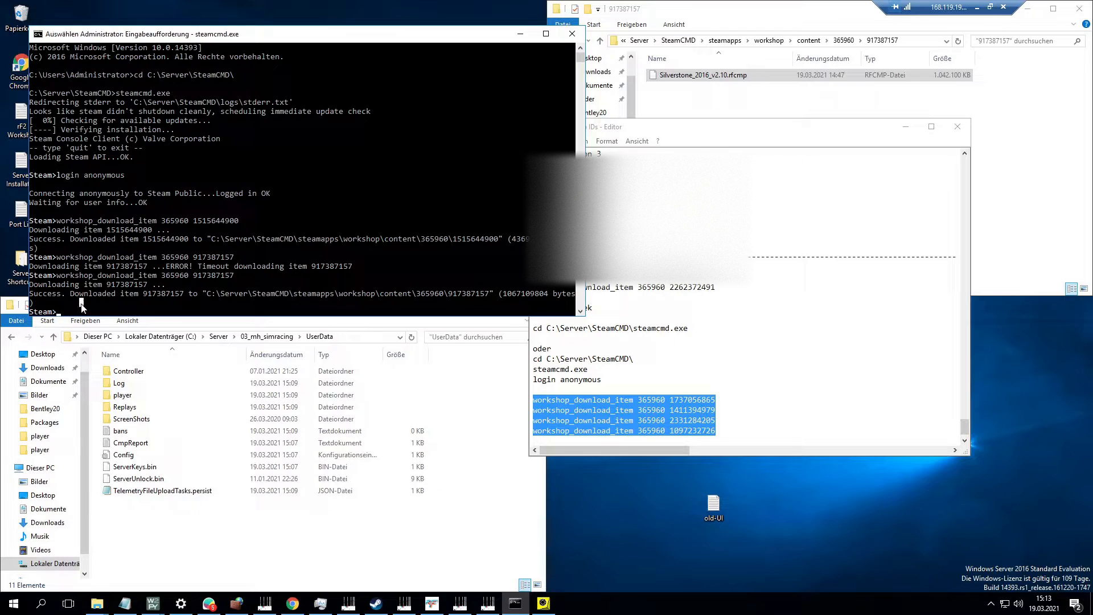
right_click(79, 311)
click(159, 276)
drag(253, 34, 263, 22)
click(182, 209)
scroll(101, 263, down, 5)
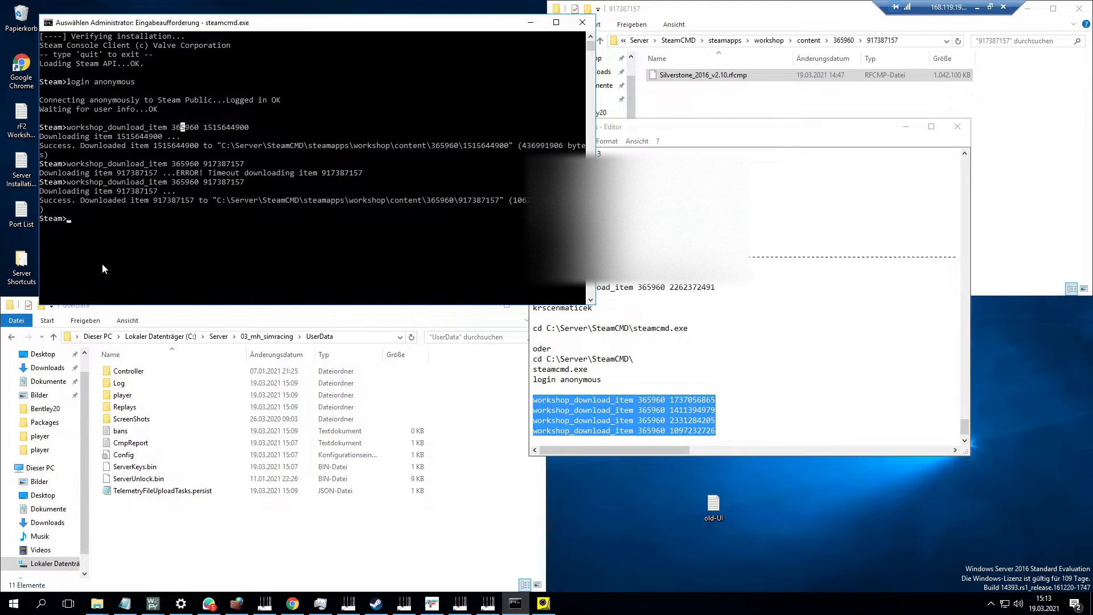
click(106, 192)
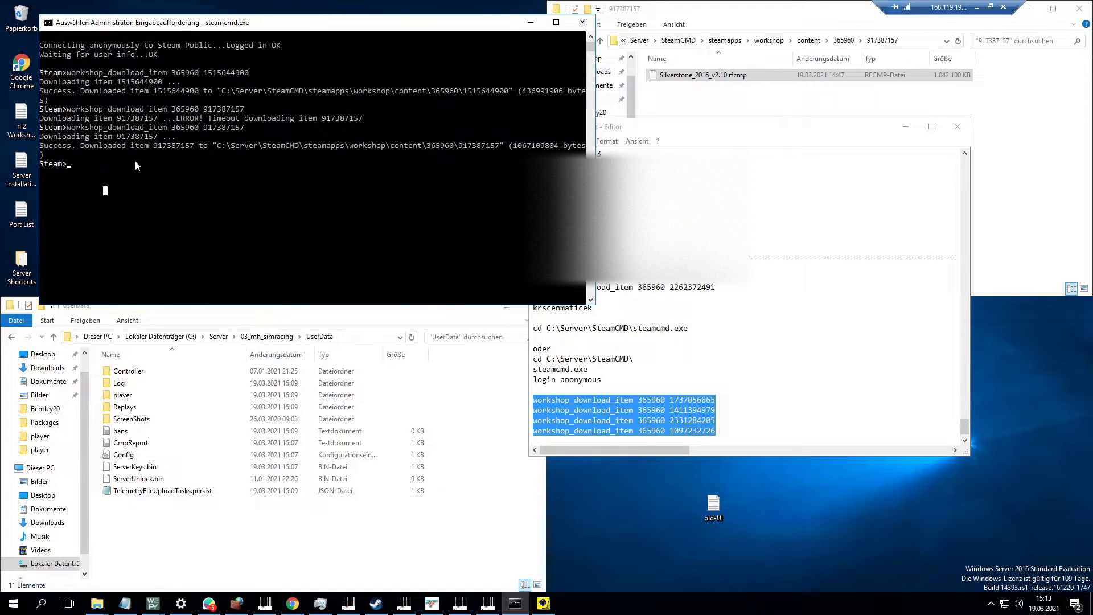
right_click(635, 413)
click(668, 450)
click(101, 162)
right_click(130, 169)
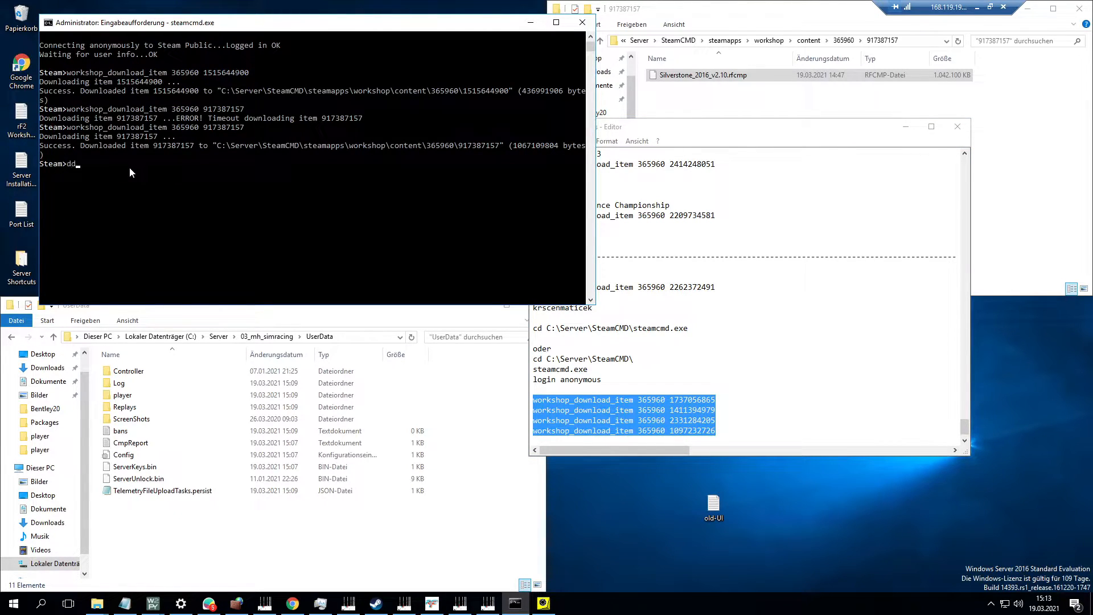
right_click(128, 167)
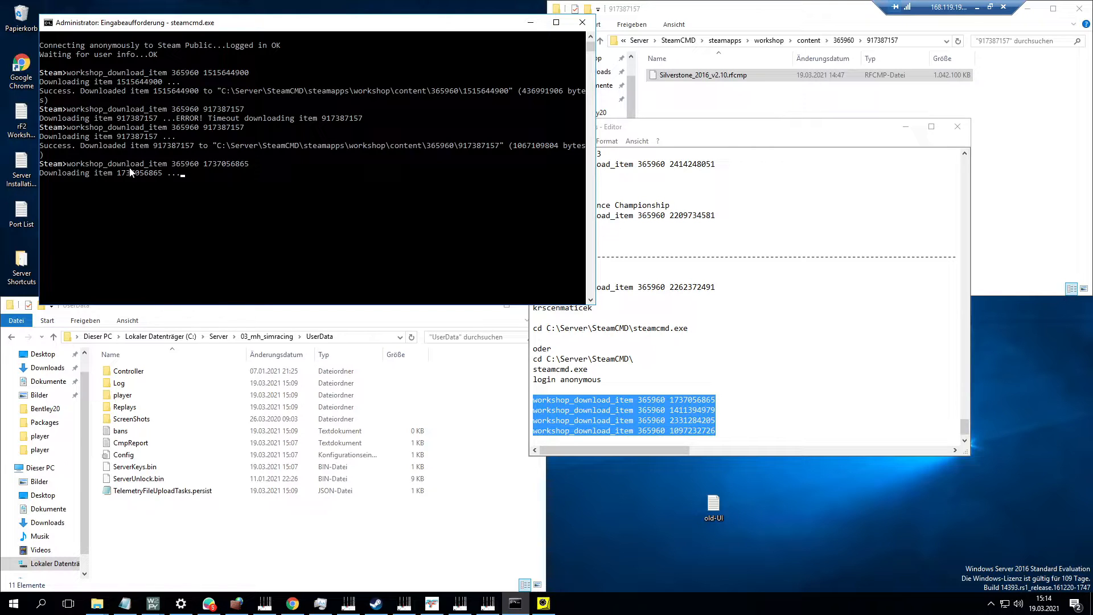
Minimize the Workshop IDs text file and open the Packages folder of 03_mh_simracing.
click(906, 127)
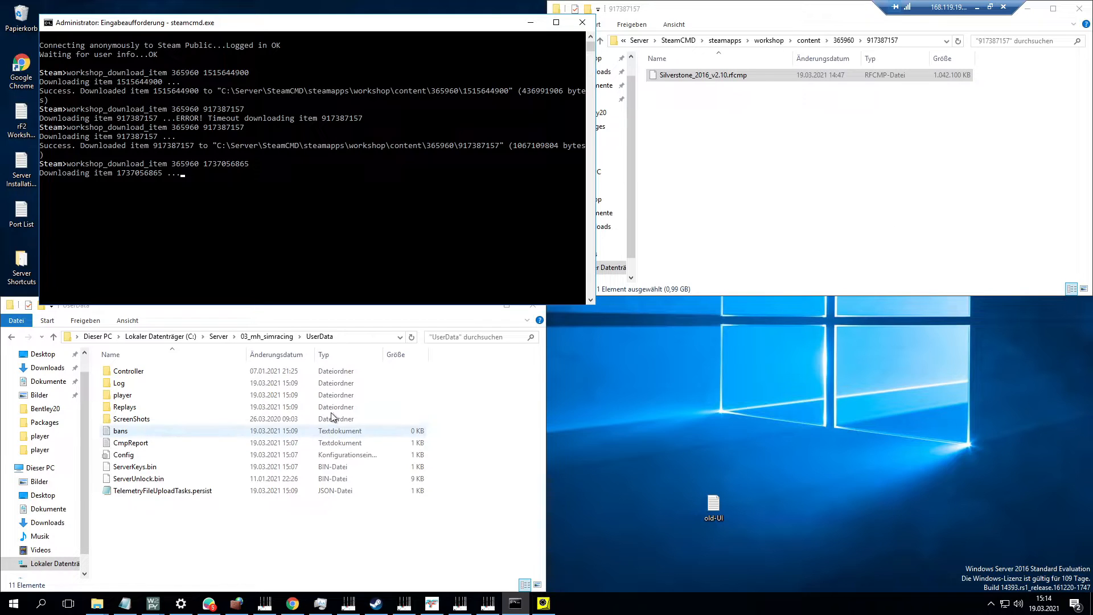
click(267, 337)
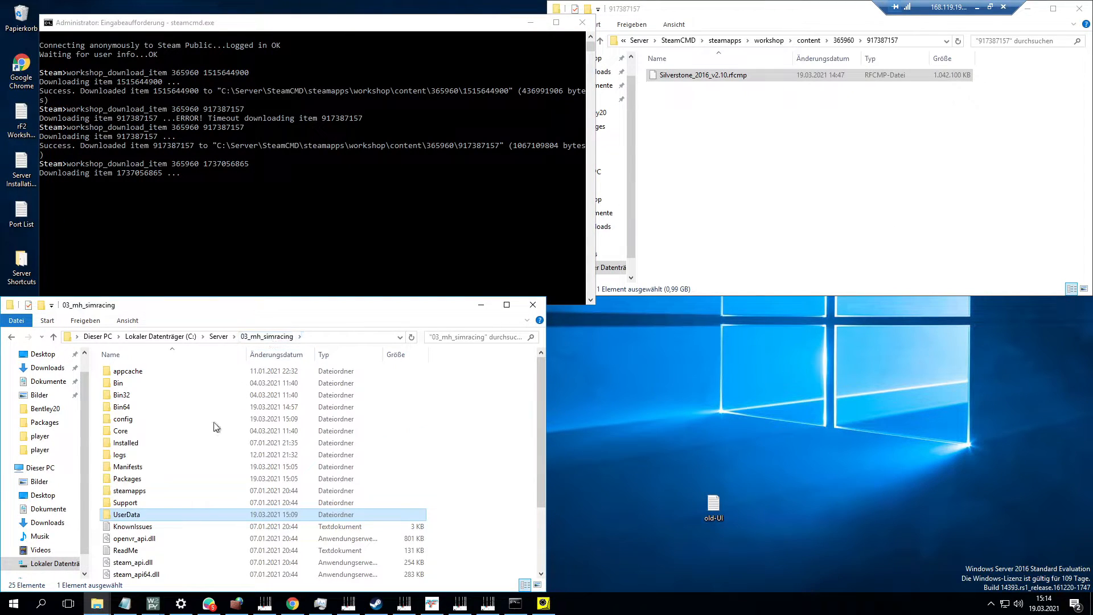
double_click(150, 480)
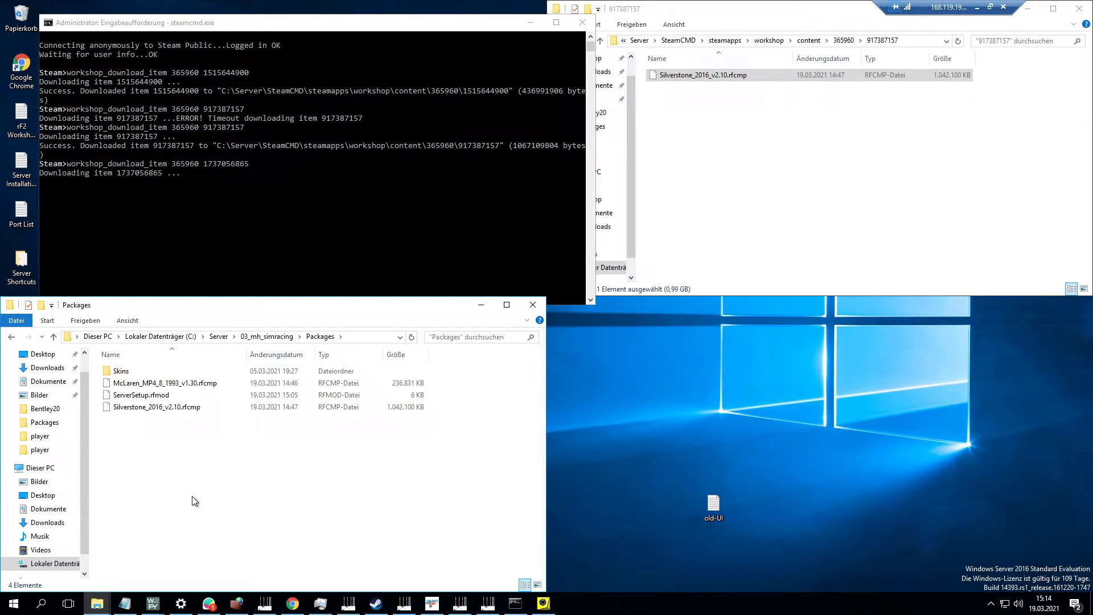
click(752, 223)
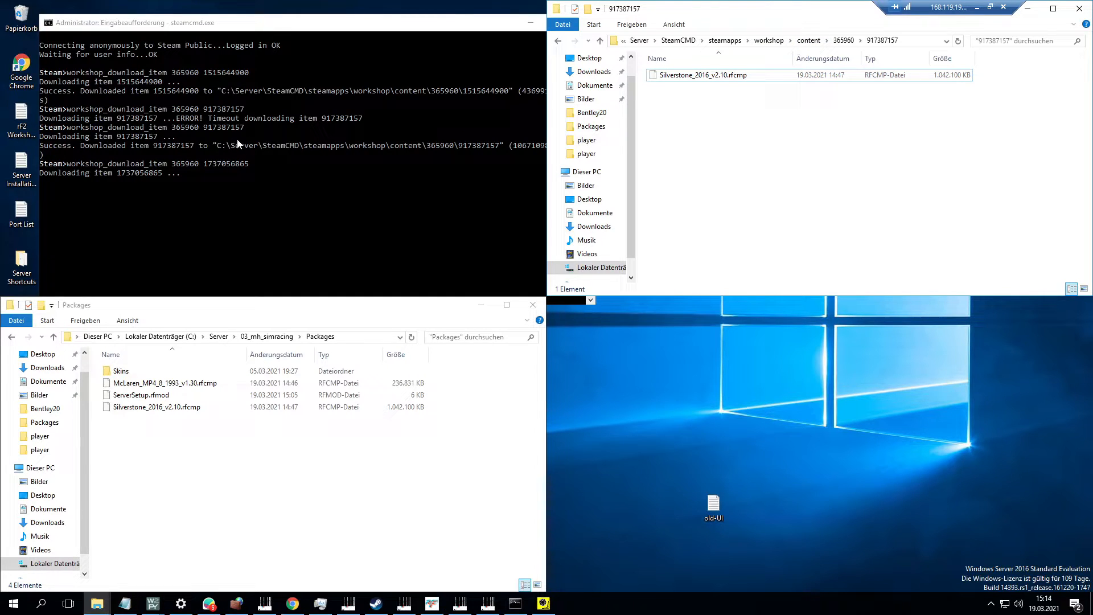
click(840, 42)
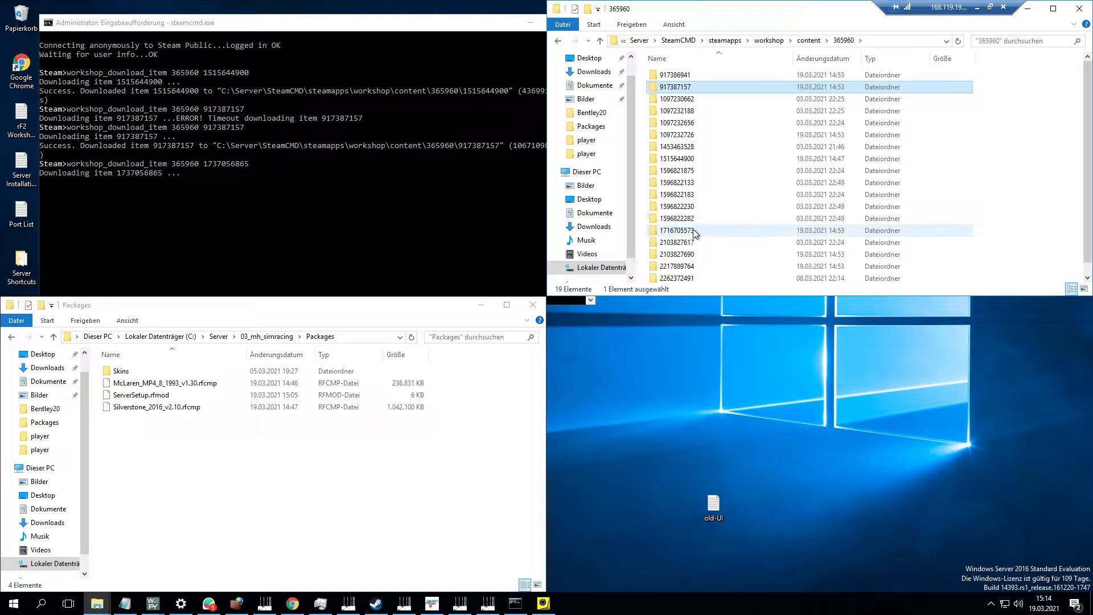
mouse_move(709, 233)
scroll(727, 270, down, 1)
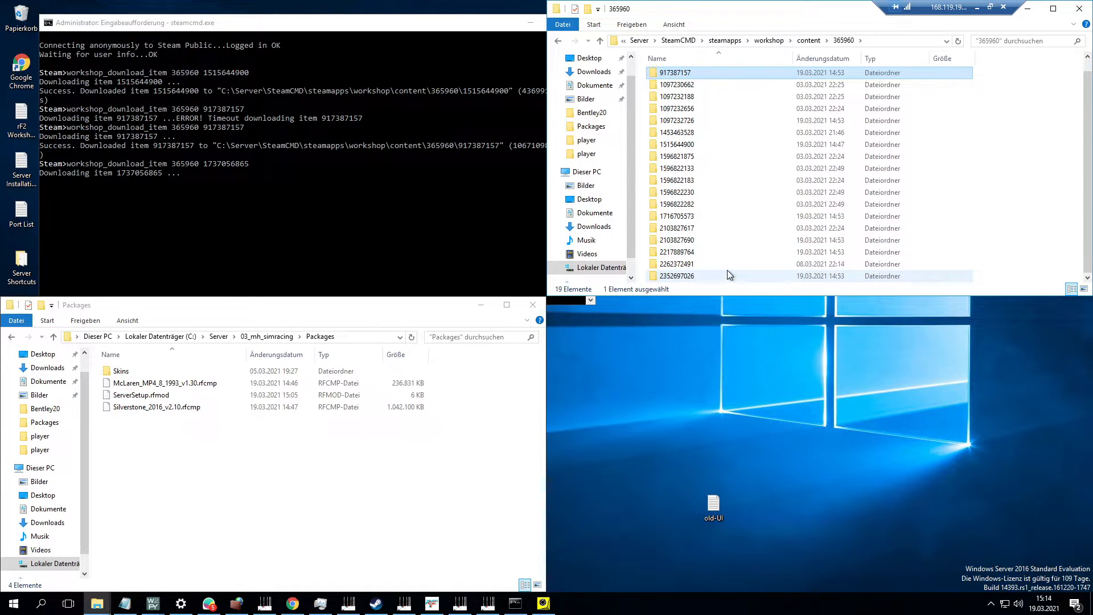
mouse_move(727, 272)
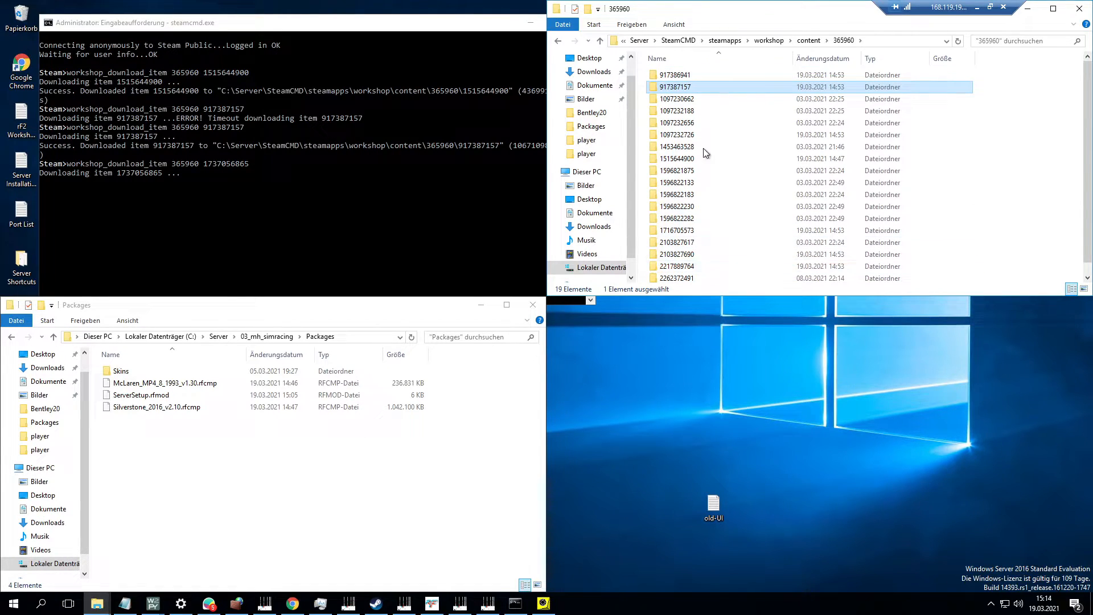
double_click(709, 98)
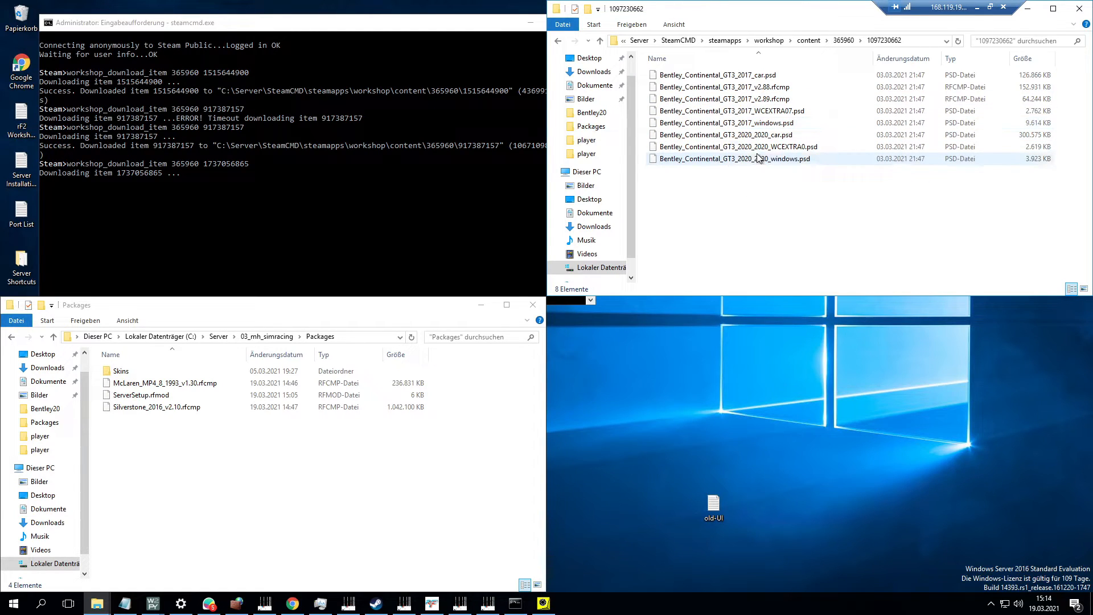
key(BackSpace)
double_click(688, 273)
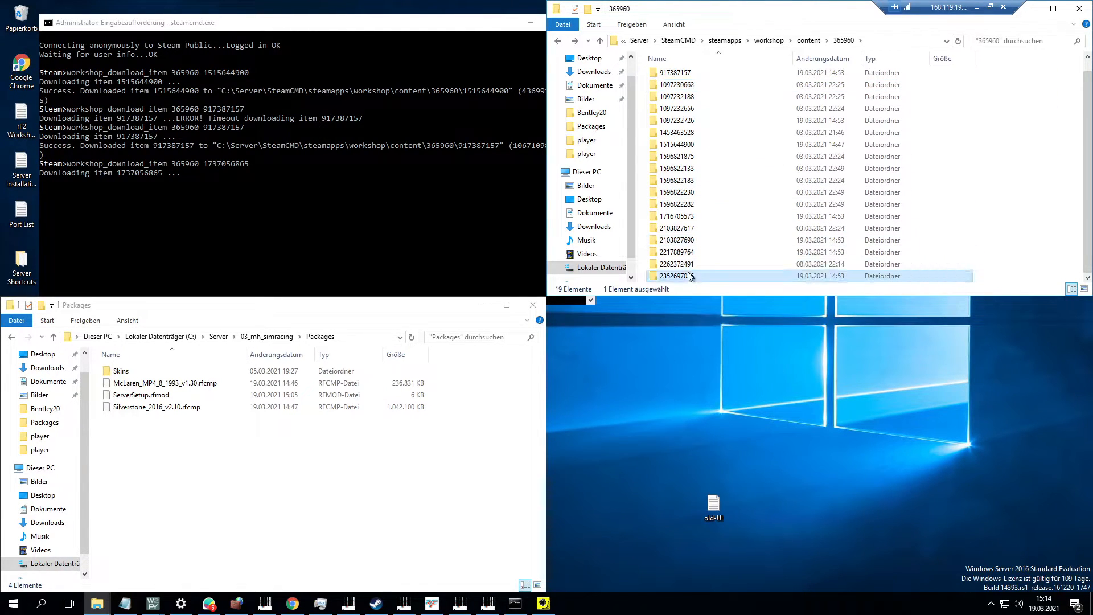
key(BackSpace)
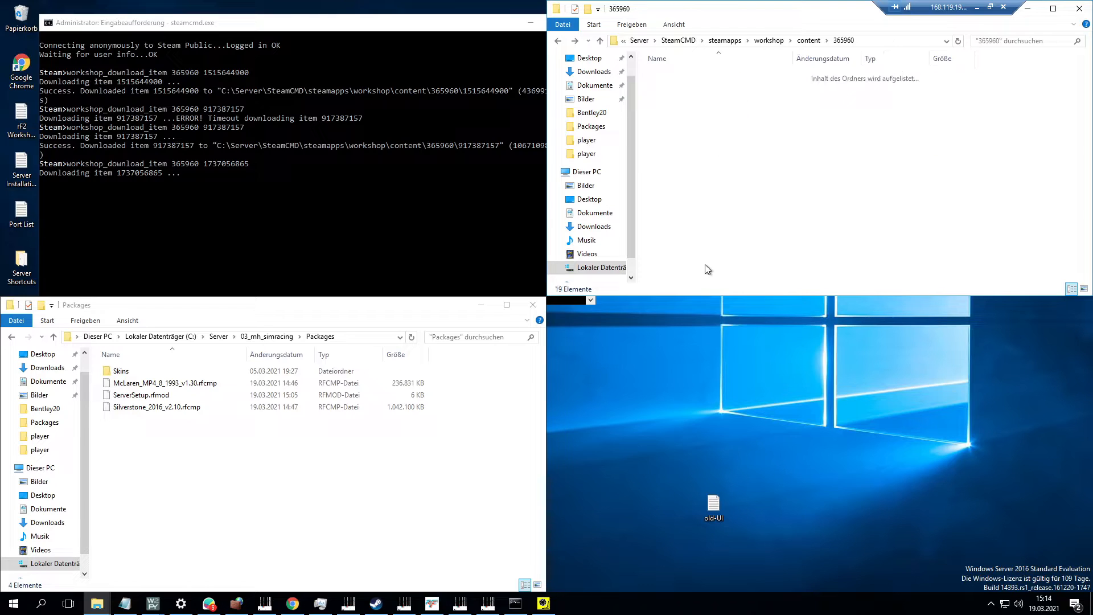
click(698, 263)
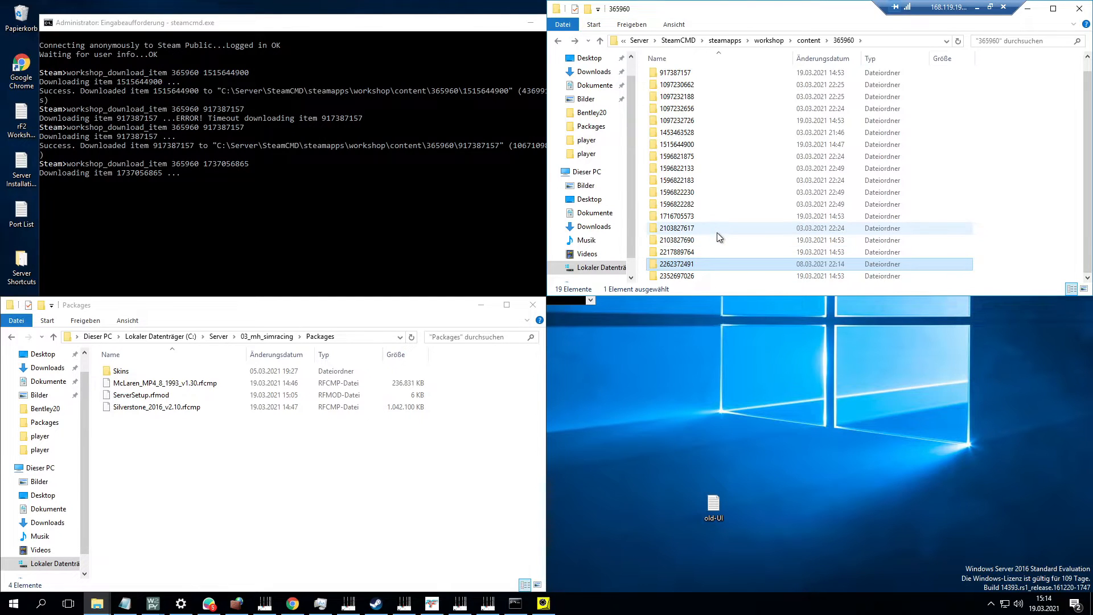
scroll(716, 233, up, 1)
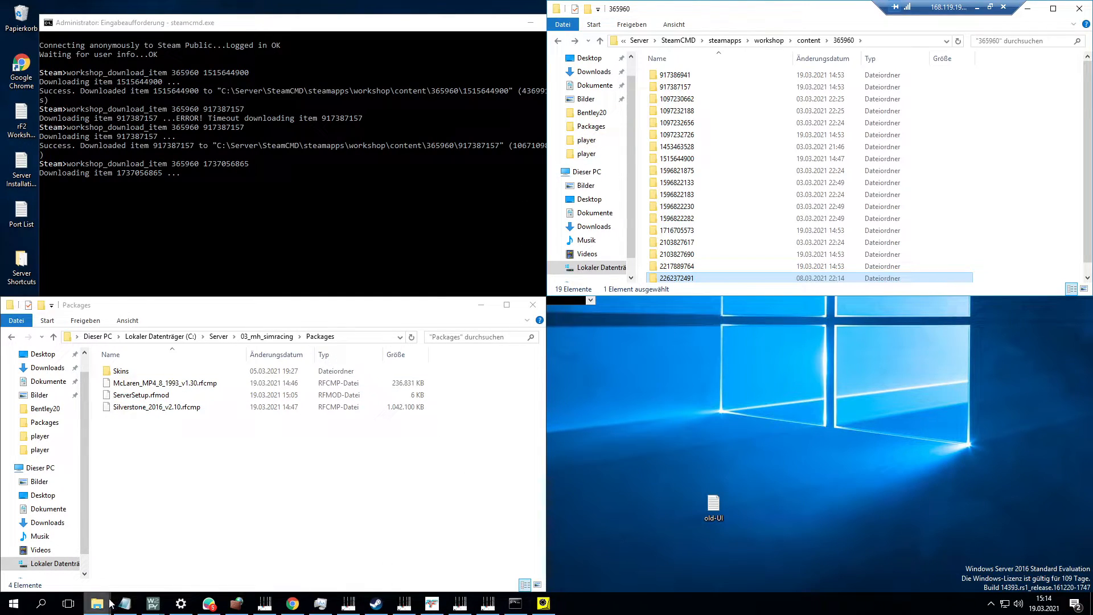
Bring back the rF2 Workshop IDs text file and move its window below the workshop folder listing.
mouse_move(108, 602)
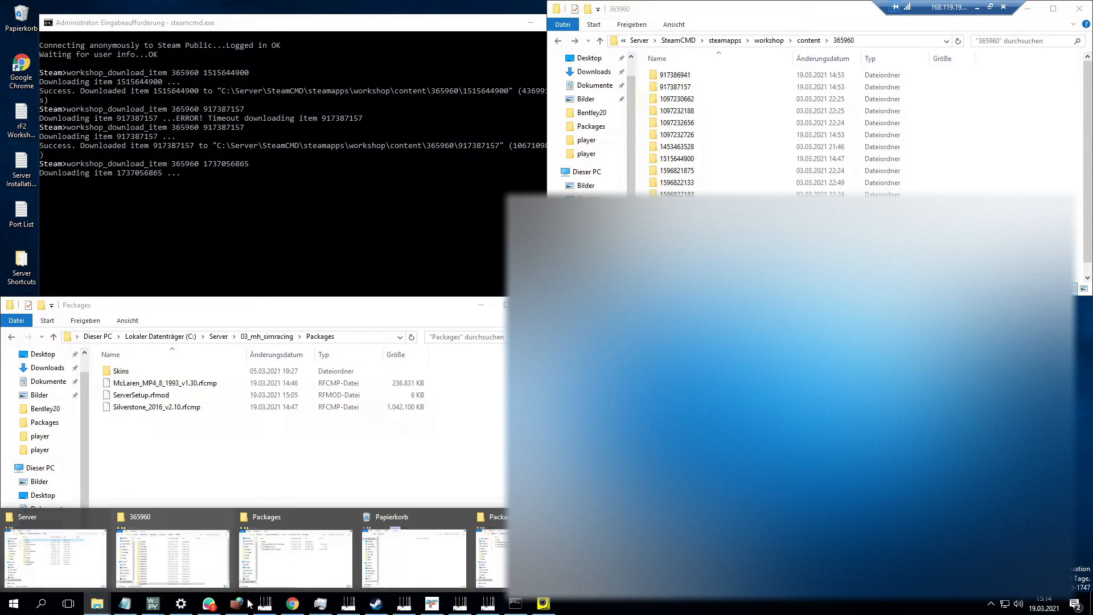
click(125, 602)
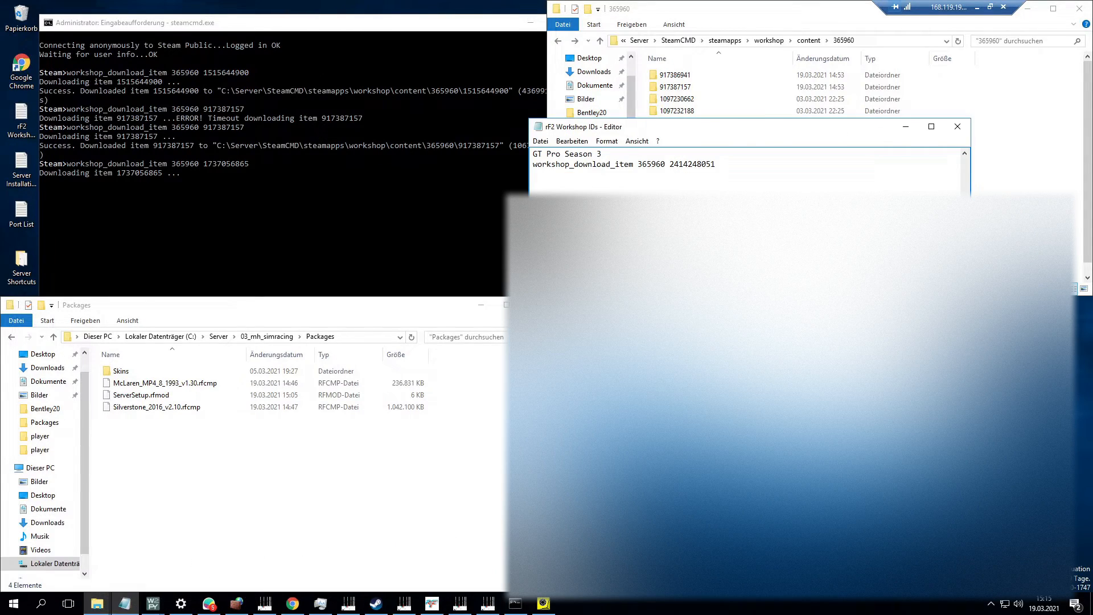
drag(773, 128, 782, 322)
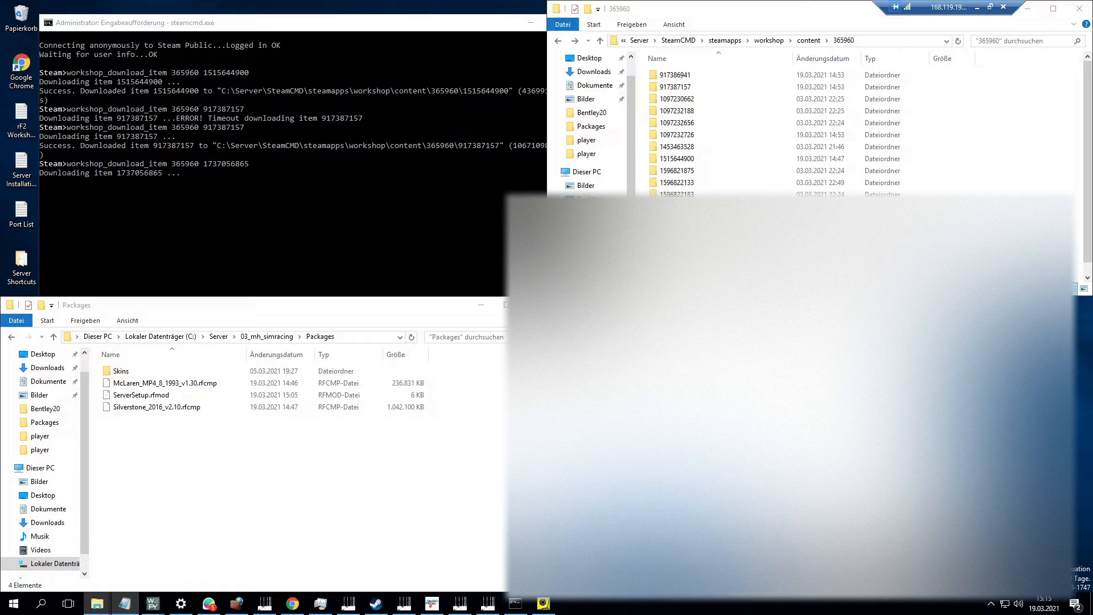
click(783, 256)
scroll(783, 256, down, 1)
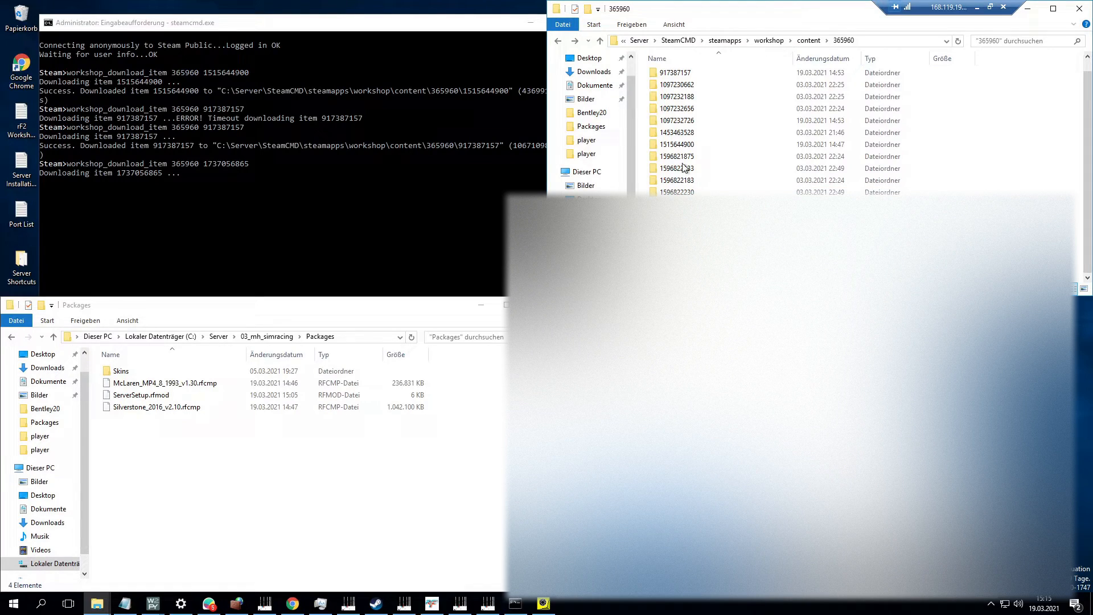
double_click(702, 119)
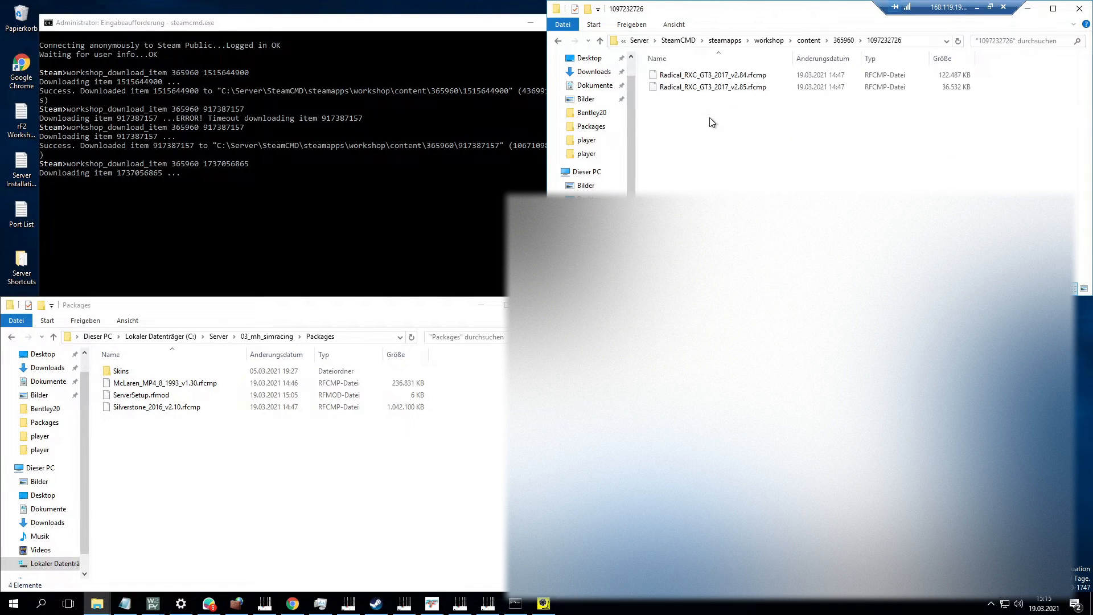
drag(755, 103, 748, 78)
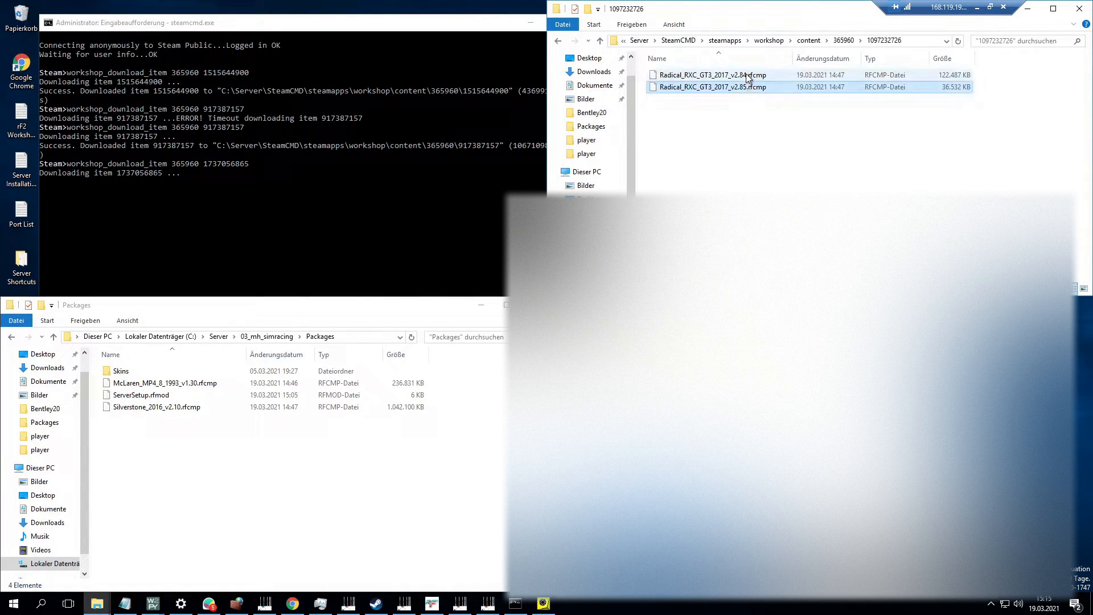
click(270, 501)
key(ctrl+v)
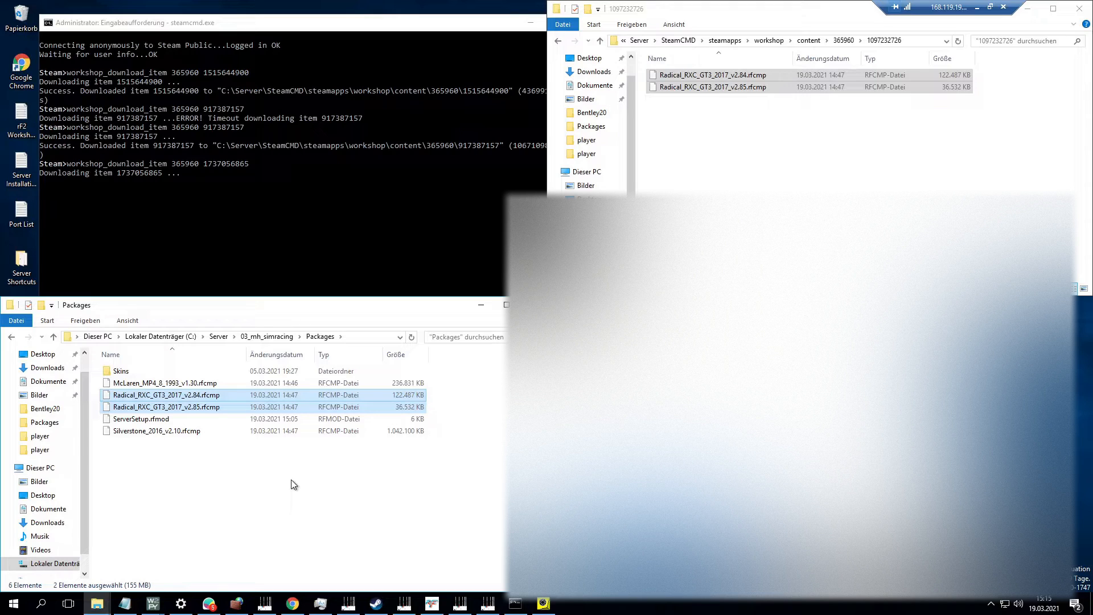
click(846, 43)
click(845, 41)
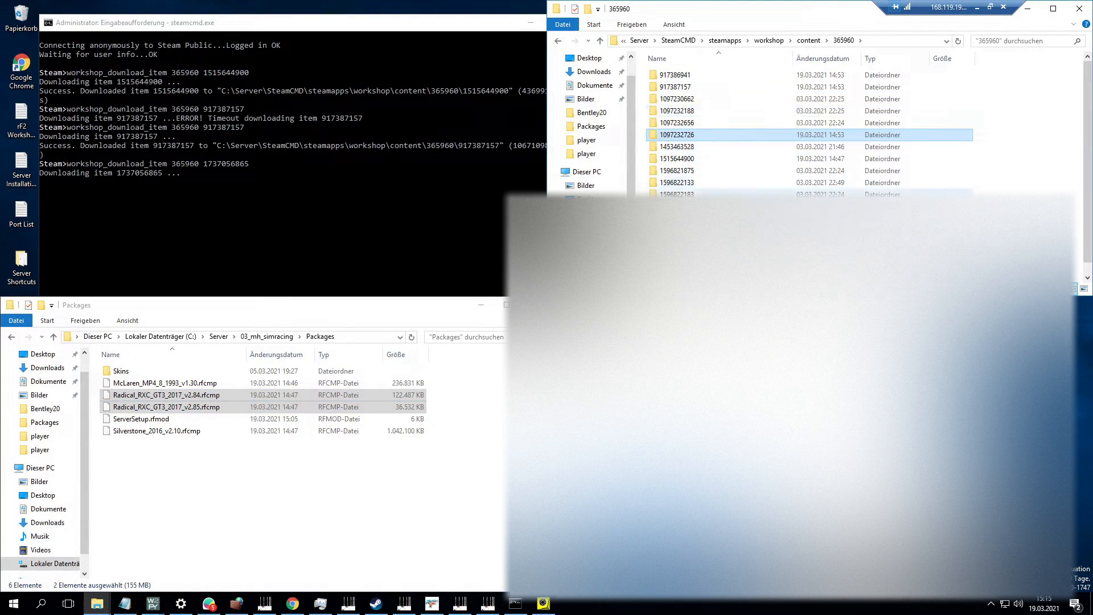
double_click(684, 242)
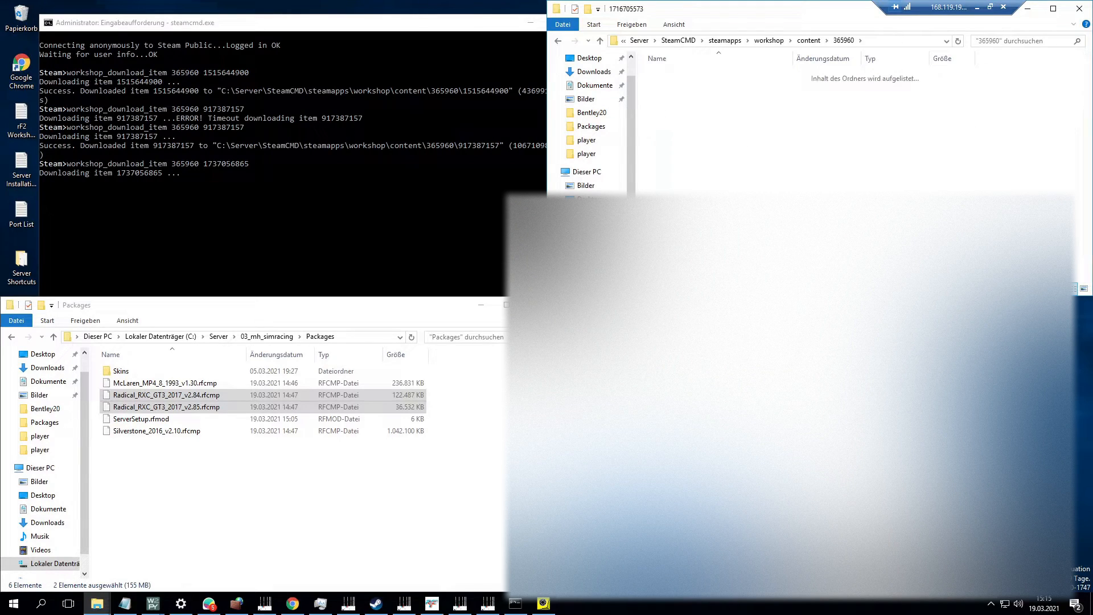
click(840, 41)
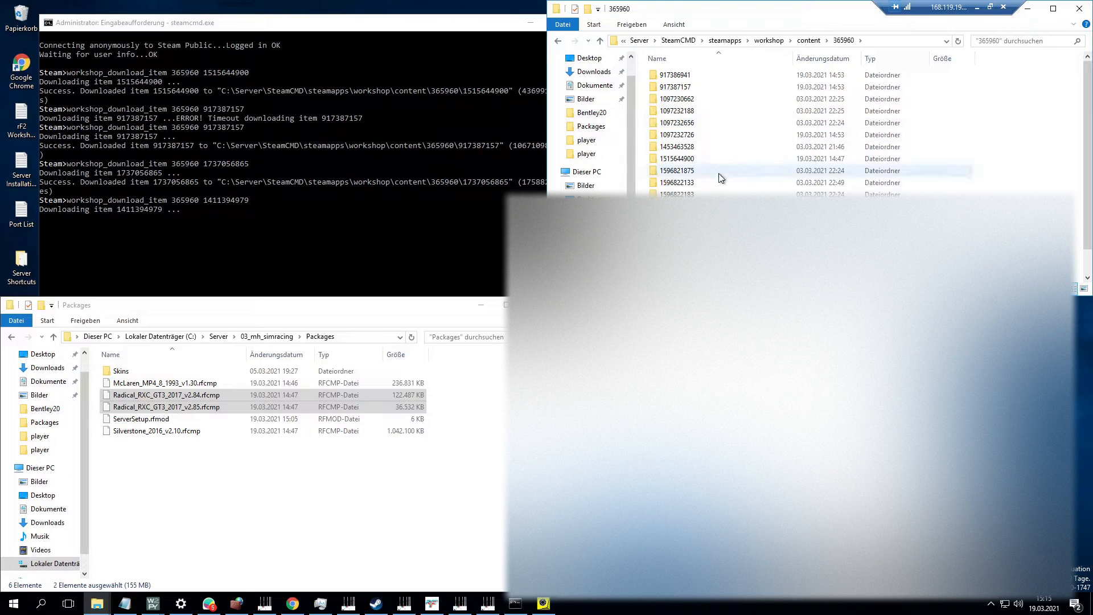
double_click(686, 243)
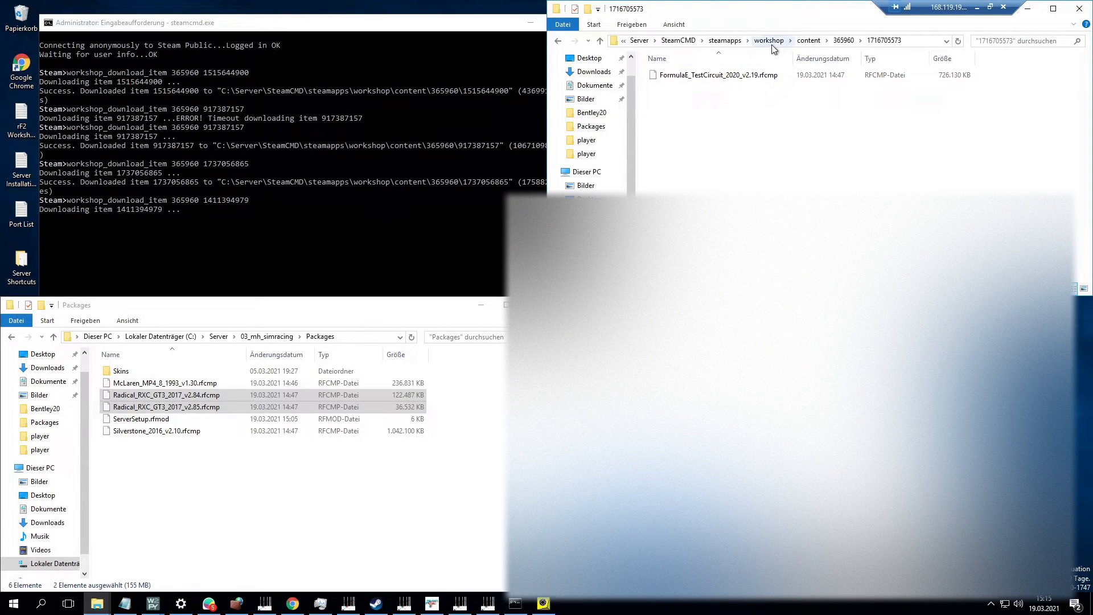
click(840, 42)
double_click(686, 254)
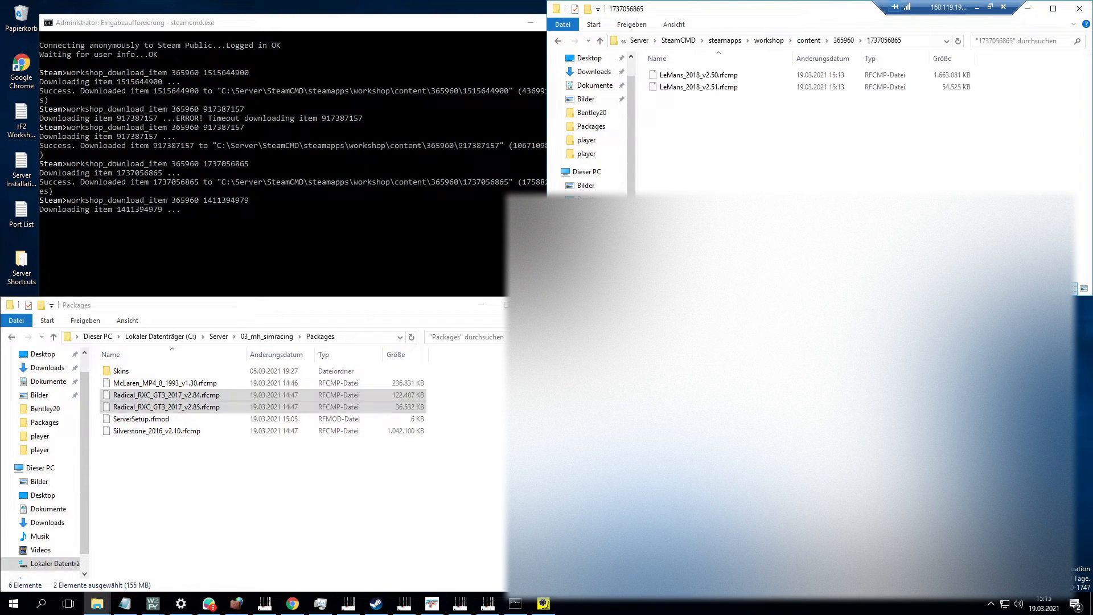
key(ctrl+a)
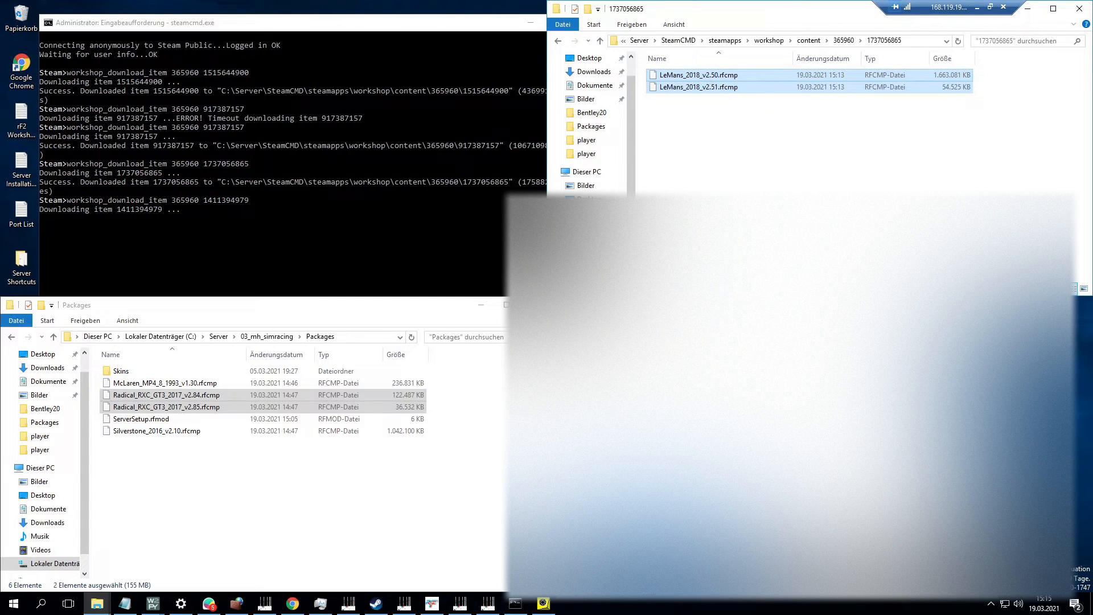
click(267, 483)
key(ctrl+v)
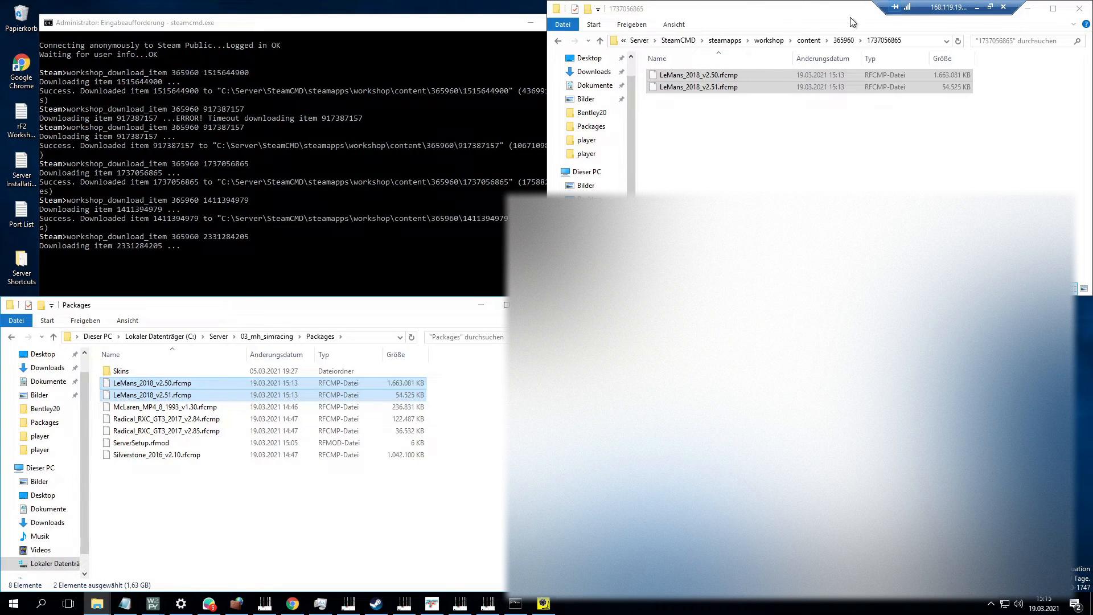
click(843, 40)
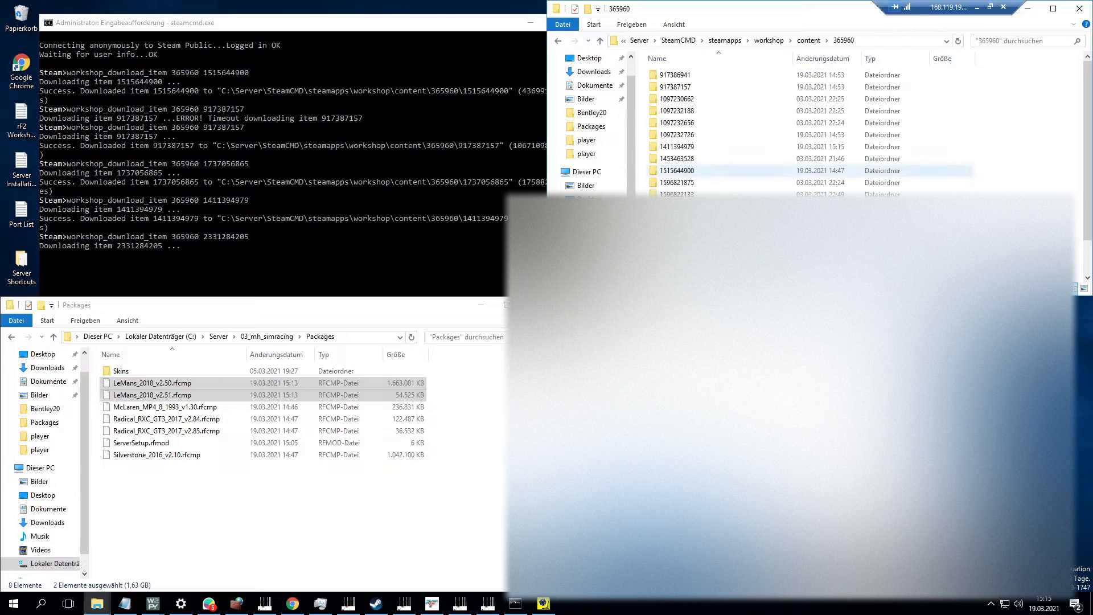
double_click(695, 147)
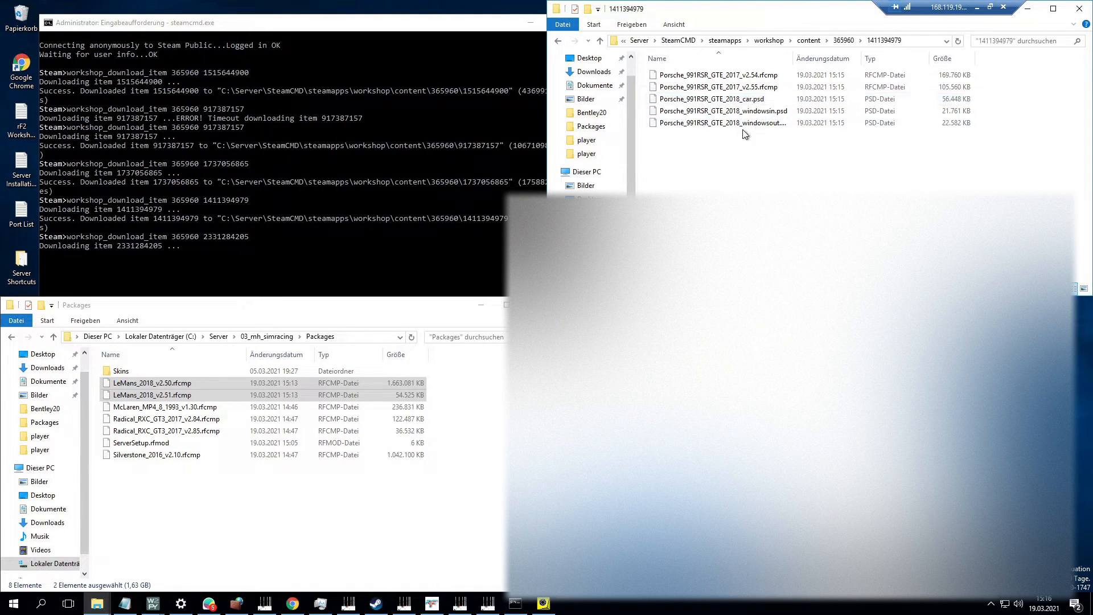
click(746, 87)
shift+click(744, 77)
click(308, 507)
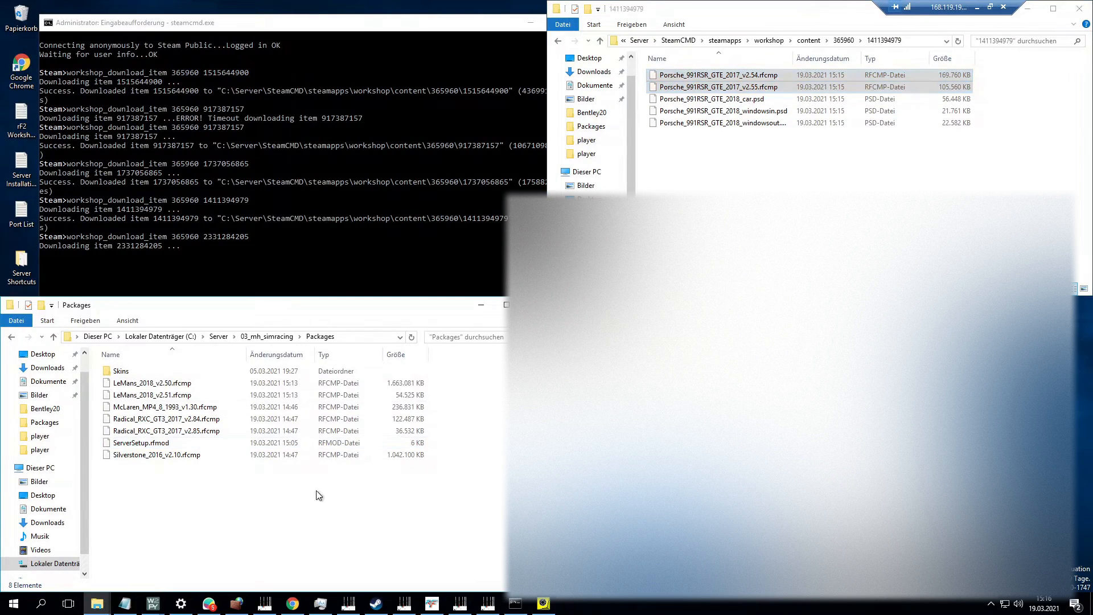
key(ctrl+v)
click(836, 53)
click(843, 41)
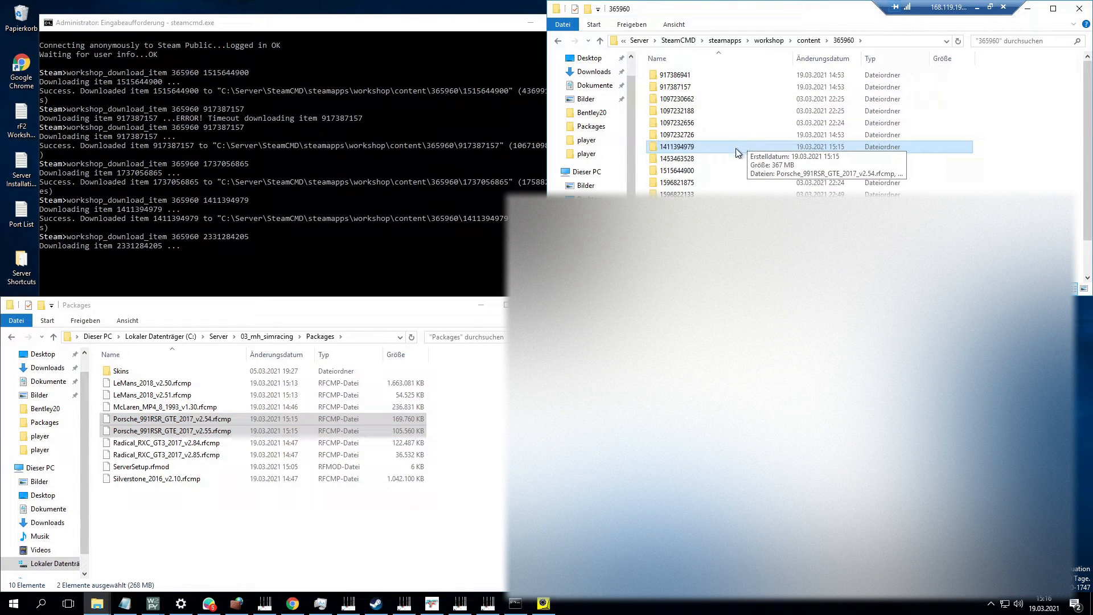
scroll(731, 157, down, 1)
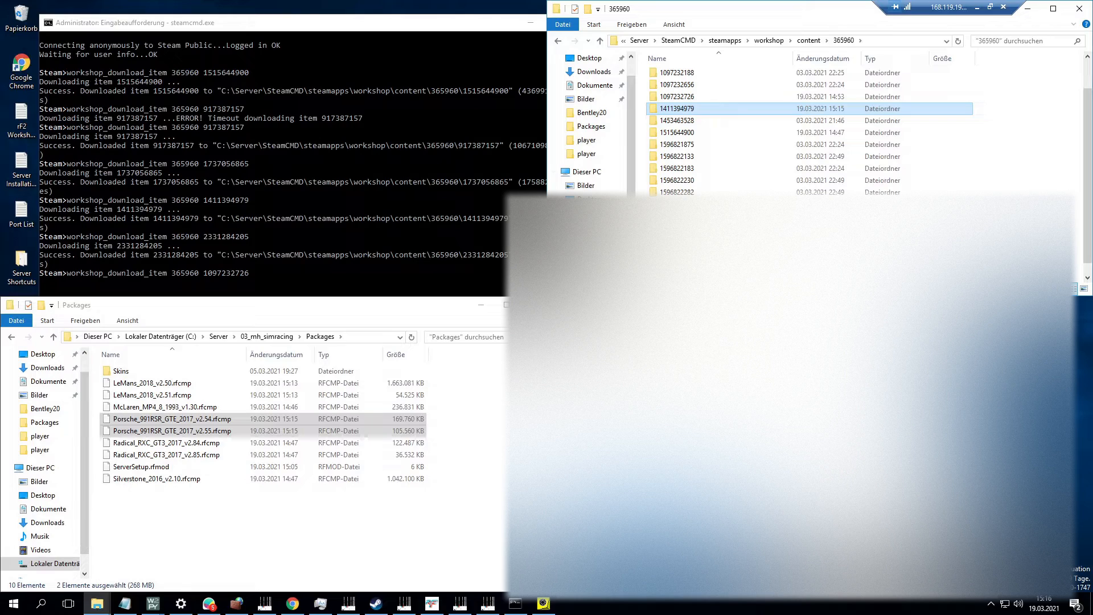
double_click(695, 264)
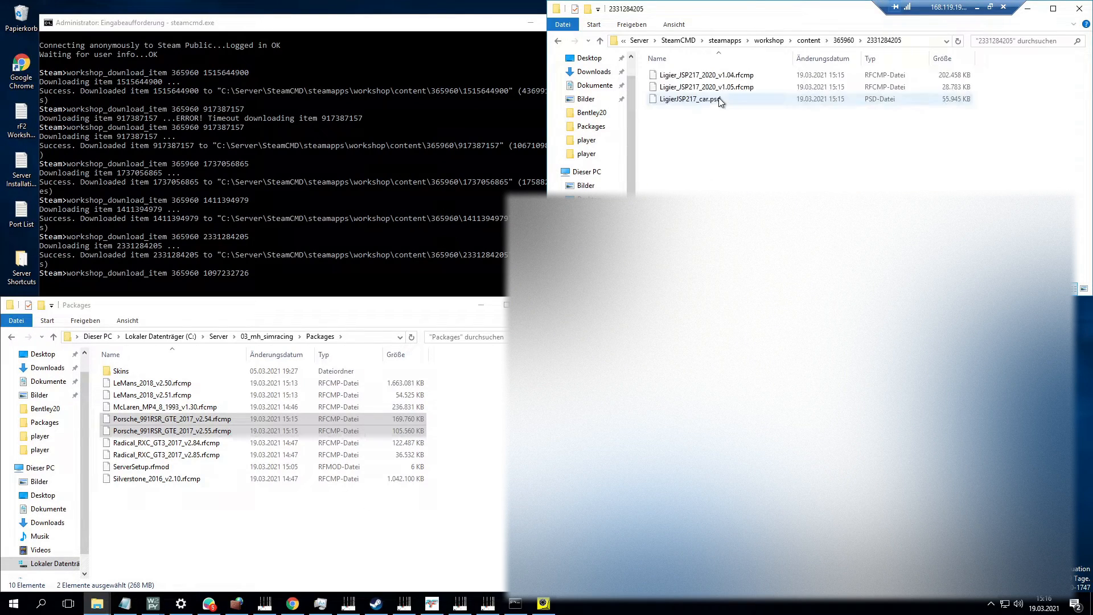
click(724, 86)
shift+click(727, 76)
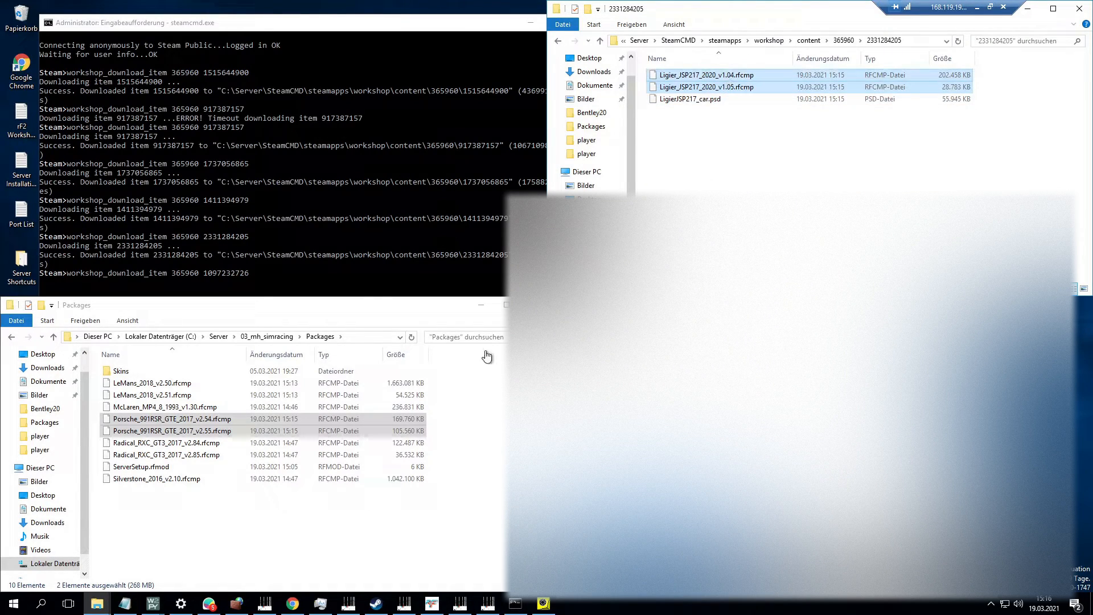
click(217, 535)
key(ctrl+v)
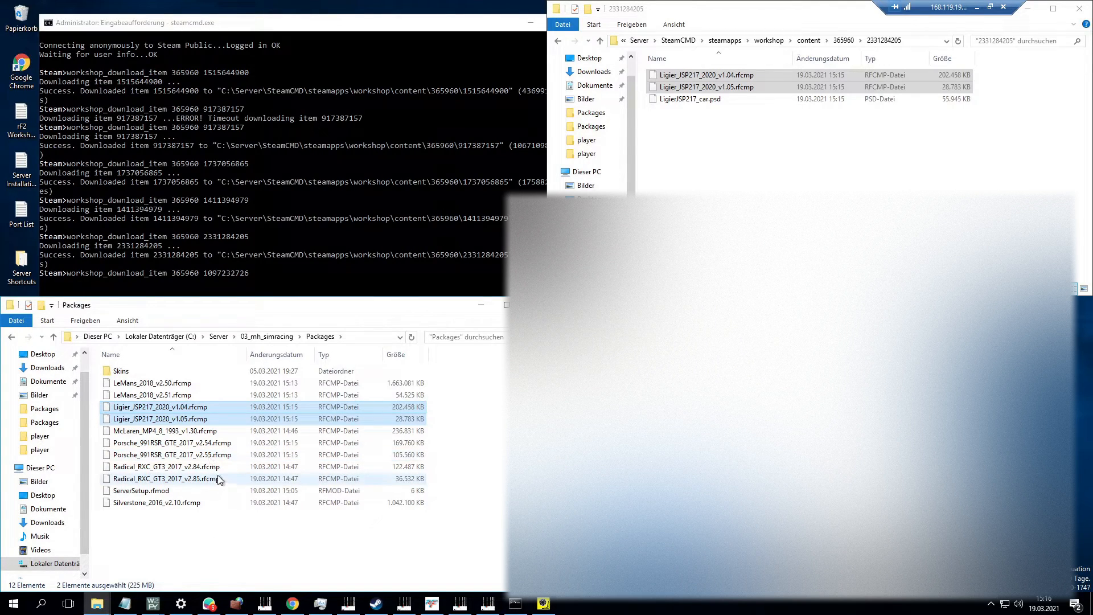
Switch to the rFactor2 Mod Manager, refresh the package list and sort it by installed status.
click(543, 603)
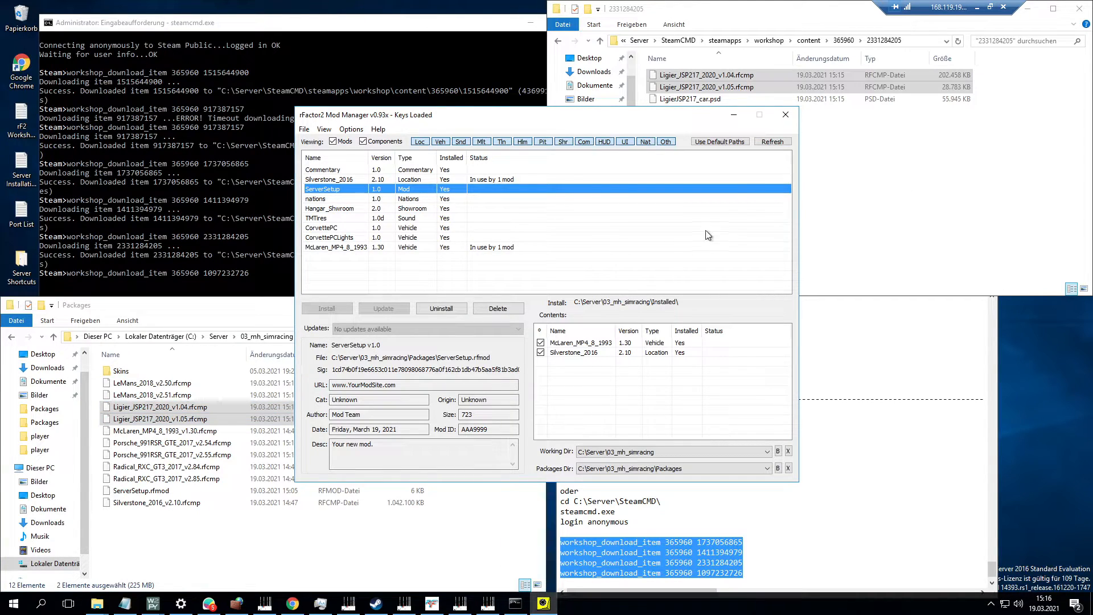
click(772, 142)
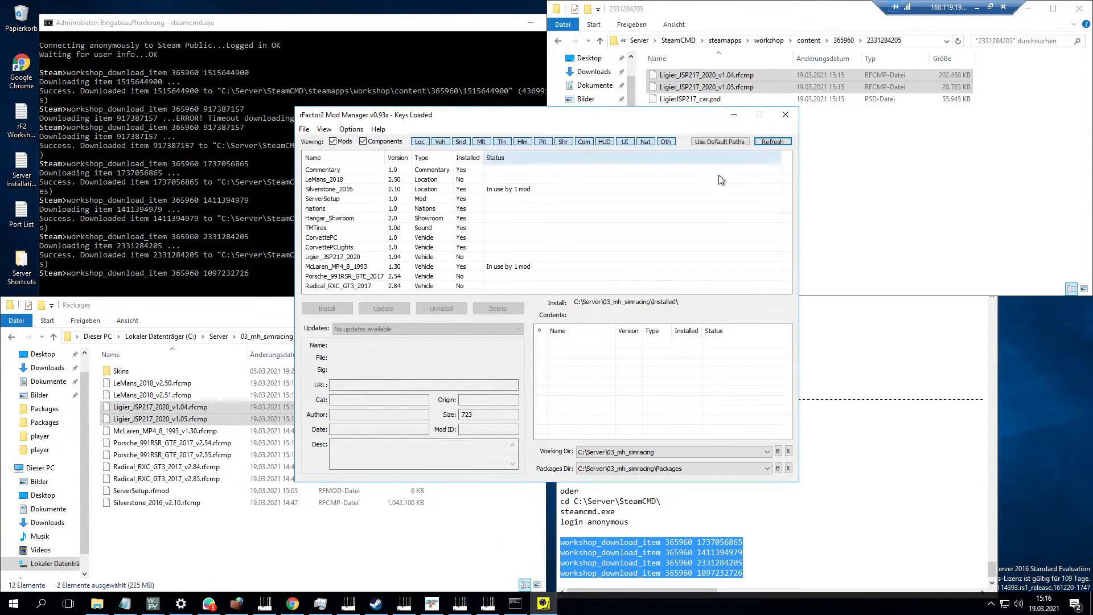
click(473, 158)
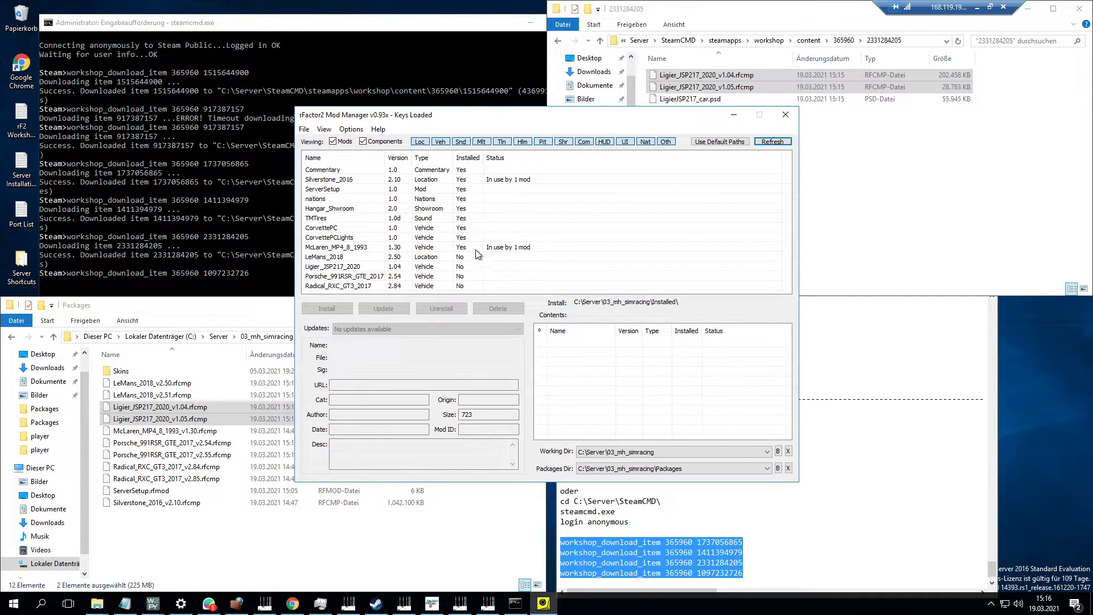
Install the LeMans_2018, Ligier_JSP217_2020, Porsche_991RSR_GTE_2017 and Radical_RXC_GT3_2017 packages together.
click(342, 258)
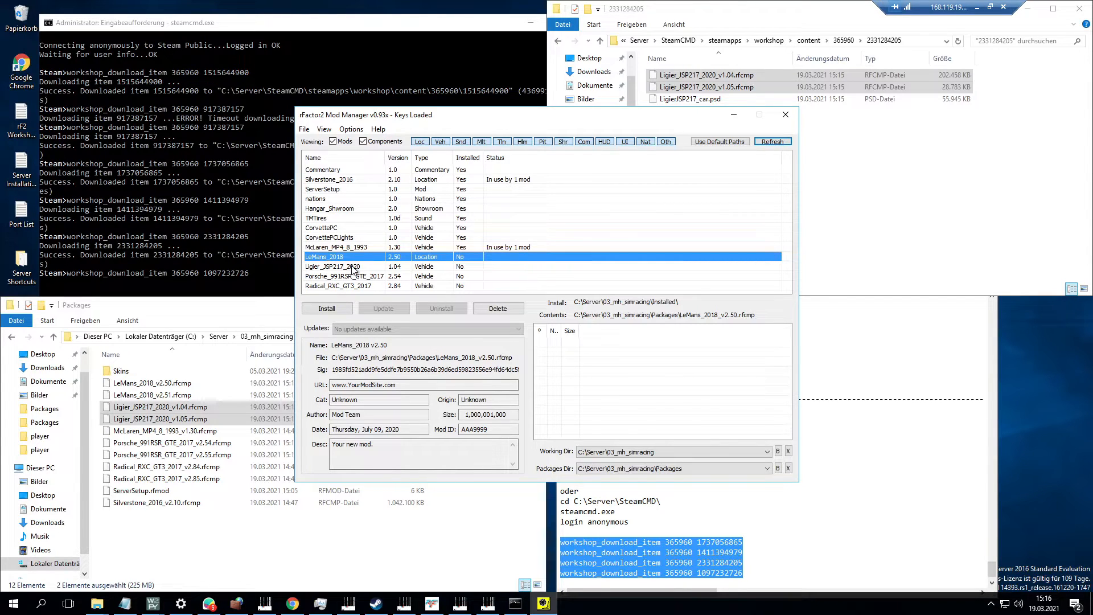
shift+click(353, 268)
shift+click(368, 278)
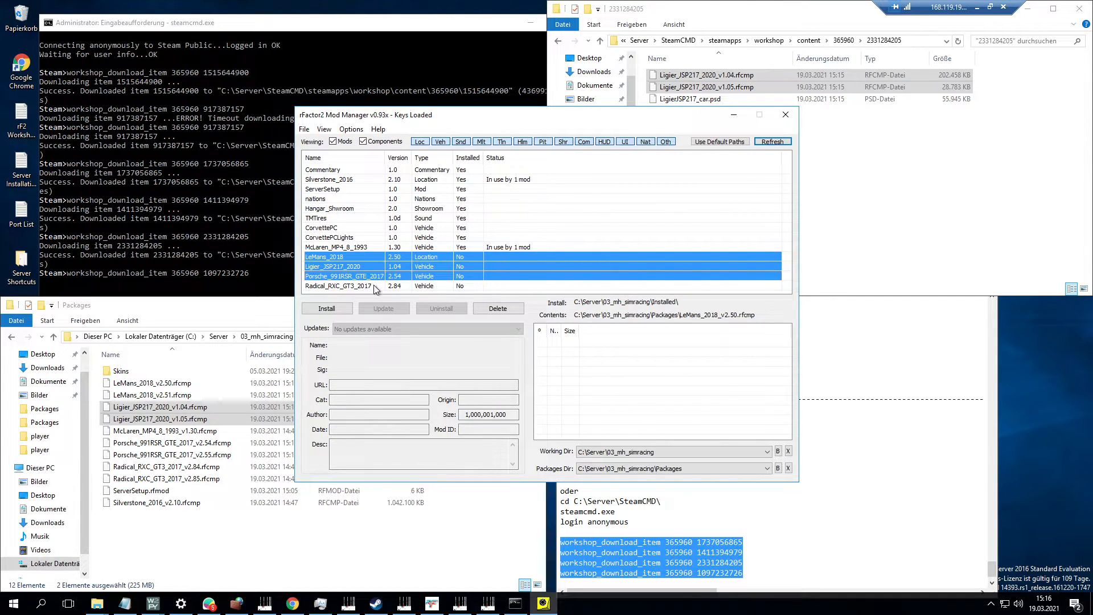
shift+click(374, 286)
click(328, 309)
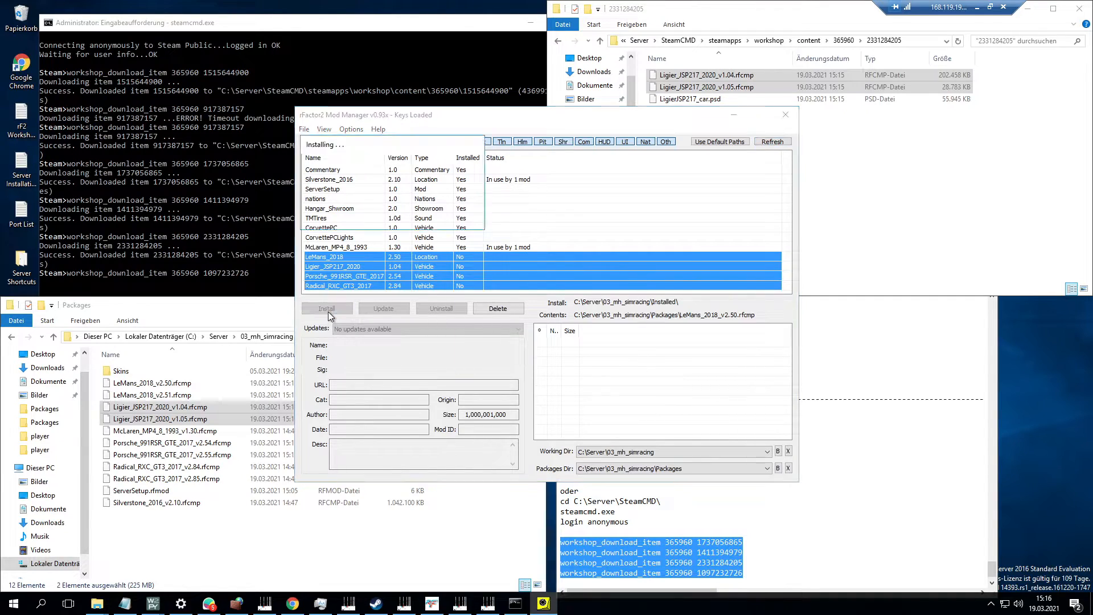
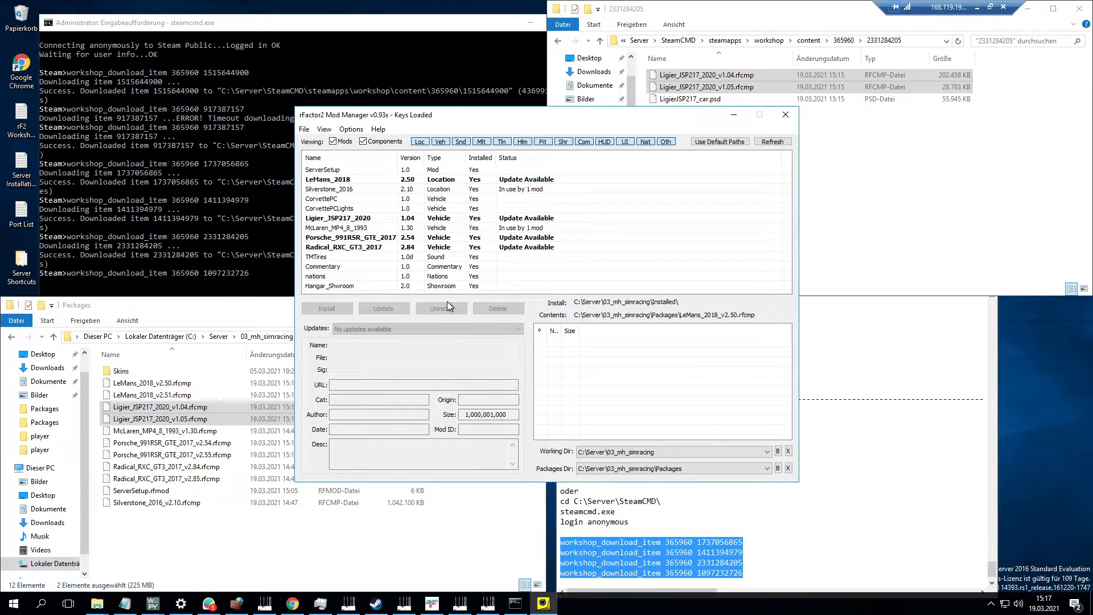
Update the installed Radical_RXC_GT3_2017, Porsche_991RSR_GTE_2017, Ligier_JSP217_2020 and LeMans_2018 components together.
click(377, 248)
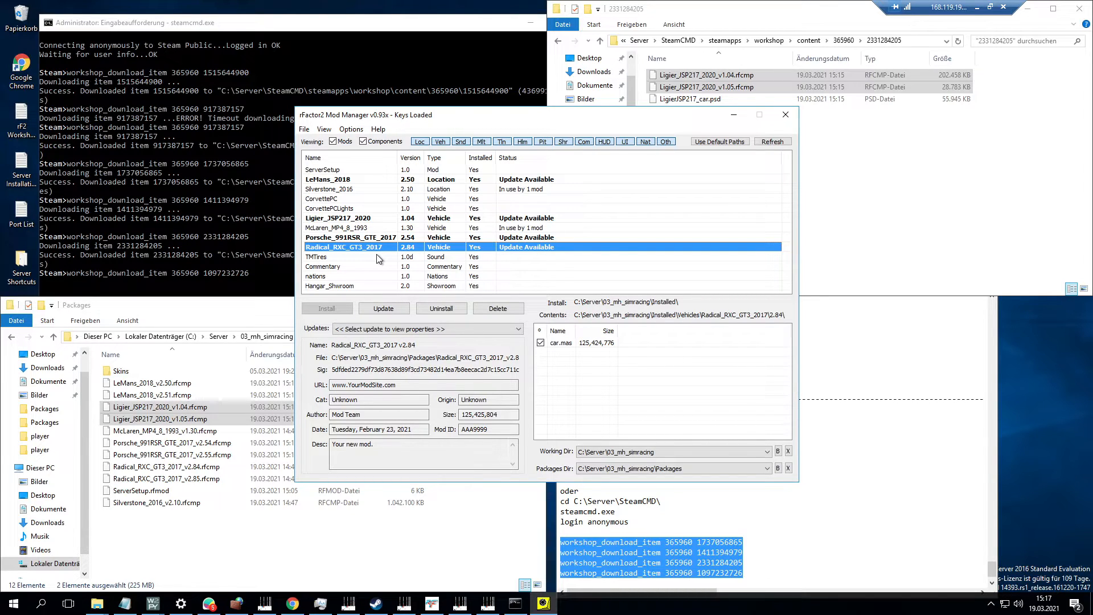
ctrl+click(365, 238)
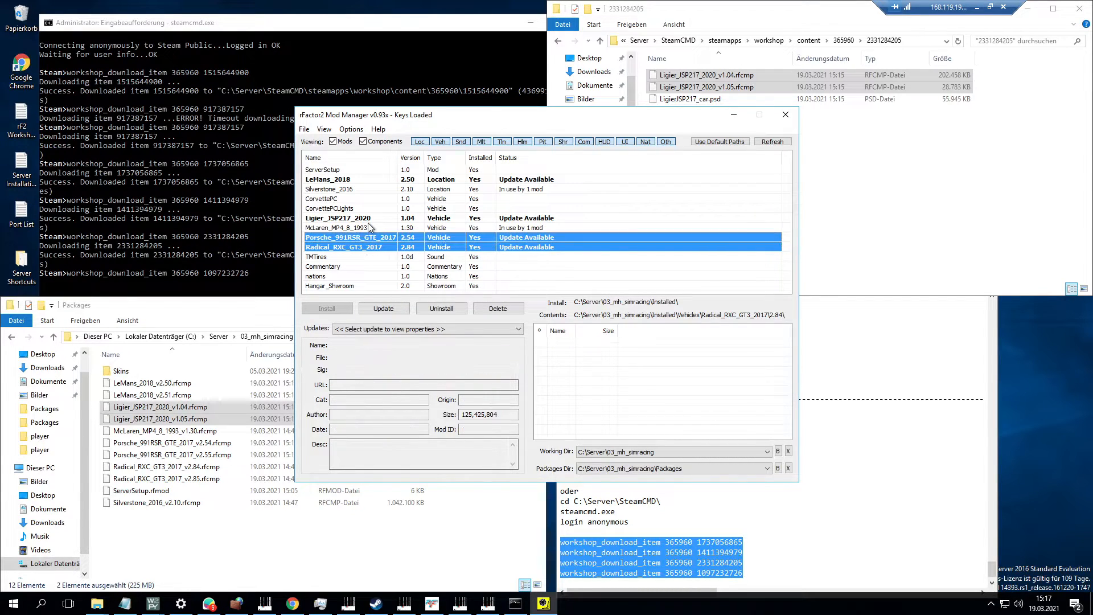
ctrl+click(369, 219)
ctrl+click(370, 179)
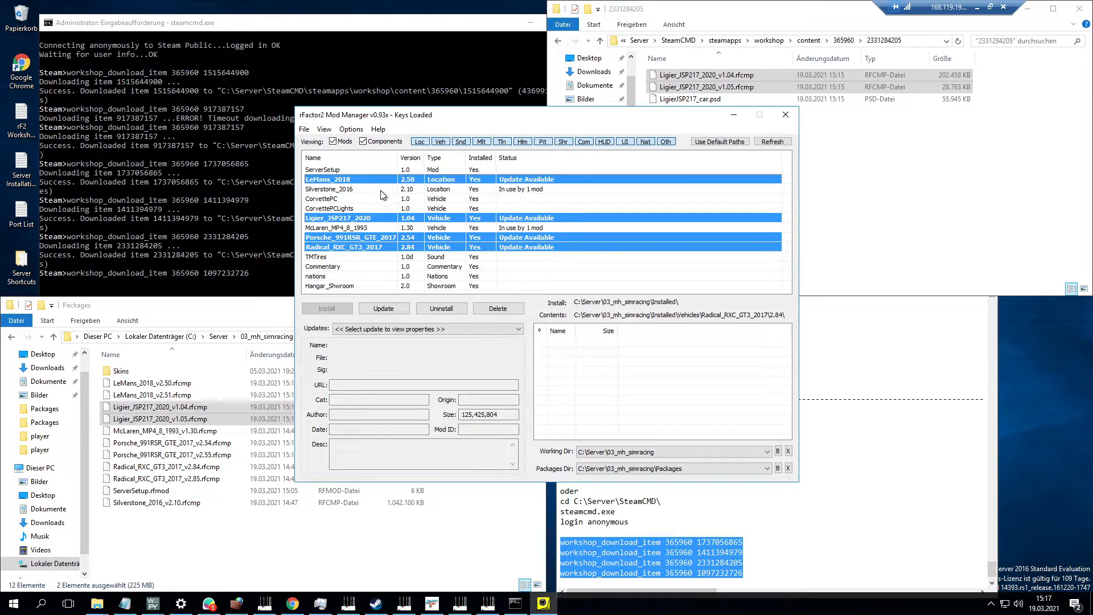
click(391, 307)
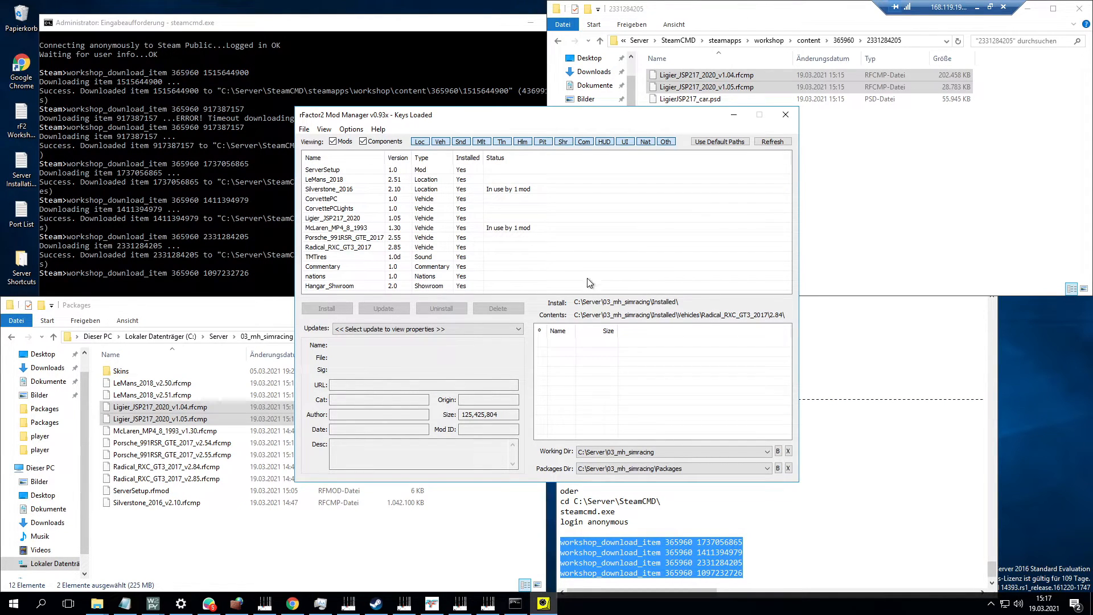
Switch to the Packages file window and navigate to the Support\Tools folder of the 03_mh_simracing server.
click(230, 538)
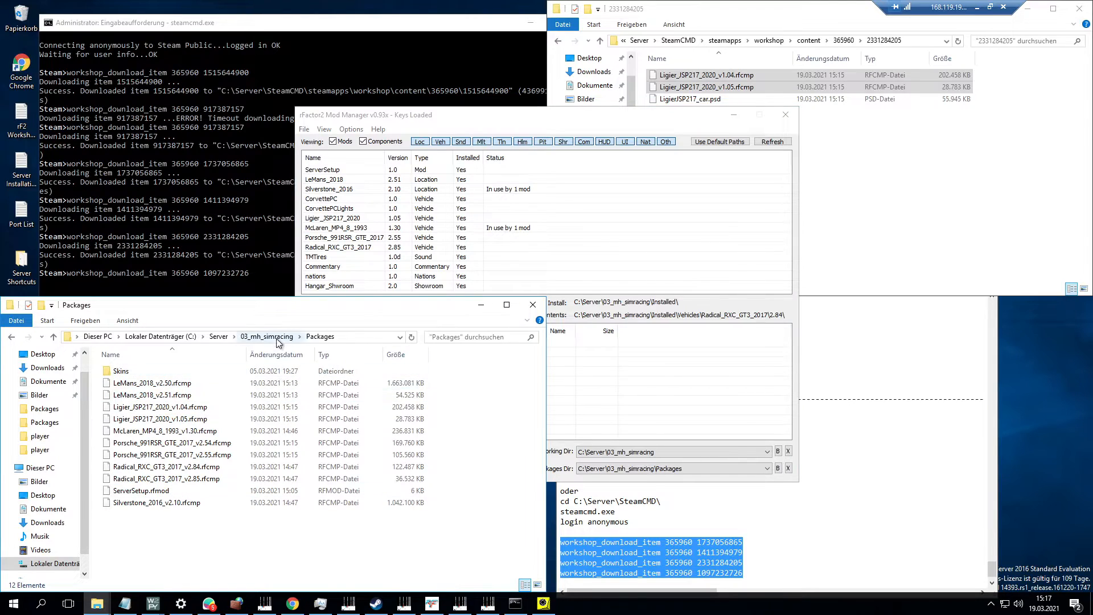
click(219, 337)
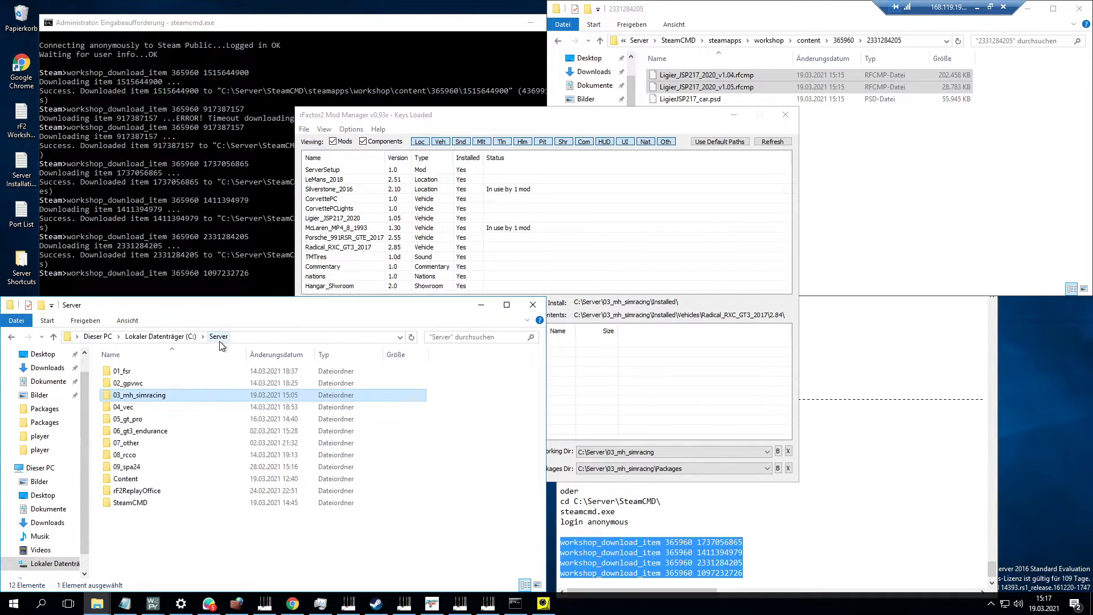
double_click(153, 399)
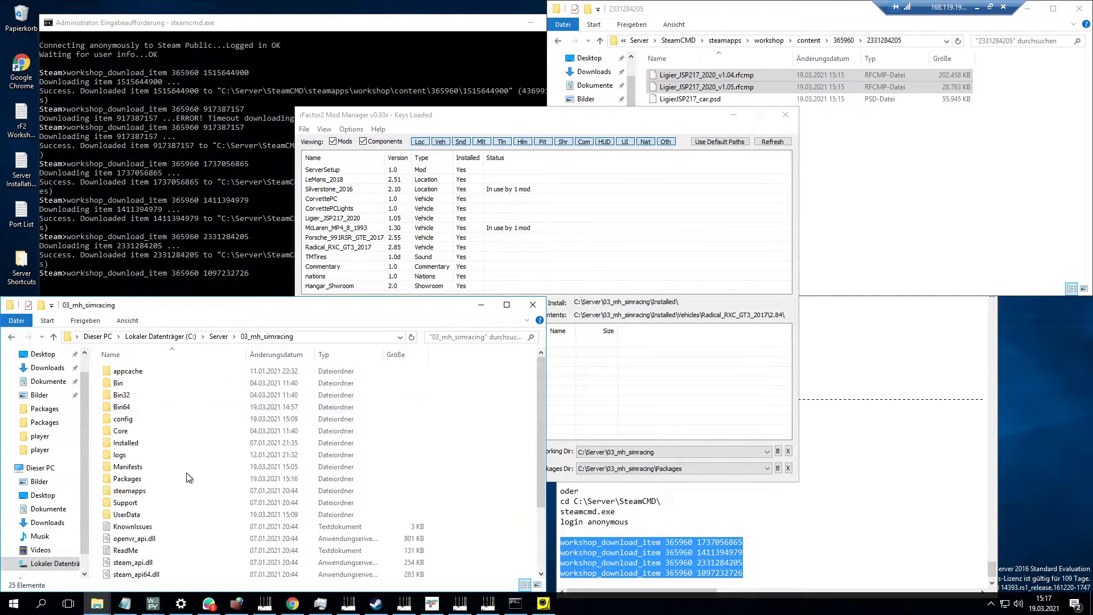
double_click(142, 503)
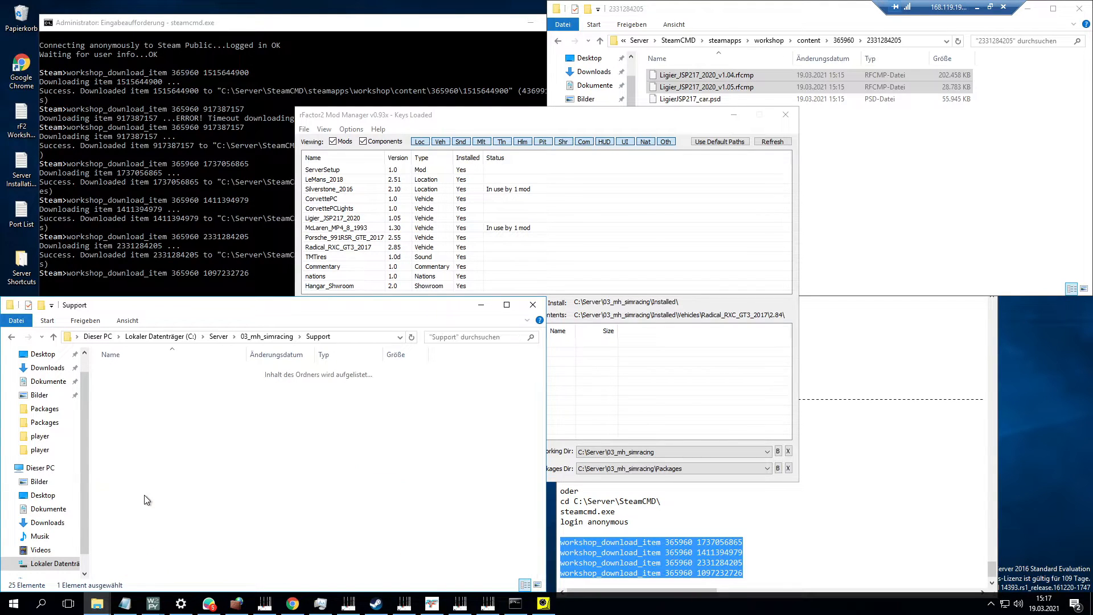
double_click(148, 443)
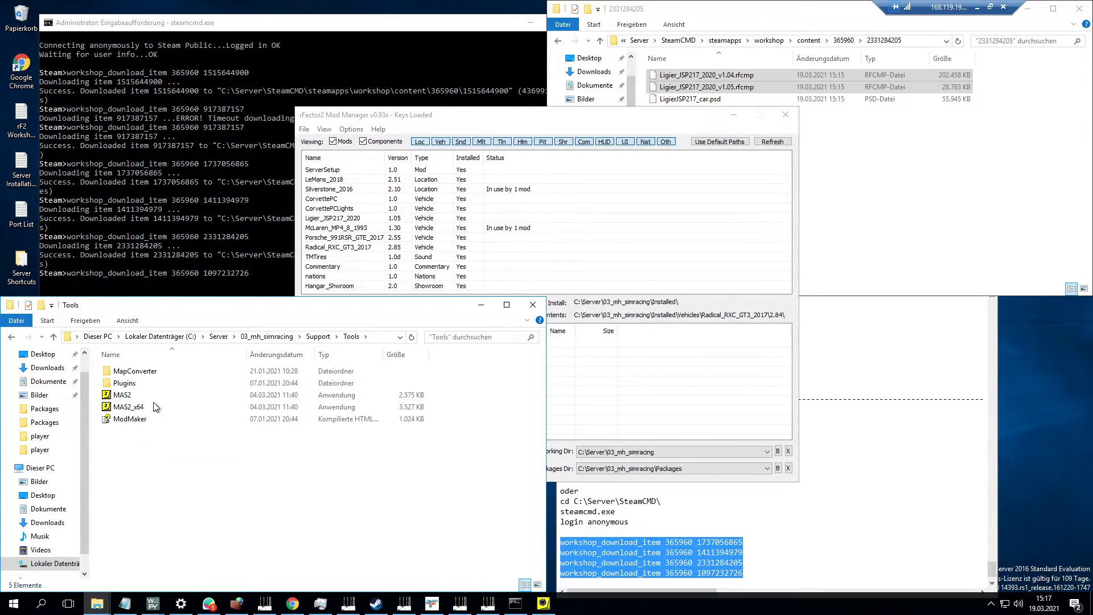
Launch MAS2 from the Tools folder and start a new mod package named MyEnduranceMod.
double_click(143, 396)
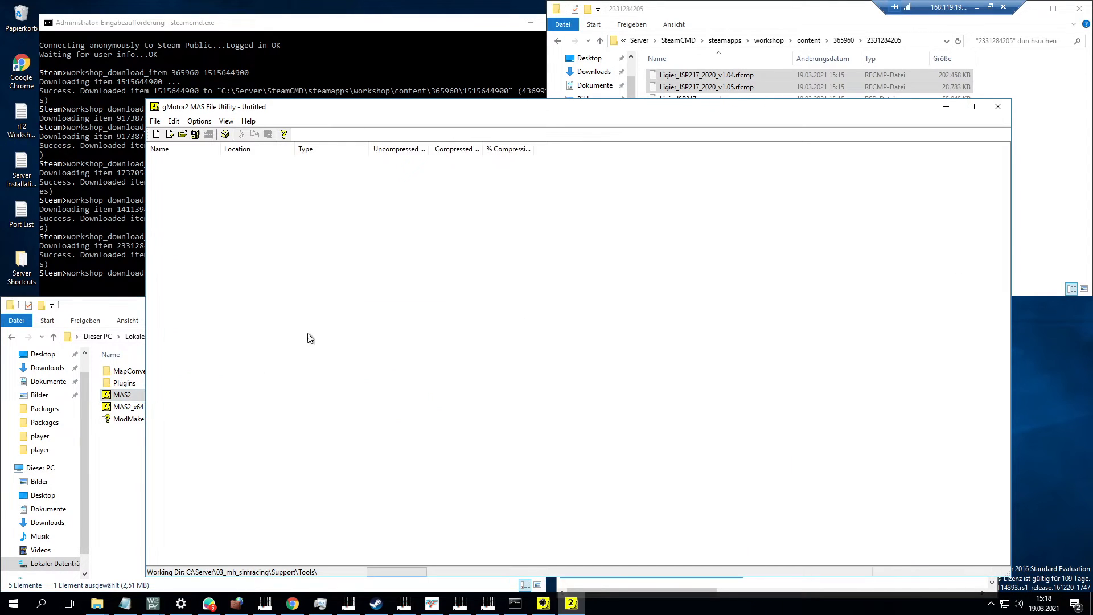
click(226, 134)
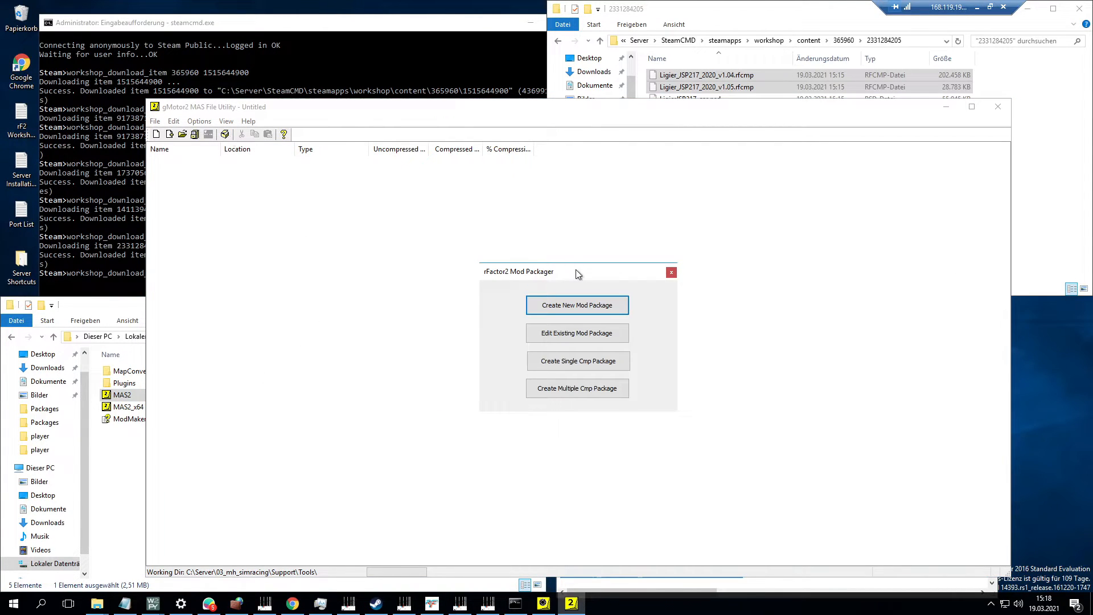
click(598, 307)
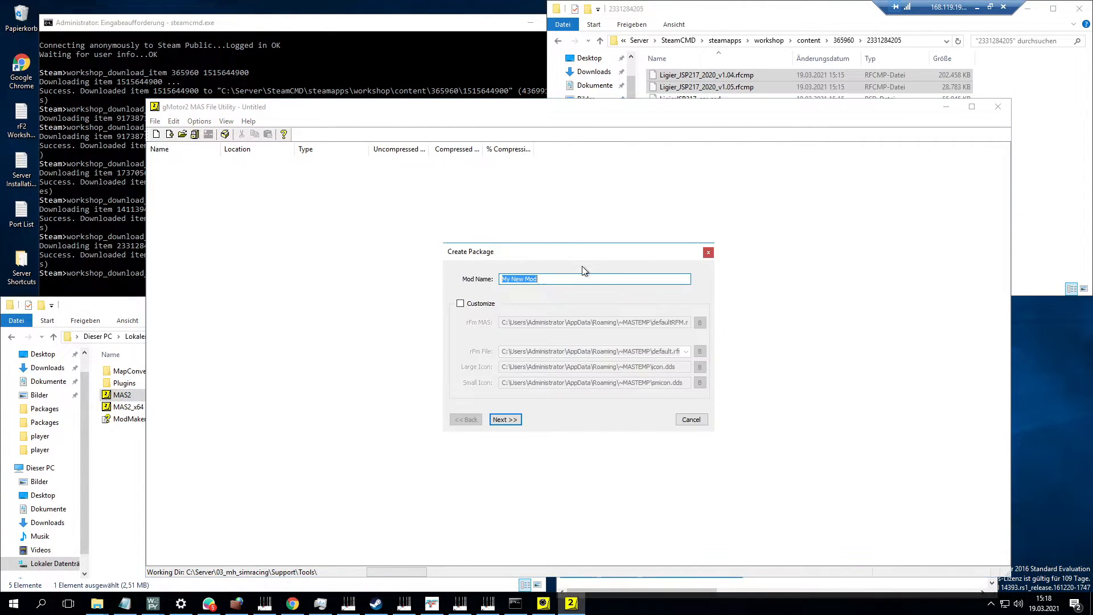
text(MyEnduranceMod)
click(513, 419)
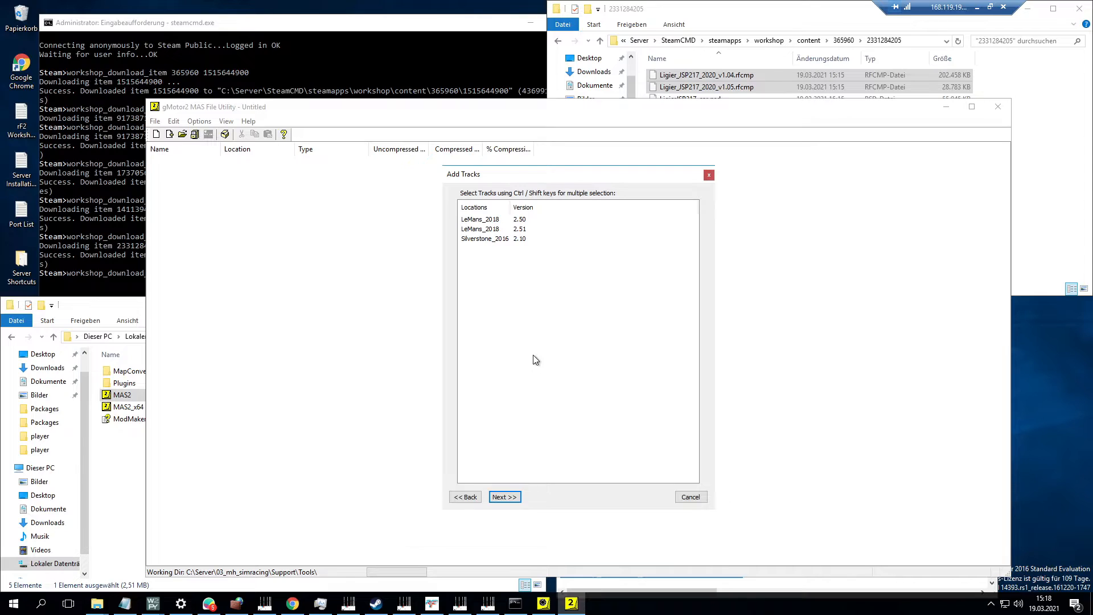
Add the tracks Silverstone_2016 version 2.10 and LeMans_2018 version 2.51 to the mod package.
click(496, 239)
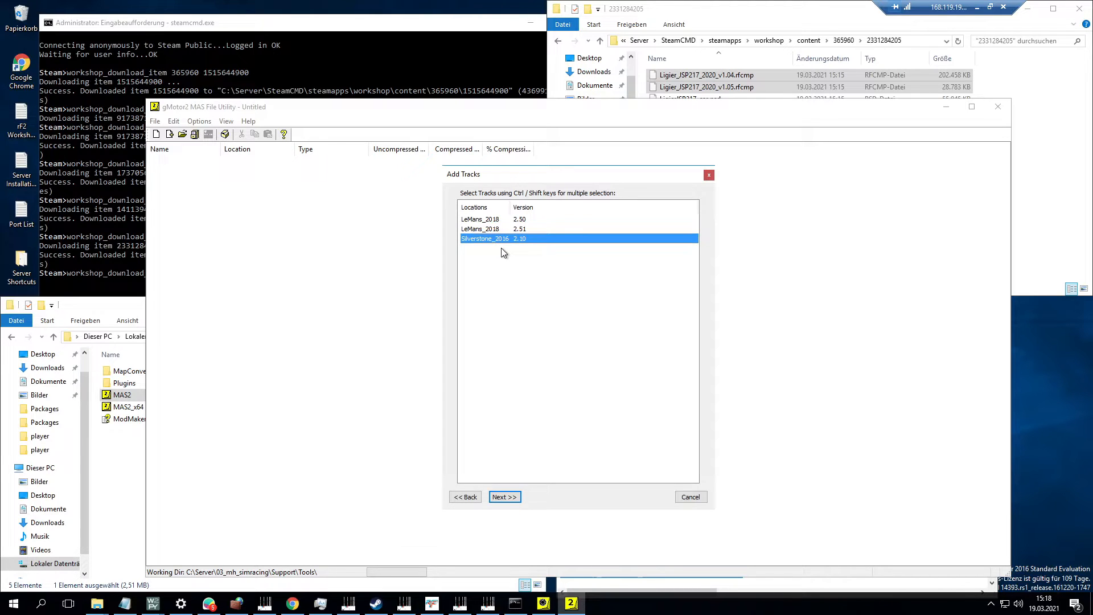
ctrl+click(500, 228)
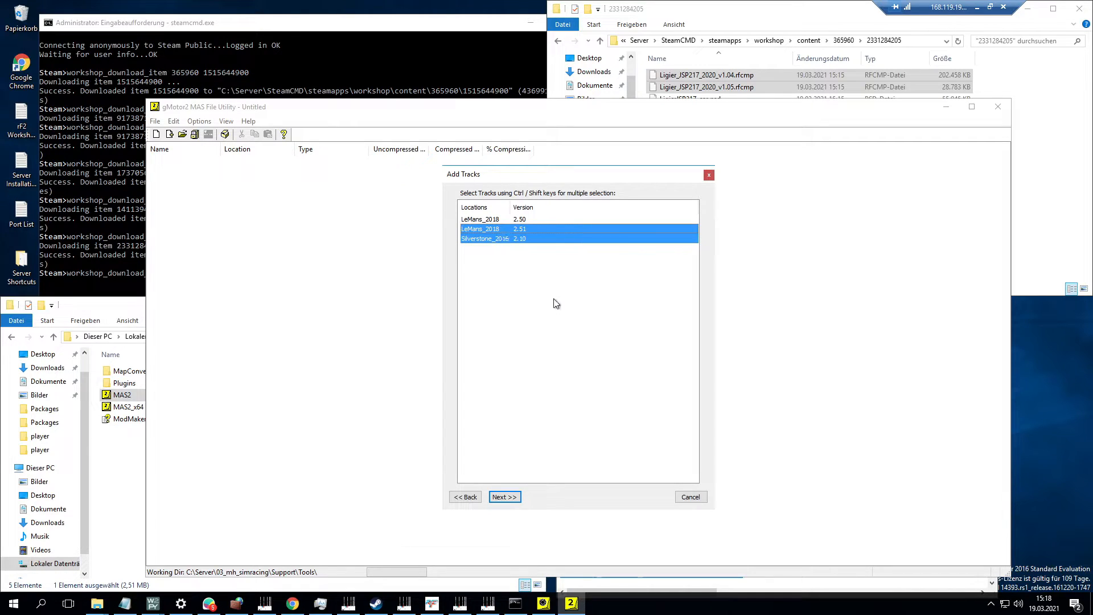
click(507, 499)
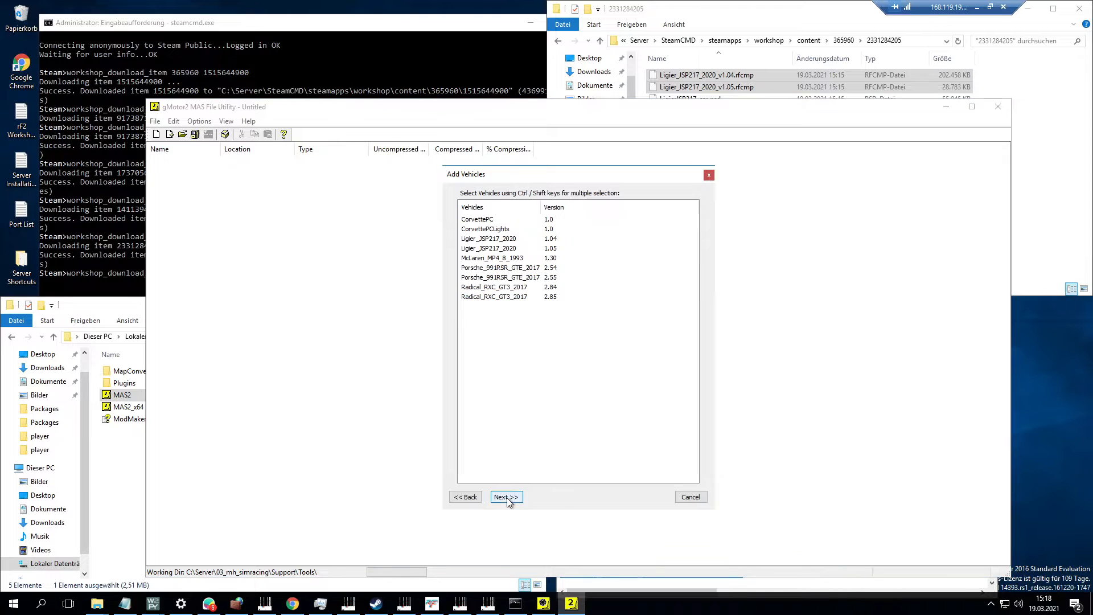
Add vehicles Ligier_JSP217_2020 1.05, Porsche_991RSR_GTE_2017 2.55 and Radical_RXC_GT3_2017 2.85, and finish the selection without other components.
click(521, 249)
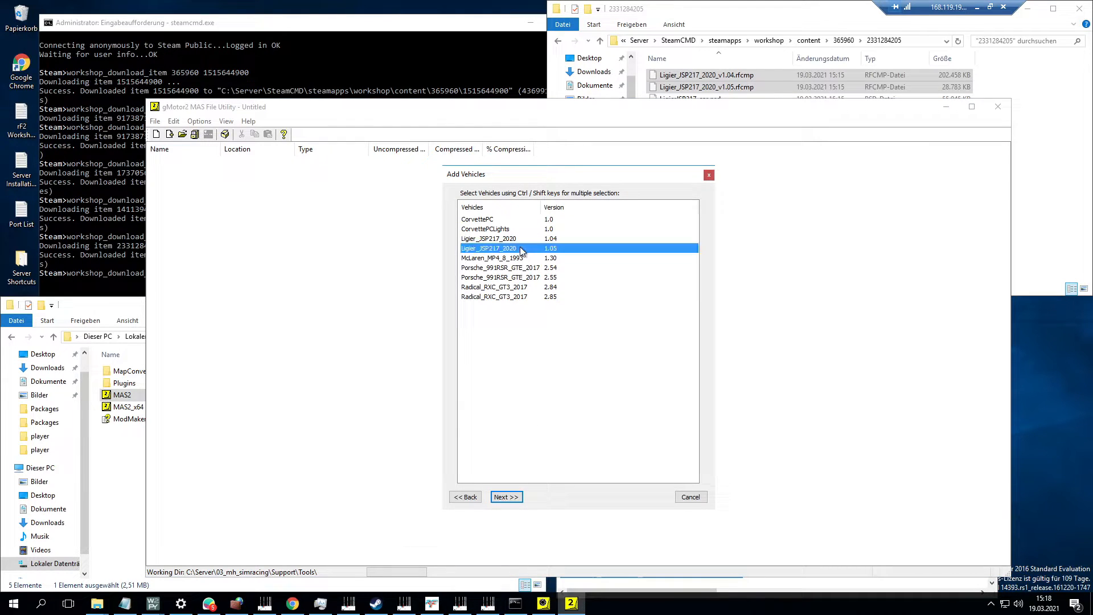
ctrl+click(518, 277)
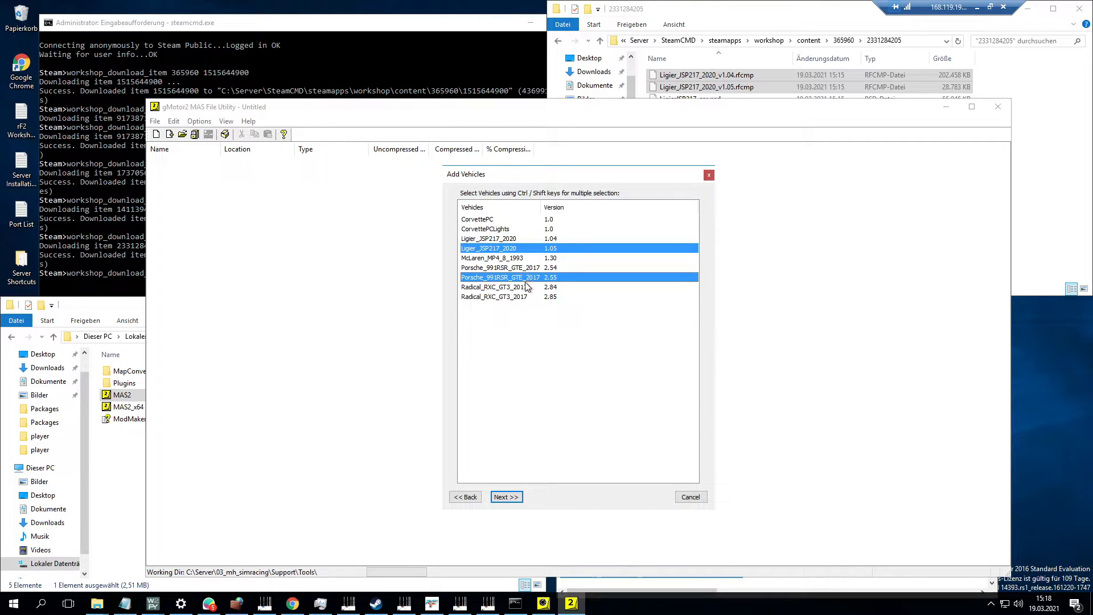
ctrl+click(522, 297)
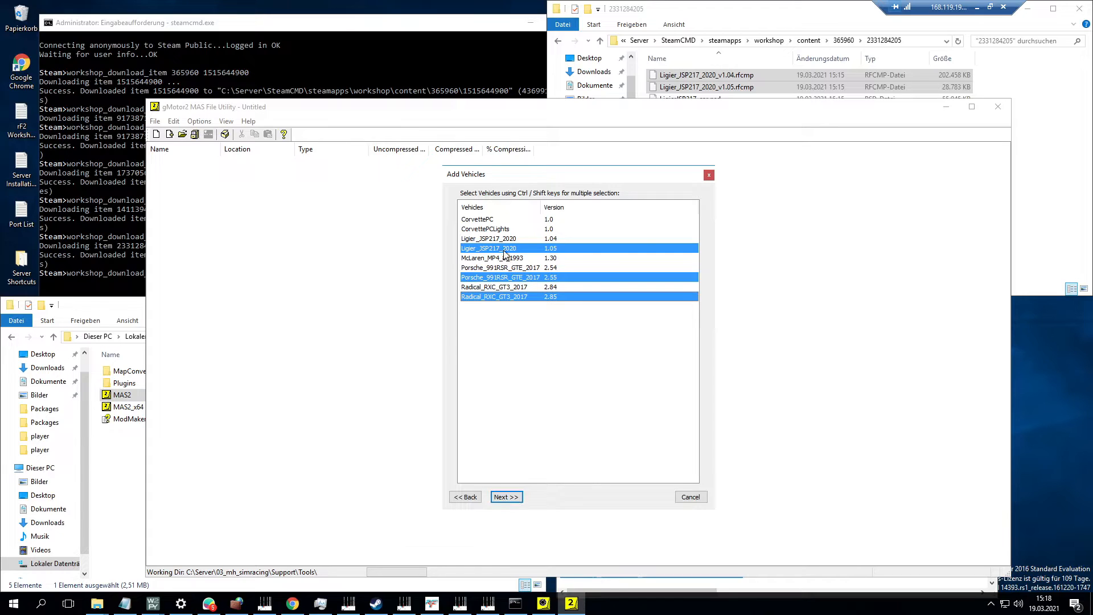
click(515, 498)
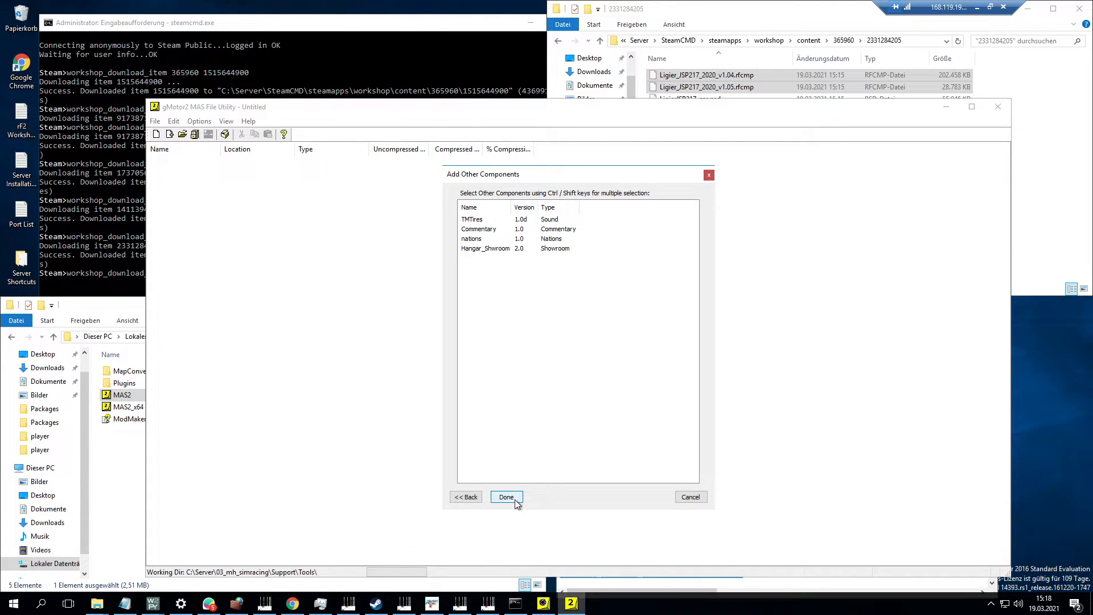
click(506, 497)
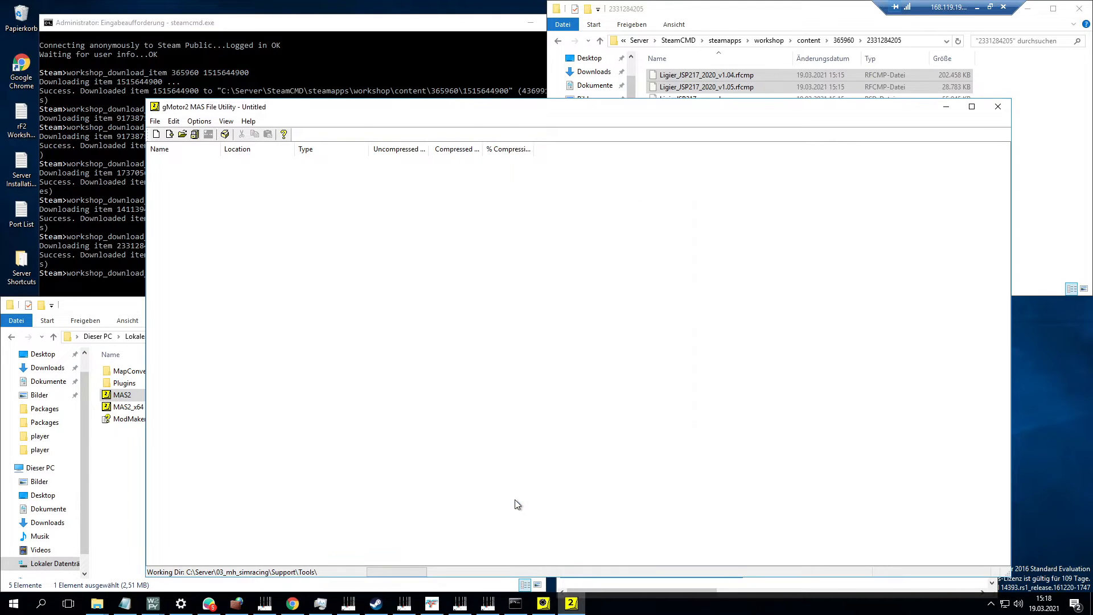
Set the package file location to the Packages folder of the 03_mh_simracing server.
click(461, 220)
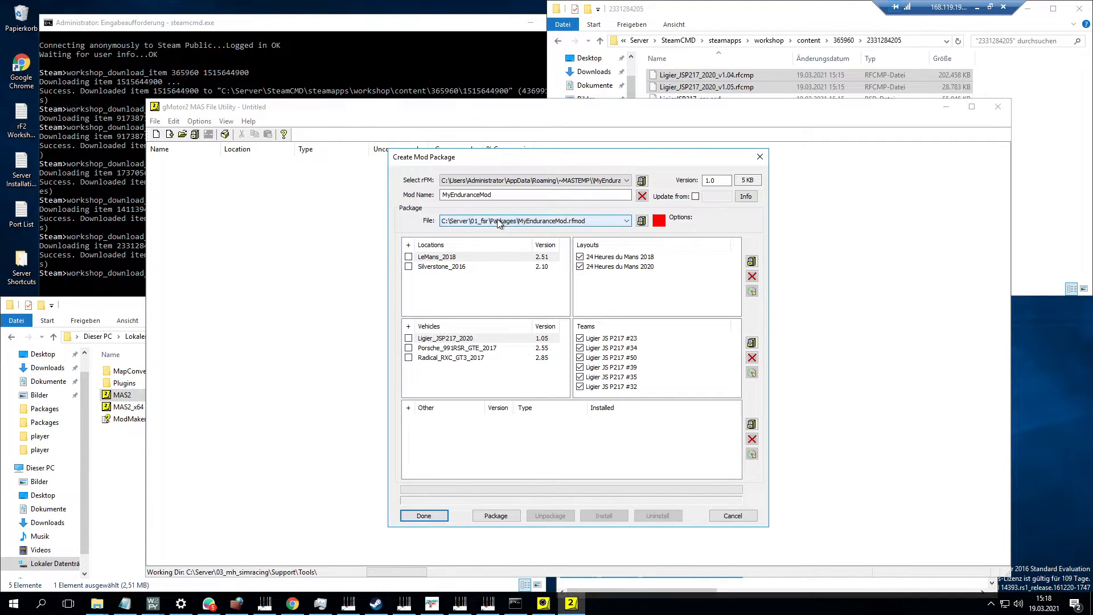
click(641, 221)
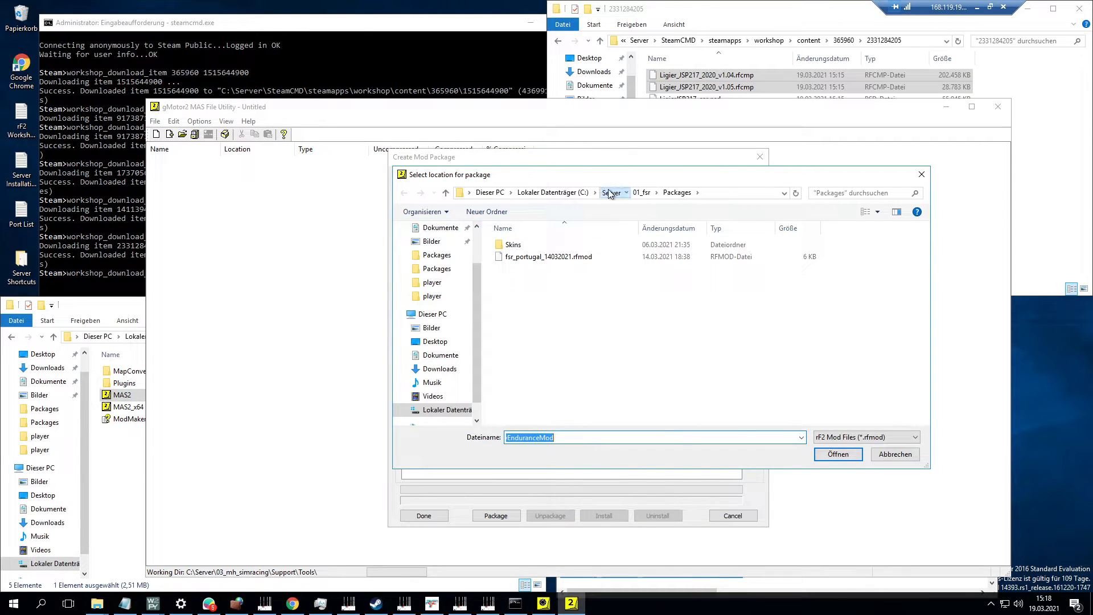
click(607, 192)
click(540, 268)
key(Return)
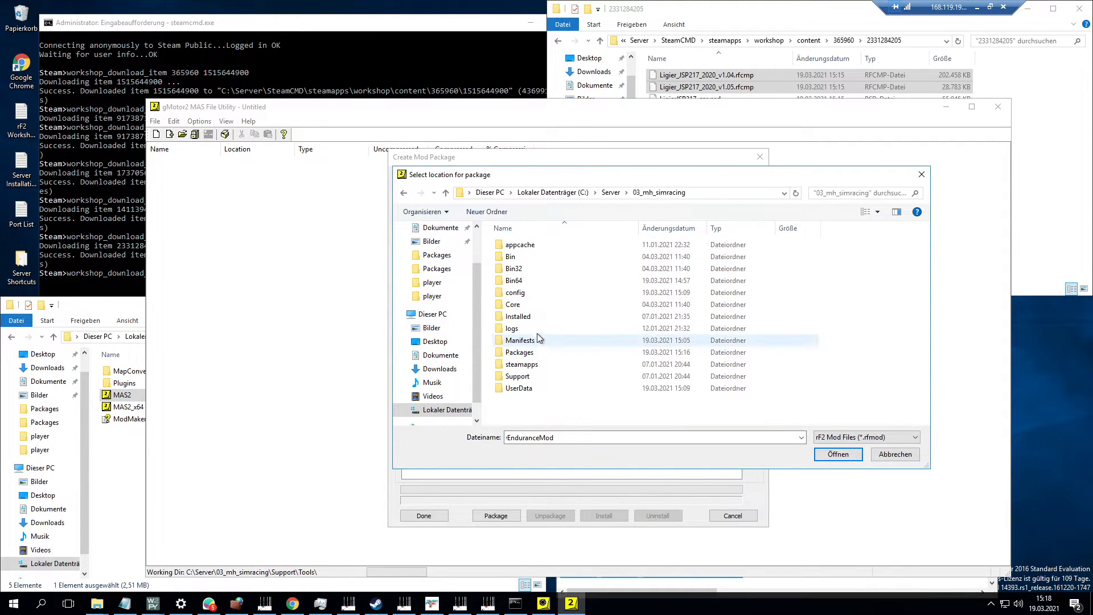
double_click(538, 351)
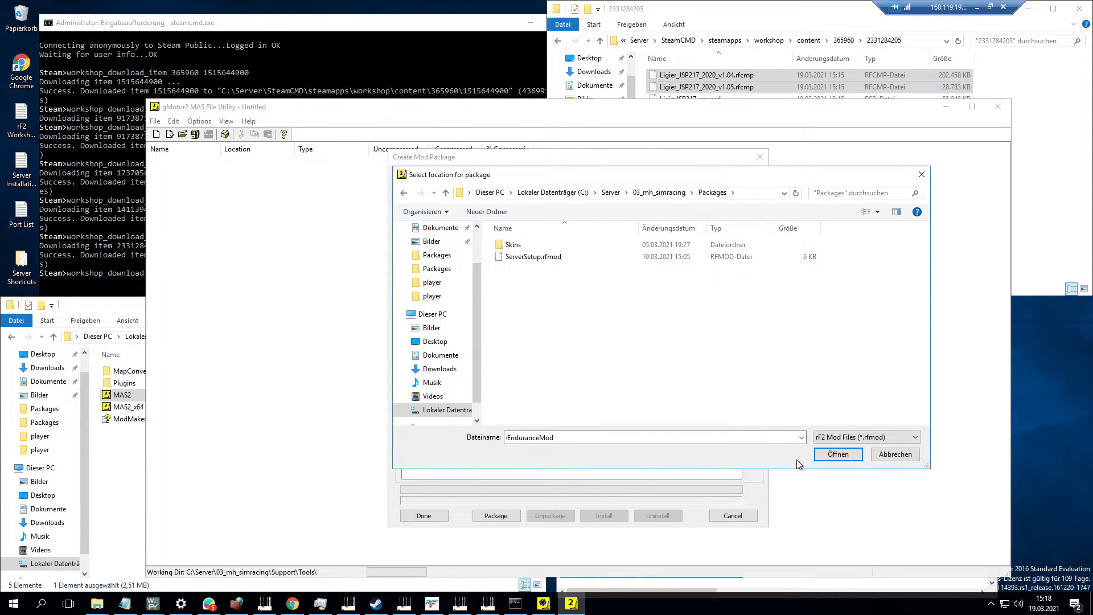
click(838, 454)
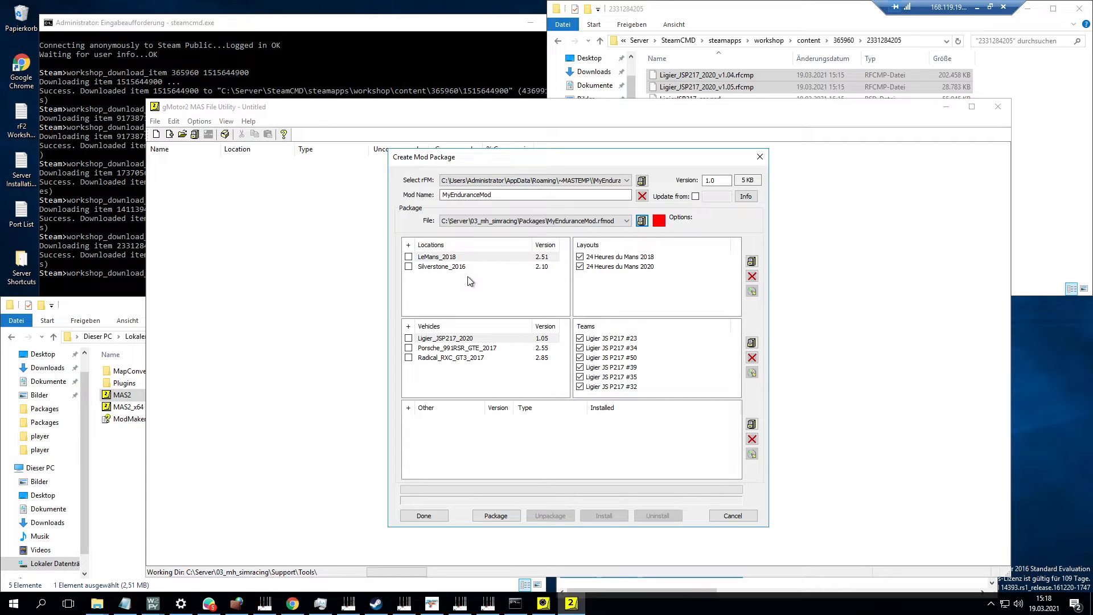
Set the mod package version to 2.0.
click(716, 181)
drag(710, 180, 705, 180)
text(2)
Mark LeMans_2018 and Ligier_JSP217_2020 for inclusion in the package file, and unmark both again.
click(409, 259)
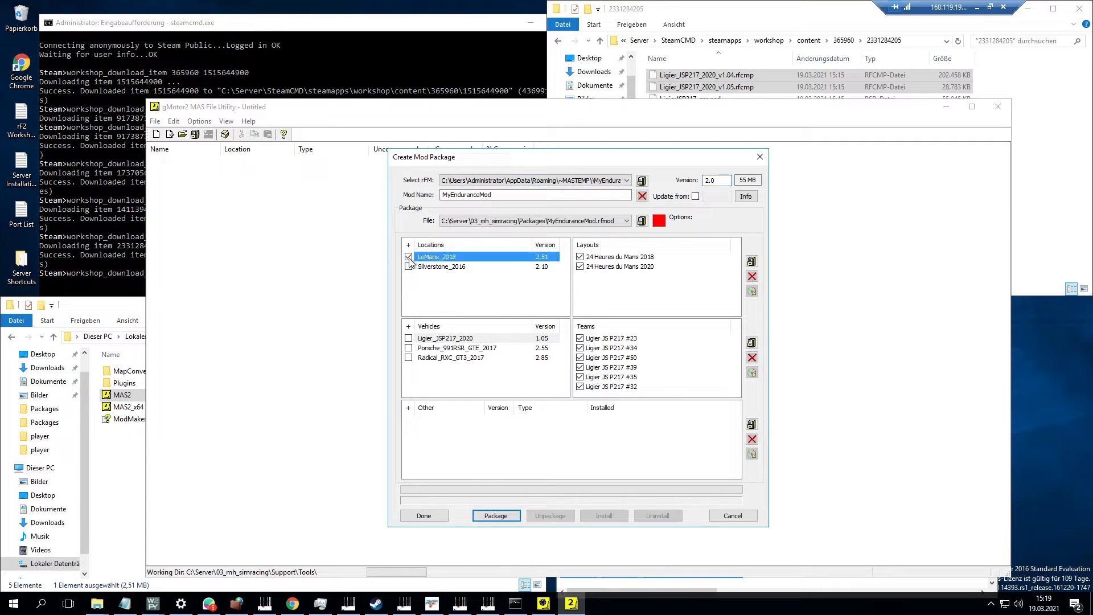
click(409, 339)
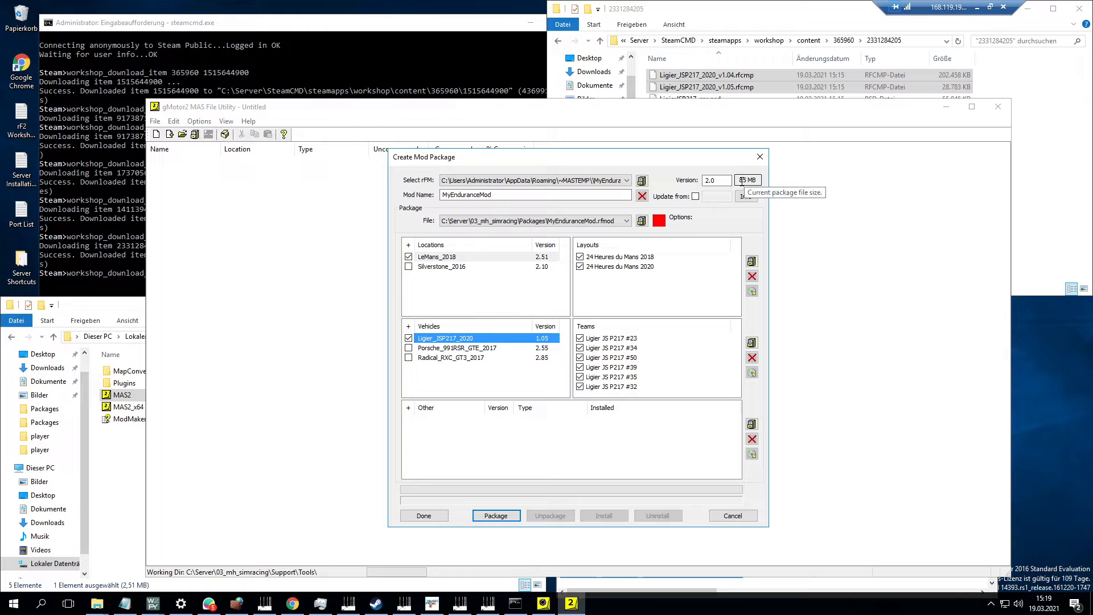
click(409, 338)
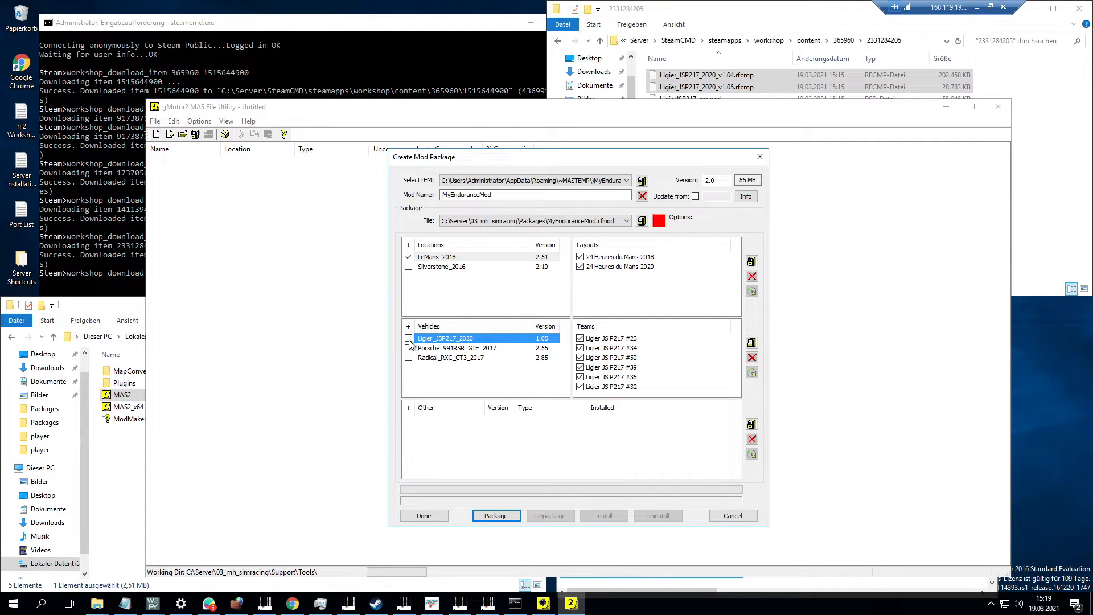
click(409, 257)
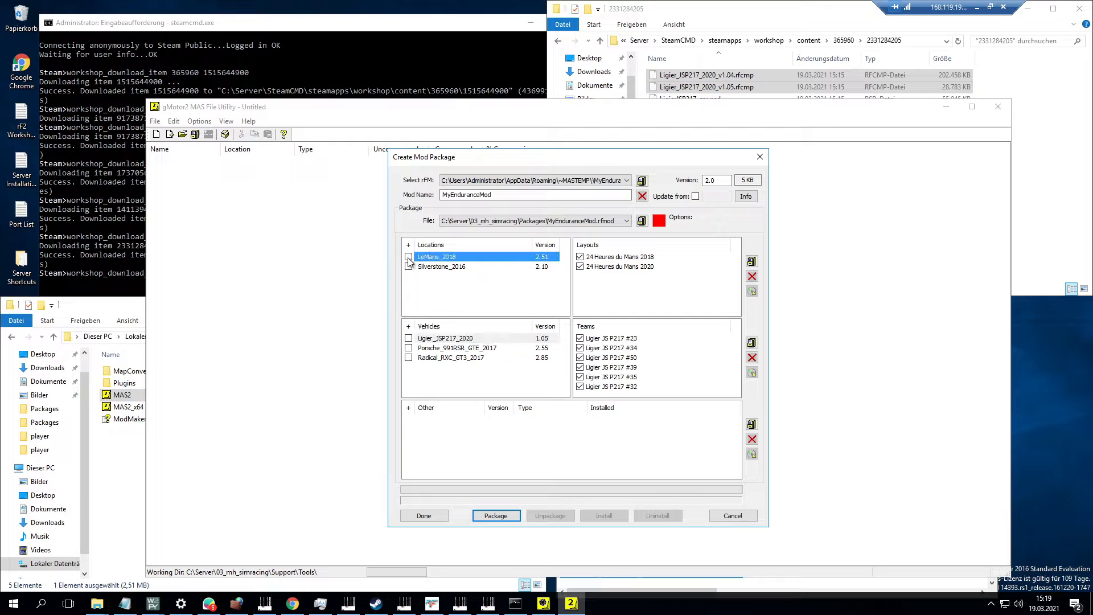
Package and install MyEnduranceMod, and close the package dialog and the MAS utility.
click(494, 306)
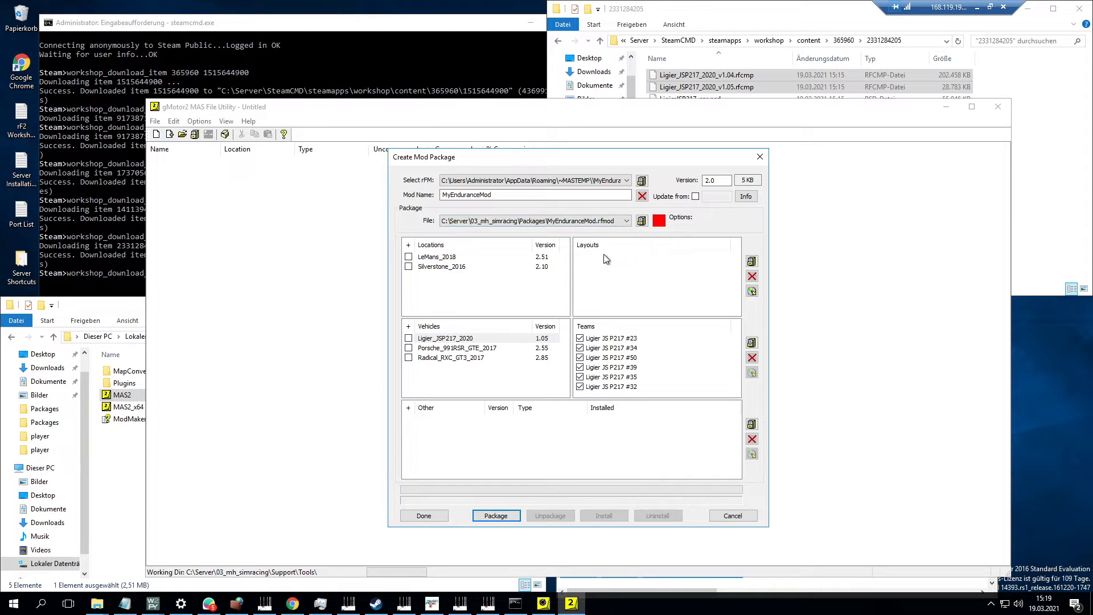
click(498, 514)
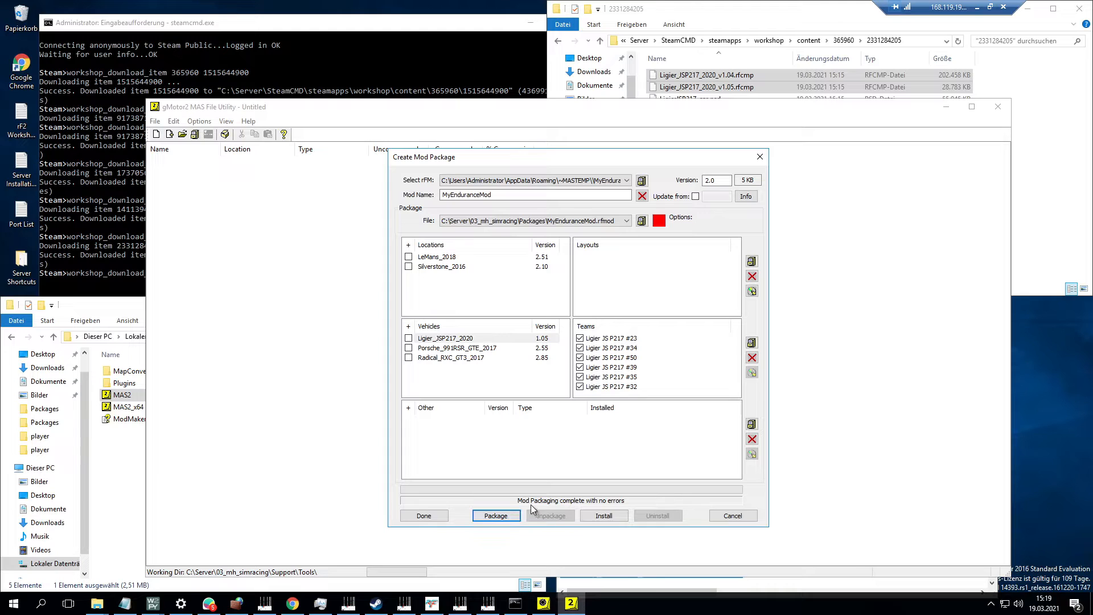
click(596, 517)
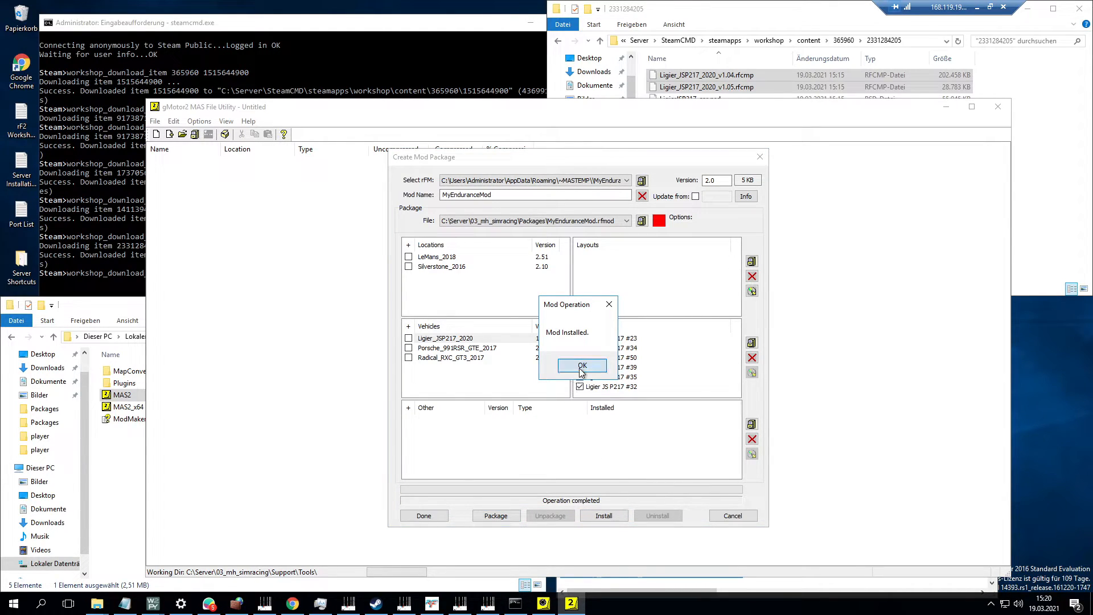
click(581, 367)
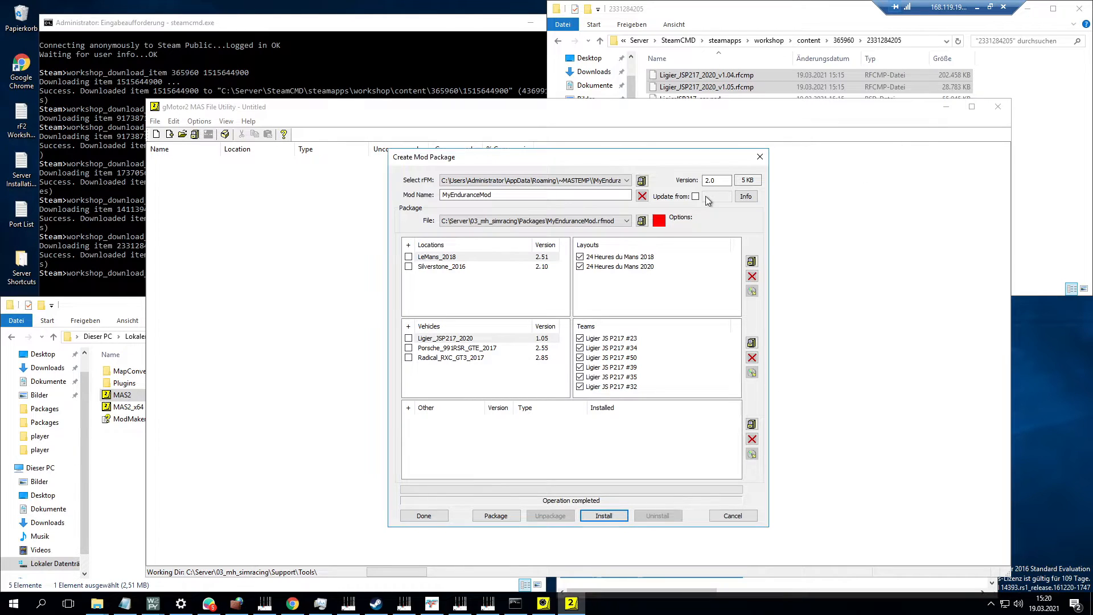
click(760, 156)
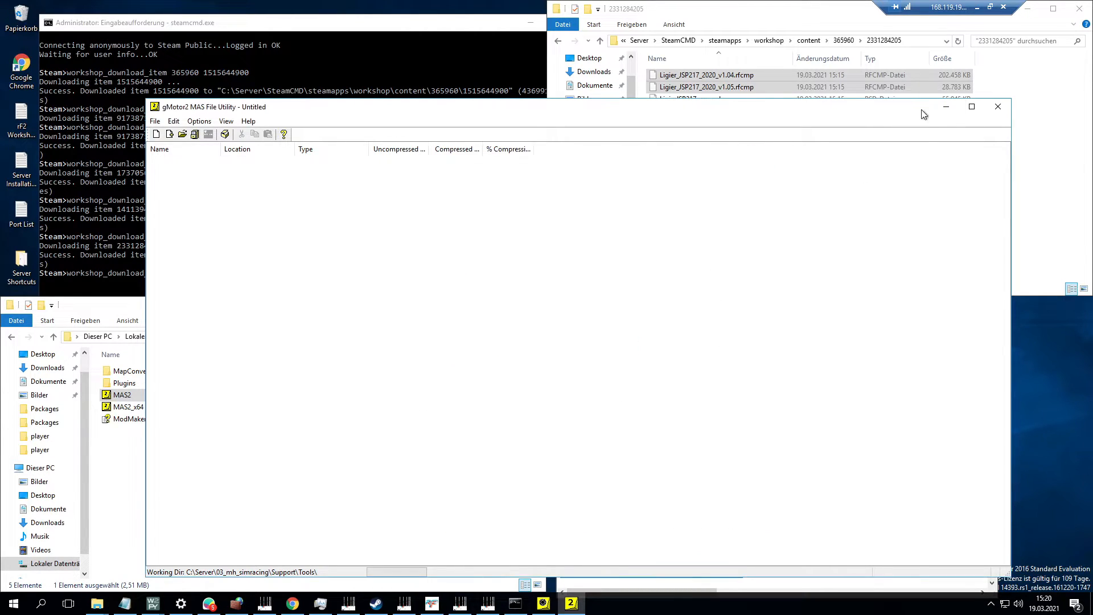
click(998, 107)
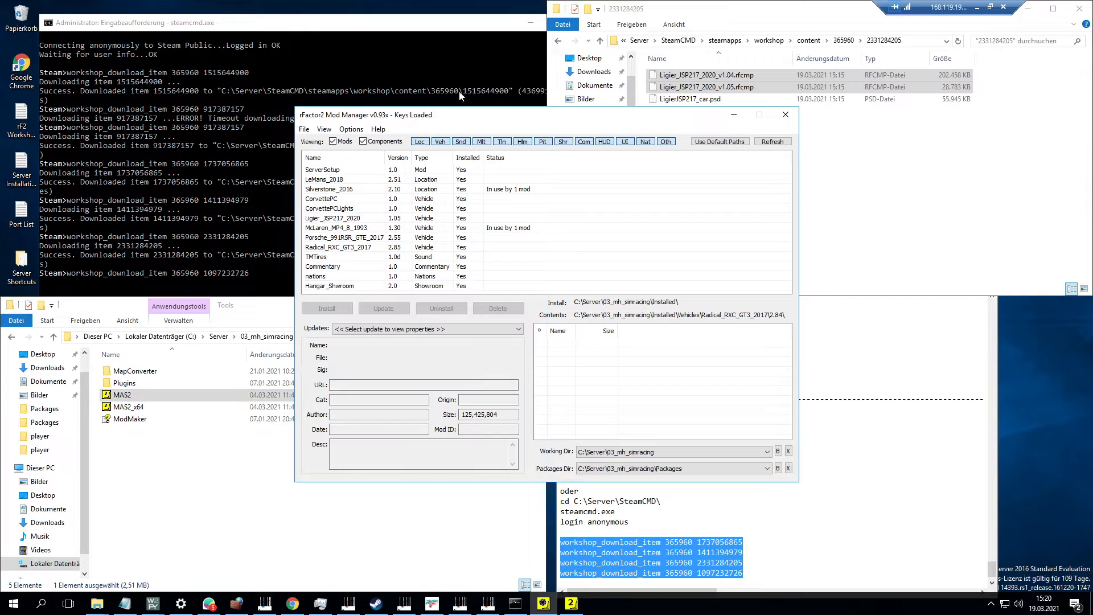
Refresh the Mod Manager list and inspect the details of Silverstone_2016 and the contents of MyEnduranceMod.
click(773, 141)
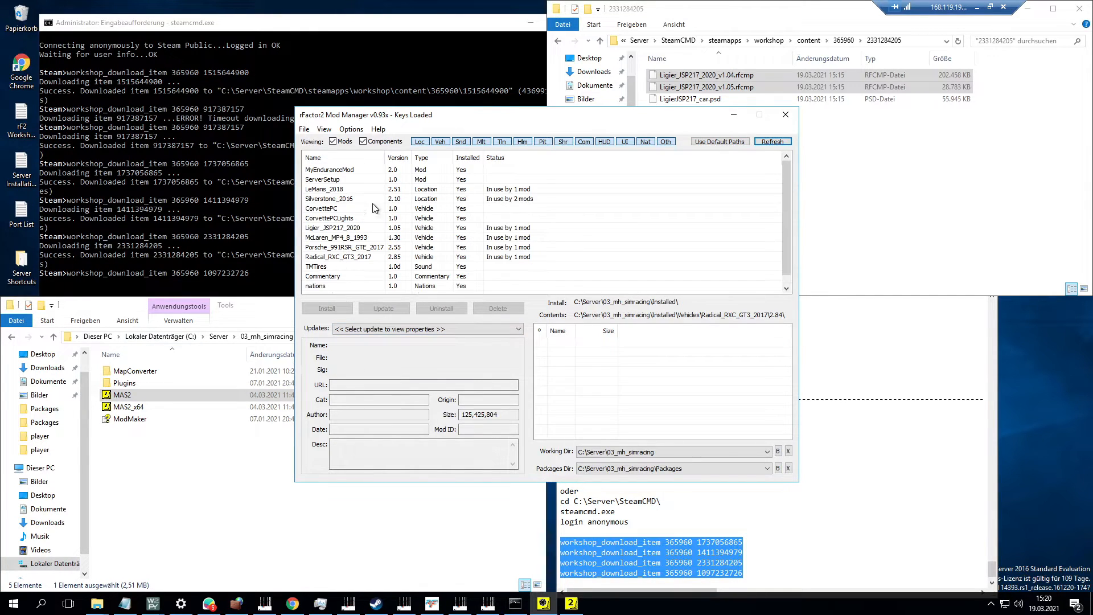
click(338, 200)
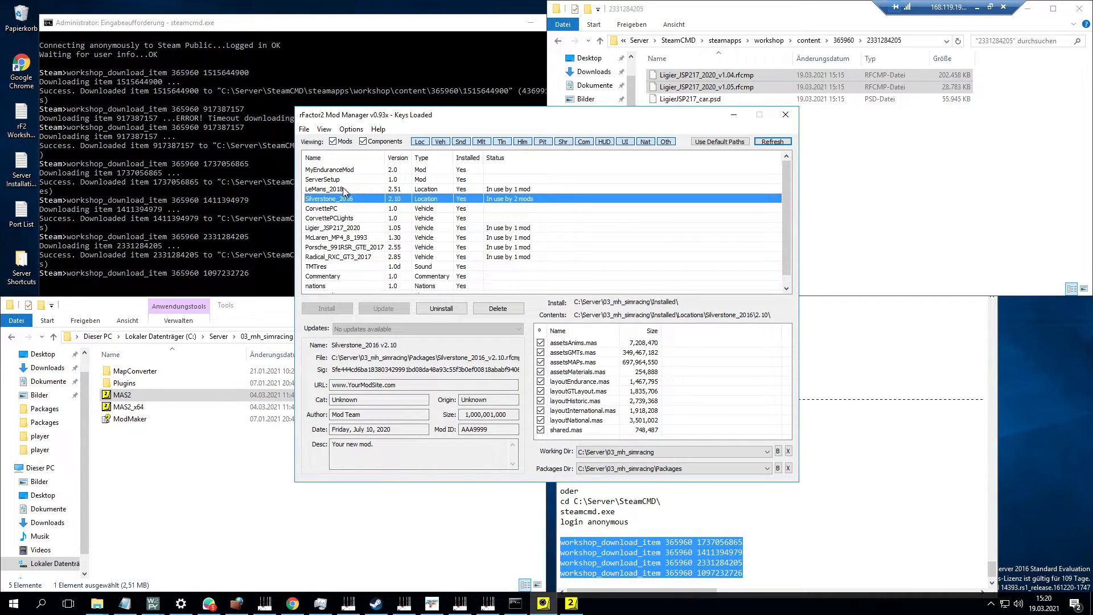
click(337, 170)
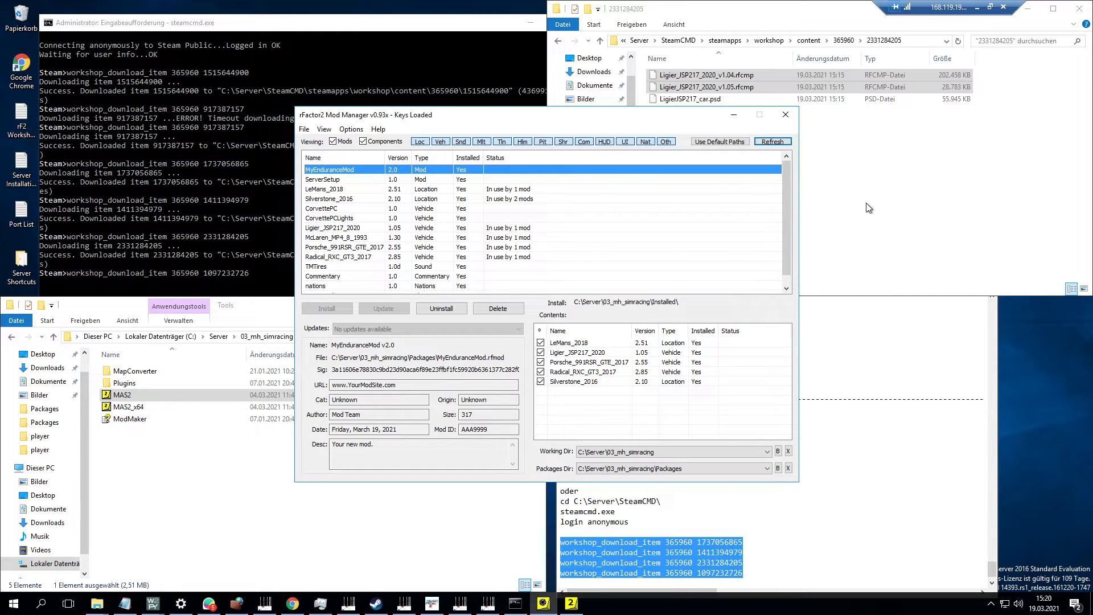
Switch to the Tools file window, open the 03_mh_simracing server's Packages folder and select MyEnduranceMod.rfmod.
click(227, 550)
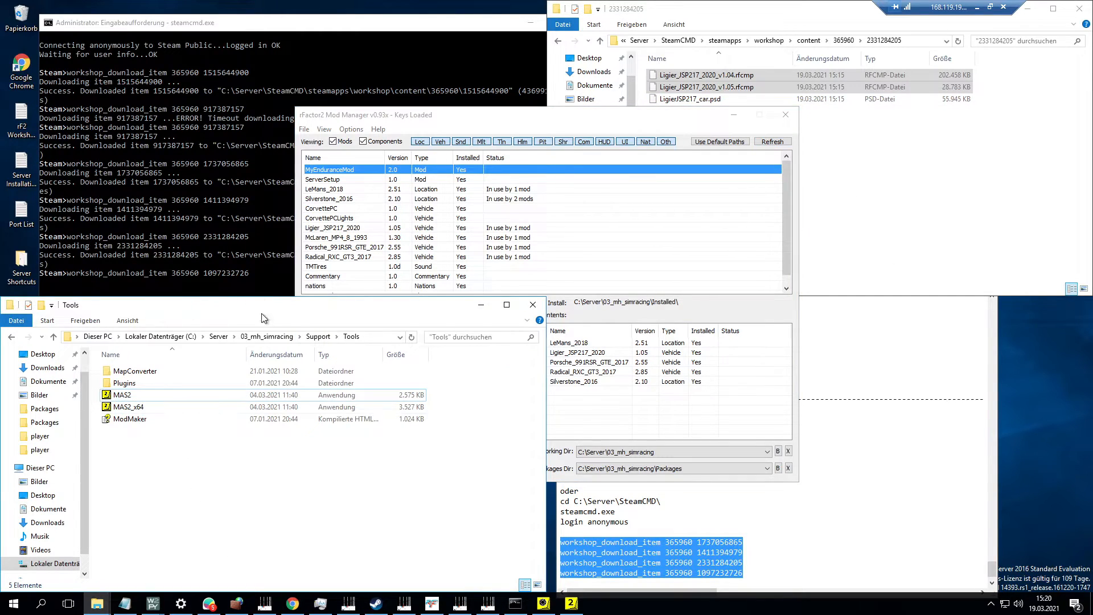
click(258, 336)
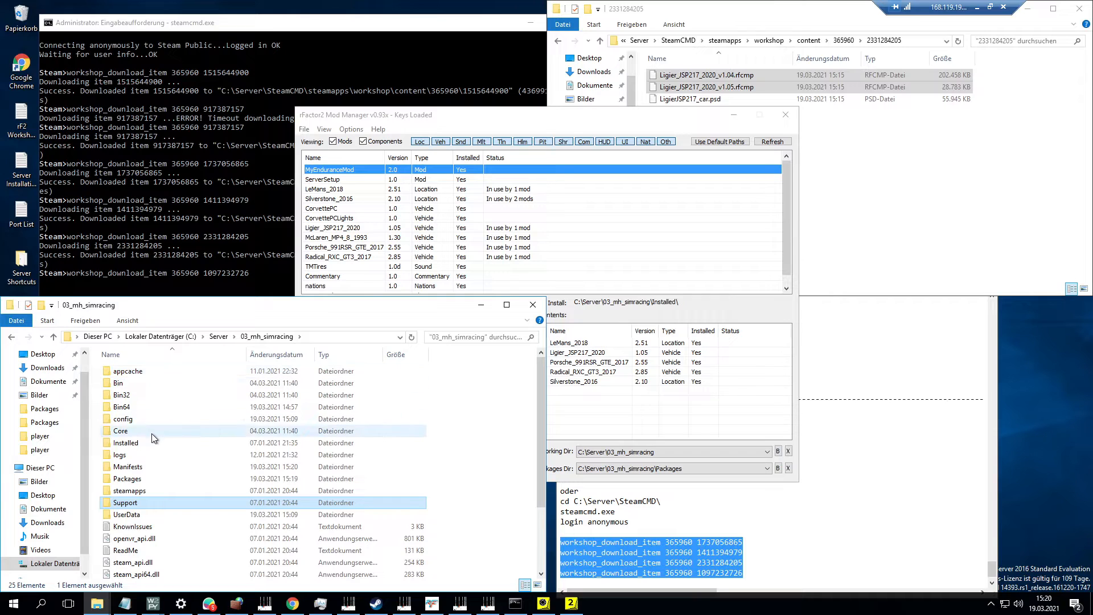
double_click(126, 479)
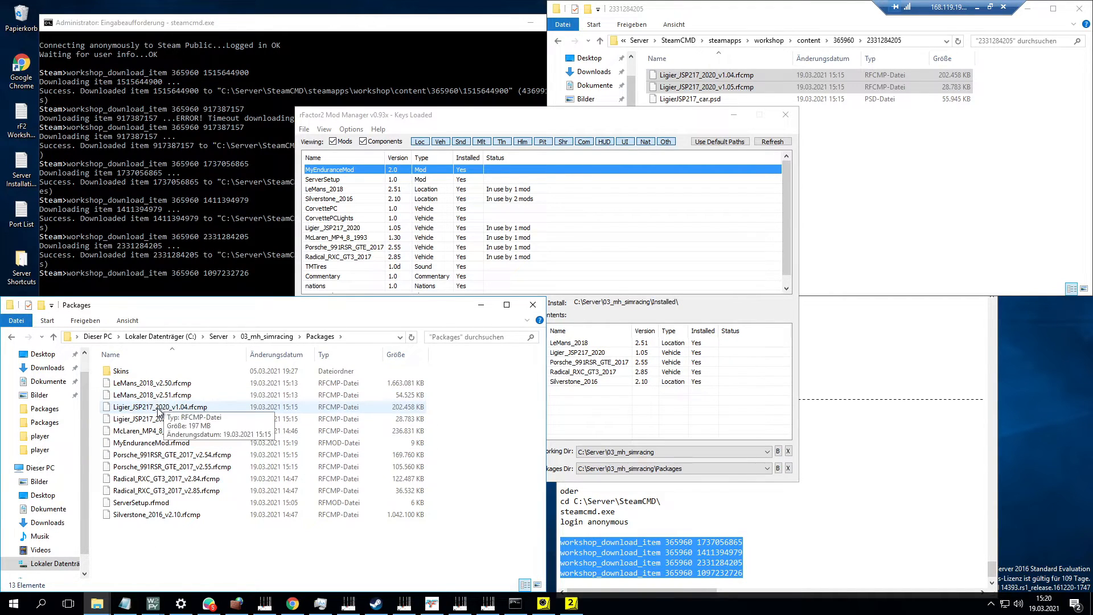
click(178, 503)
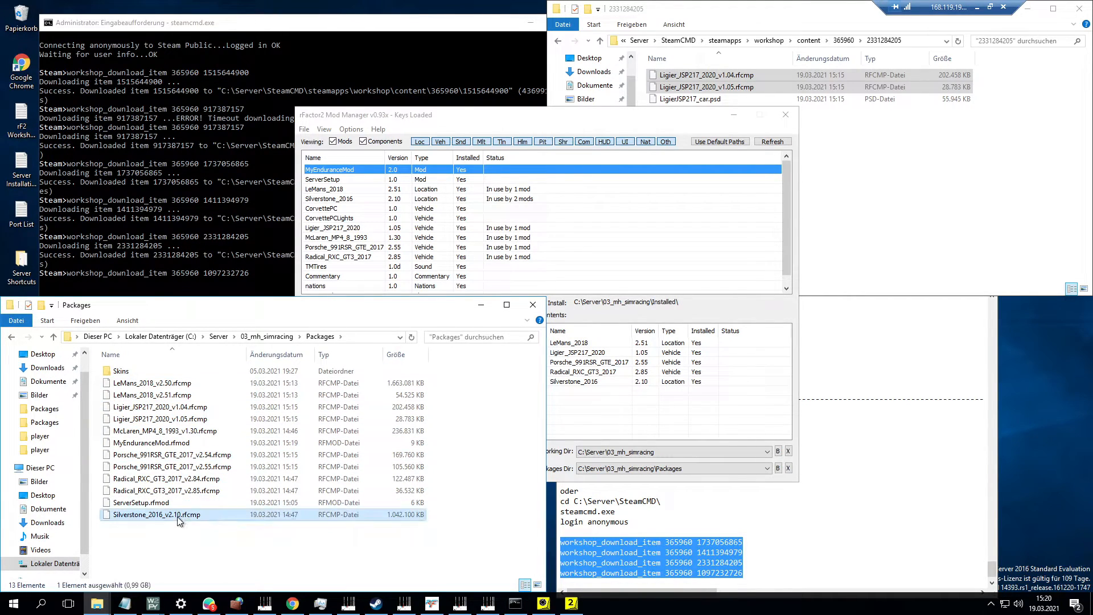
click(159, 442)
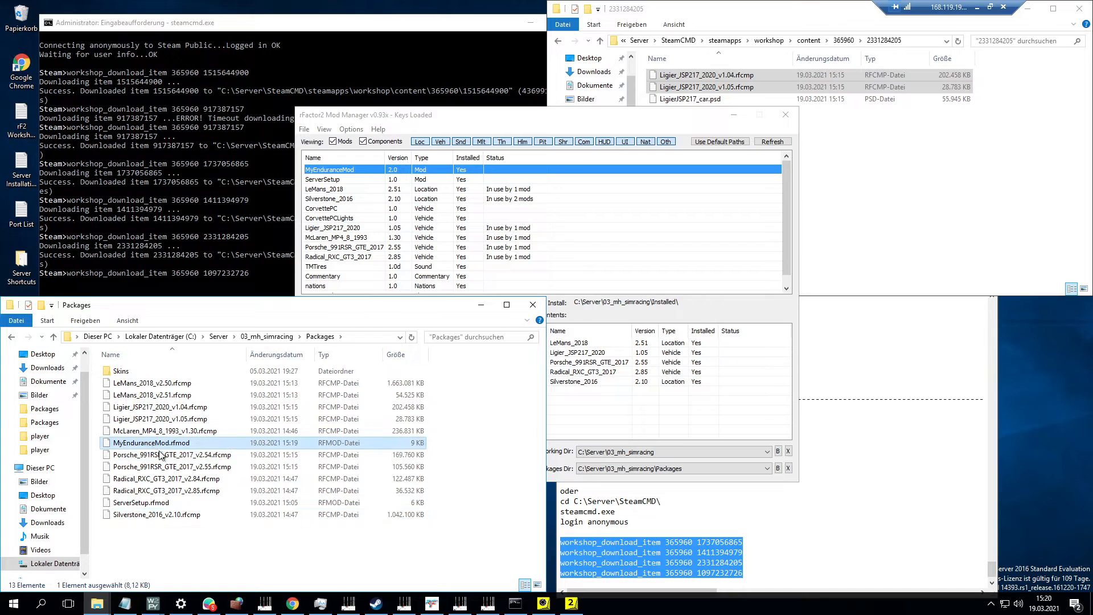
Switch to Q-Dir on the local PC, paste MyEnduranceMod.rfmod into rFactor 2's Packages folder, and sort by creation date to select it.
click(977, 7)
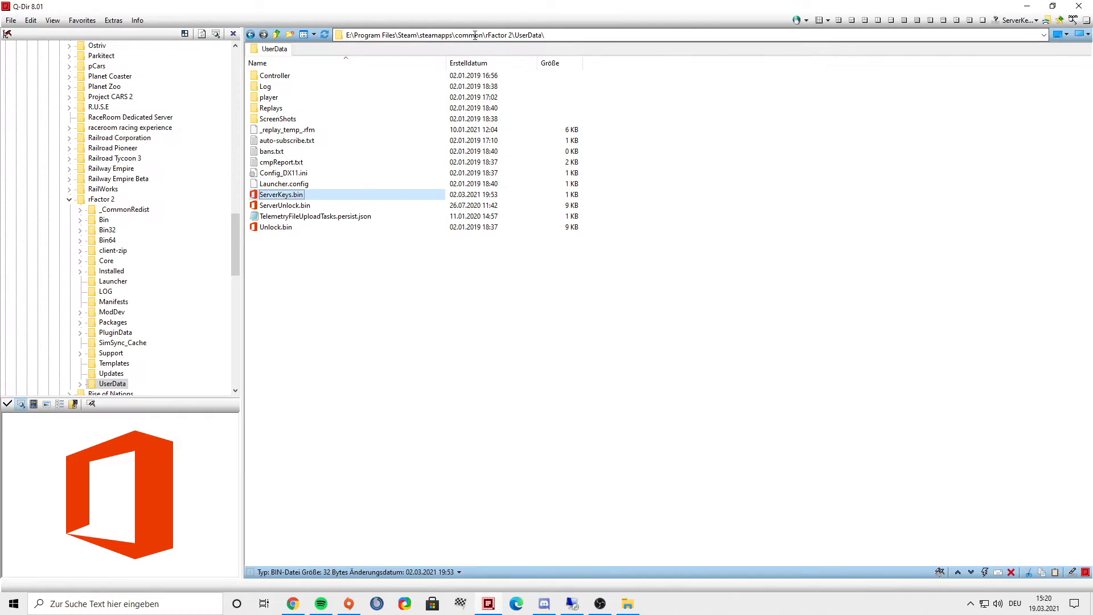
click(277, 35)
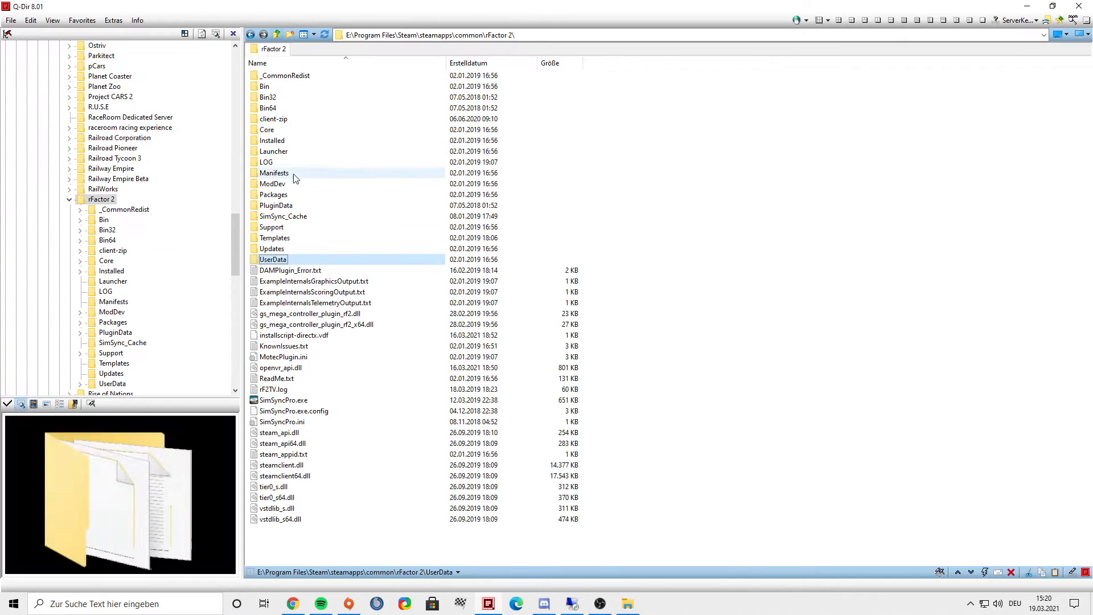
double_click(292, 194)
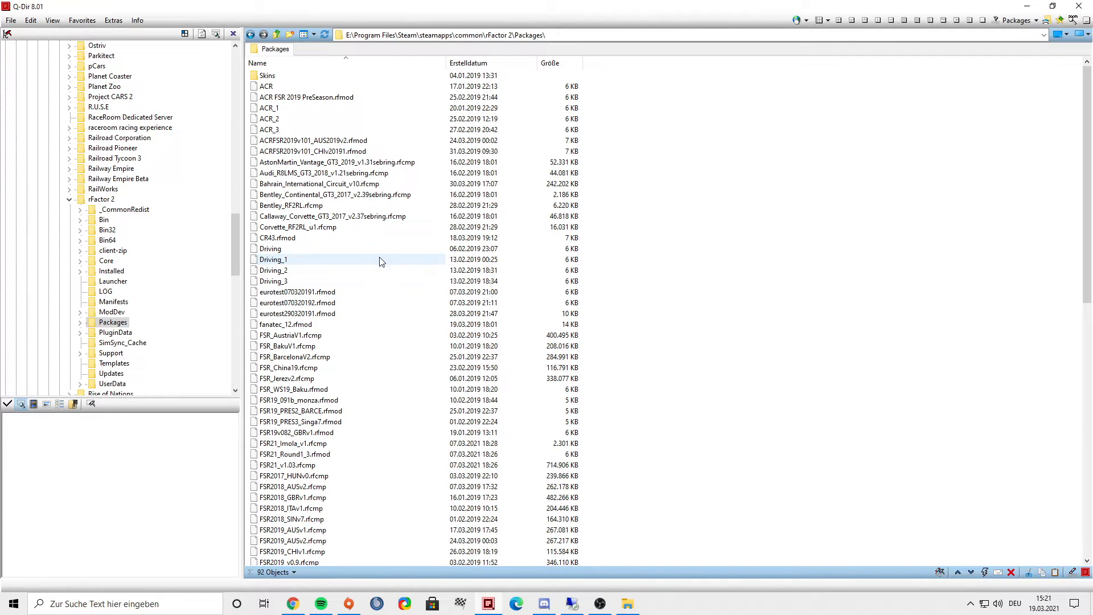
click(276, 35)
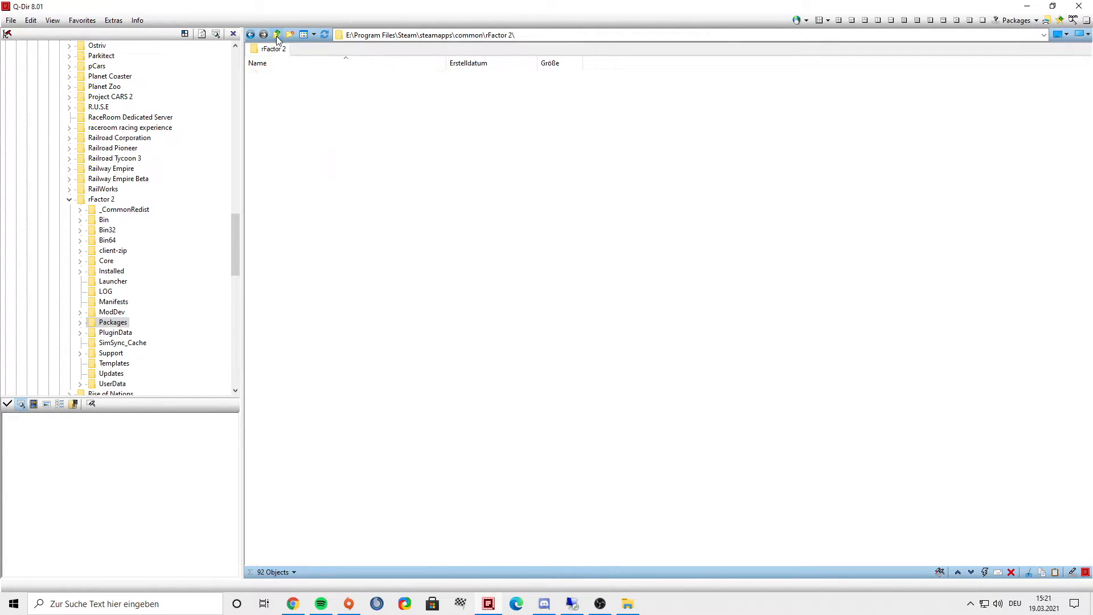
double_click(290, 194)
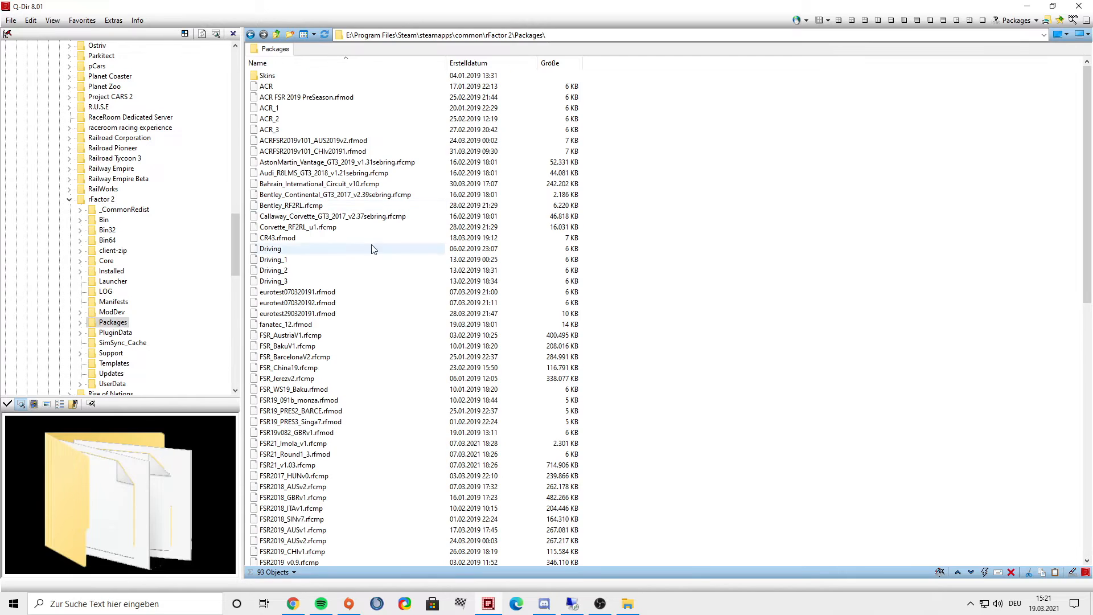
click(482, 62)
click(341, 76)
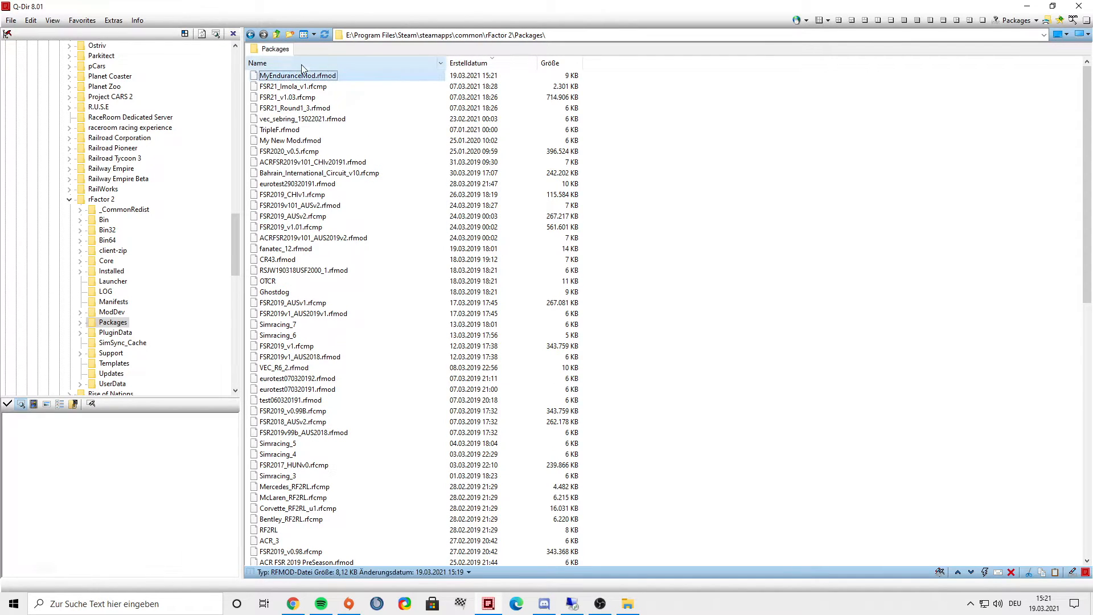
Open the local rFactor 2 installation's Bin32 folder and start ModMgr.exe.
click(276, 34)
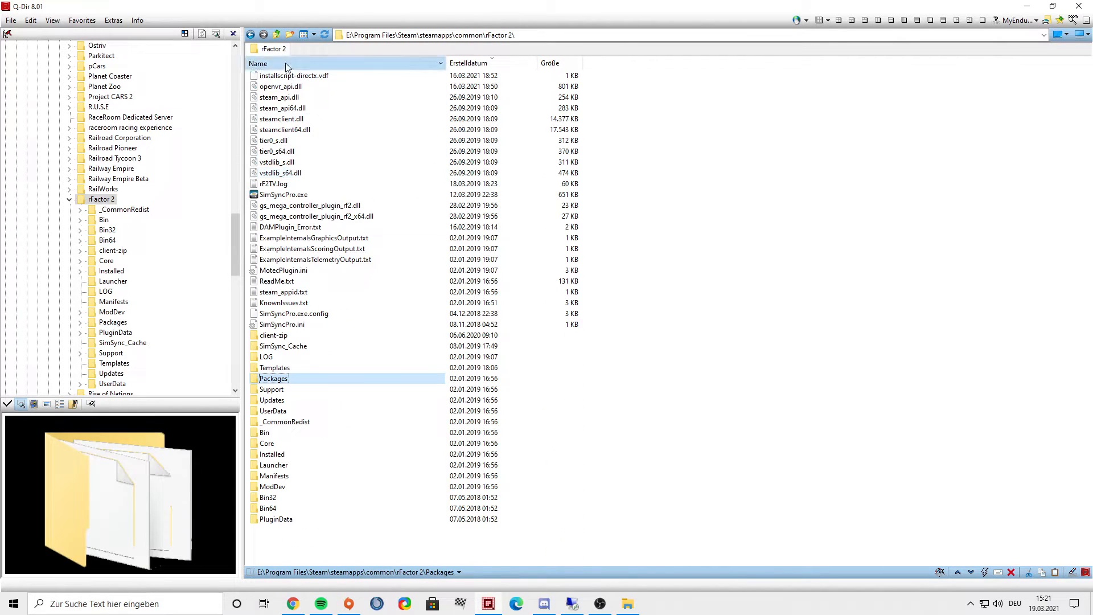
double_click(285, 98)
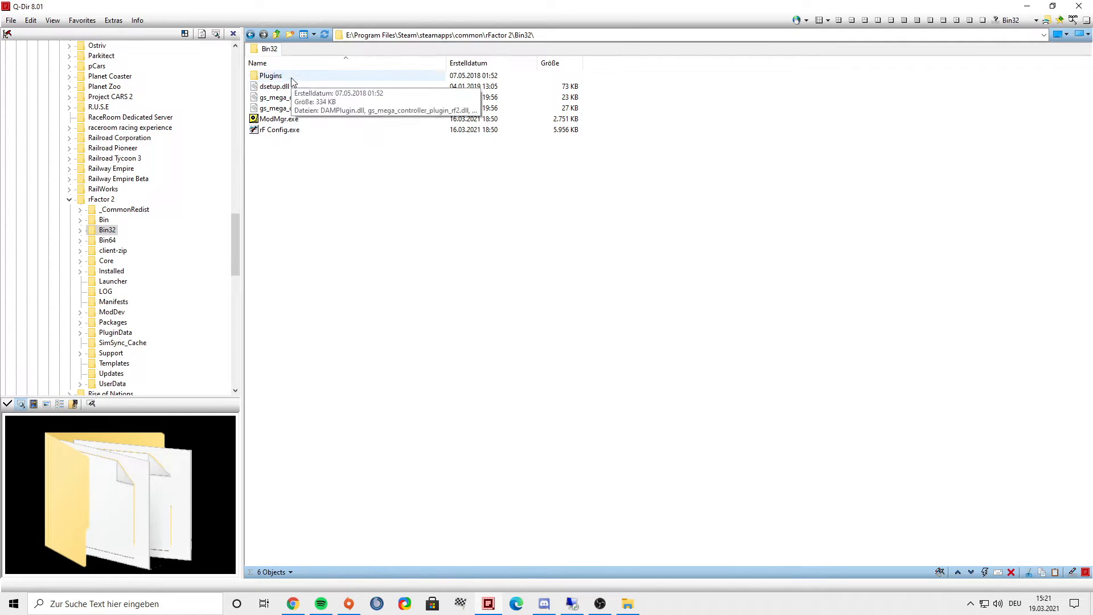
double_click(287, 119)
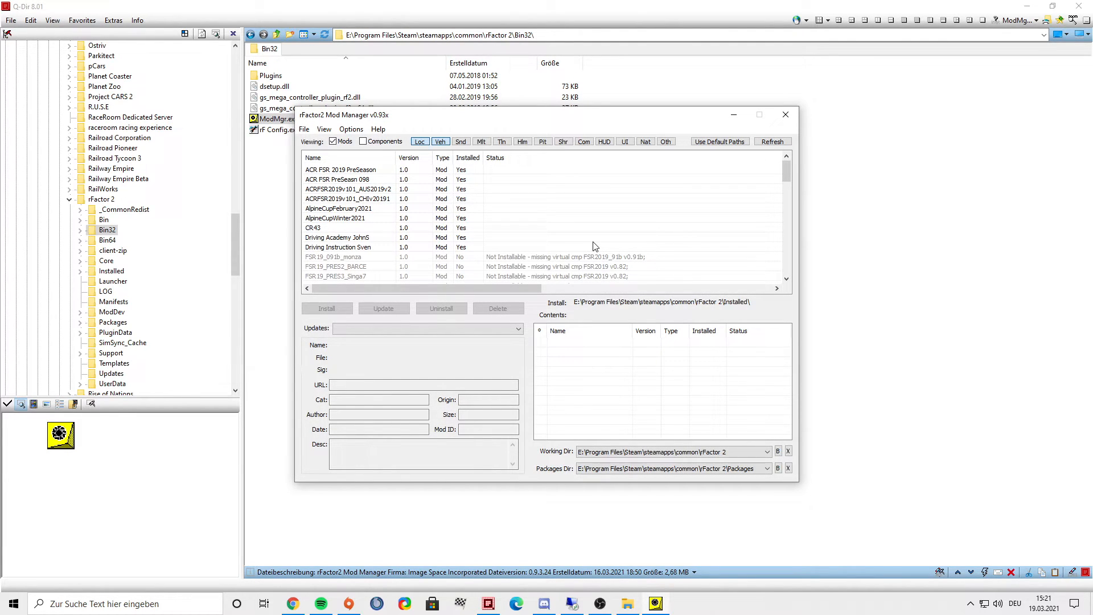
Sort the local mod list so uninstalled mods come first, and install MyEnduranceMod.
scroll(595, 246, down, 5)
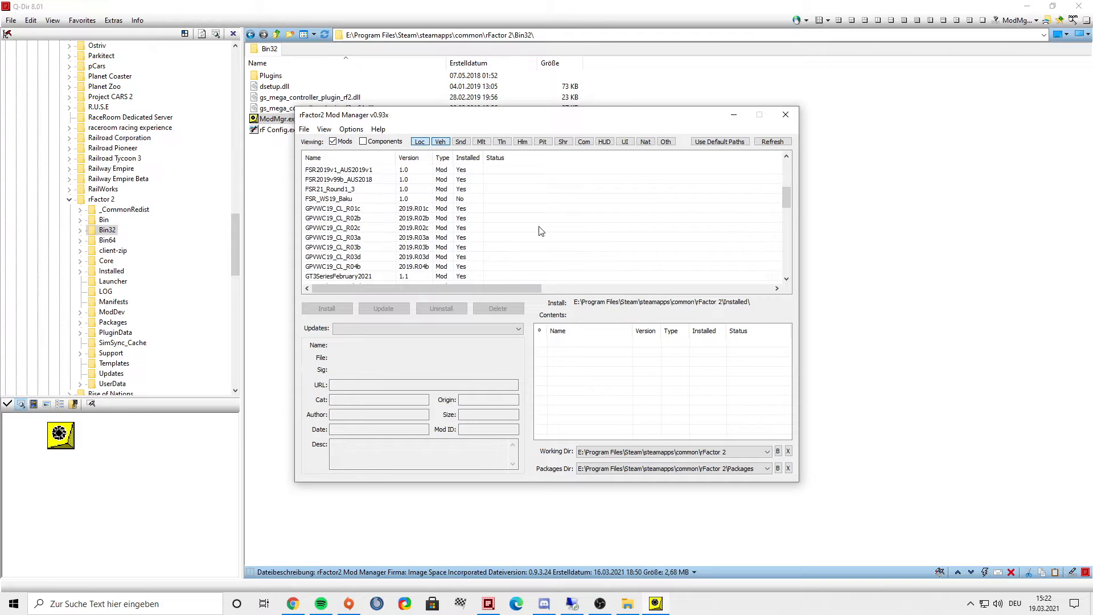
scroll(523, 233, down, 10)
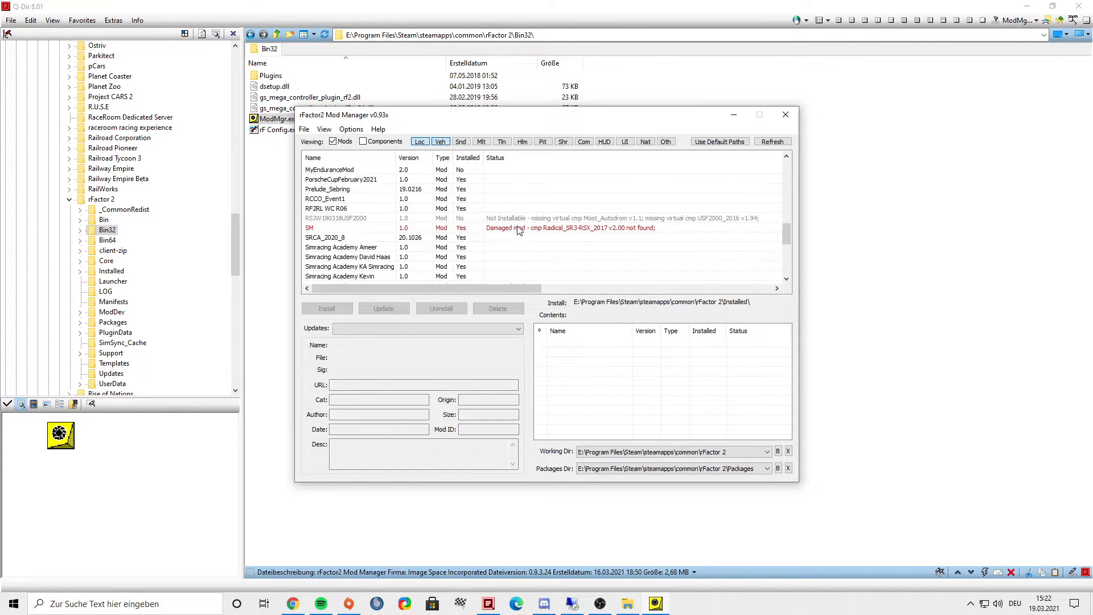
scroll(506, 235, down, 4)
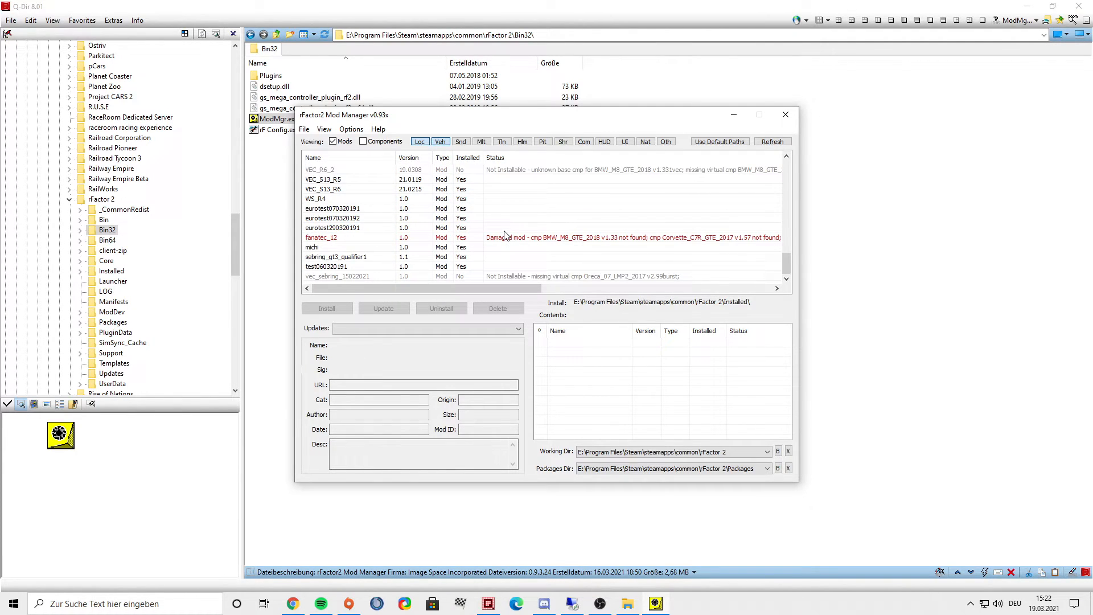
scroll(506, 235, up, 20)
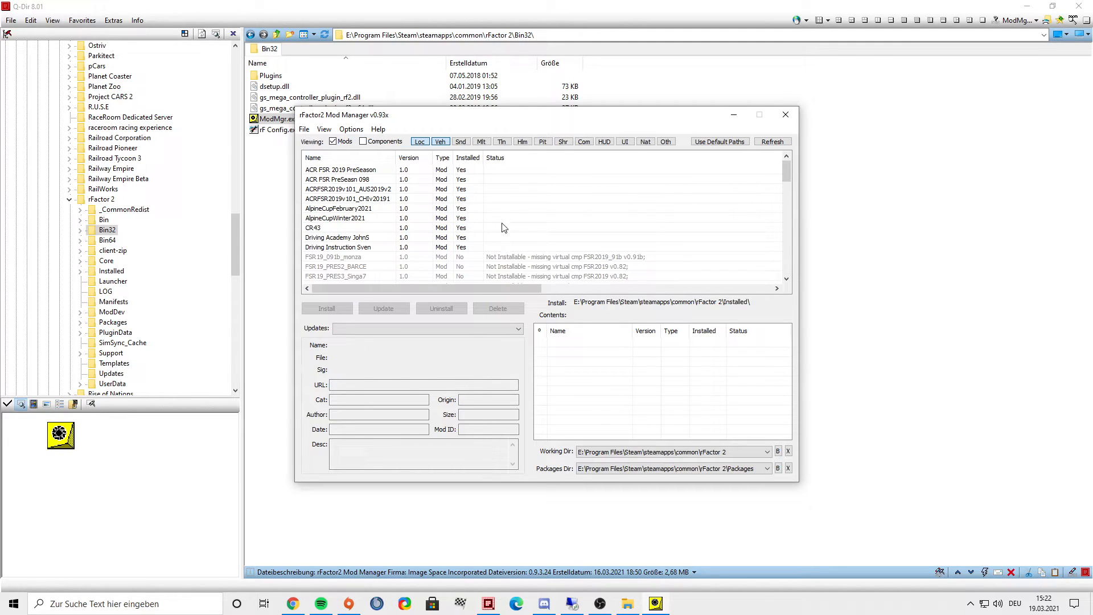
click(468, 160)
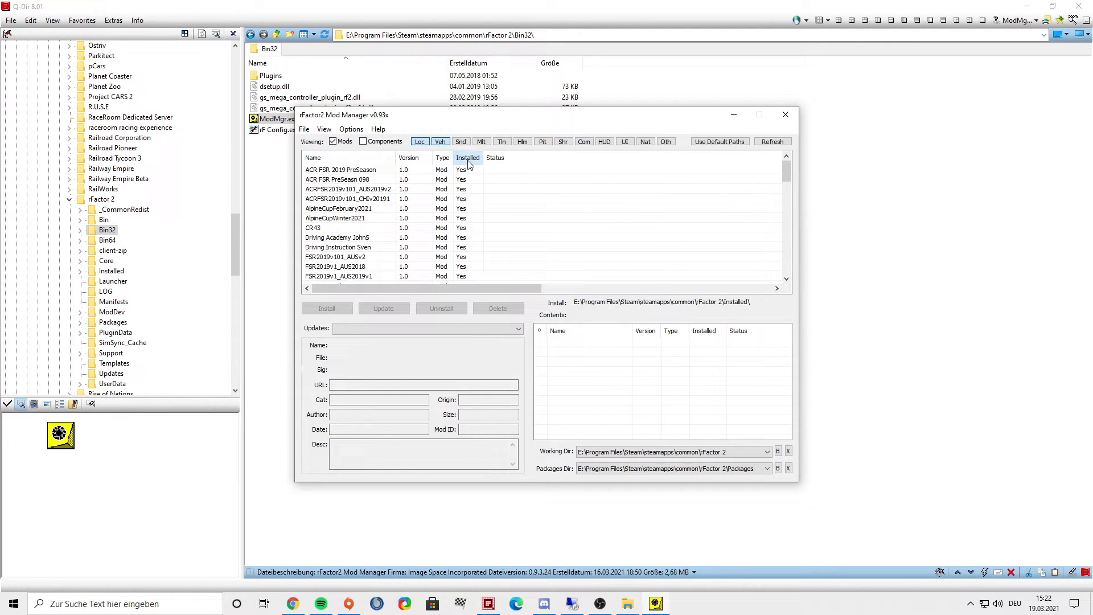
click(468, 159)
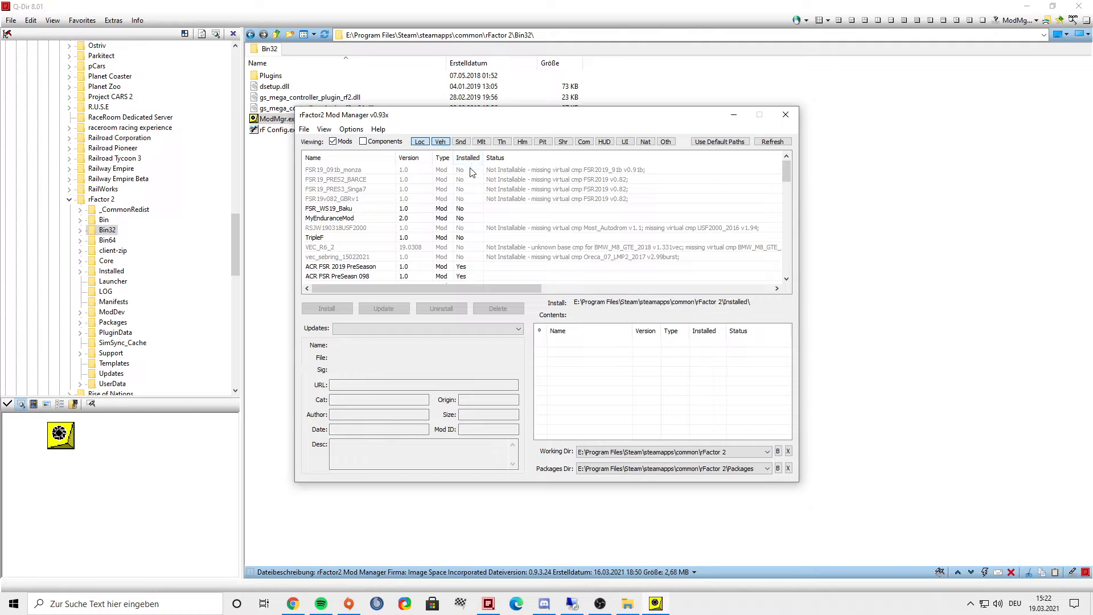
click(354, 219)
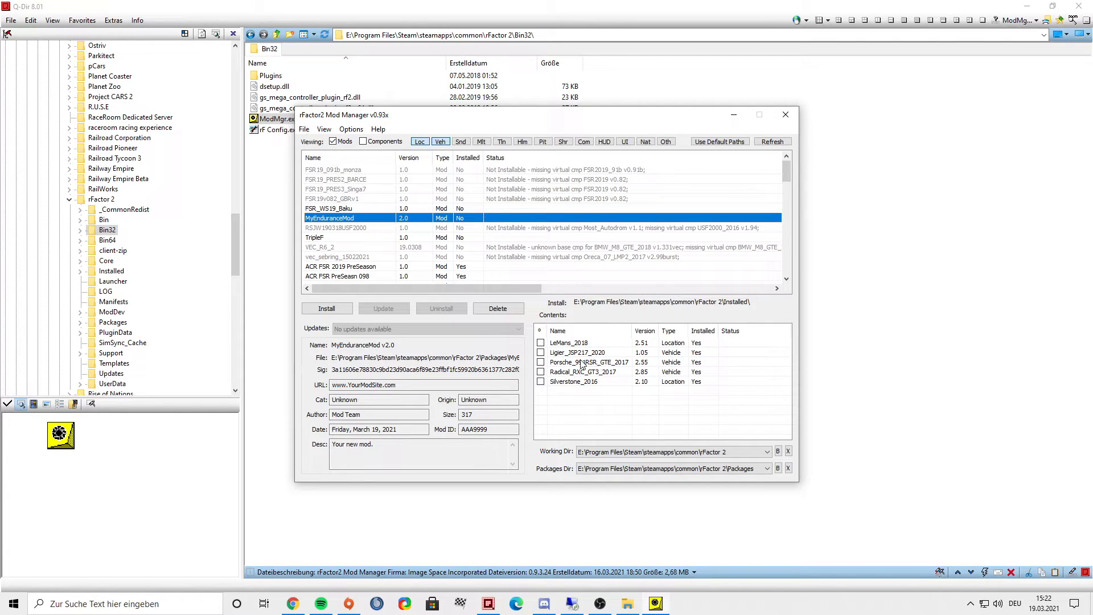
click(321, 309)
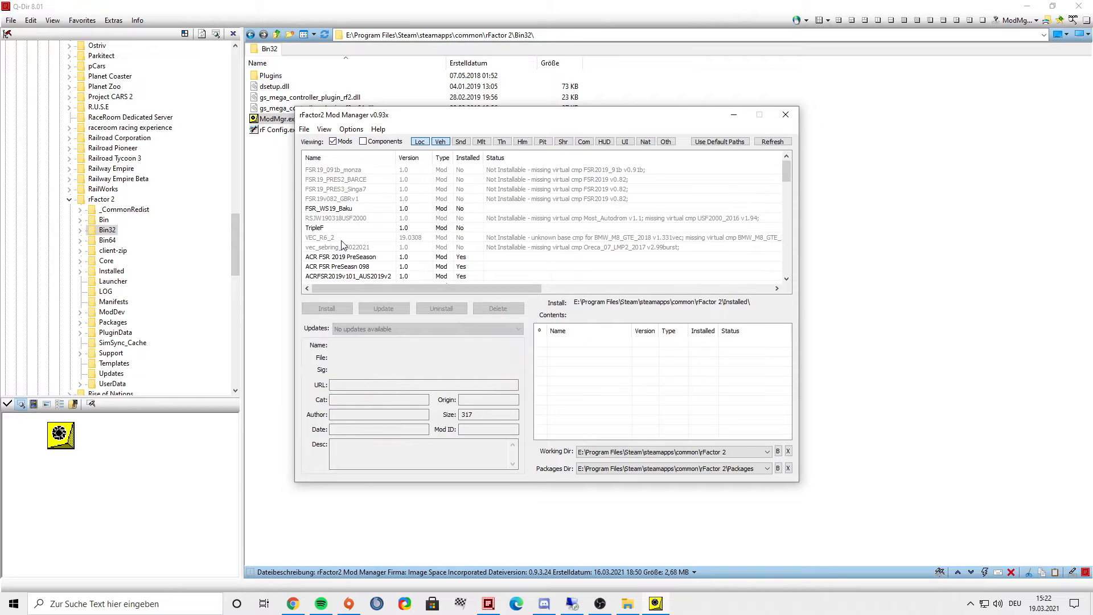
Examine the local mod list and compare the contents of the mods GT3_Sebring_prelude_practice1 and GT3_s1_r6_1.
scroll(345, 253, down, 1)
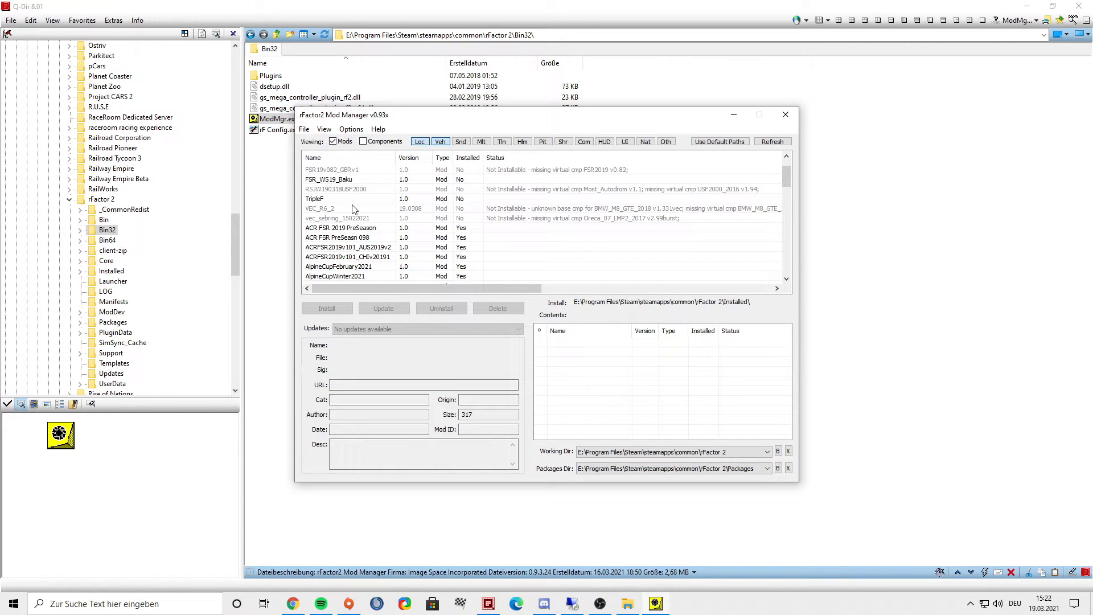
scroll(344, 238, down, 1)
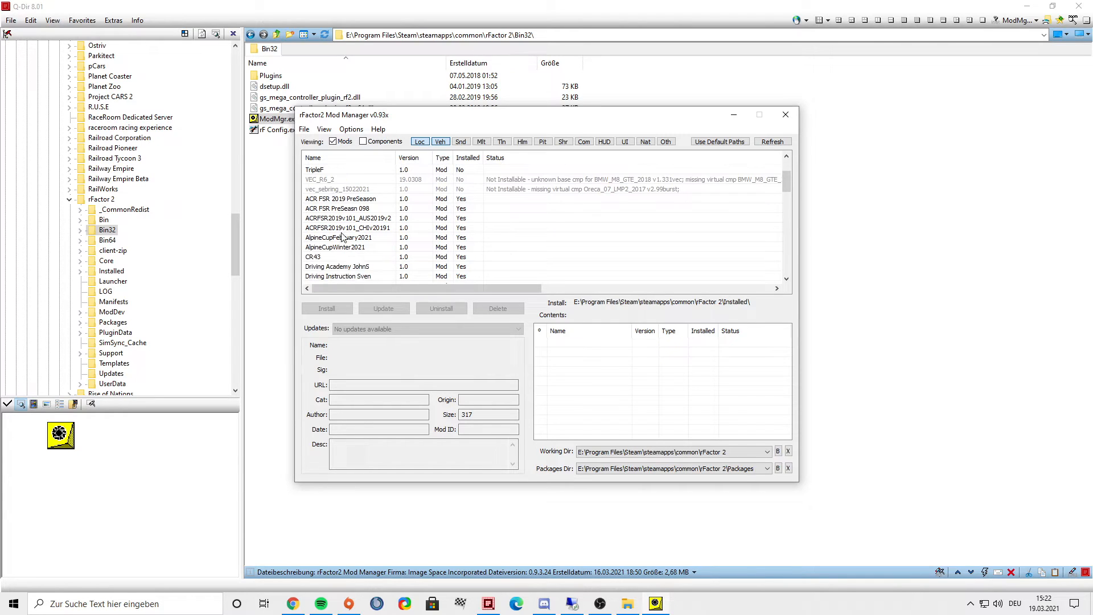
scroll(357, 242, down, 7)
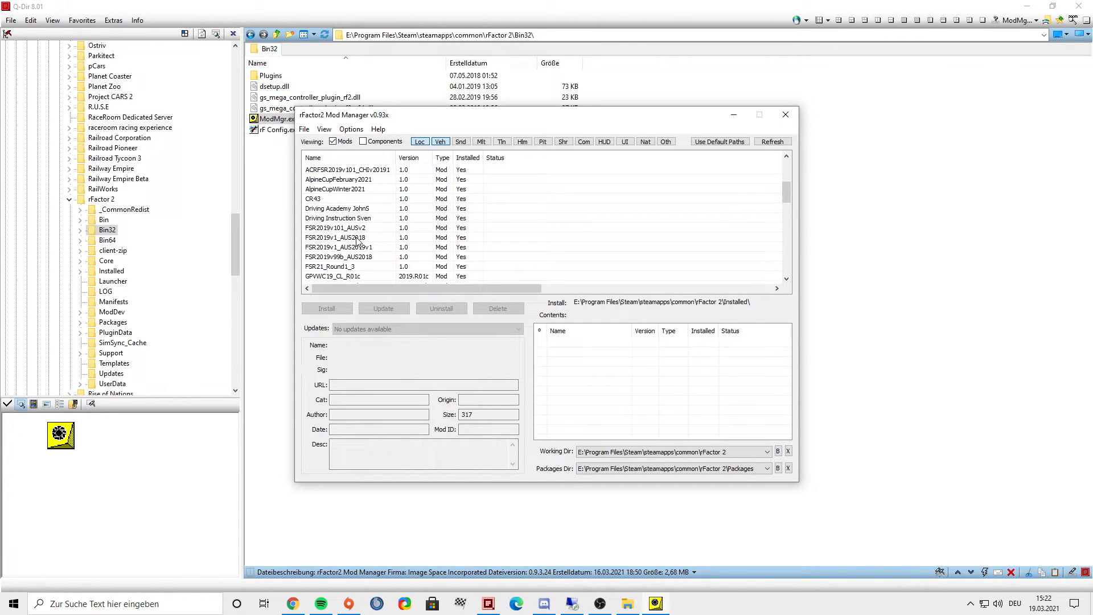
scroll(357, 241, down, 1)
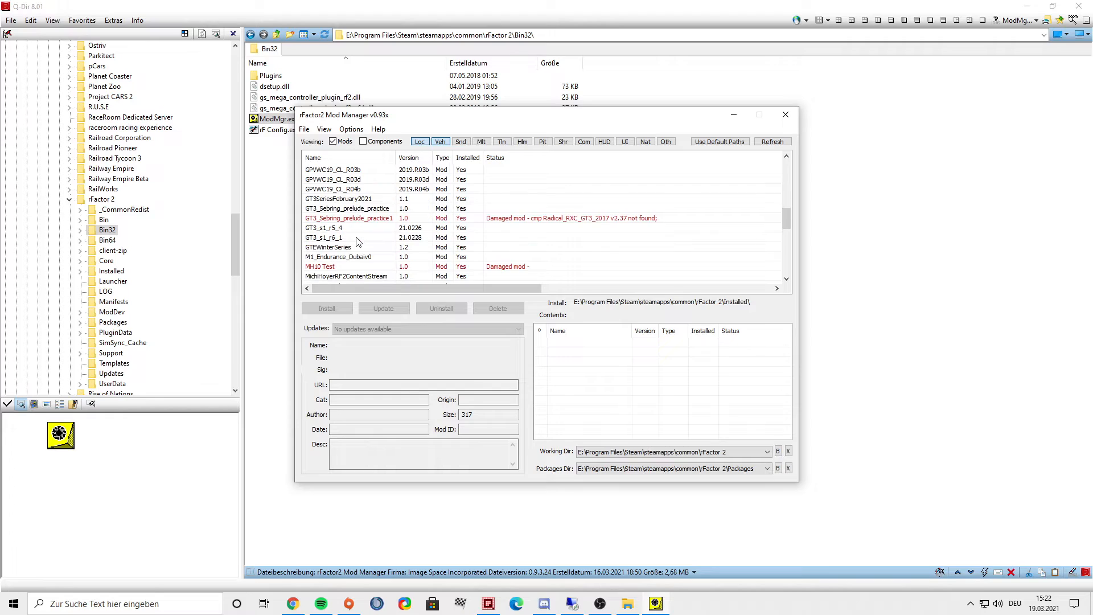
click(366, 220)
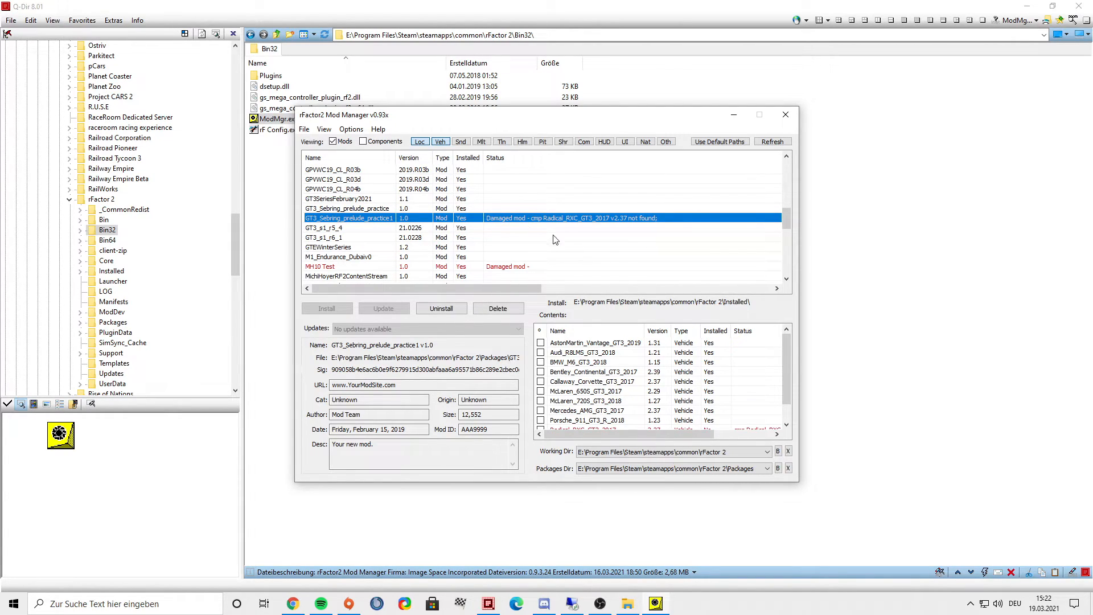
click(408, 239)
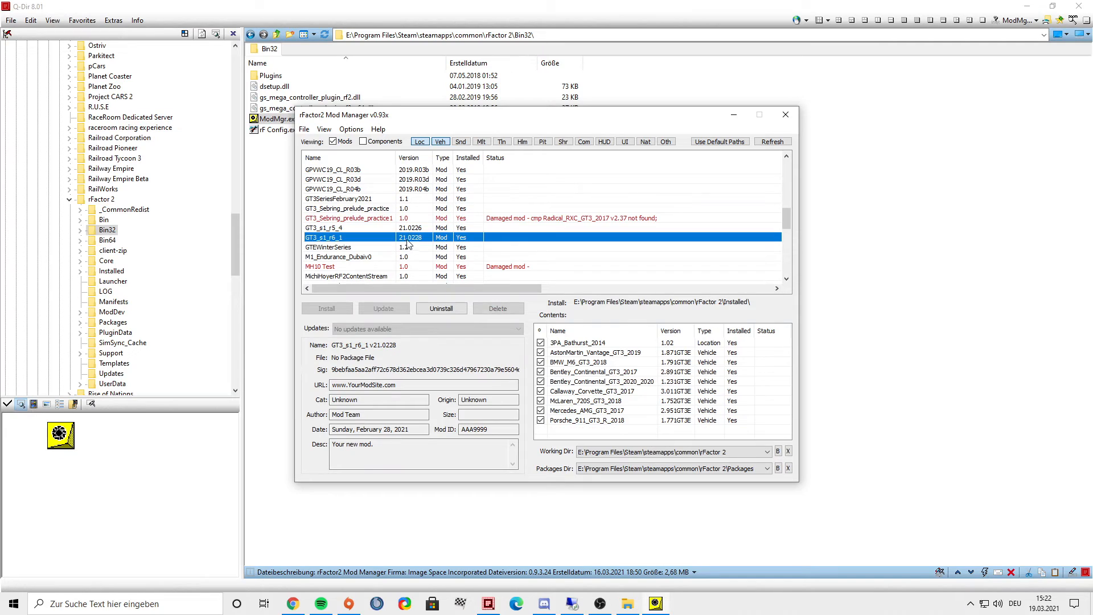
click(517, 219)
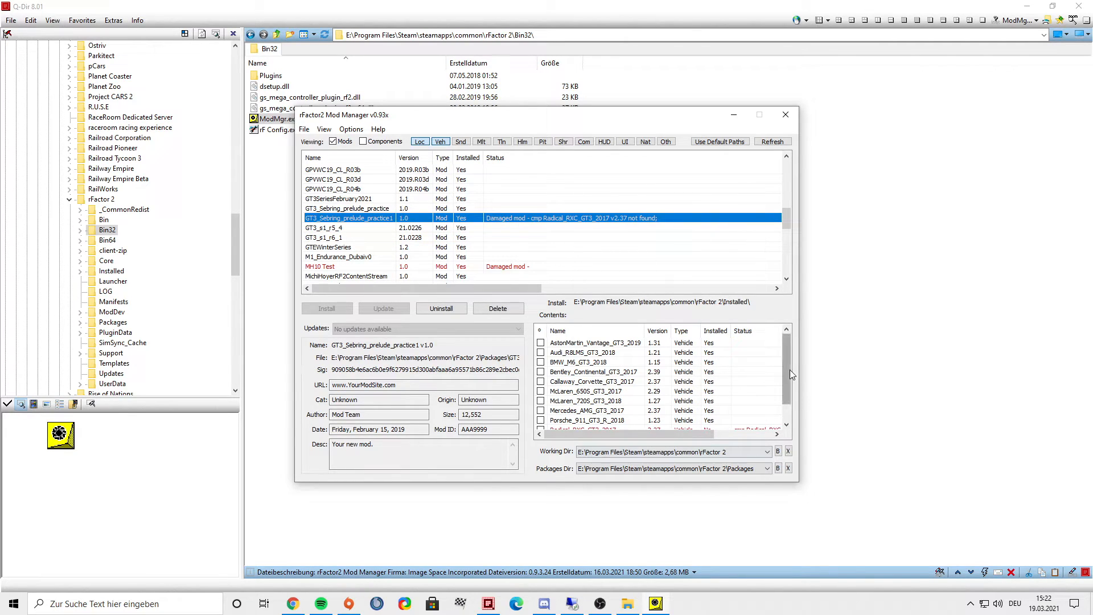
scroll(630, 348, down, 1)
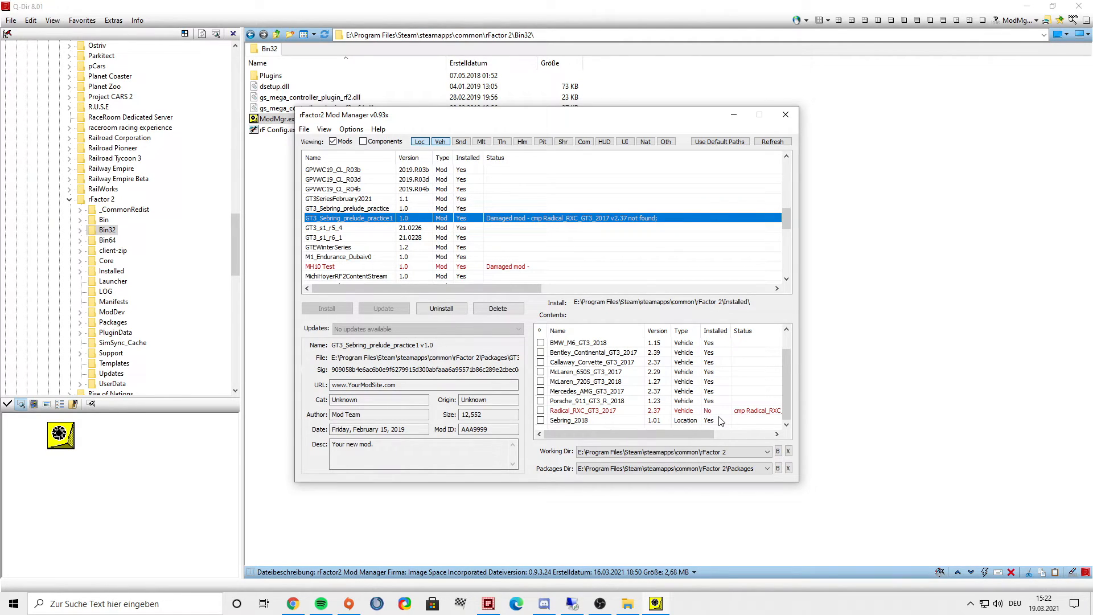
click(416, 239)
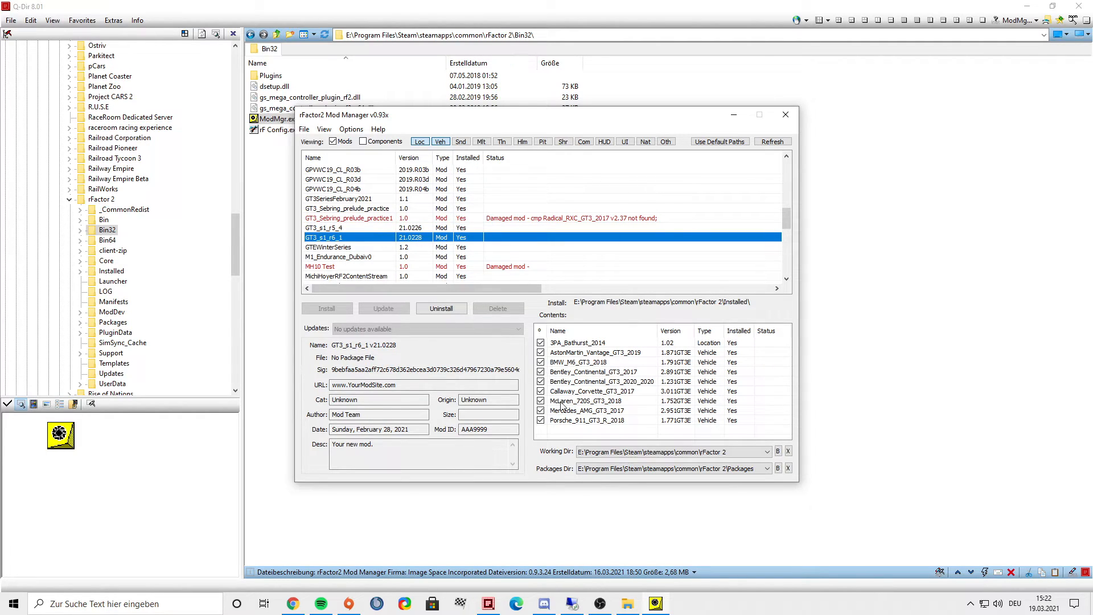
Return to the remote server, bring its Mod Manager forward, and show the Setting up a Dedicated Server guide in Chrome.
click(600, 604)
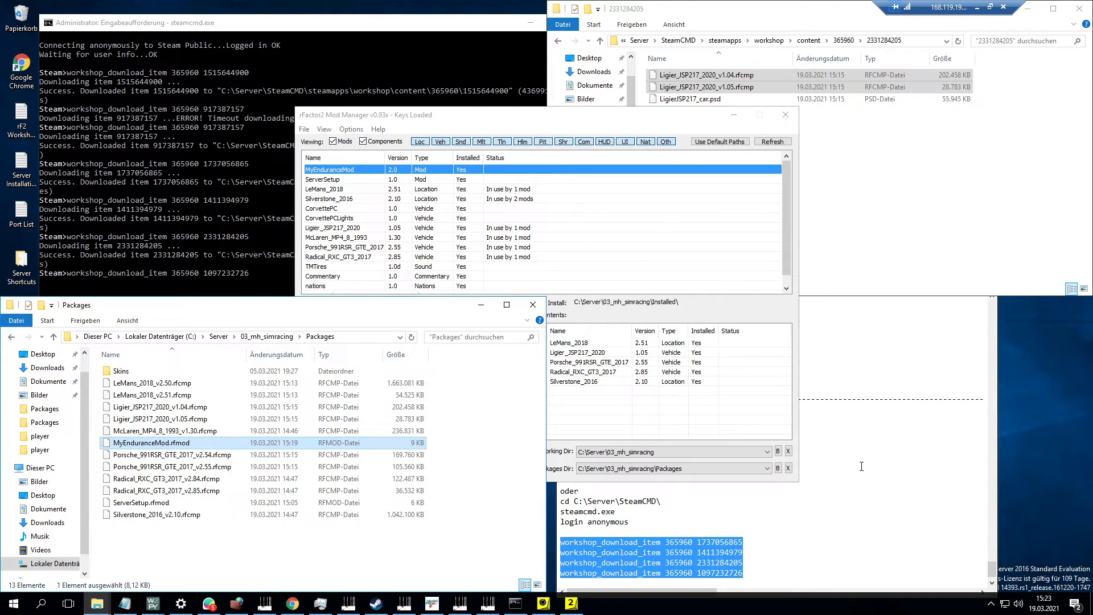
click(763, 312)
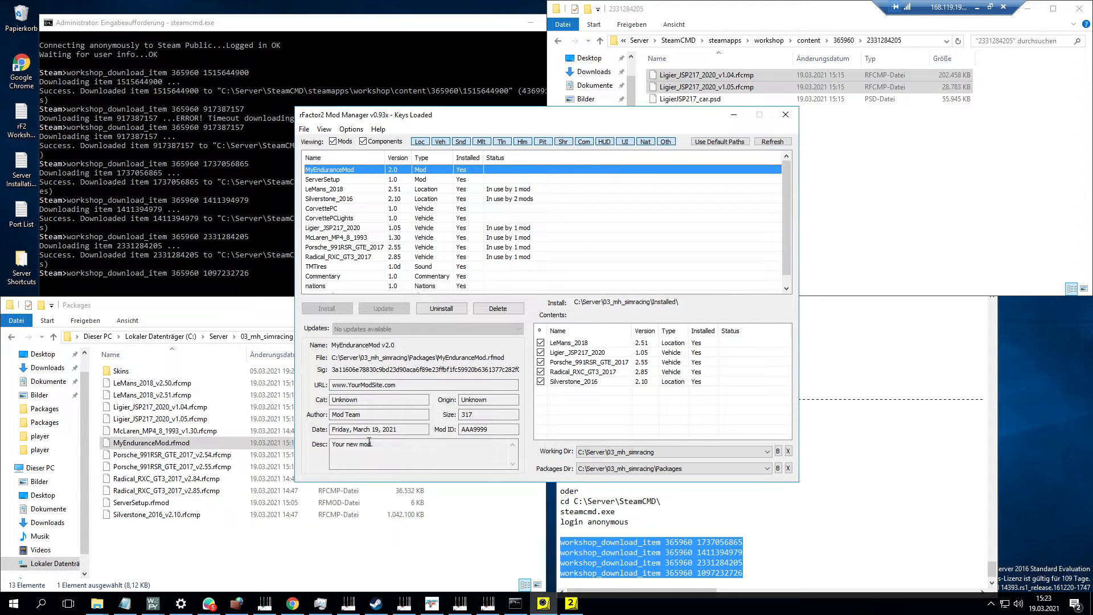
click(304, 609)
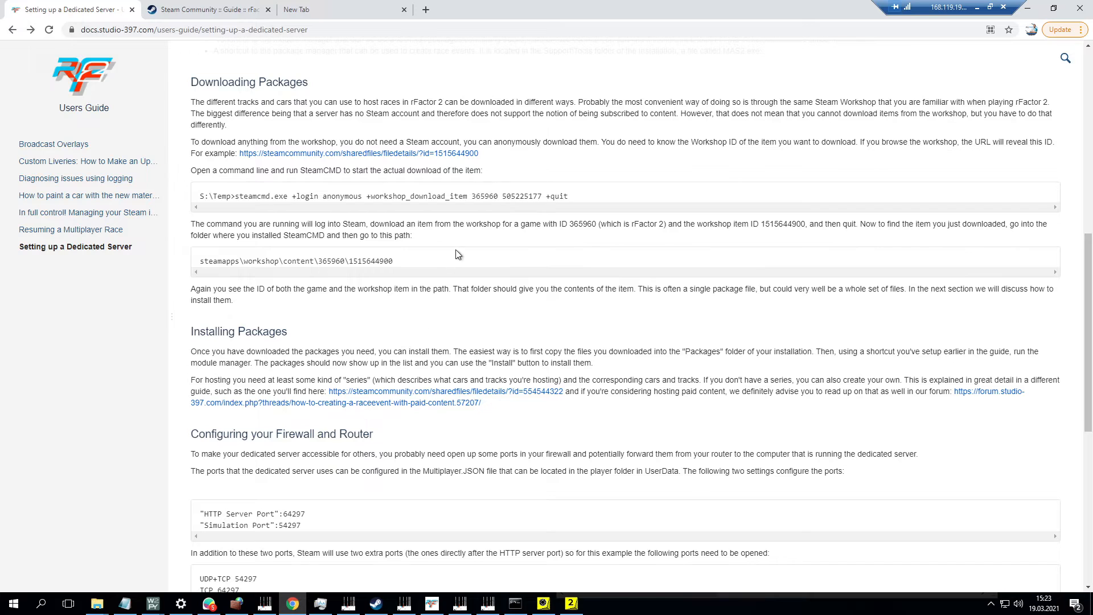
click(233, 8)
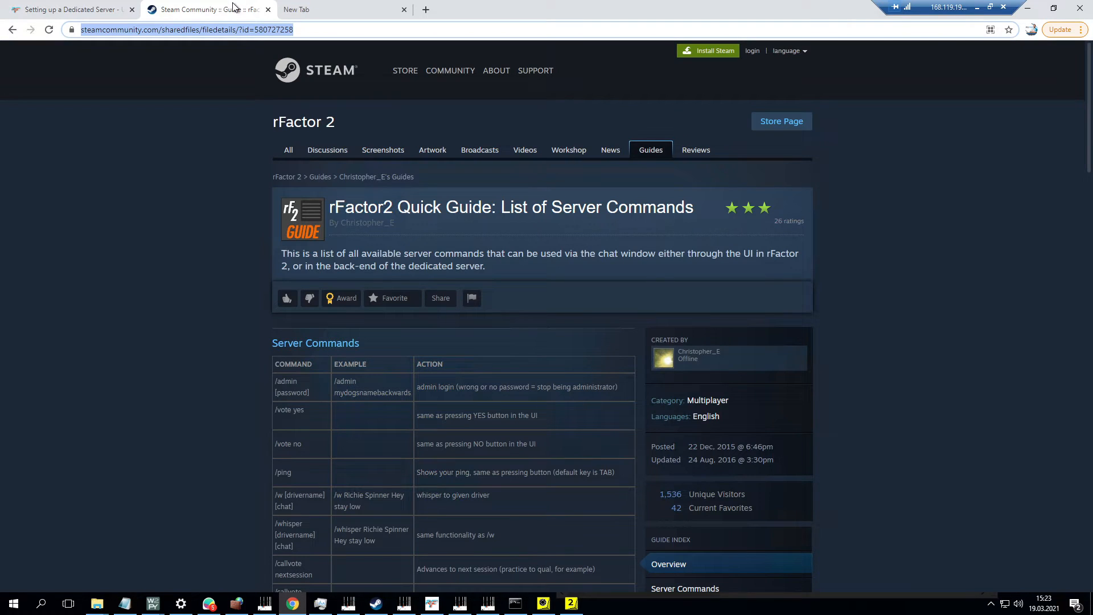
click(76, 6)
Follow the guide's example Workshop link, go to the rFactor 2 Workshop home and open the Targa Florio 1967 item.
scroll(406, 303, up, 2)
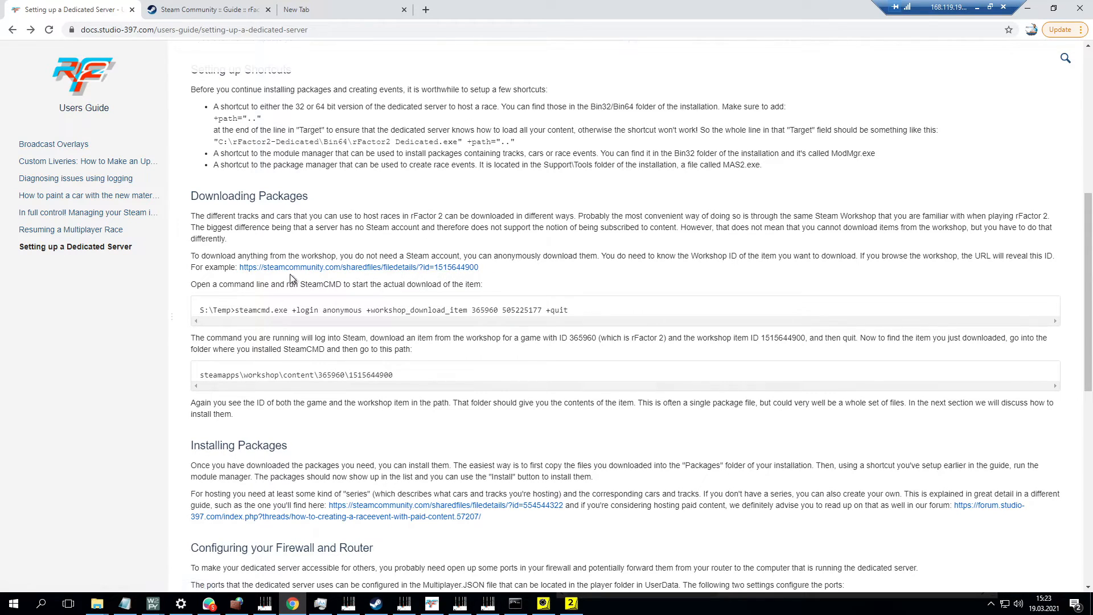
click(304, 271)
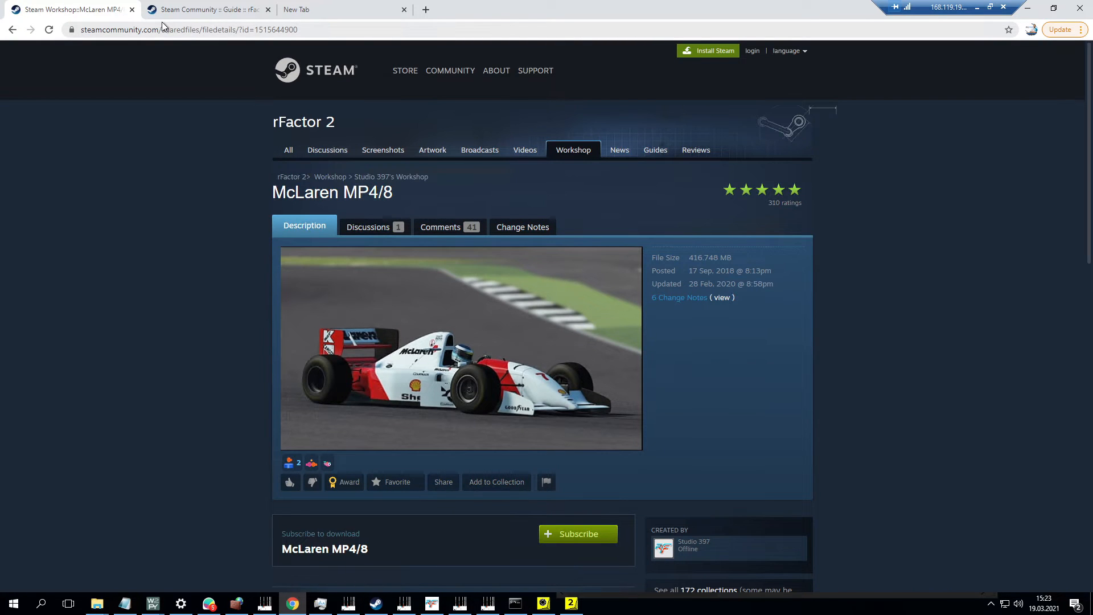
click(564, 150)
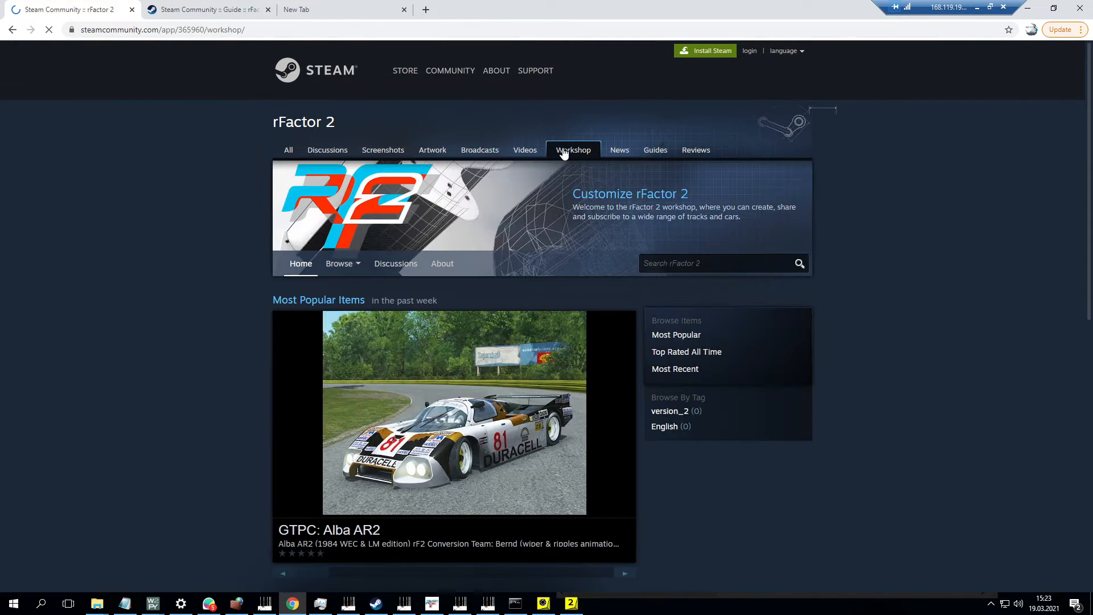
scroll(530, 184, down, 4)
scroll(530, 184, down, 2)
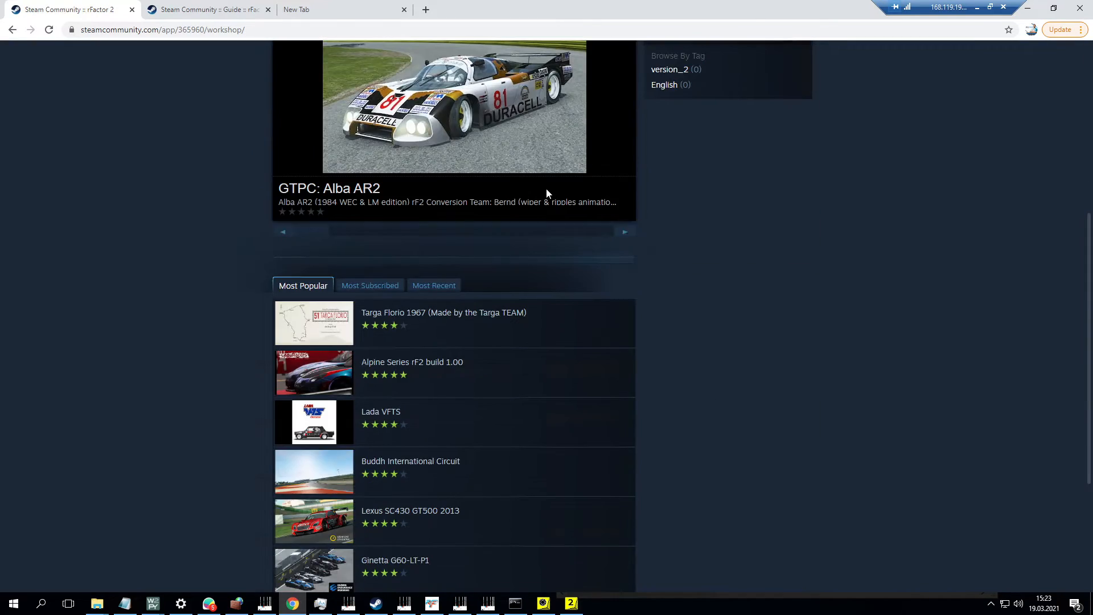
click(395, 316)
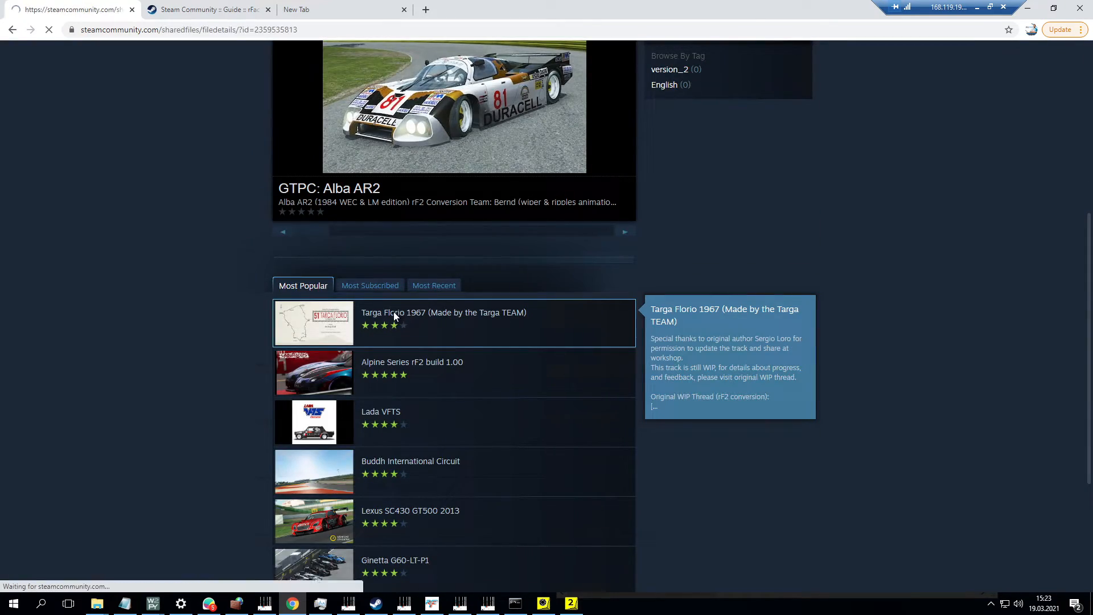
Highlight the Targa Florio item ID in the page address and the corresponding ID in a workshop_download_item line of the rF2 Workshop IDs notes.
drag(257, 29, 313, 47)
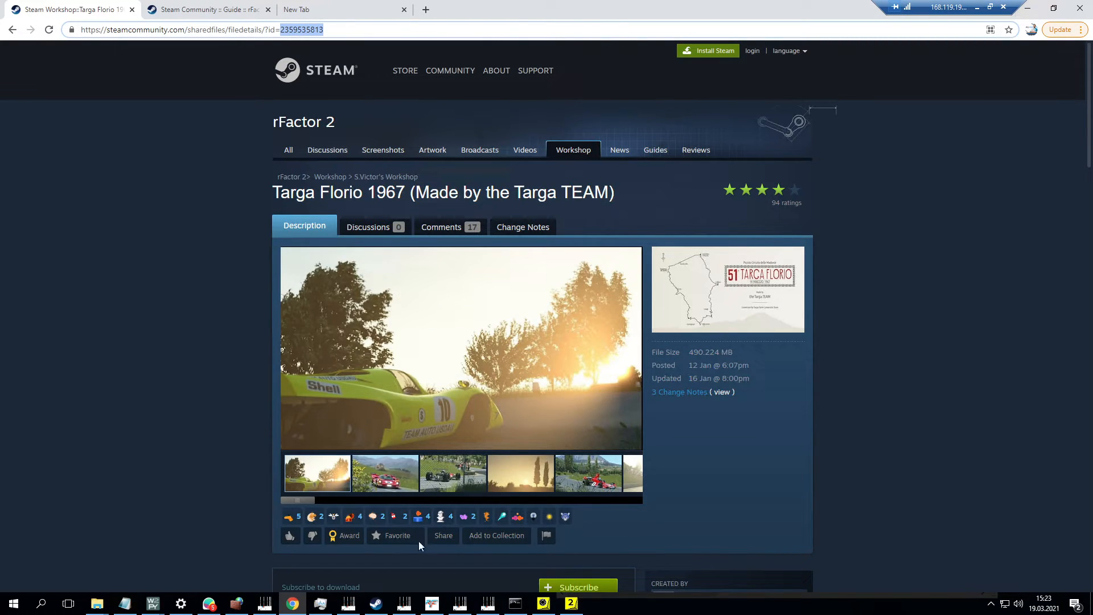
click(125, 604)
click(733, 542)
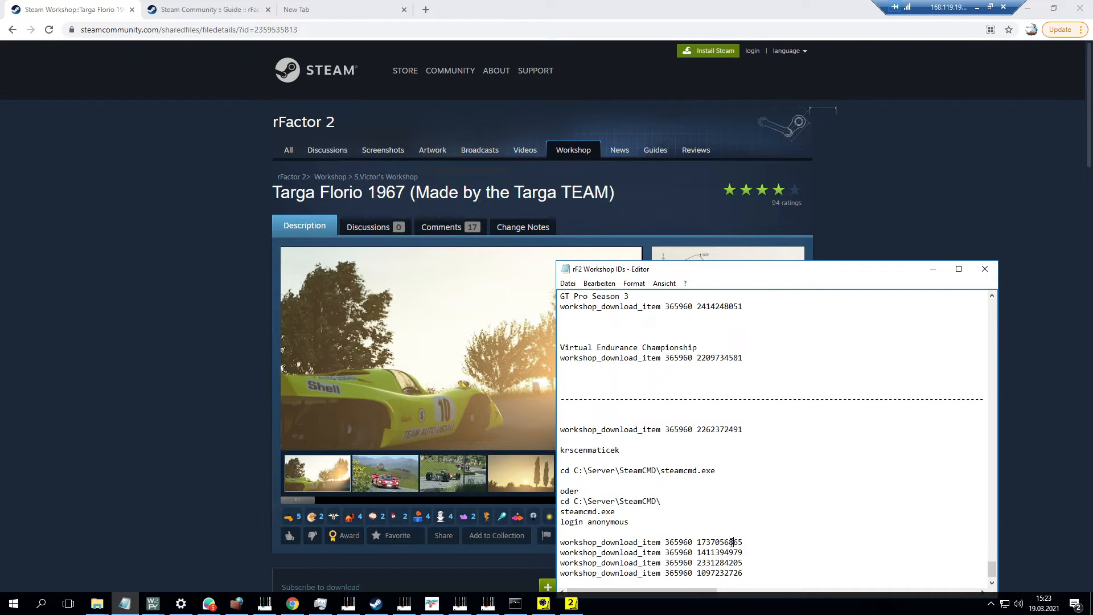
double_click(725, 542)
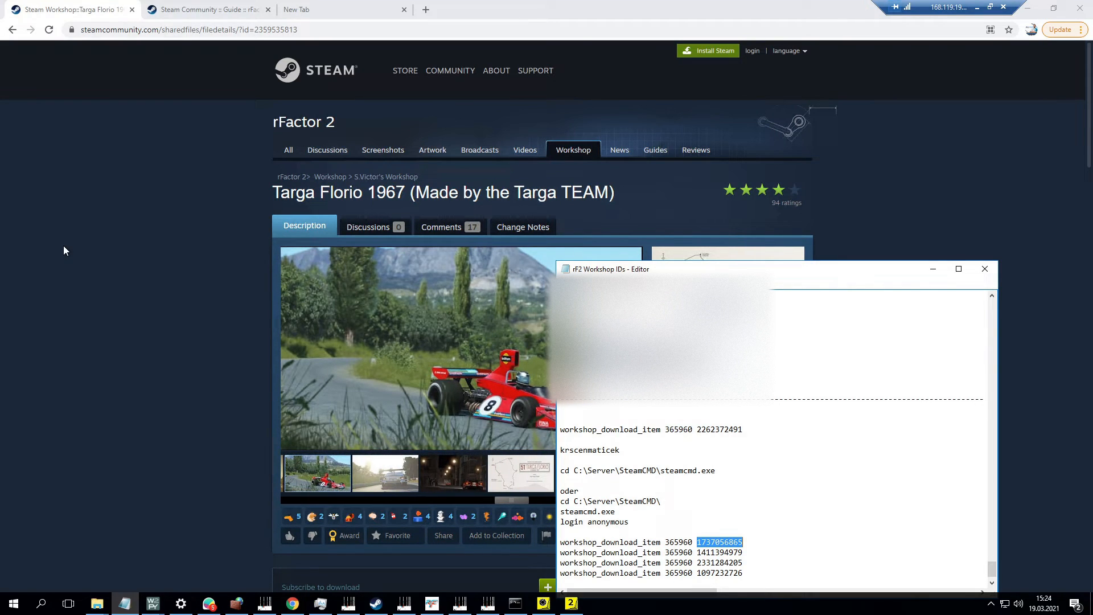
click(64, 246)
scroll(415, 452, down, 2)
scroll(415, 451, up, 2)
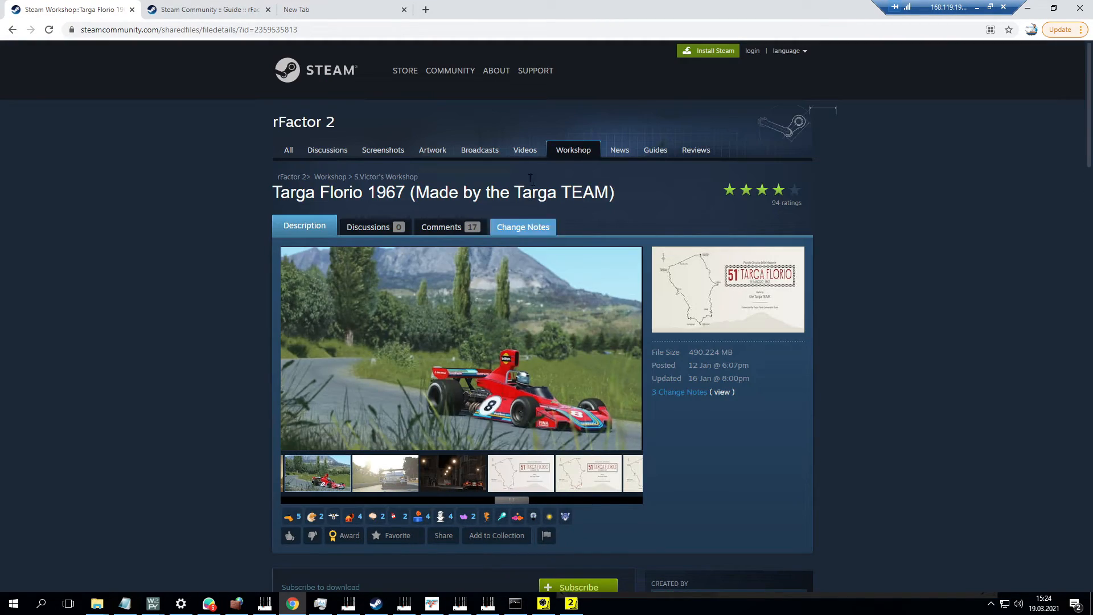
Go back to the rFactor 2 Workshop home page and search the Workshop for "le mans".
click(11, 30)
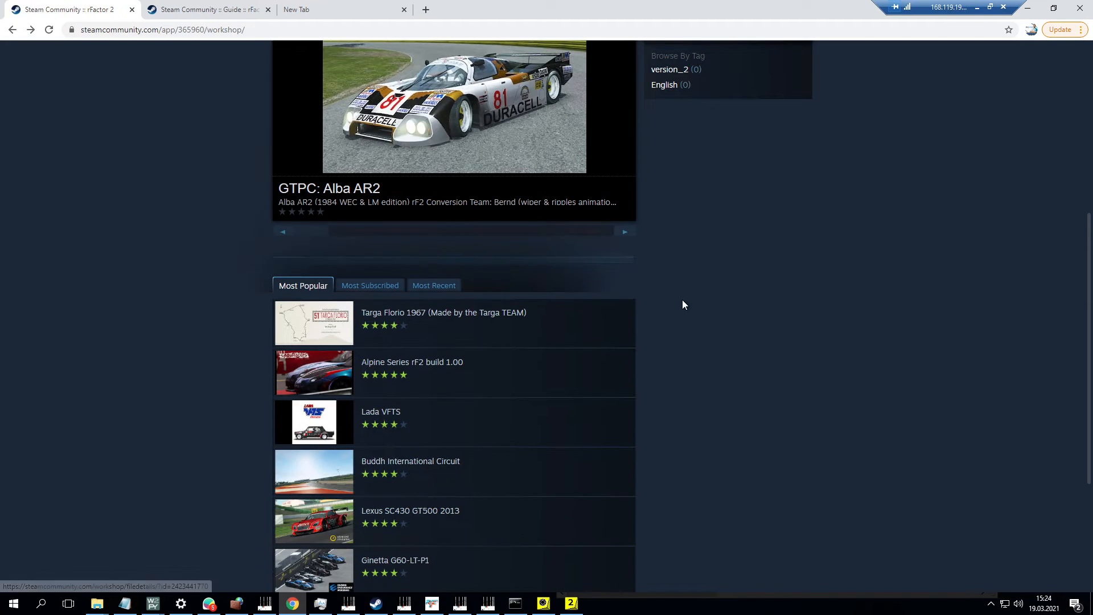
scroll(683, 302, up, 6)
click(709, 268)
text(le mans)
key(Return)
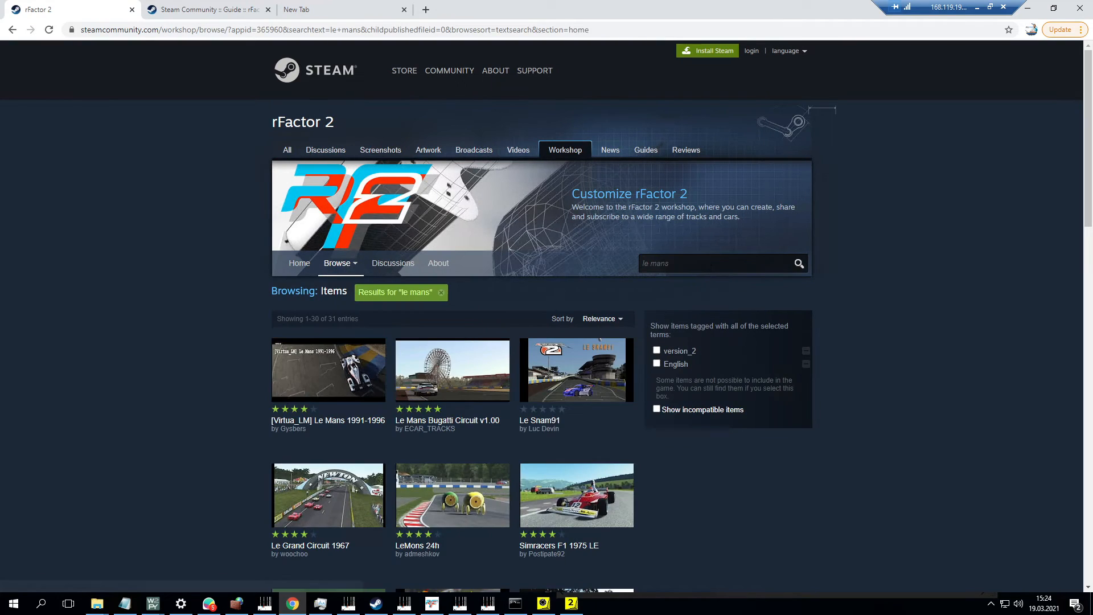
Examine the first page of Workshop results for "le mans" for suitable tracks.
scroll(177, 401, down, 1)
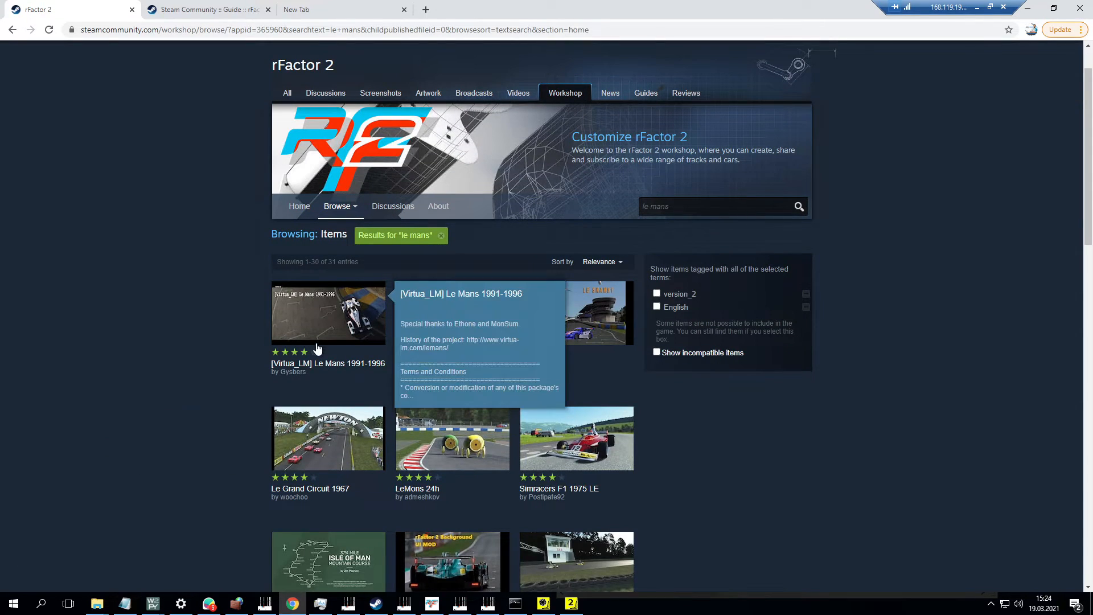
scroll(237, 411, down, 1)
scroll(237, 408, down, 1)
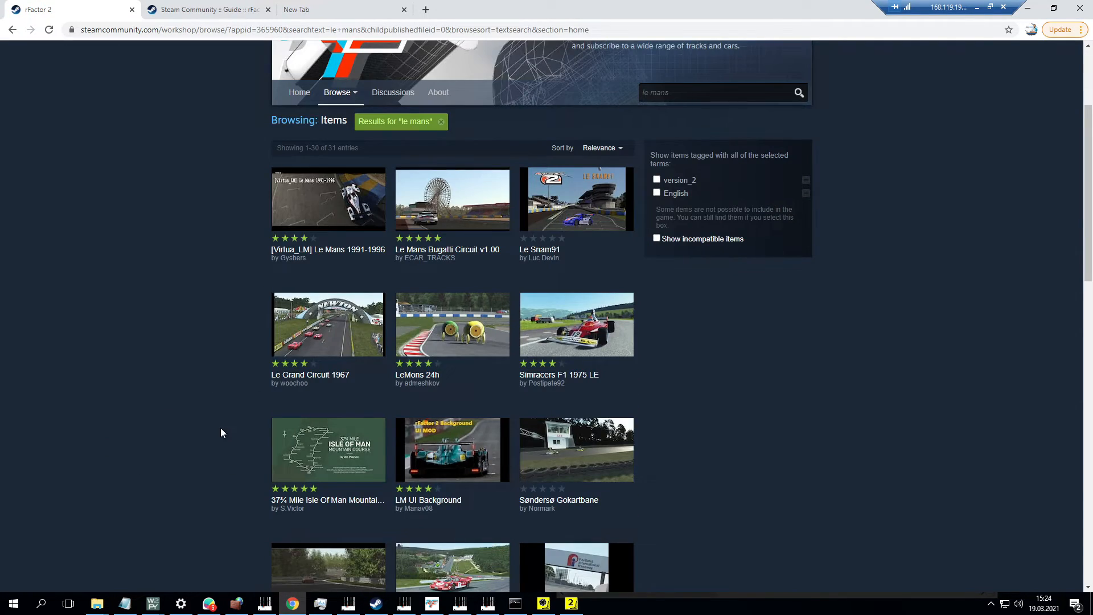
scroll(220, 428, up, 1)
scroll(211, 429, down, 10)
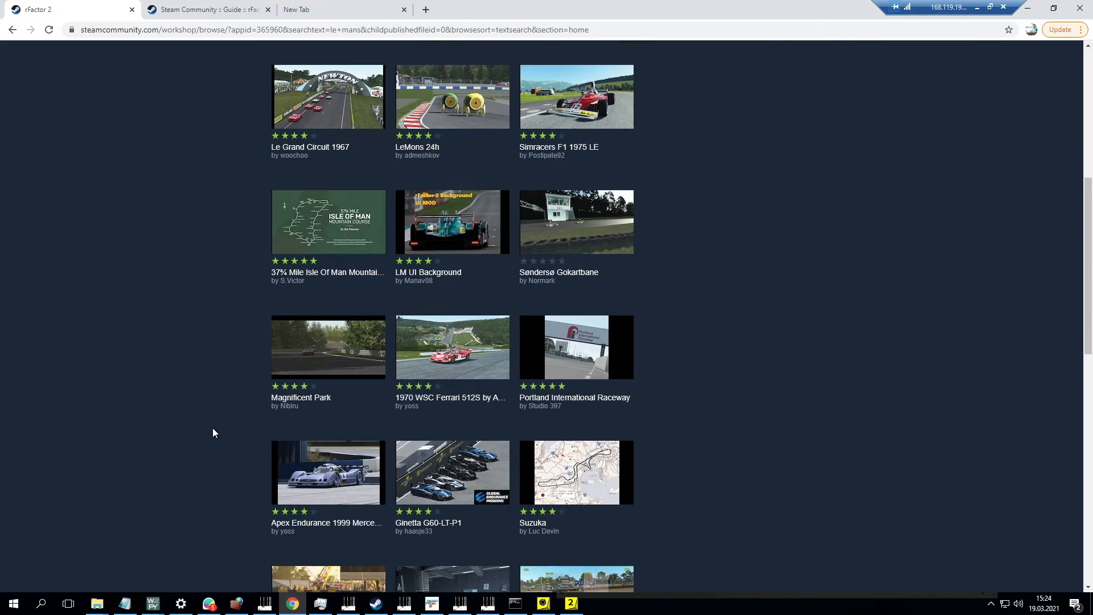
scroll(268, 438, down, 8)
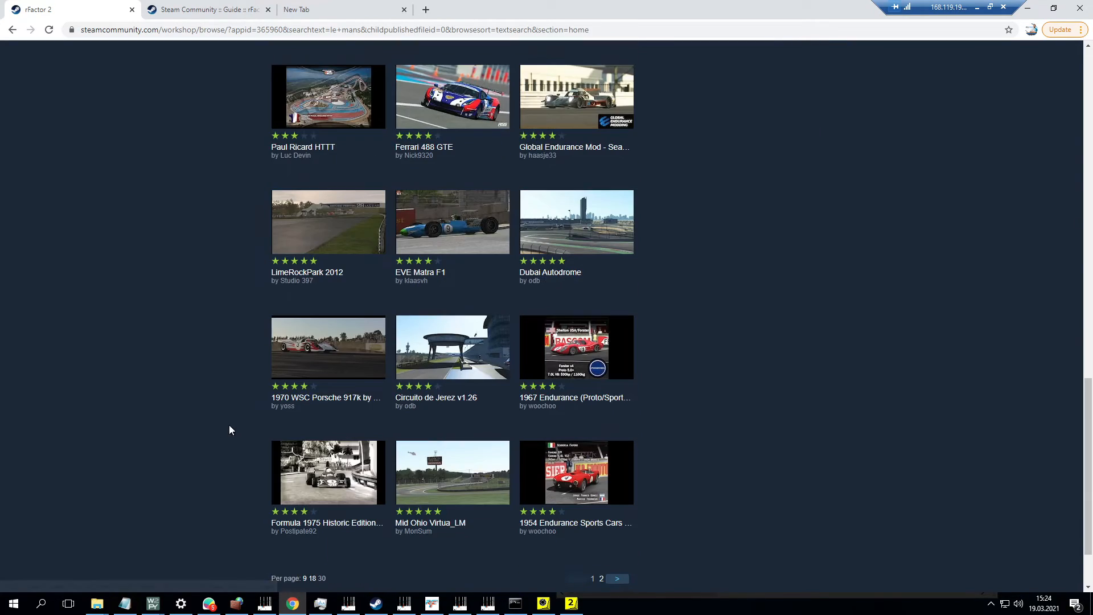
scroll(223, 415, up, 11)
scroll(222, 415, up, 9)
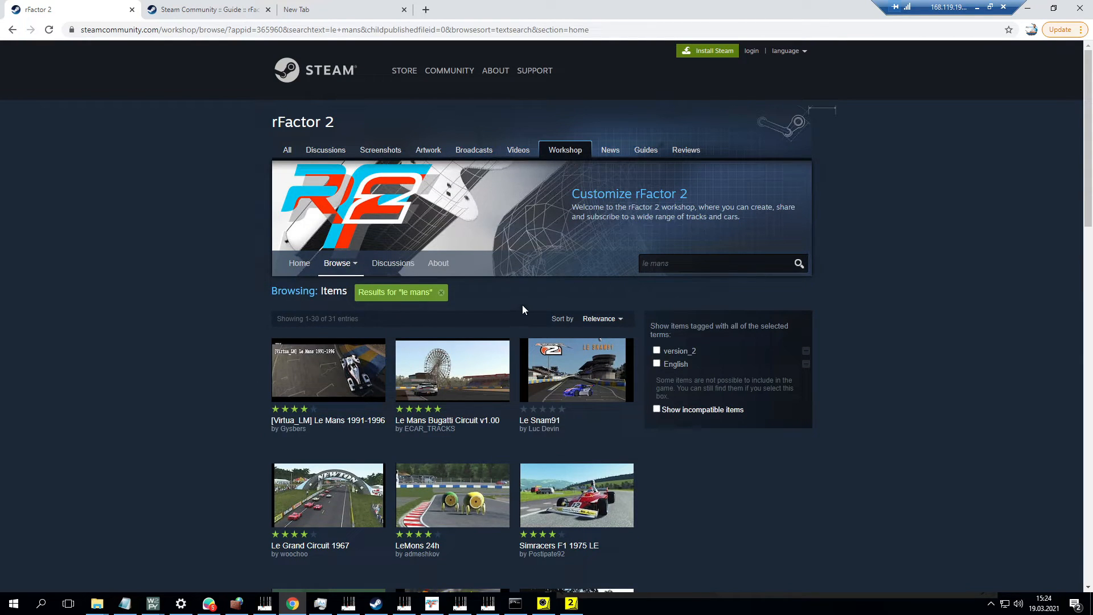
Browse the Workshop collections, return to items, search for "Le Mans" again and check the time period and sorting options.
mouse_move(339, 267)
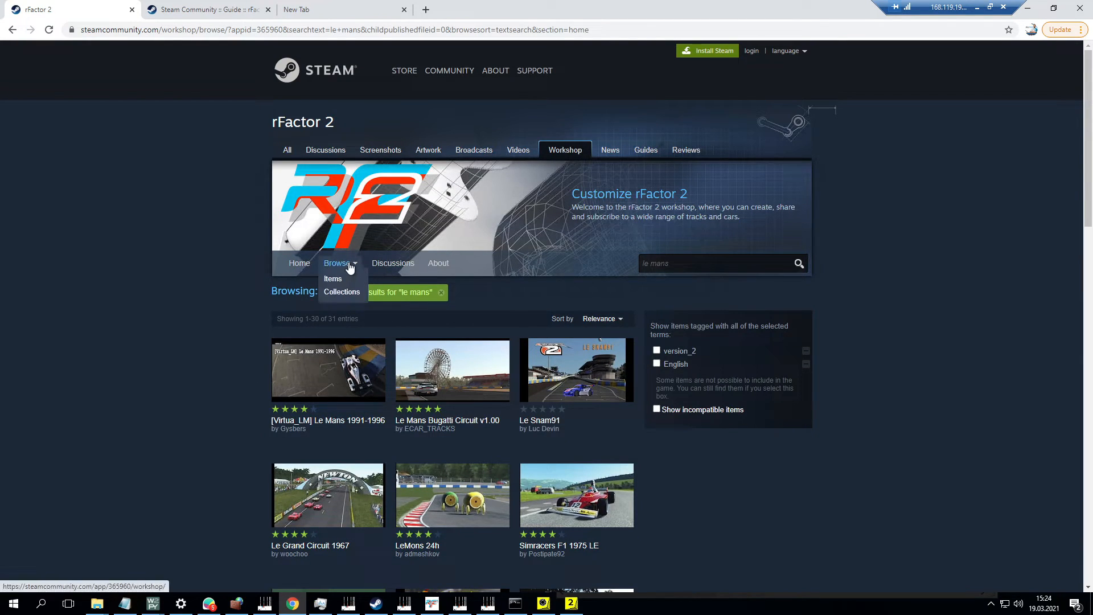
click(345, 290)
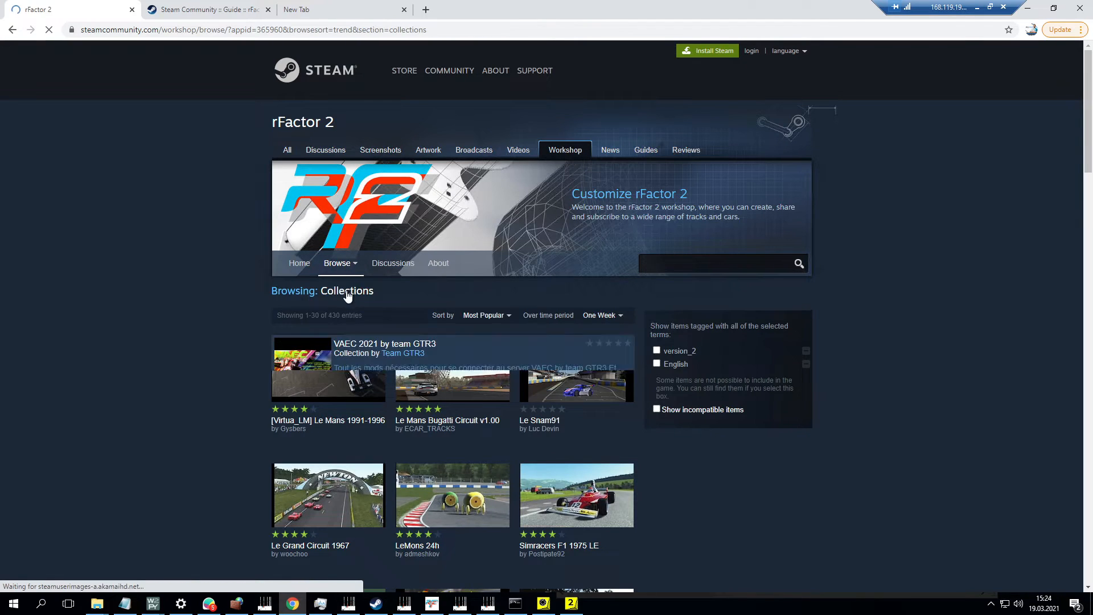
click(344, 278)
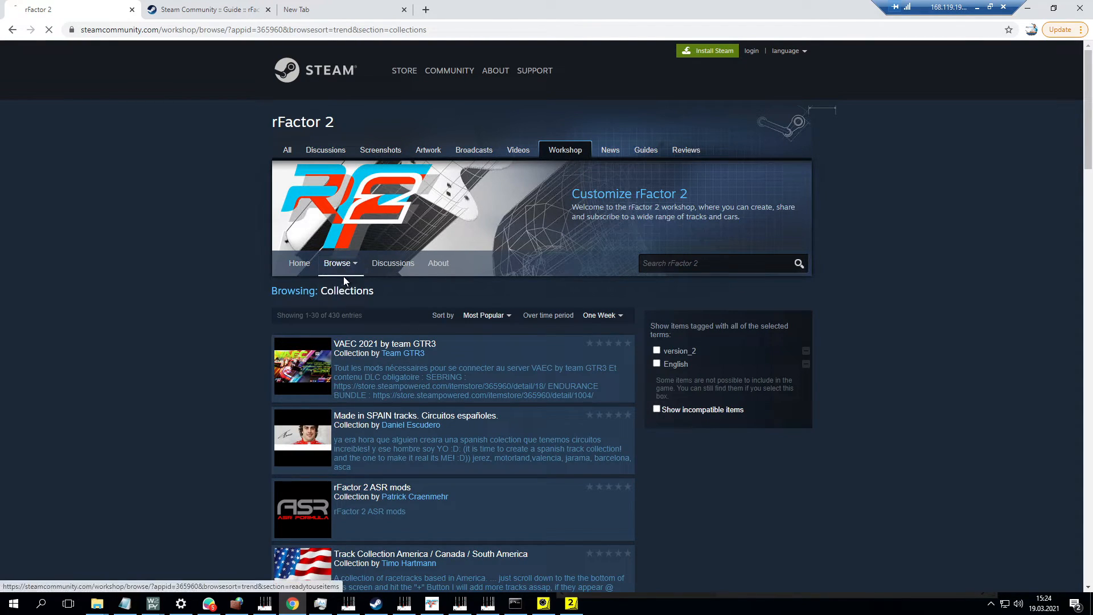
click(679, 266)
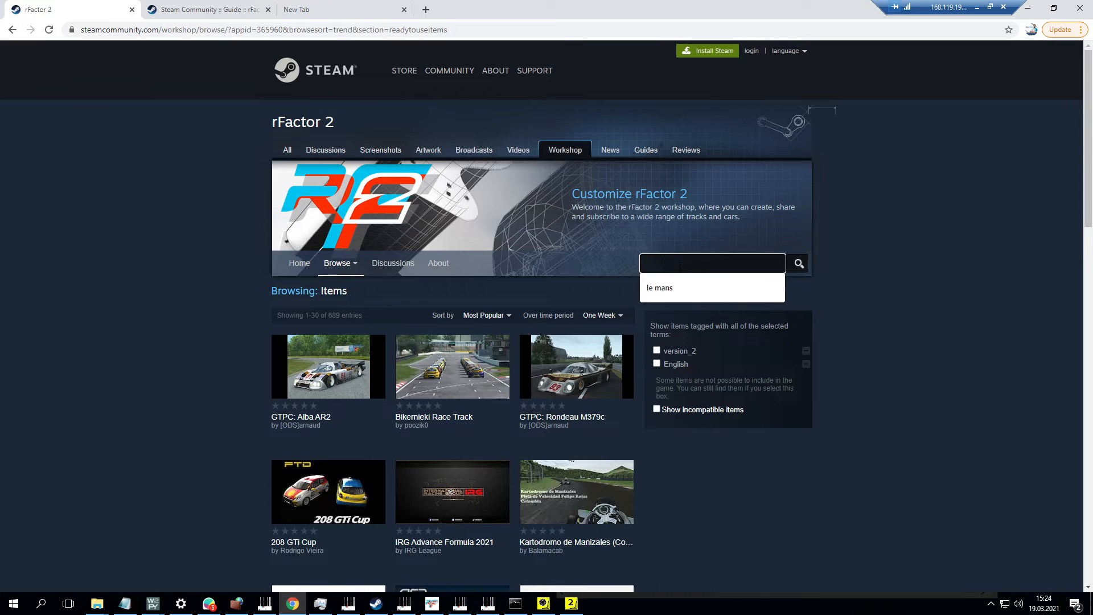
text(Le Mans)
key(Return)
click(601, 319)
click(603, 318)
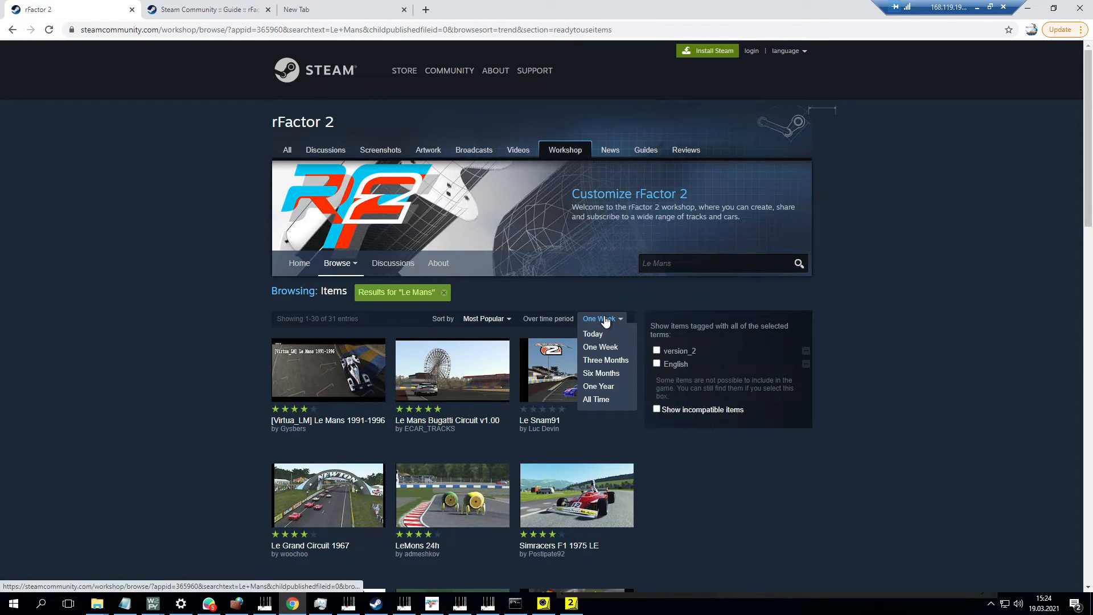
click(489, 319)
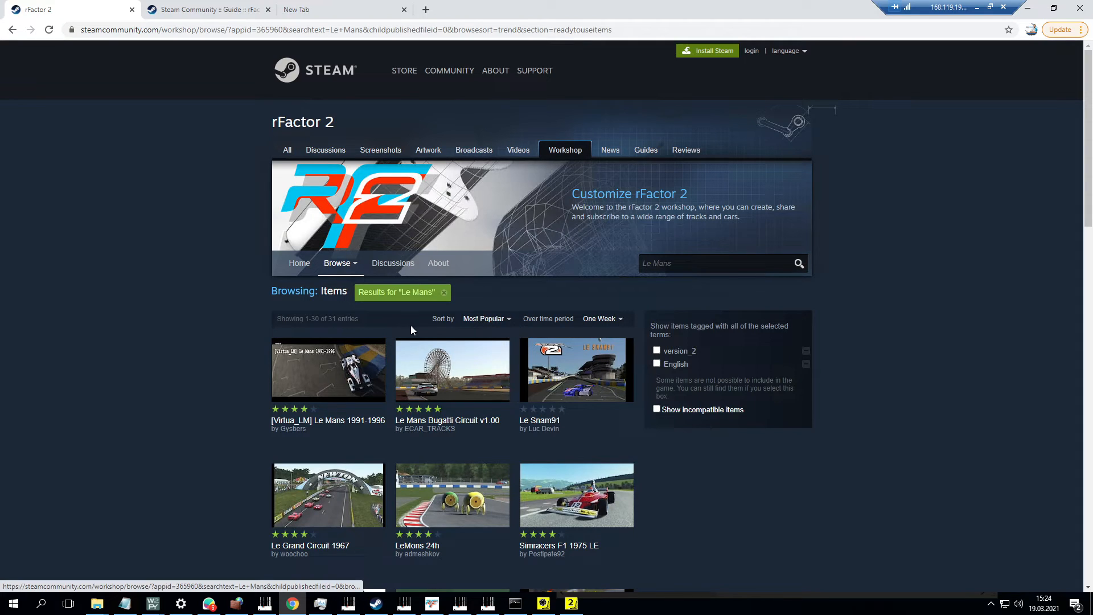
Look through both pages of the "Le Mans" item results and return to page 1.
scroll(246, 333, down, 1)
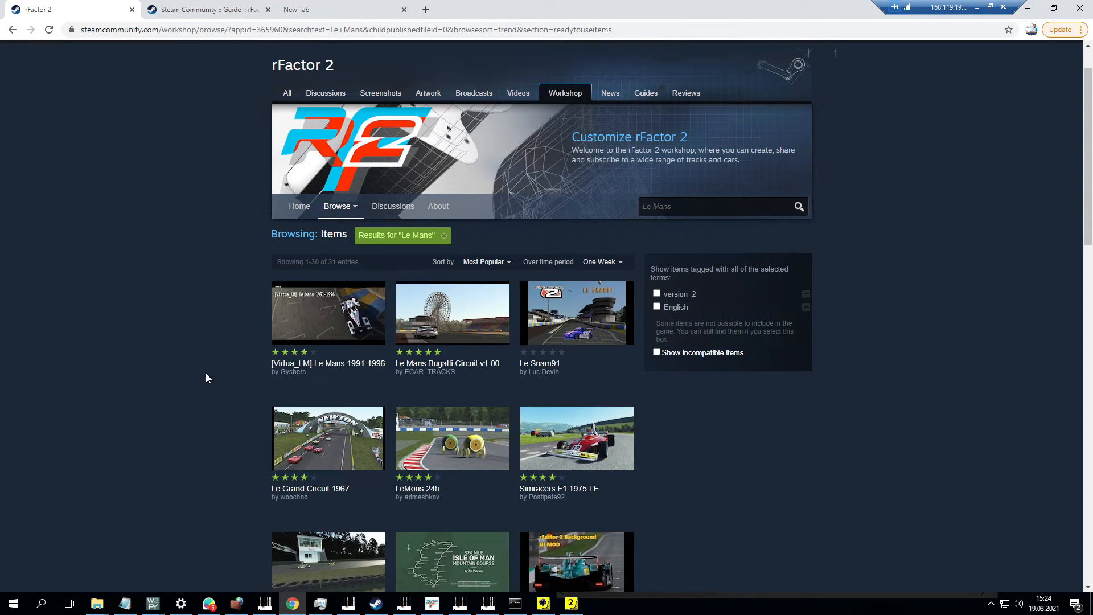
scroll(207, 376, down, 1)
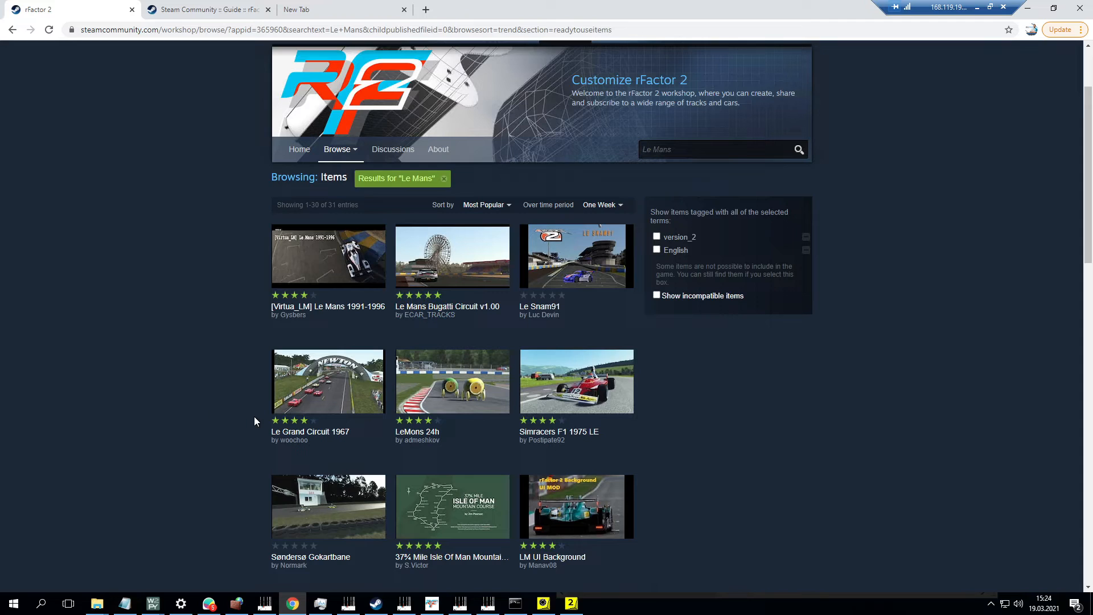
scroll(268, 399, down, 2)
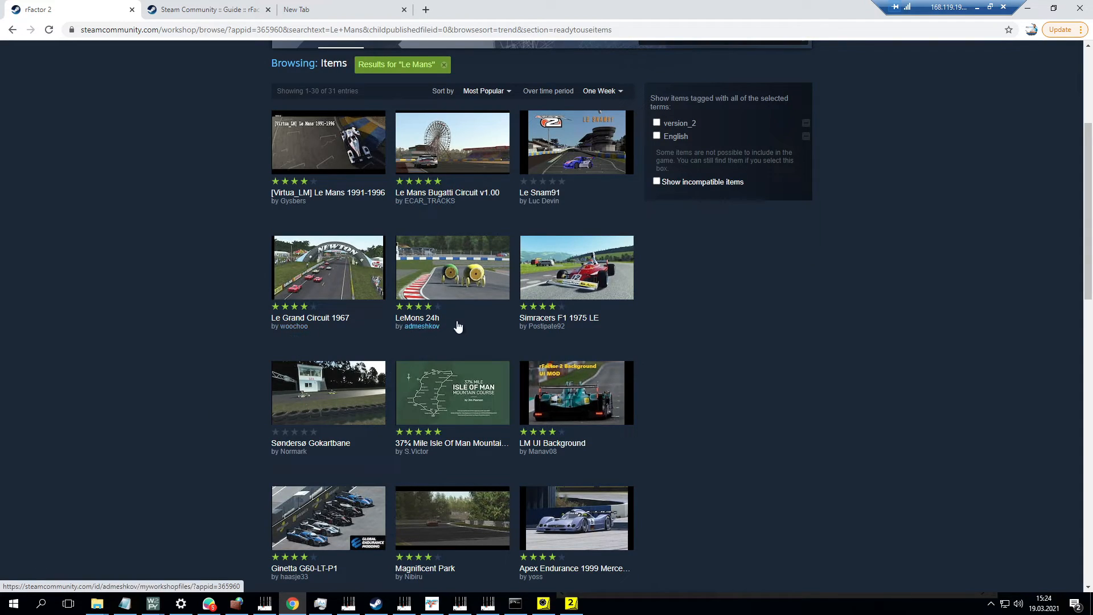
scroll(292, 429, down, 8)
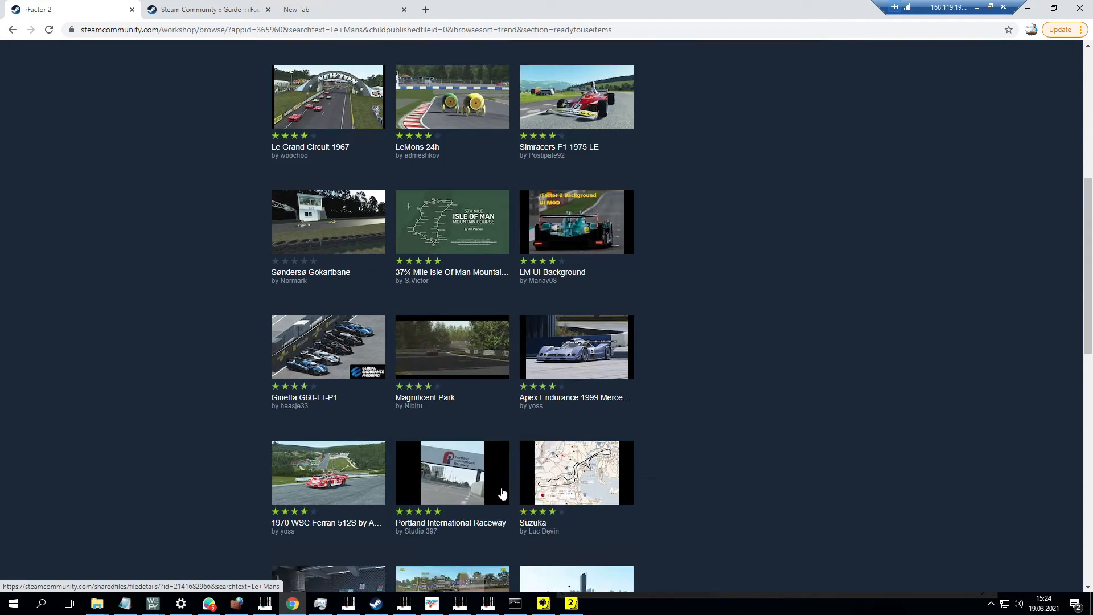
scroll(669, 412, down, 7)
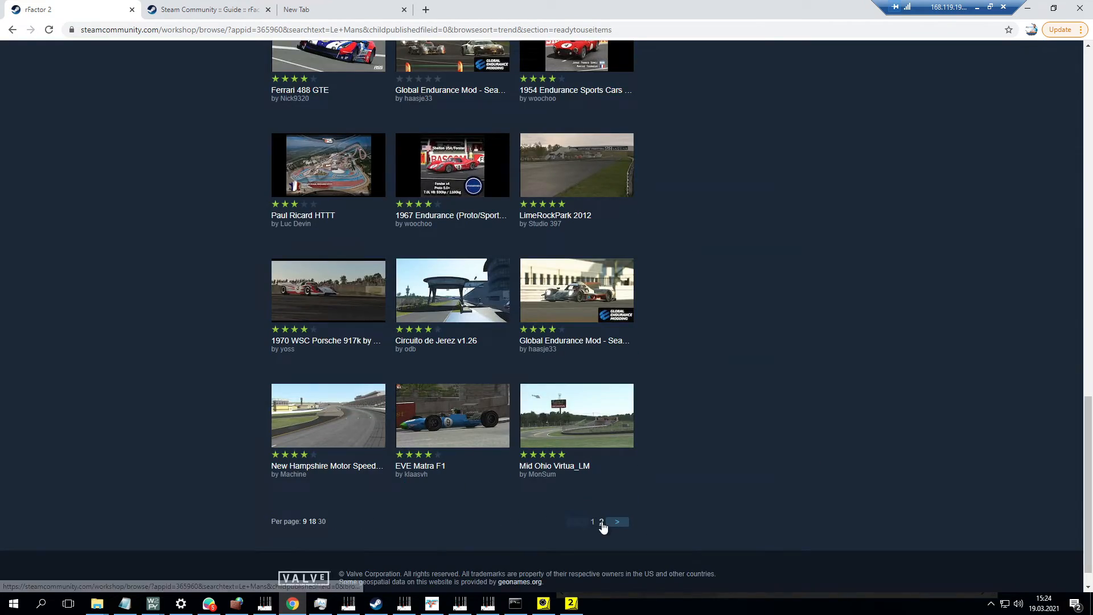
click(602, 522)
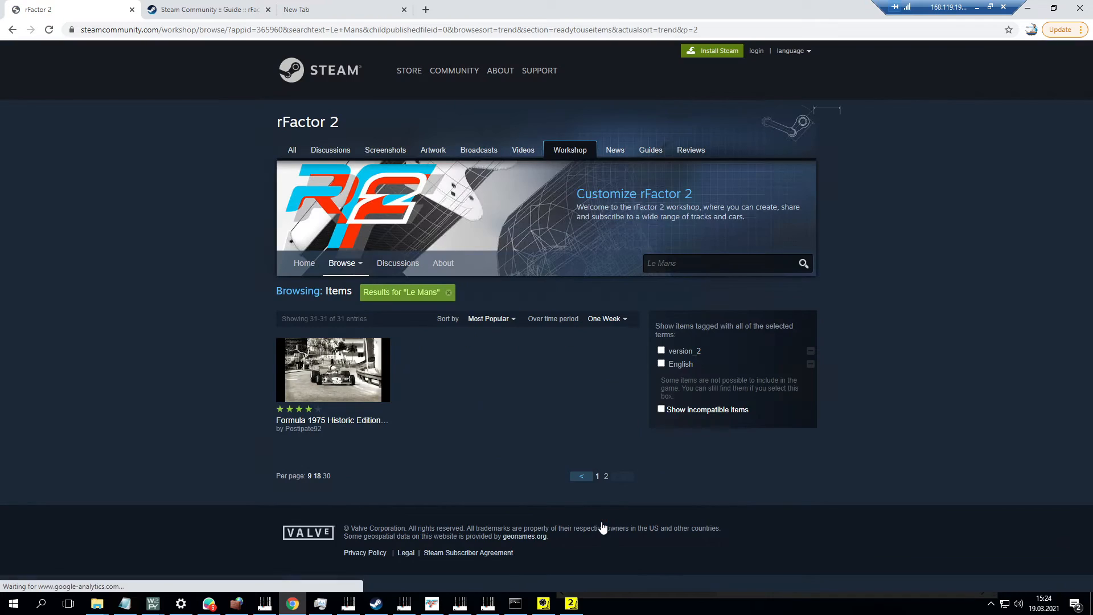
click(598, 479)
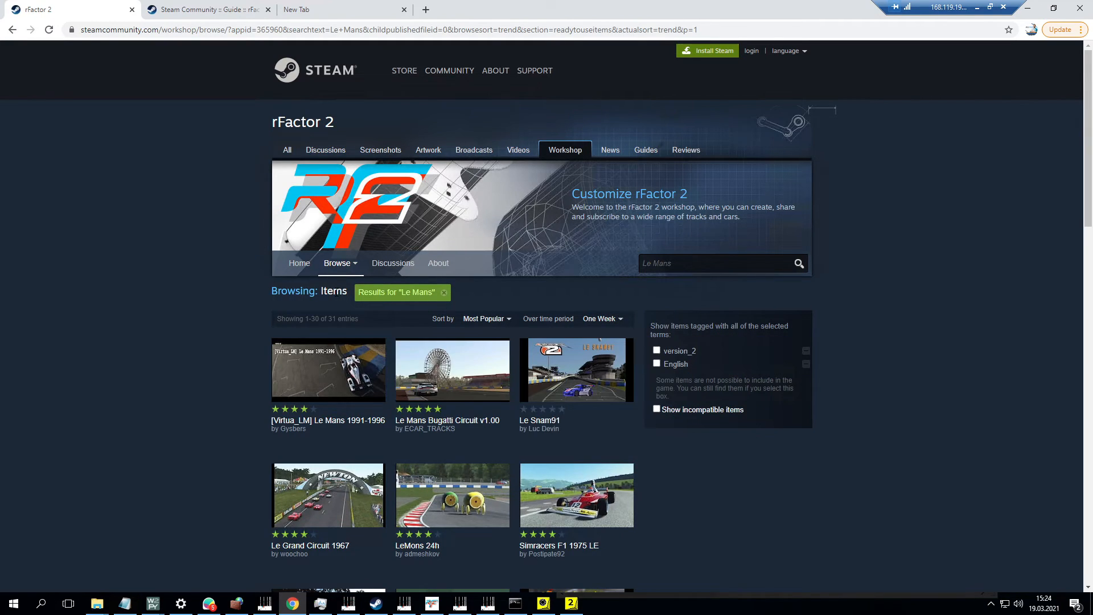
Return to the Workshop home page and search the items for "Nürburgring".
mouse_move(340, 266)
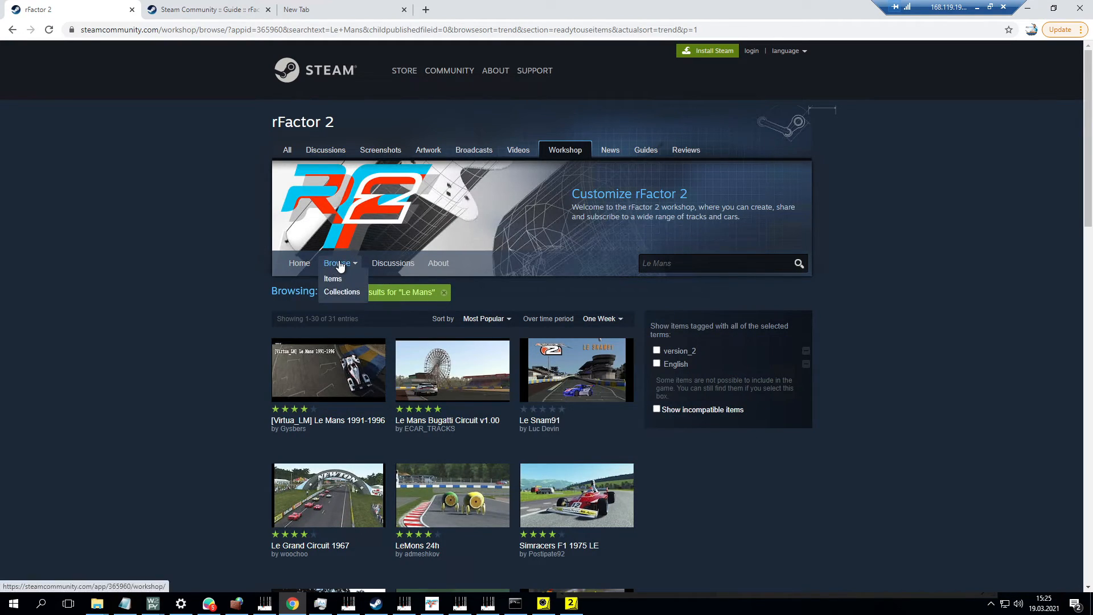
click(299, 264)
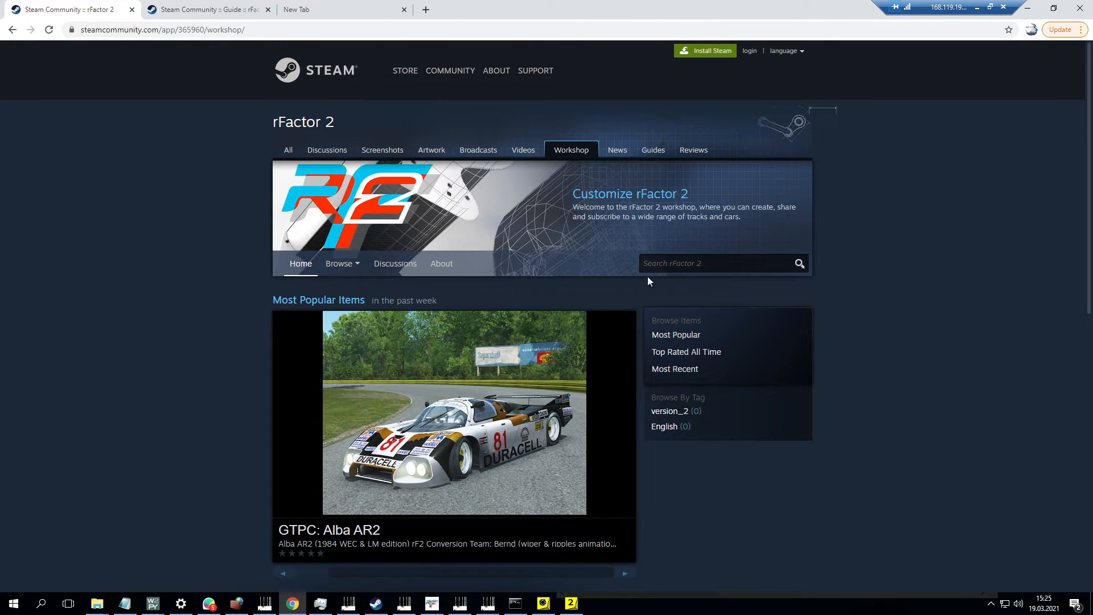
scroll(541, 333, down, 6)
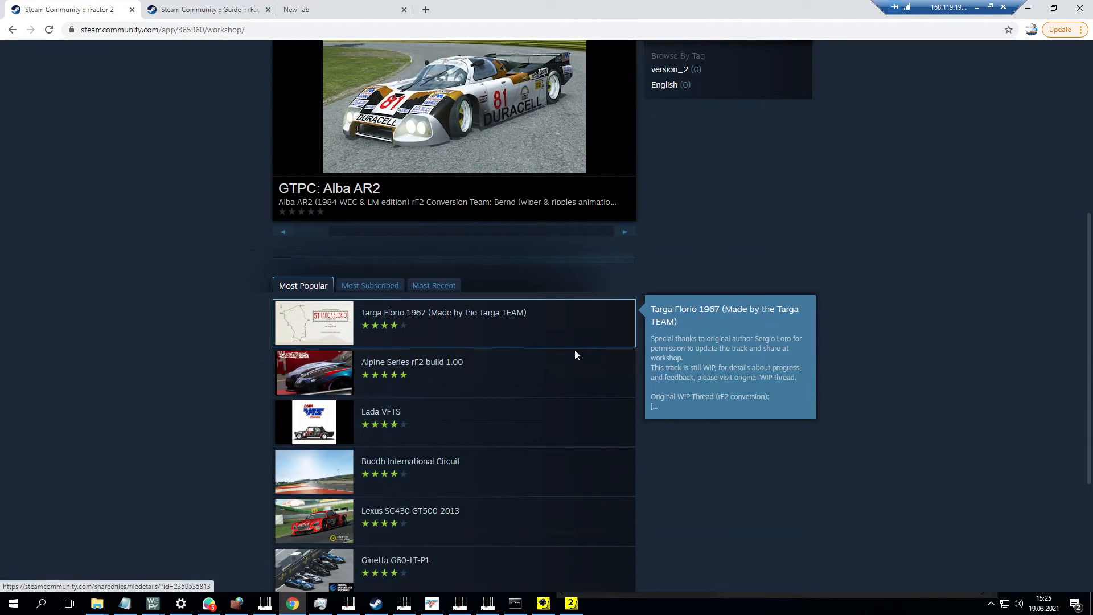
scroll(613, 406, up, 6)
click(684, 263)
text(Nürburgring)
key(Return)
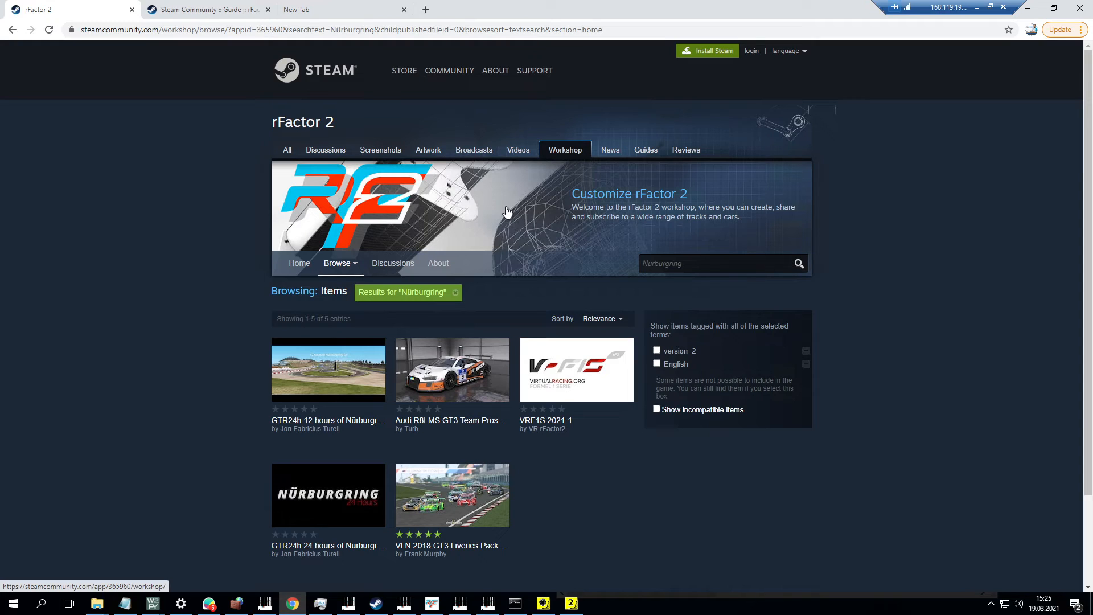
Look for a Steam client on the remote server among the background programs and with a Windows search for "steam".
click(992, 604)
click(1000, 507)
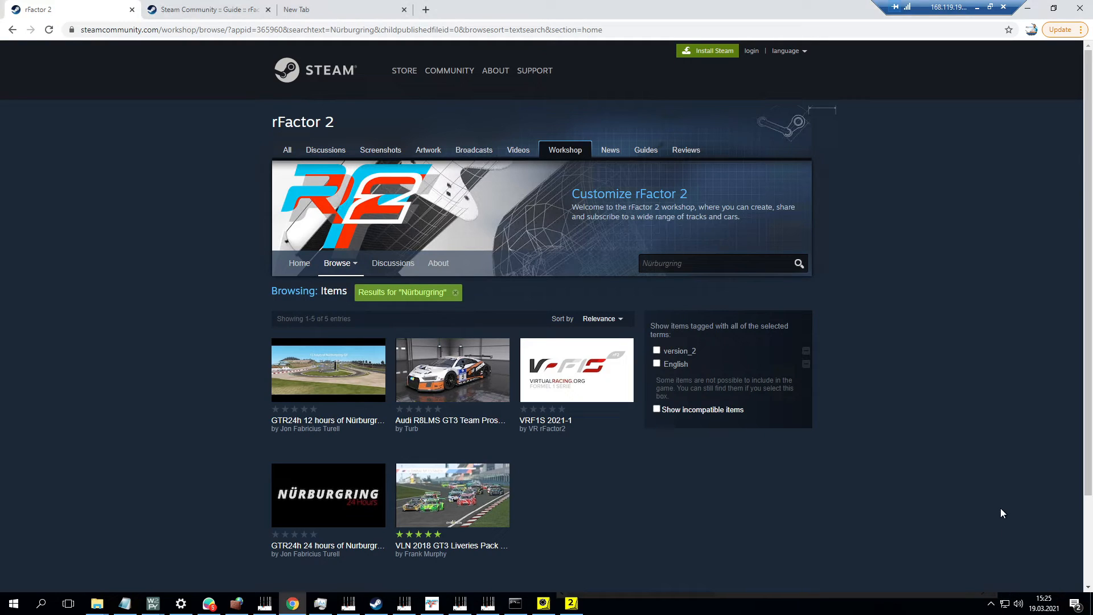
key(super)
text(stea)
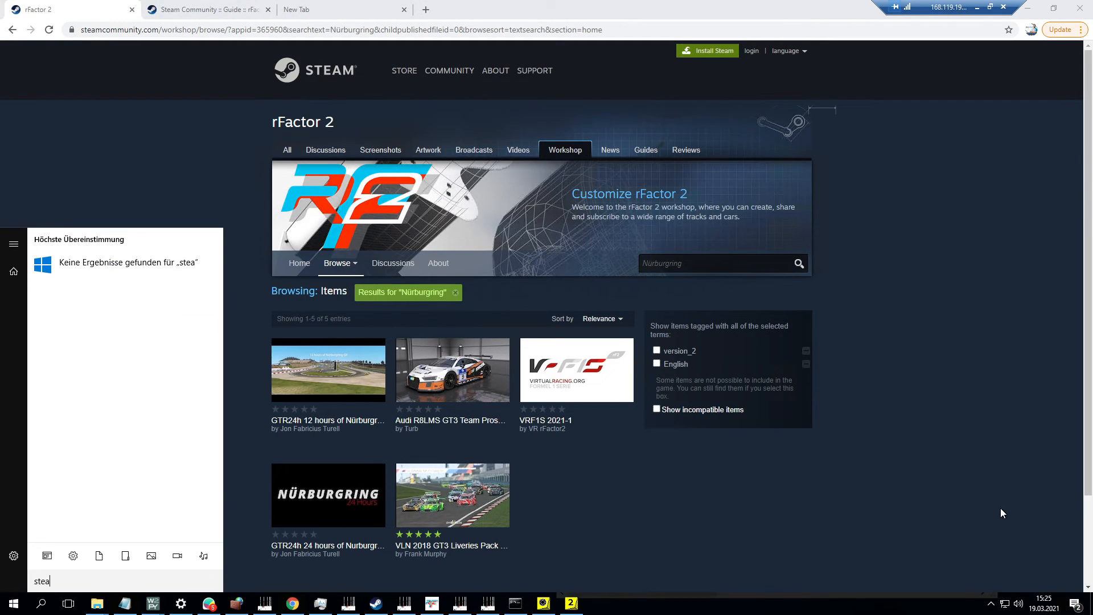
text(m)
click(941, 453)
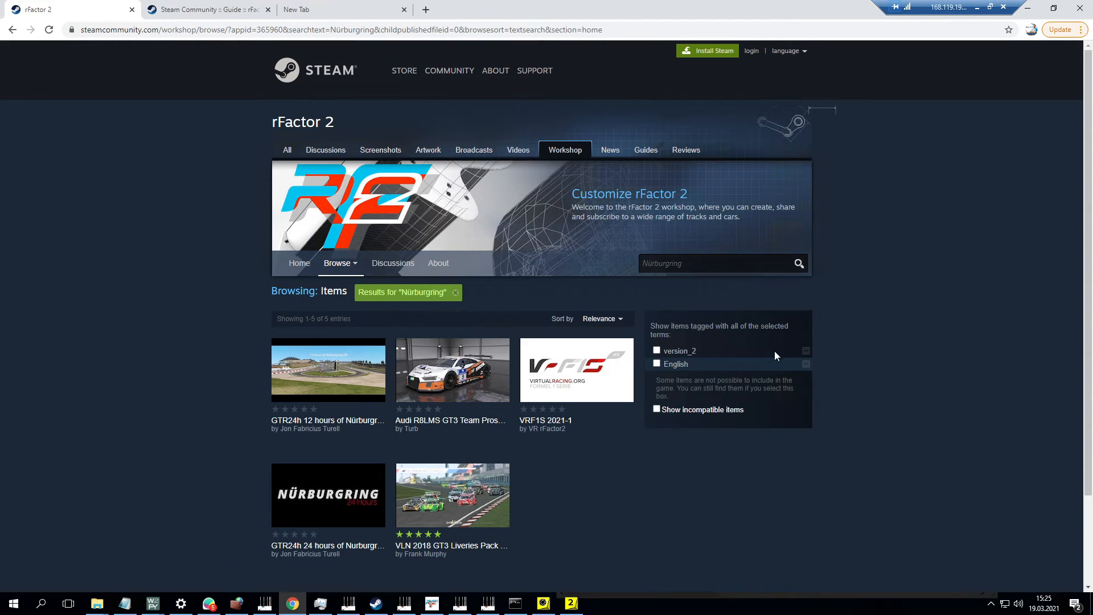
Minimize the remote server session and open the Steam client's main window on the local PC.
click(977, 7)
click(971, 603)
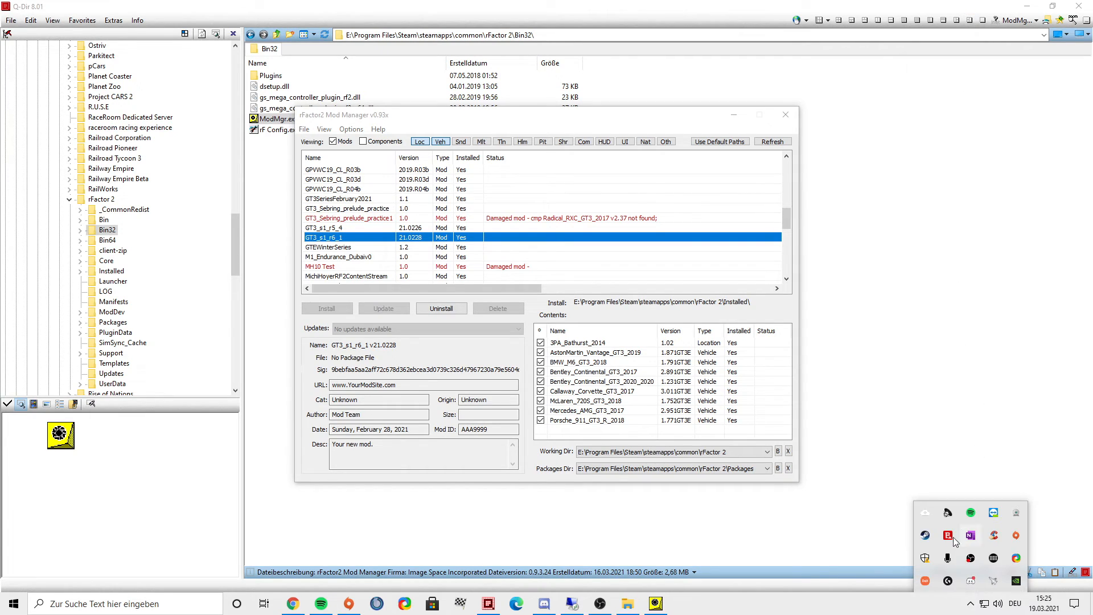
right_click(925, 535)
click(945, 372)
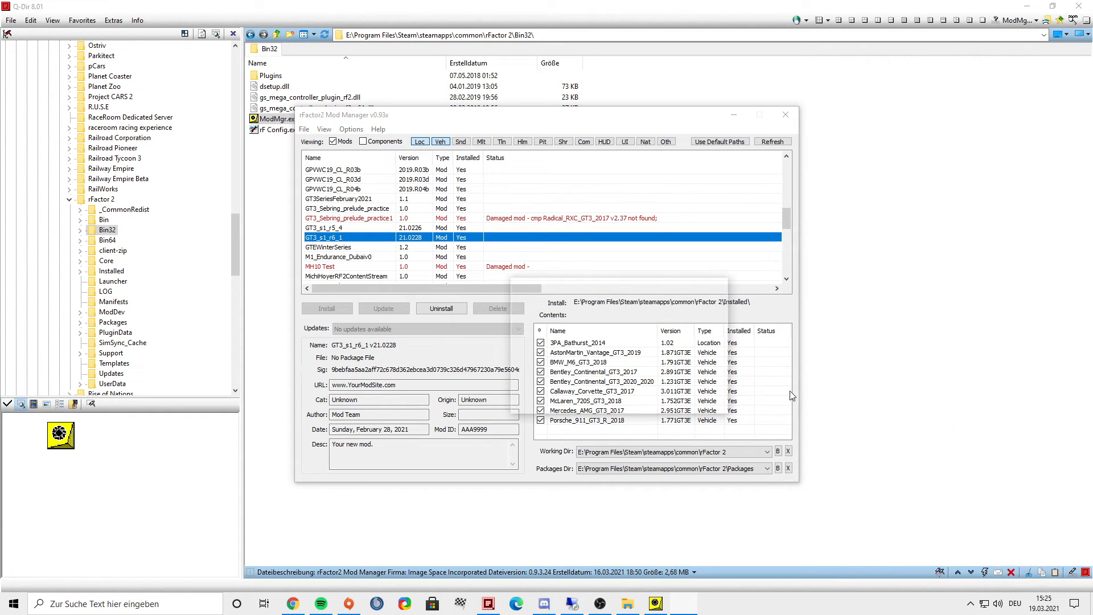
click(720, 287)
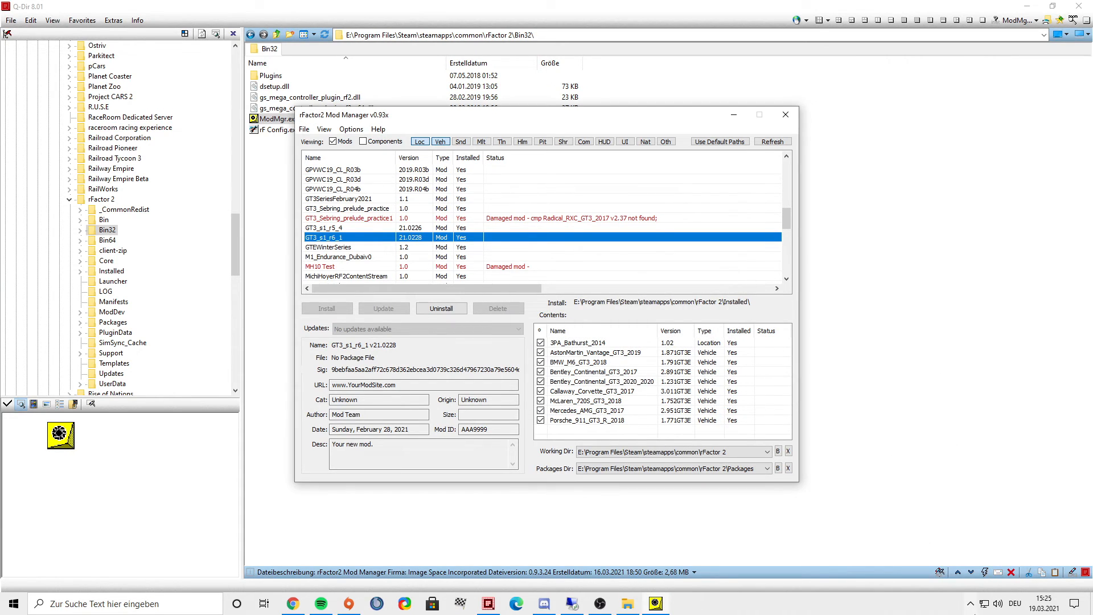
click(970, 603)
double_click(925, 536)
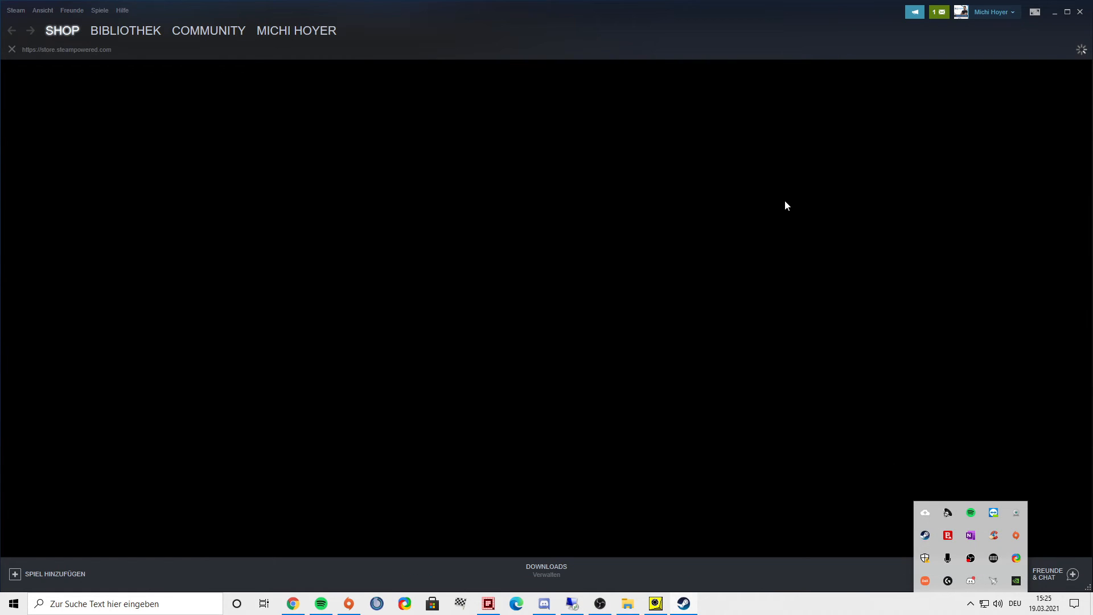
Open the Steam account's inventory and show its rFactor 2 items.
click(98, 11)
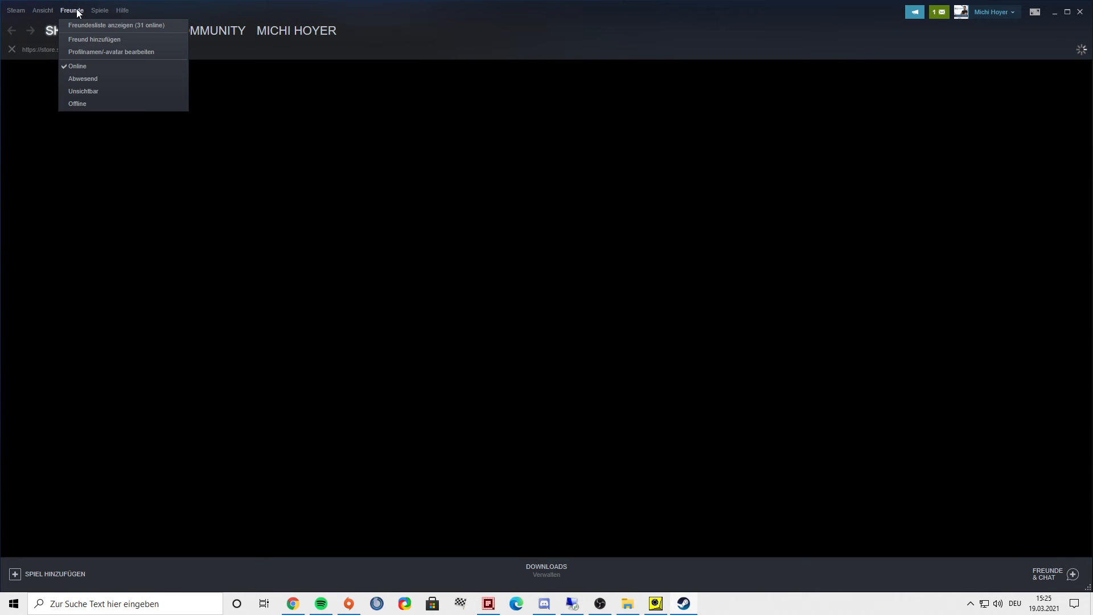
mouse_move(46, 12)
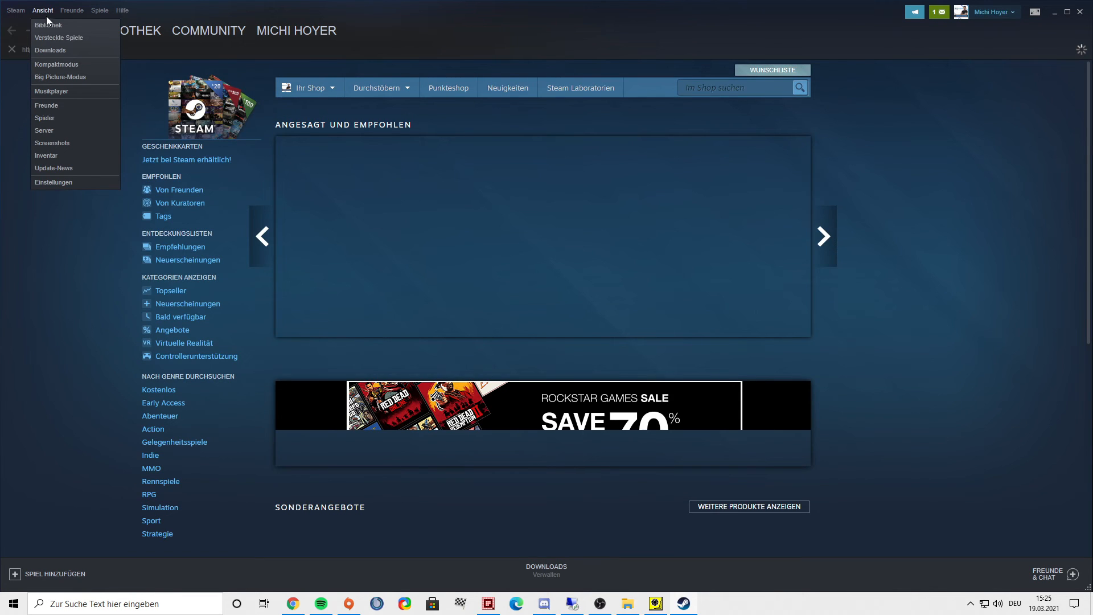
click(55, 156)
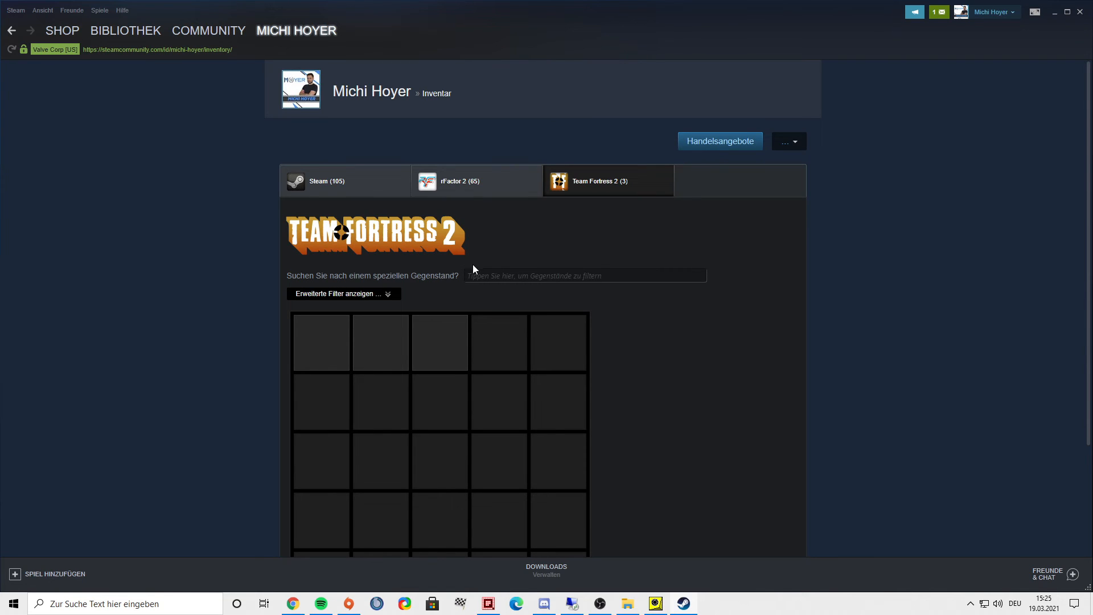
click(478, 181)
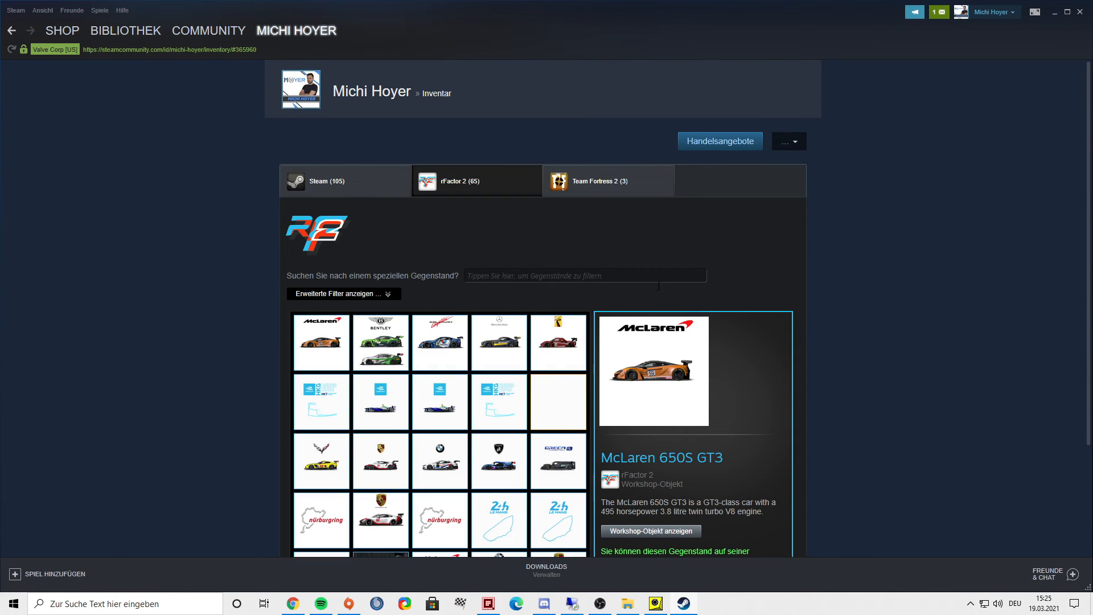
Open the Workshop page of the Le Mans 24h inventory item and select the item ID in its web address.
scroll(313, 277, down, 1)
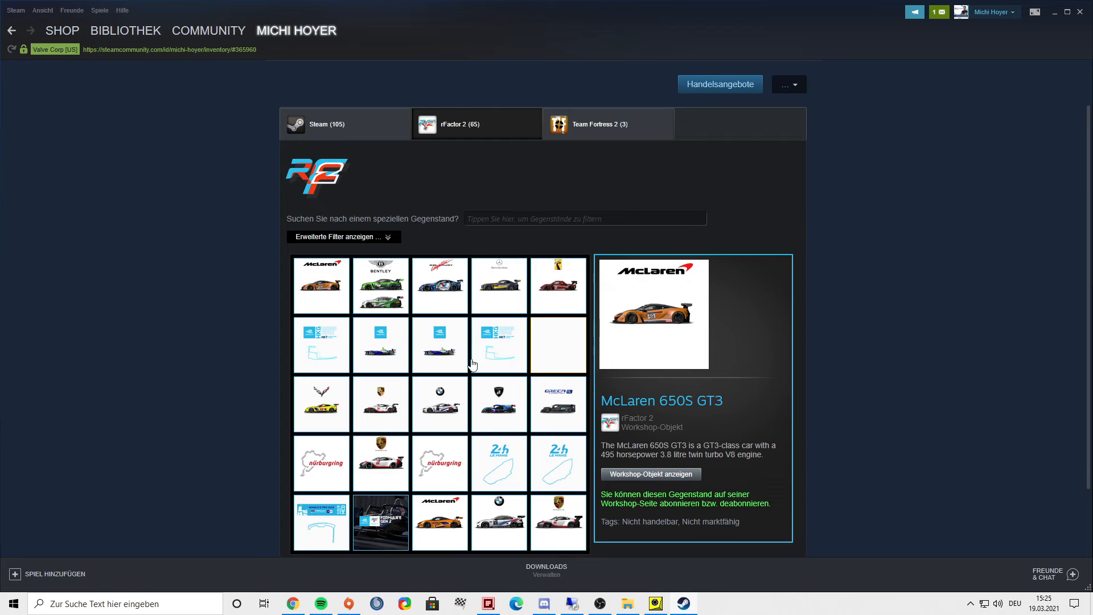
scroll(475, 365, down, 1)
click(503, 404)
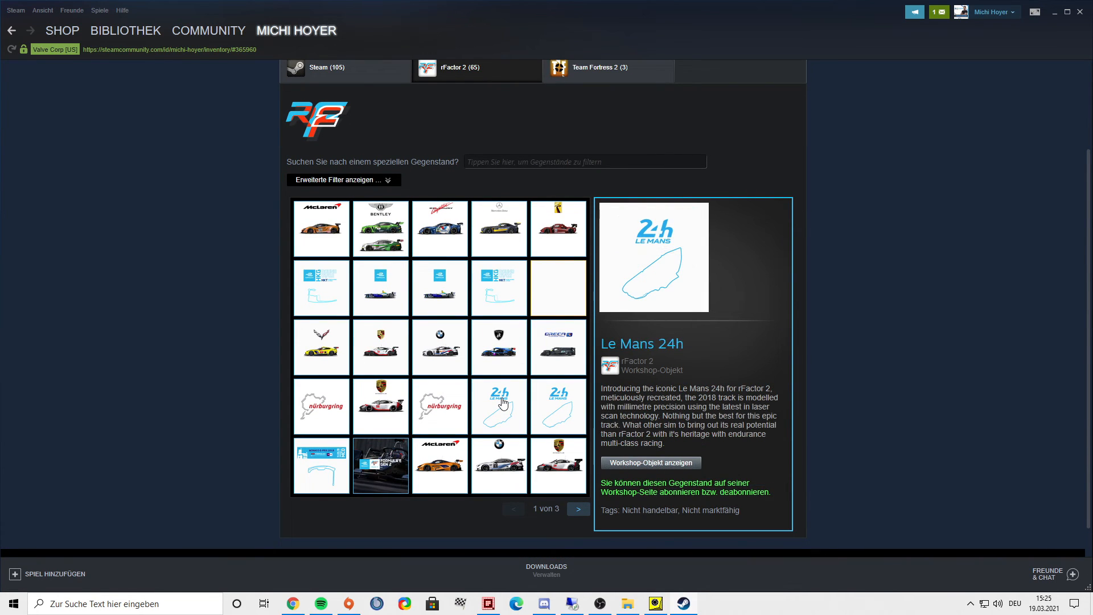
click(646, 468)
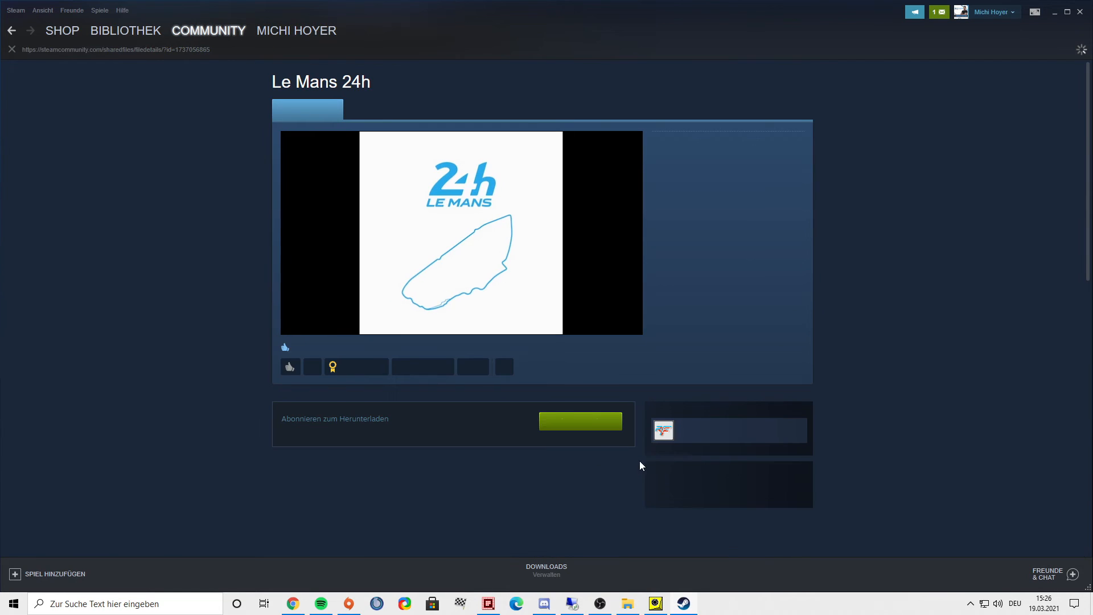
drag(280, 52, 237, 50)
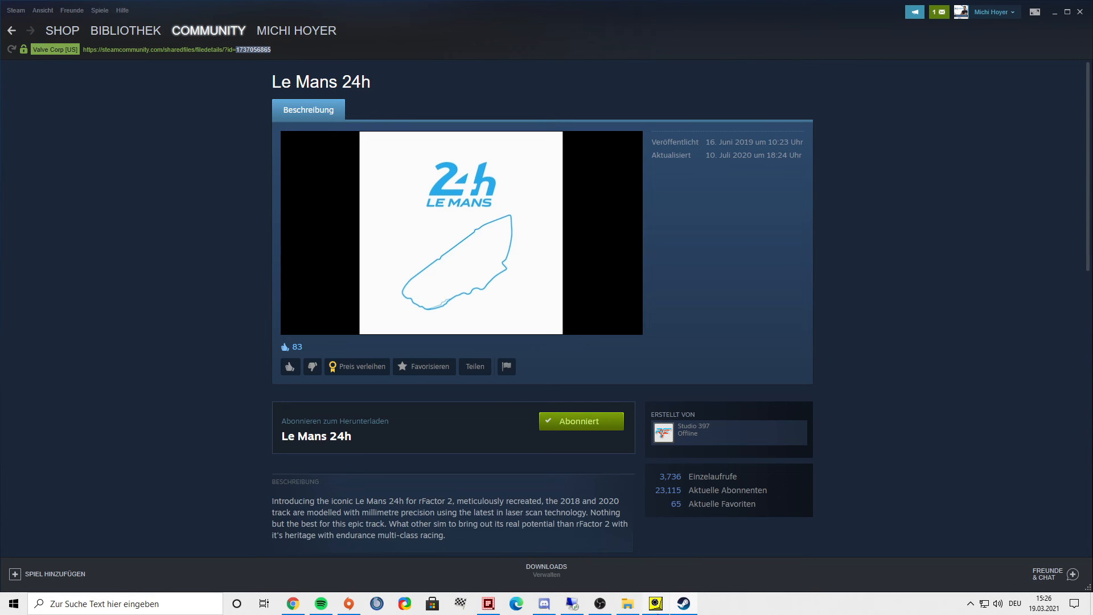
Switch back to the remote server session, return to the rFactor 2 Workshop home page and look through it.
click(573, 605)
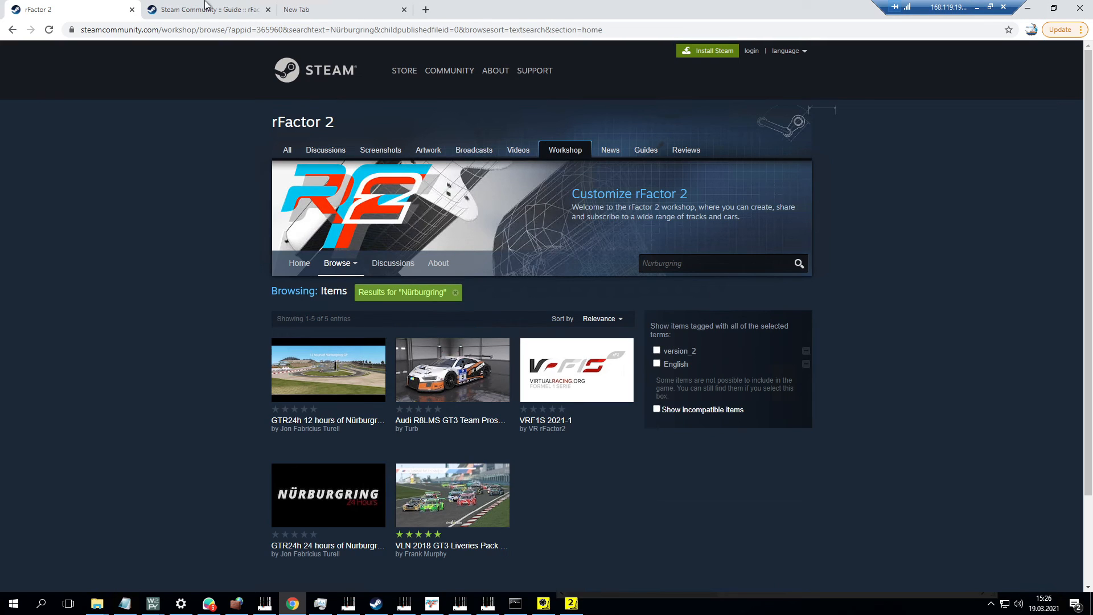
click(12, 30)
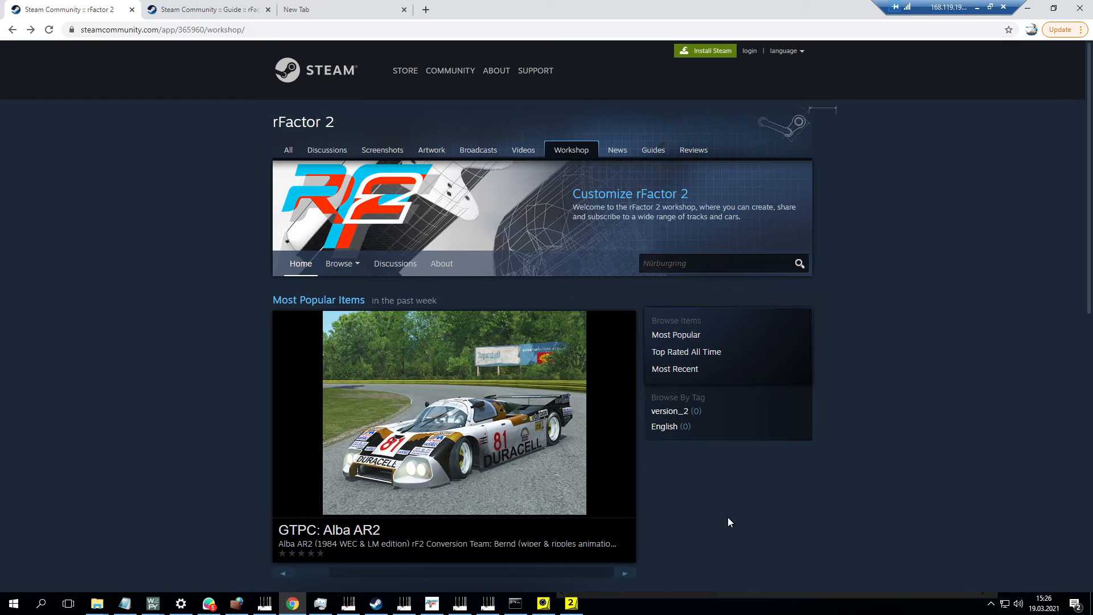
scroll(728, 517, down, 5)
scroll(728, 517, up, 3)
scroll(728, 517, up, 2)
Go back through the browser history to the "Setting up a Dedicated Server" guide and show its "Downloading Packages" section.
click(16, 31)
click(12, 29)
click(13, 29)
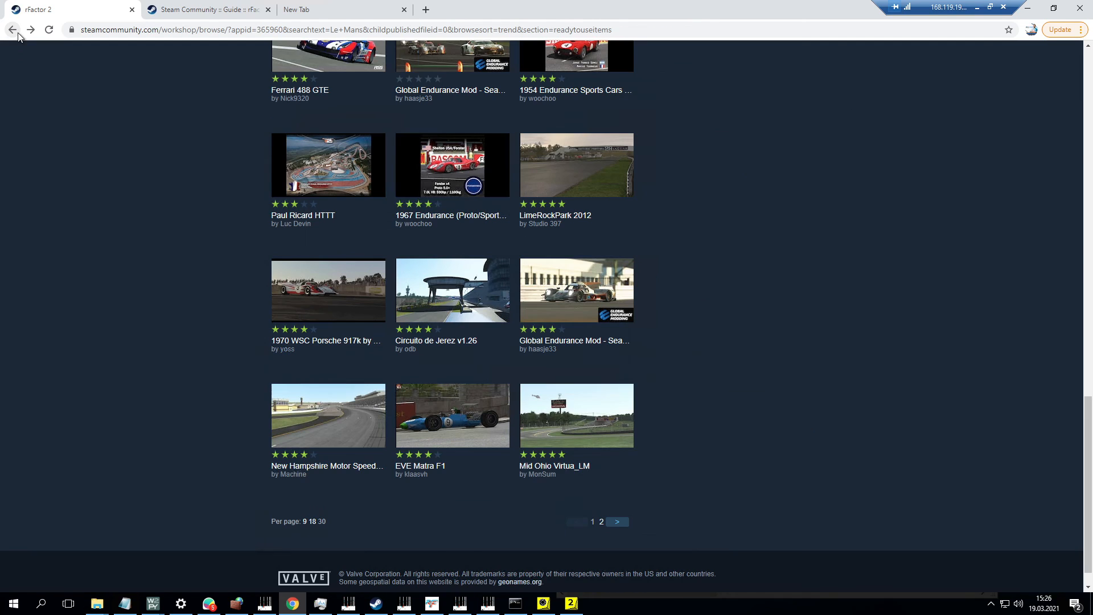
click(17, 33)
click(17, 33)
click(17, 34)
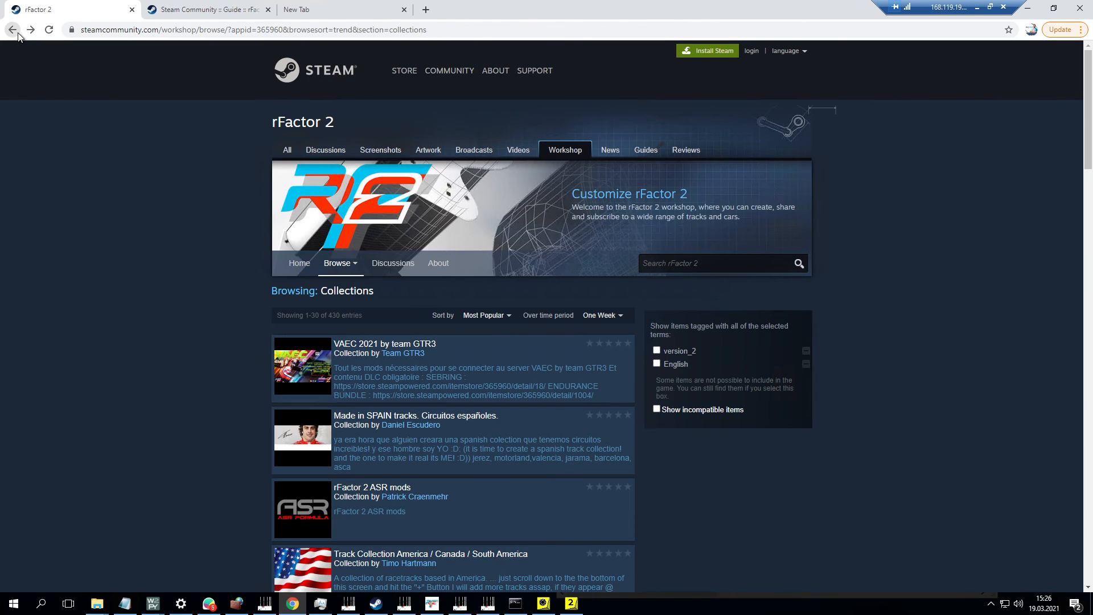
click(17, 34)
click(18, 34)
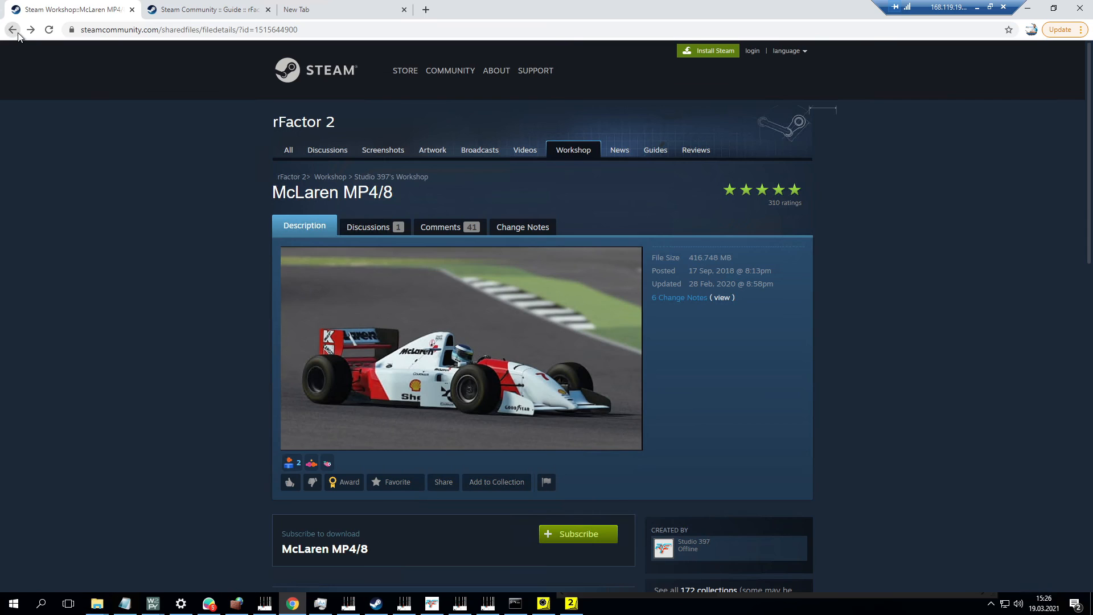
click(17, 33)
scroll(558, 425, up, 8)
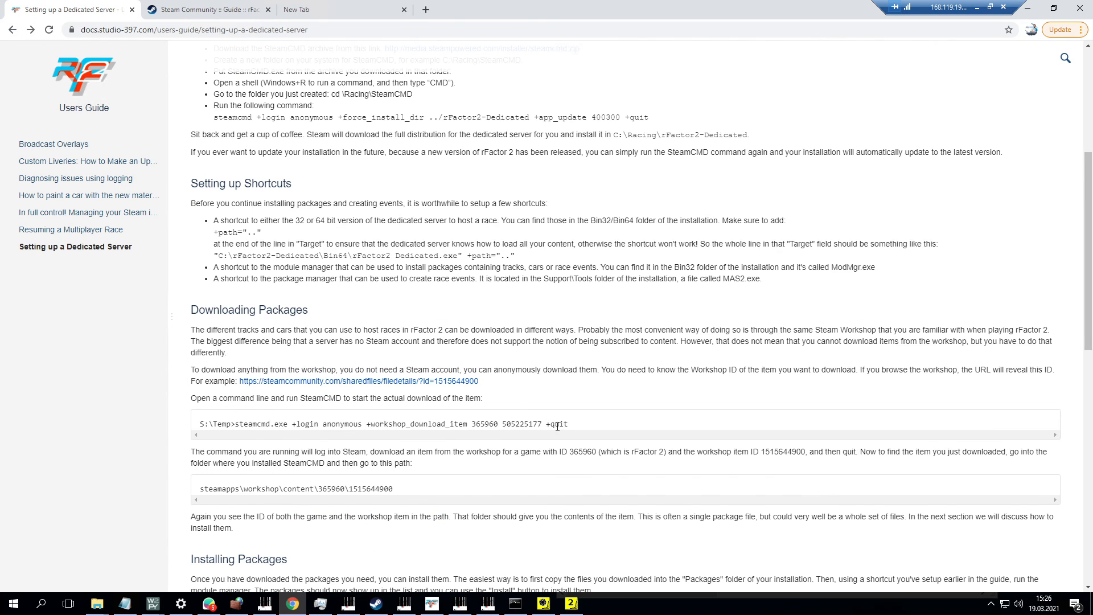